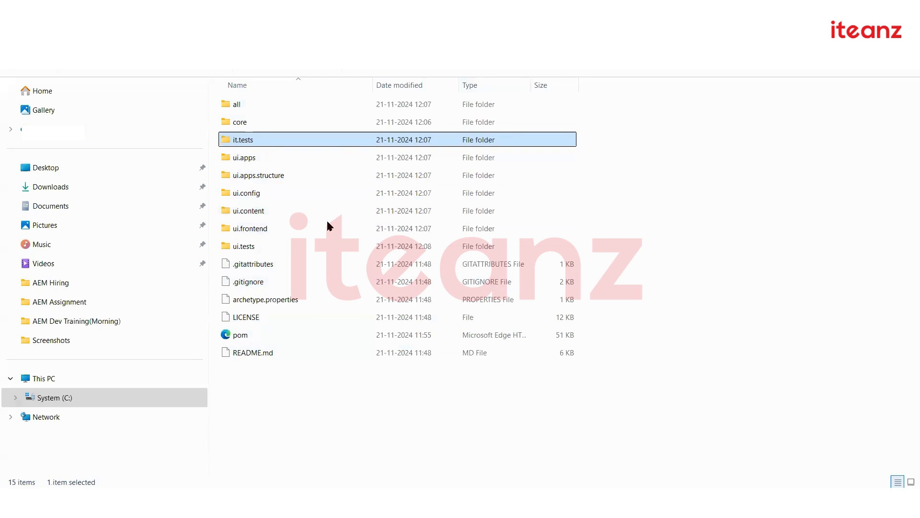
# Load CRXDE Lite at localhost:4502/crx/de and expand the apps node to list its folders
pyautogui.hotkey('alt', 'Tab')
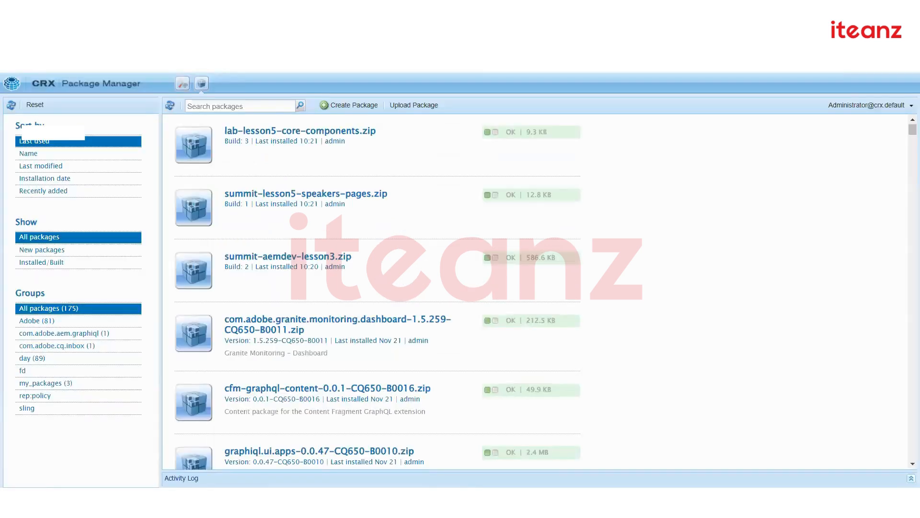
pyautogui.write('de')
pyautogui.press('Return')
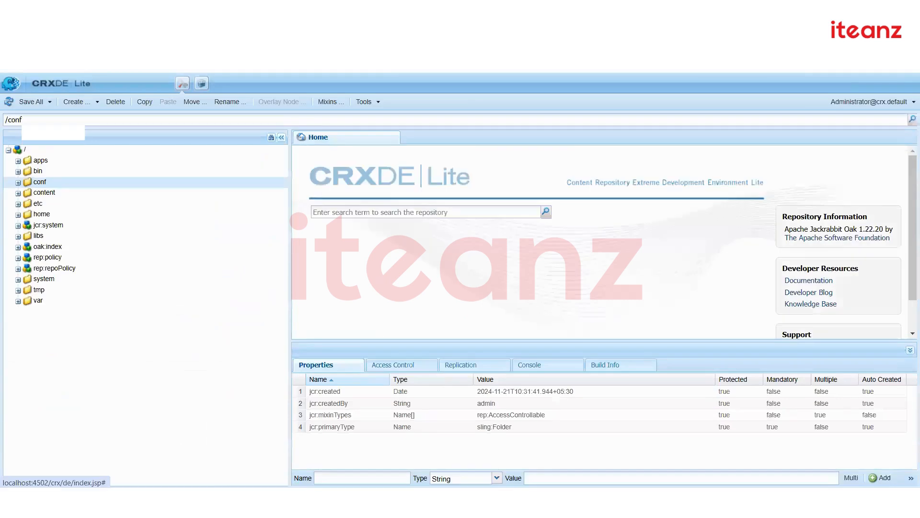
pyautogui.doubleClick(31, 162)
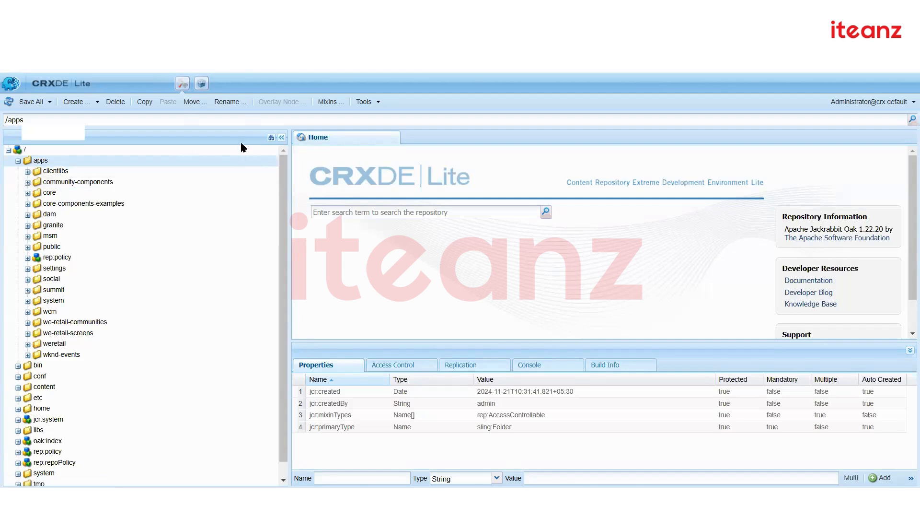
pyautogui.hotkey('alt', 'Tab')
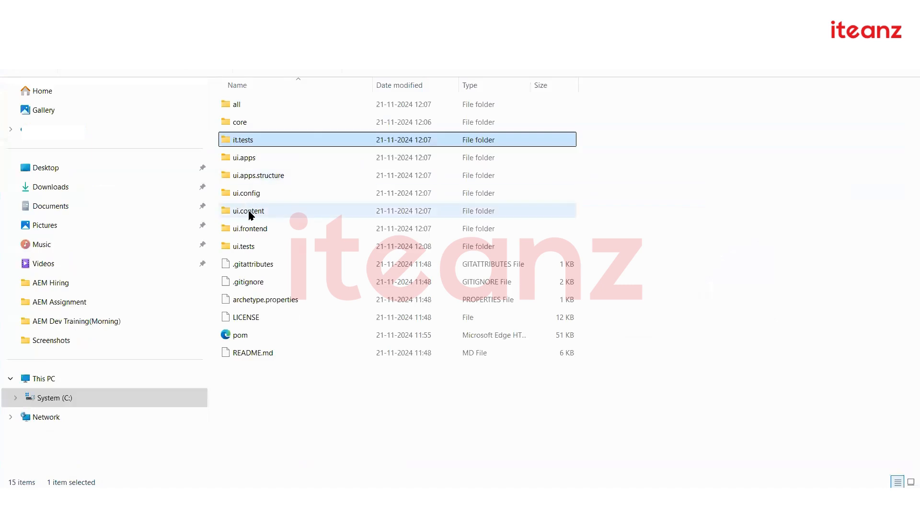
# Look inside the ui.apps module folder, then the core module's src folder
pyautogui.doubleClick(245, 157)
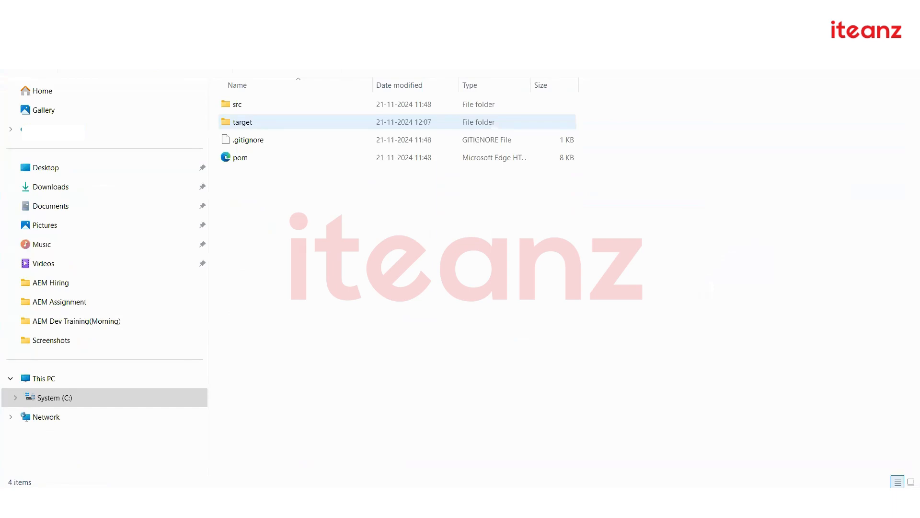
pyautogui.hotkey('alt', 'Left')
pyautogui.doubleClick(273, 125)
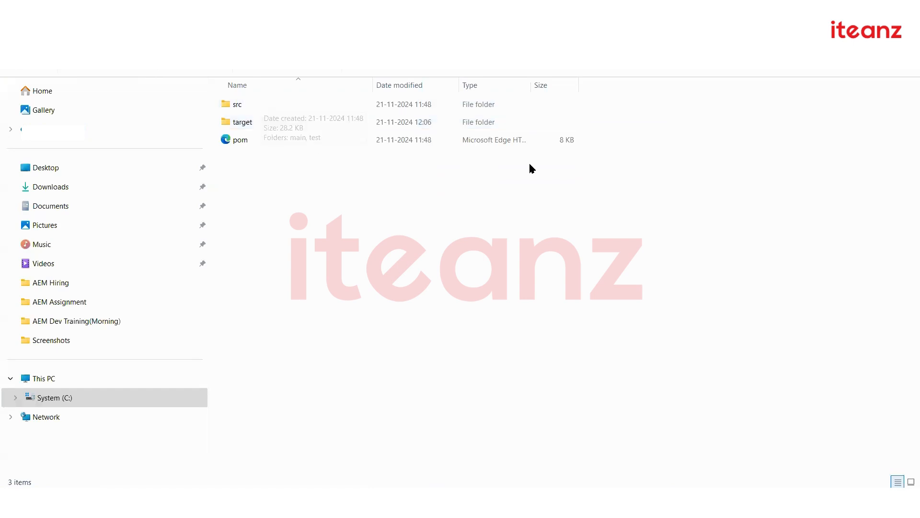
pyautogui.doubleClick(257, 104)
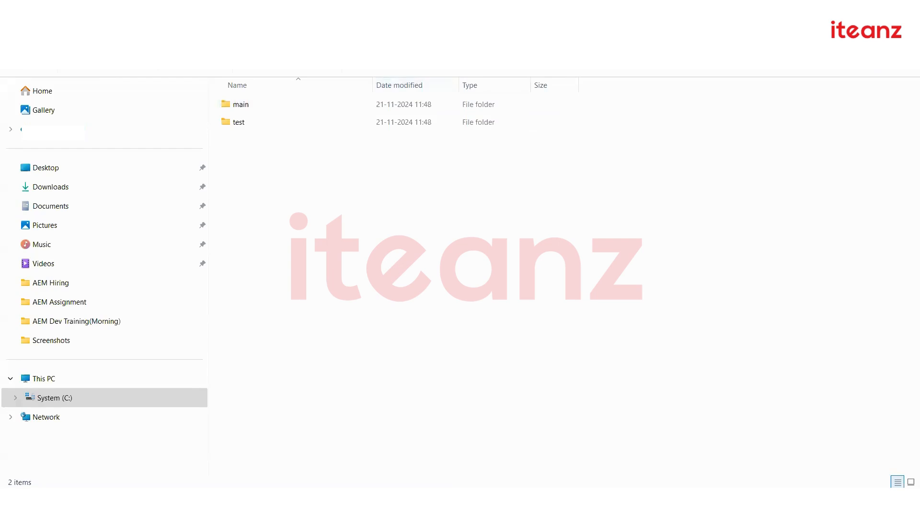
# Navigate up to the Project-10.30 folder containing mysite and open it
pyautogui.click(288, 39)
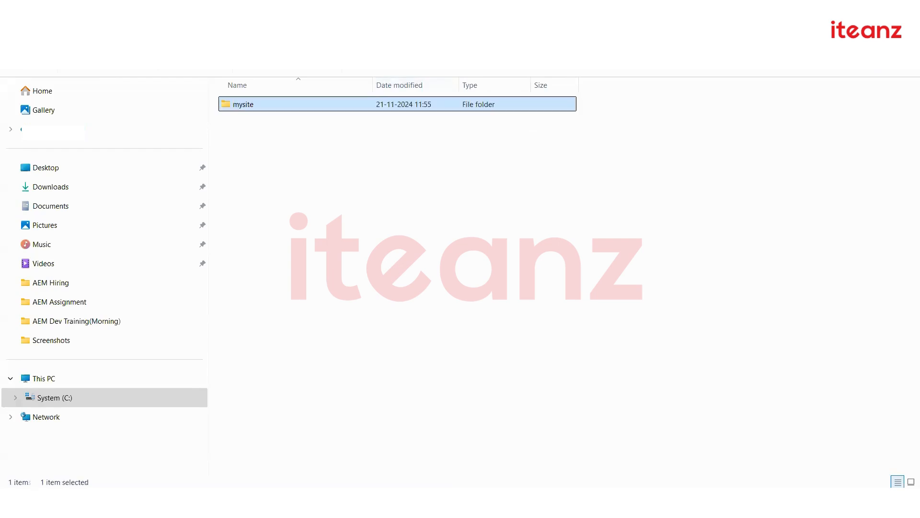
pyautogui.click(242, 39)
pyautogui.doubleClick(289, 176)
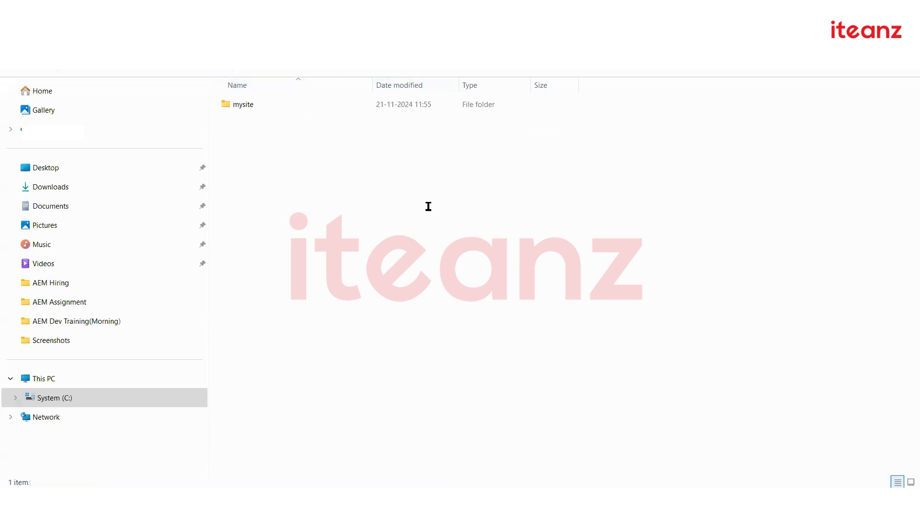
pyautogui.hotkey('alt', 'Tab')
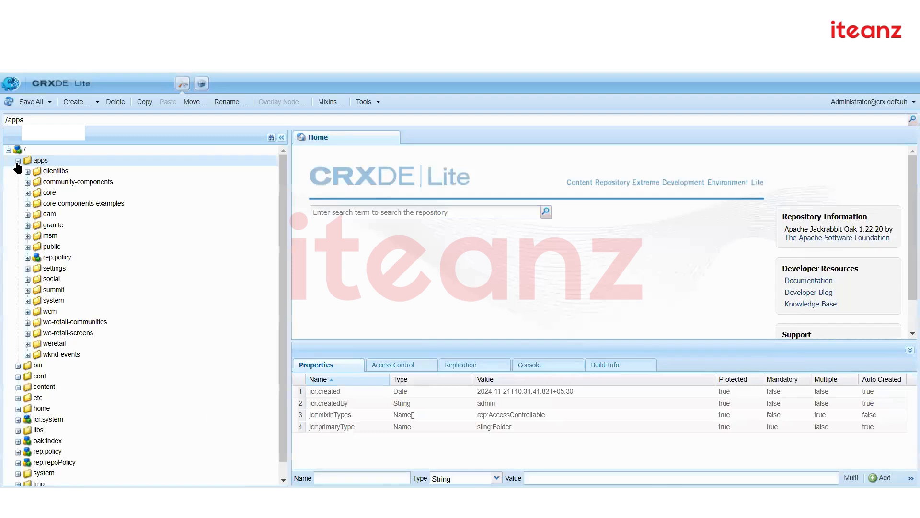
# Collapse the apps node and bring up the CRX Package Manager's installed packages list
pyautogui.click(18, 162)
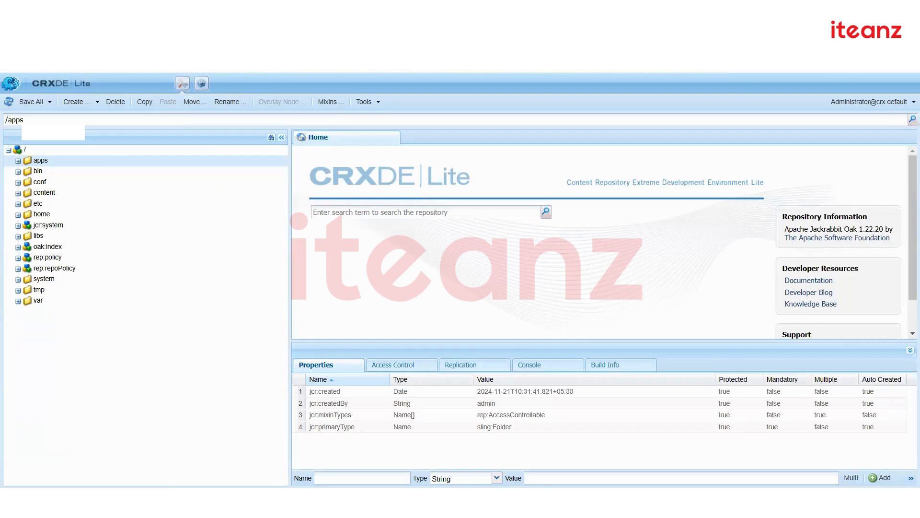
pyautogui.moveTo(461, 499)
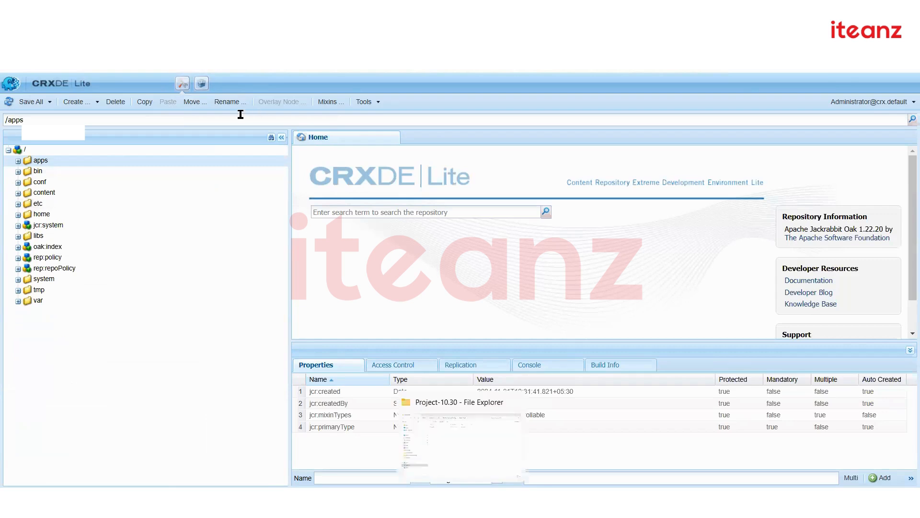
pyautogui.click(202, 84)
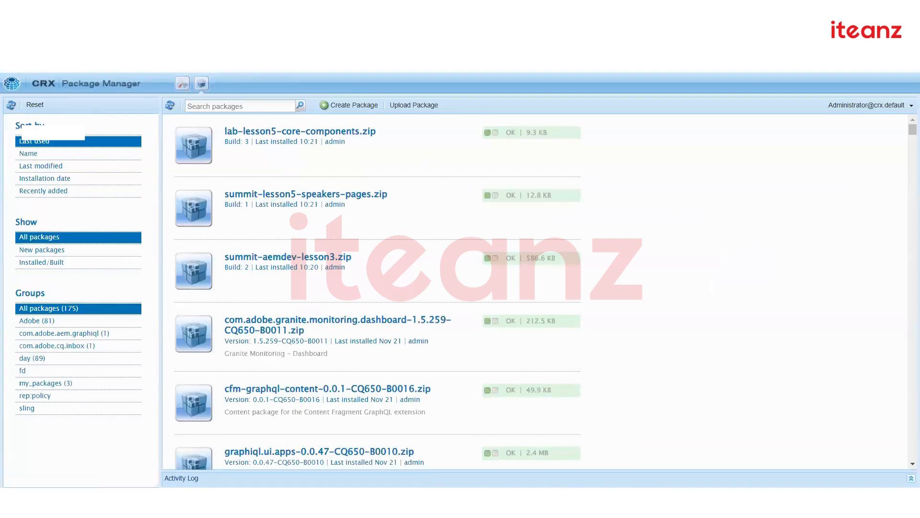
pyautogui.hotkey('alt', 'Tab')
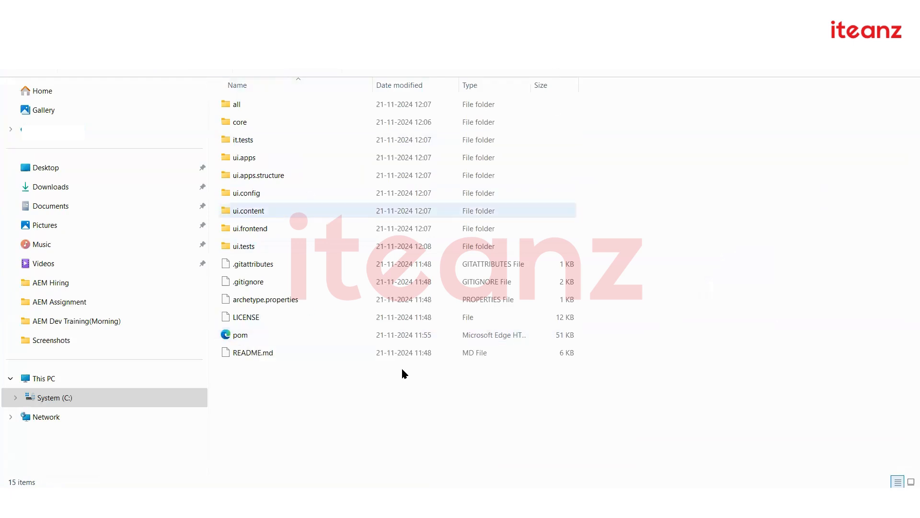
# Open the project's pom file in Notepad++ and highlight the autoInstallPackage profile occurrences
pyautogui.rightClick(241, 334)
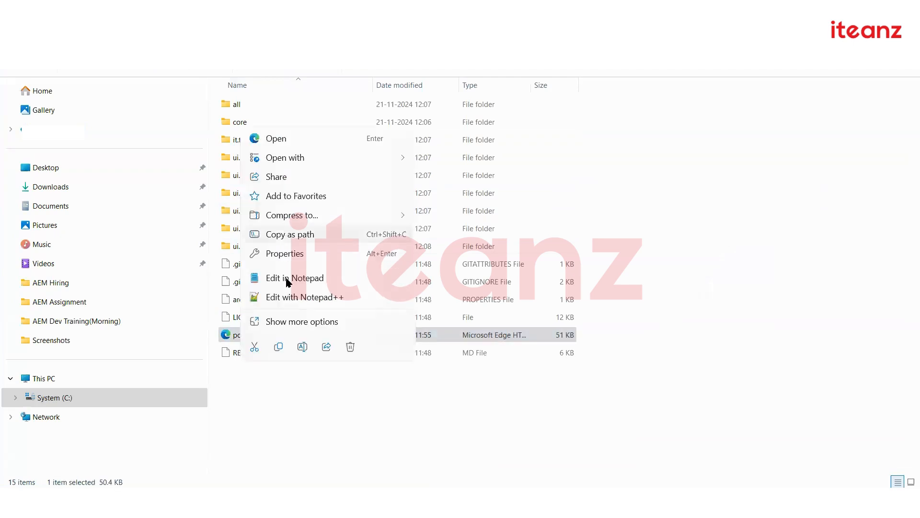
pyautogui.click(290, 280)
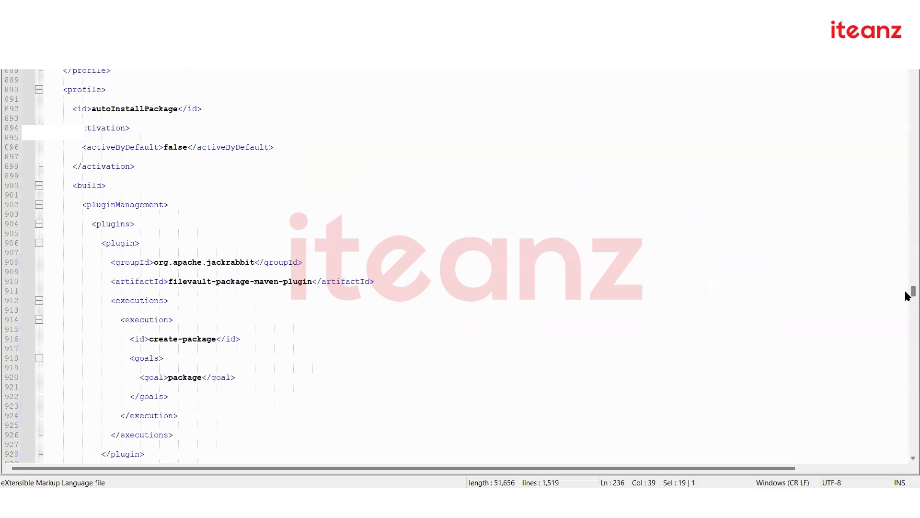
pyautogui.scroll(5, 907, 295)
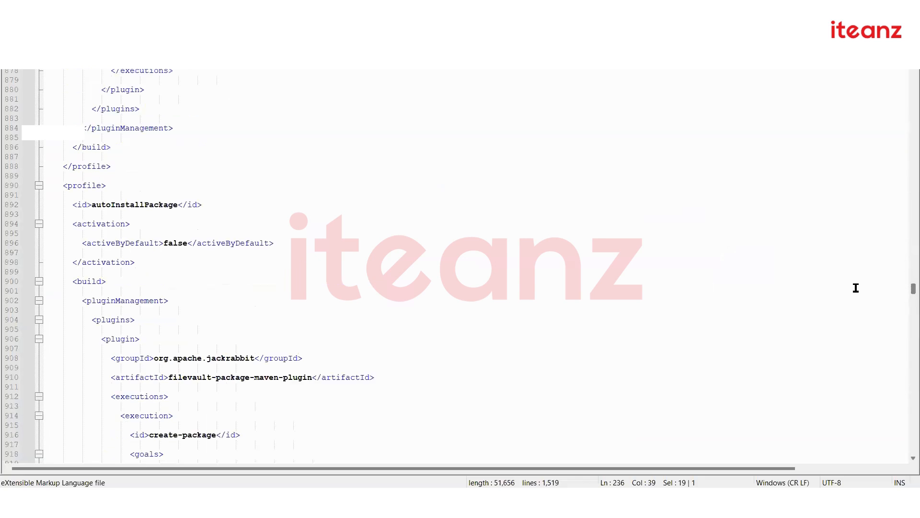
pyautogui.click(93, 230)
pyautogui.doubleClick(91, 224)
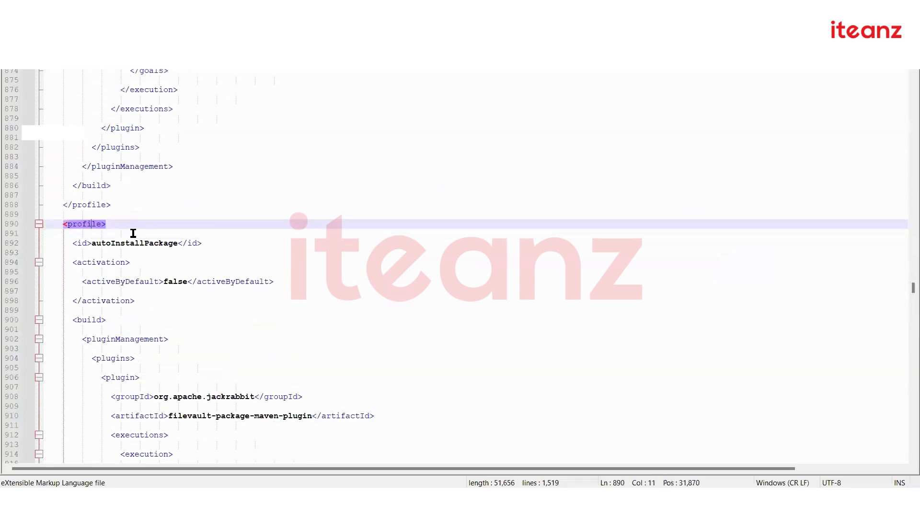
# Review the autoInstallBundle profile and the surrounding profile definitions in the pom
pyautogui.scroll(10, 197, 249)
pyautogui.scroll(4, 197, 249)
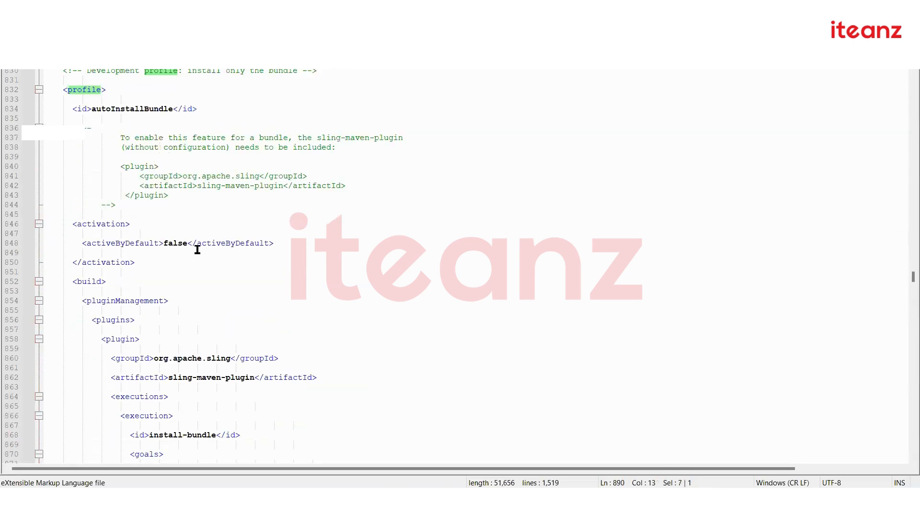
pyautogui.doubleClick(82, 90)
pyautogui.scroll(1, 145, 152)
pyautogui.moveTo(62, 109); pyautogui.dragTo(326, 119)
pyautogui.scroll(9, 289, 193)
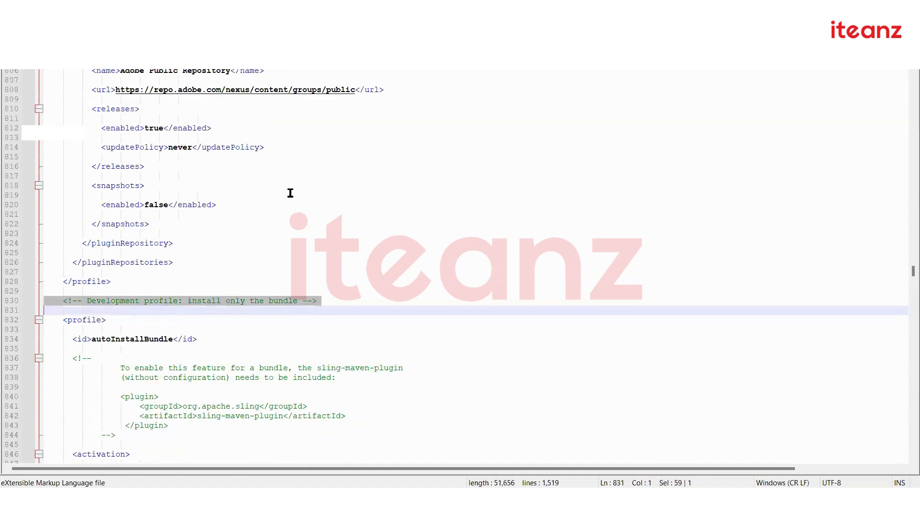
pyautogui.click(300, 249)
pyautogui.scroll(17, 300, 249)
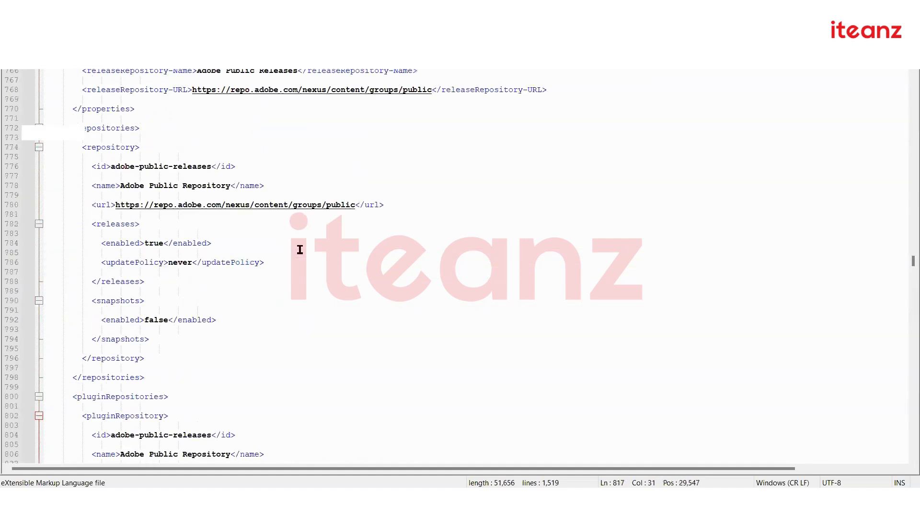
pyautogui.scroll(16, 137, 153)
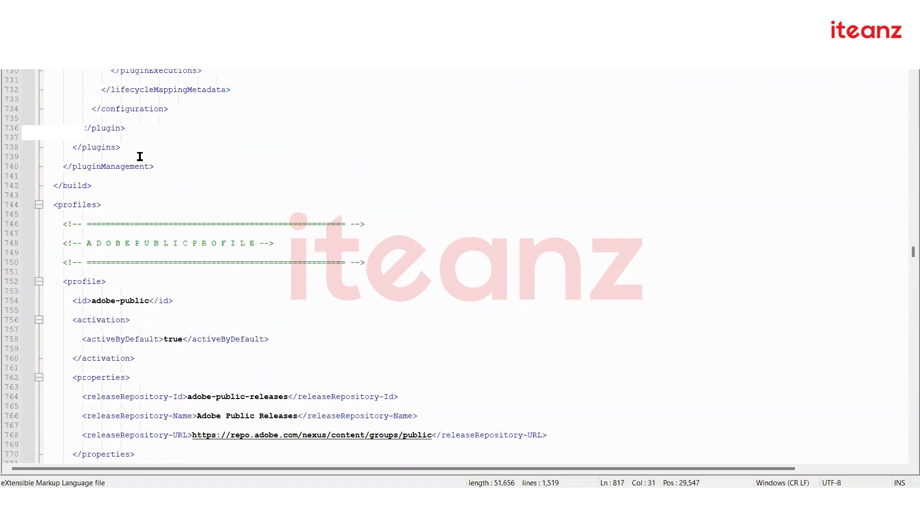
pyautogui.scroll(7, 158, 172)
pyautogui.scroll(-12, 158, 187)
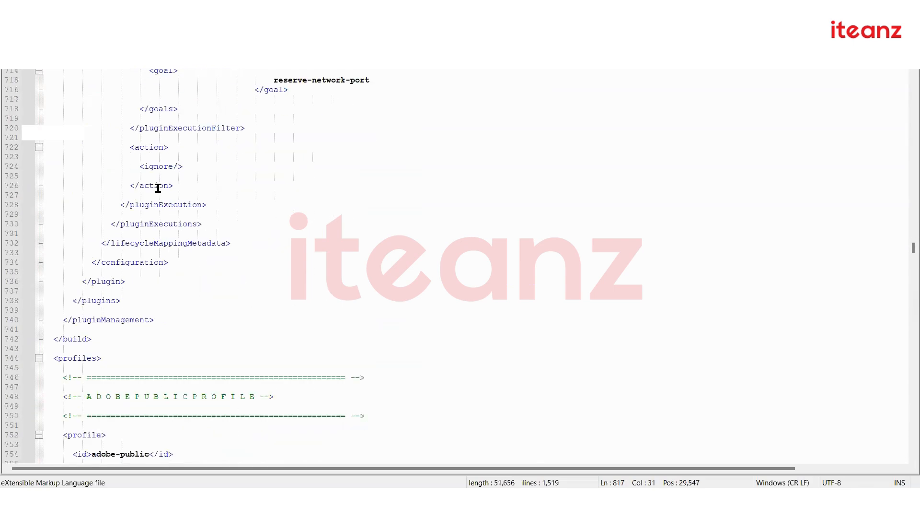
pyautogui.scroll(-8, 136, 187)
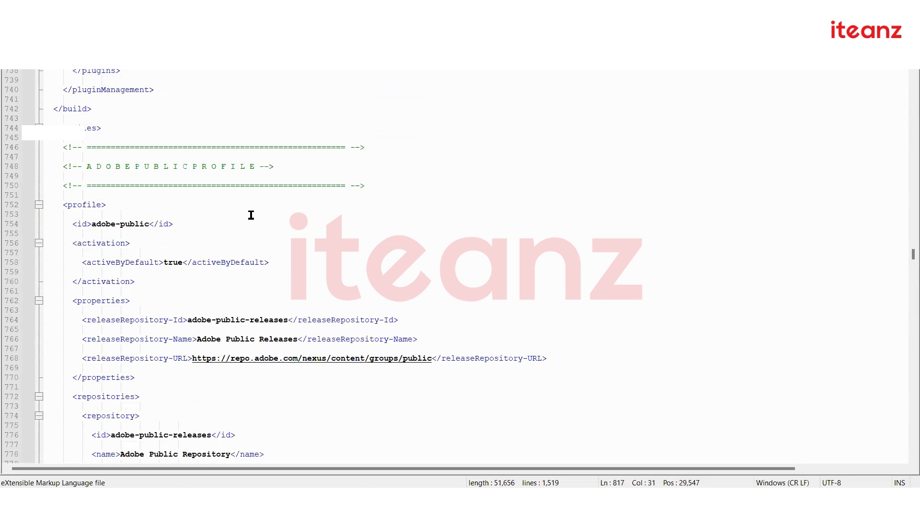
pyautogui.scroll(-20, 266, 252)
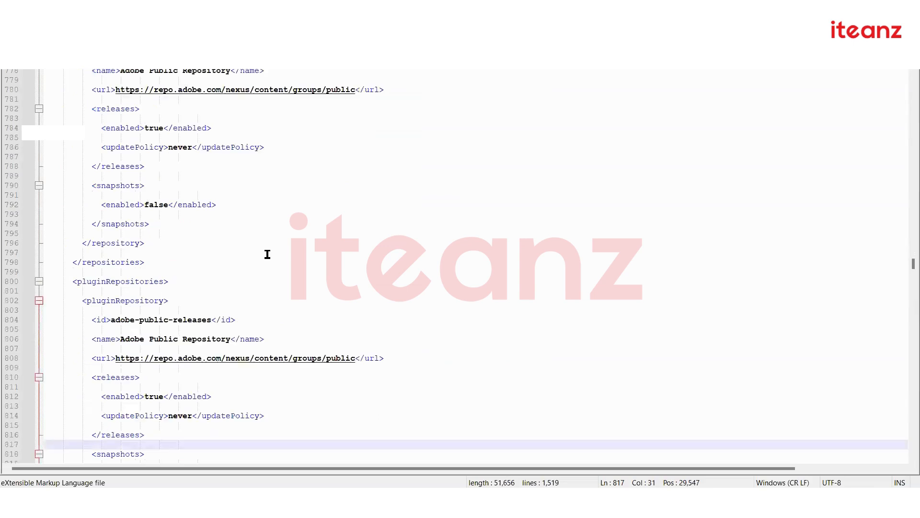
pyautogui.scroll(-20, 267, 254)
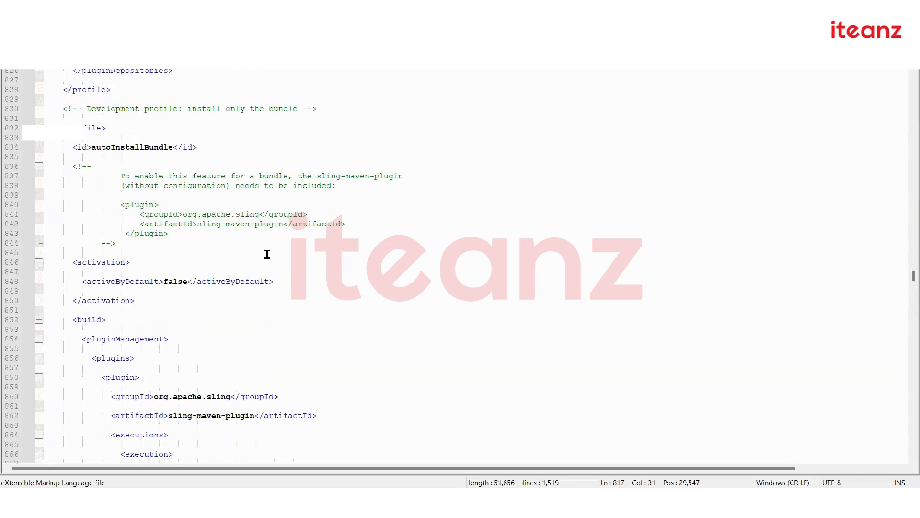
pyautogui.scroll(-4, 267, 254)
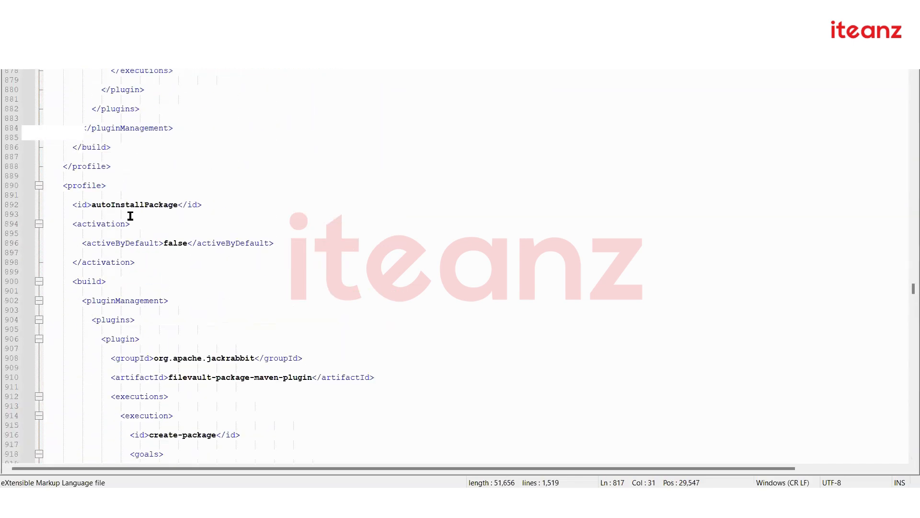
pyautogui.doubleClick(128, 204)
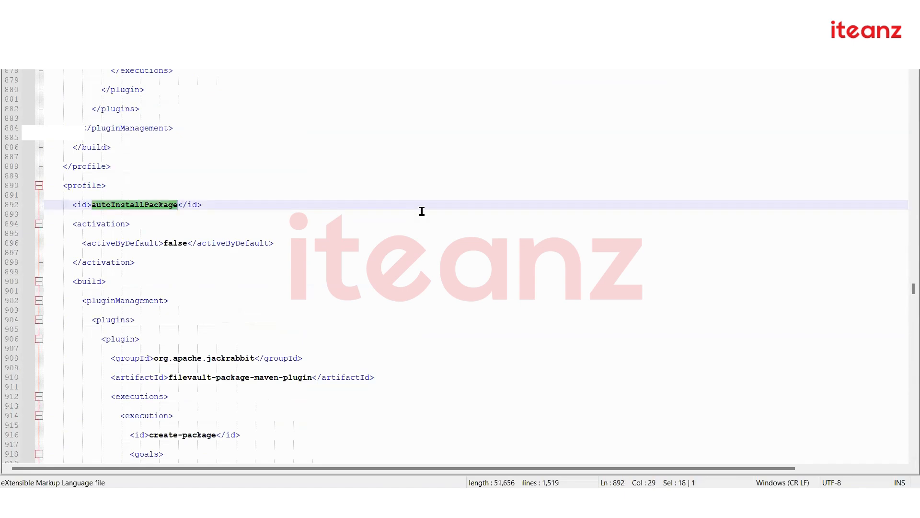
pyautogui.click(90, 207)
pyautogui.doubleClick(111, 205)
pyautogui.scroll(-4, 221, 296)
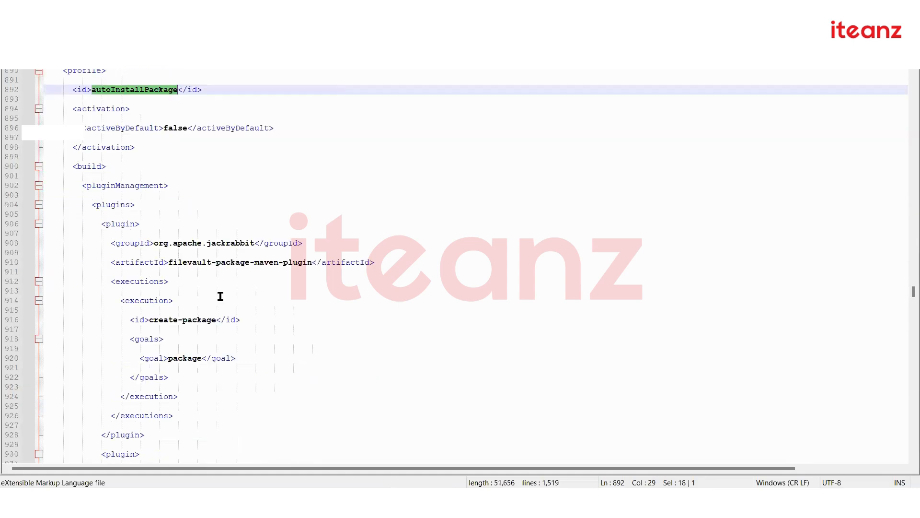
pyautogui.scroll(-3, 220, 297)
pyautogui.moveTo(149, 242); pyautogui.dragTo(216, 242)
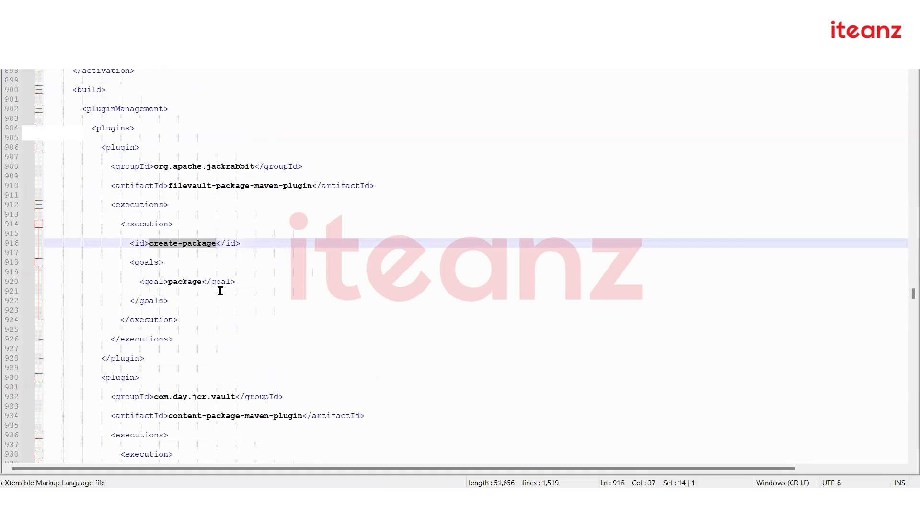
pyautogui.scroll(-8, 236, 319)
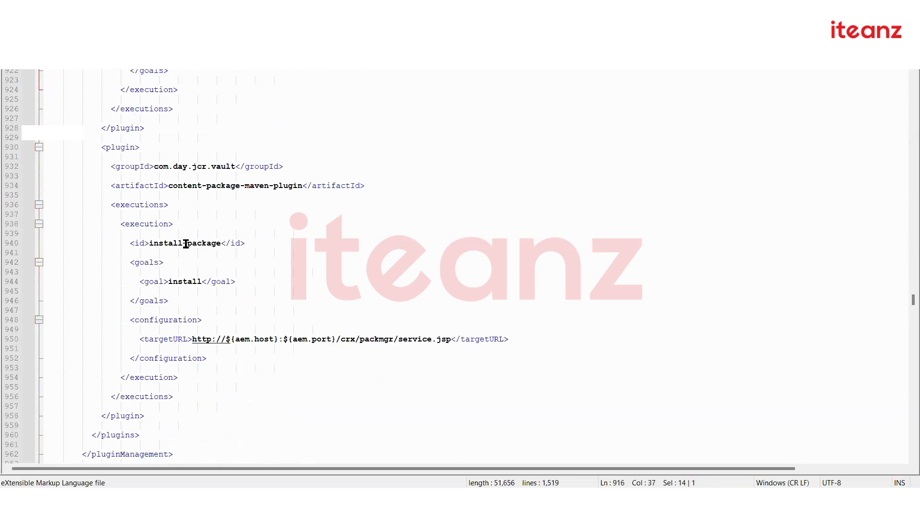
pyautogui.moveTo(149, 242); pyautogui.dragTo(235, 242)
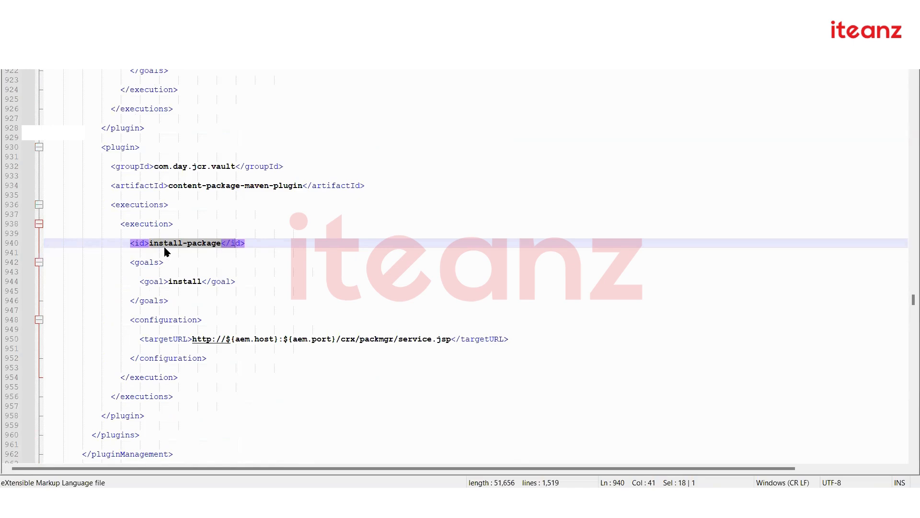
pyautogui.click(150, 341)
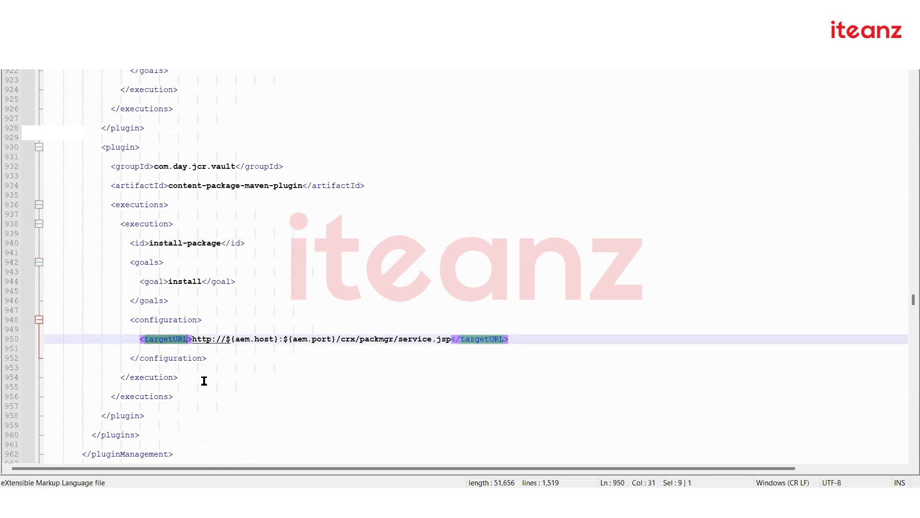
pyautogui.click(221, 361)
pyautogui.moveTo(232, 339); pyautogui.dragTo(331, 338)
pyautogui.moveTo(240, 340); pyautogui.dragTo(334, 341)
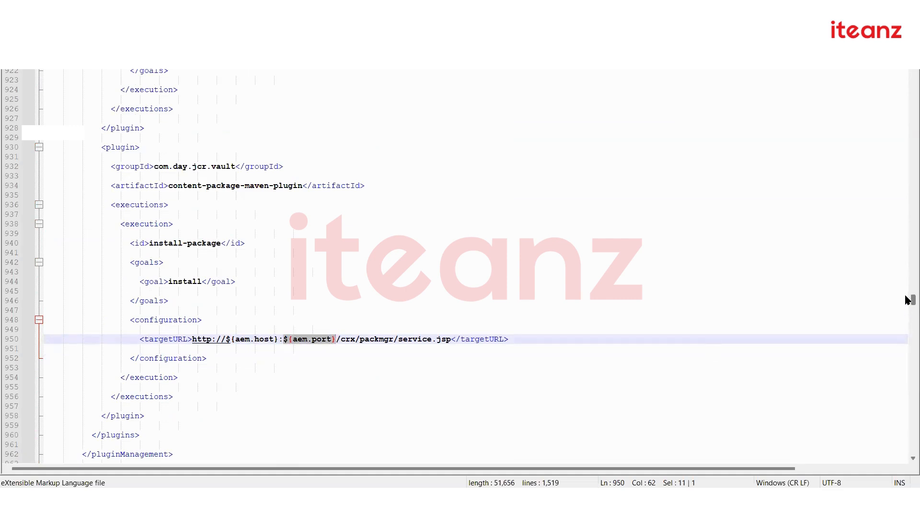
pyautogui.scroll(9, 907, 195)
pyautogui.scroll(20, 907, 195)
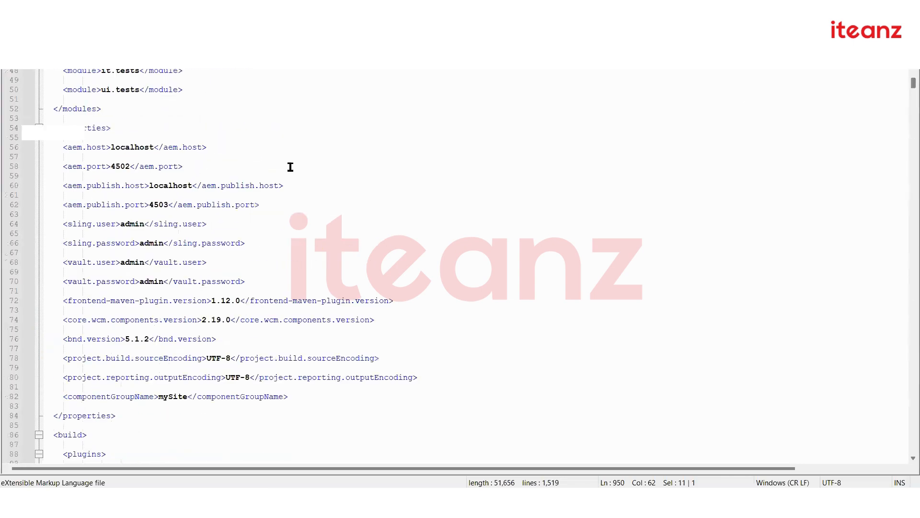
pyautogui.moveTo(68, 145); pyautogui.dragTo(105, 146)
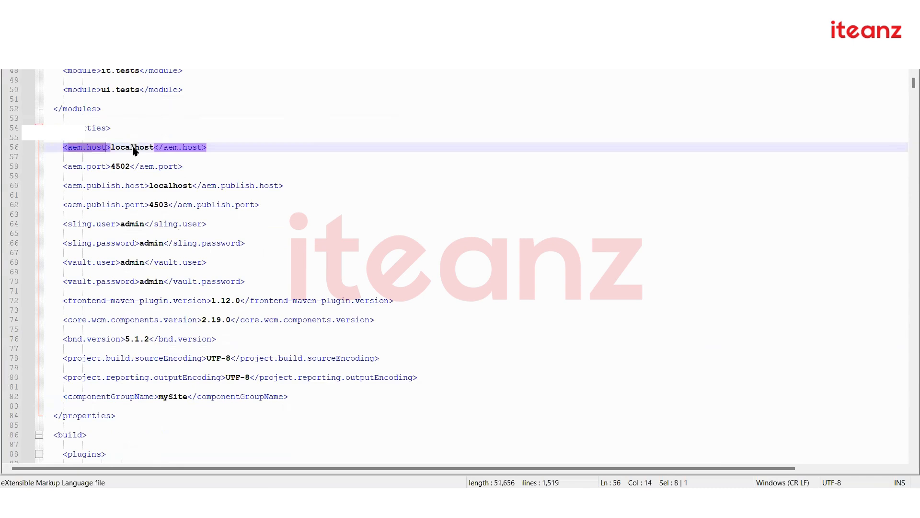
pyautogui.doubleClick(134, 147)
pyautogui.click(126, 166)
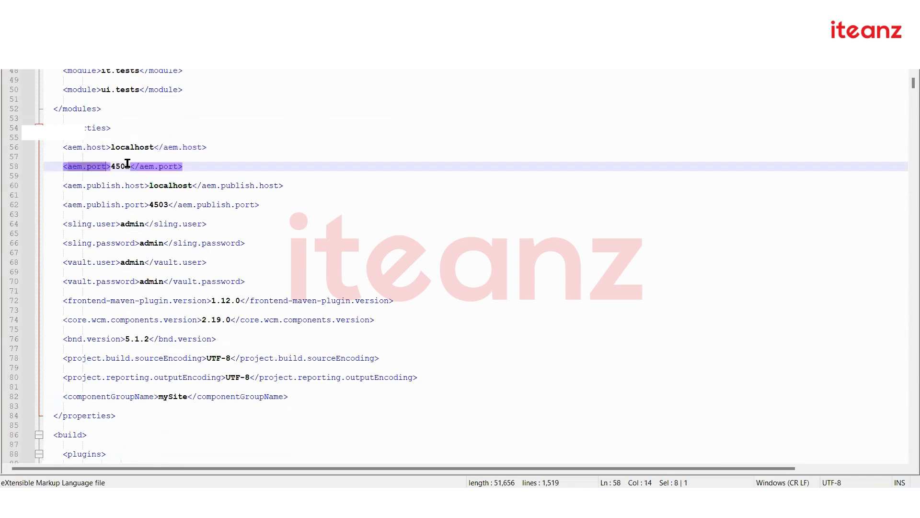
pyautogui.doubleClick(126, 166)
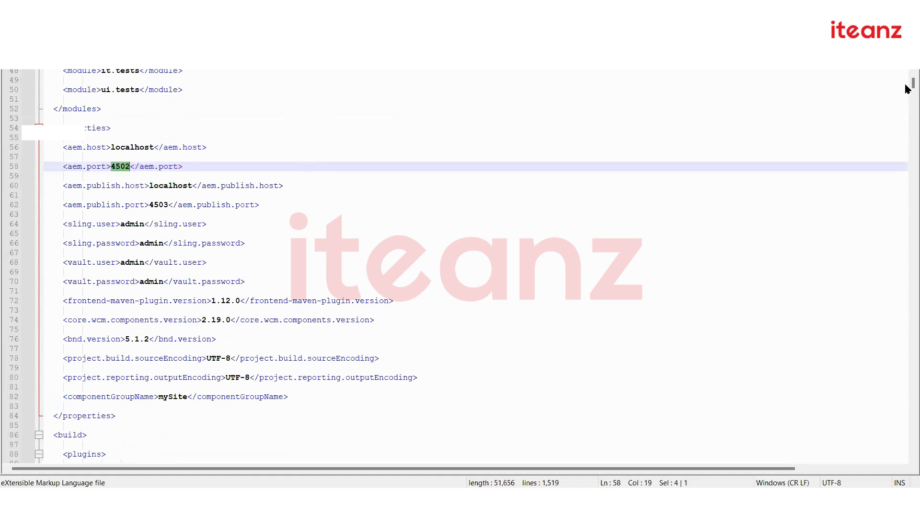
pyautogui.scroll(-2, 907, 87)
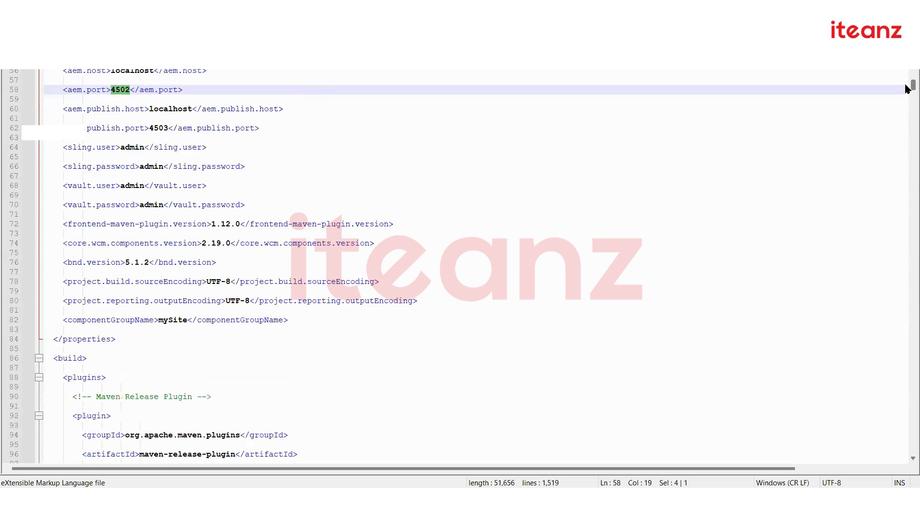
pyautogui.scroll(-12, 907, 144)
pyautogui.scroll(-20, 908, 214)
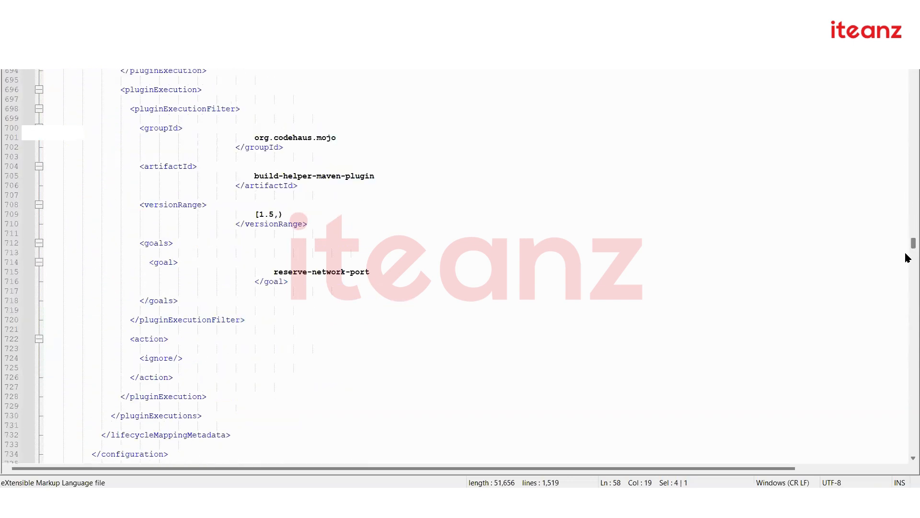
pyautogui.scroll(-20, 907, 272)
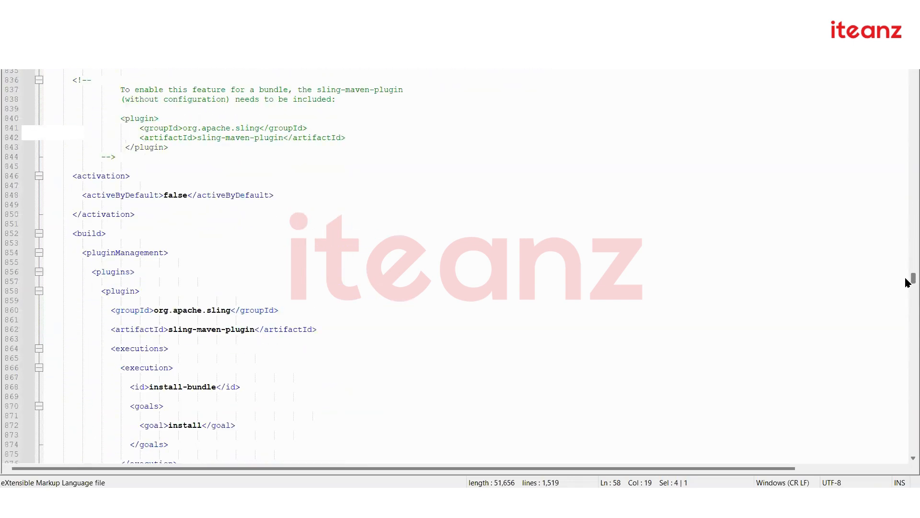
pyautogui.scroll(-6, 907, 307)
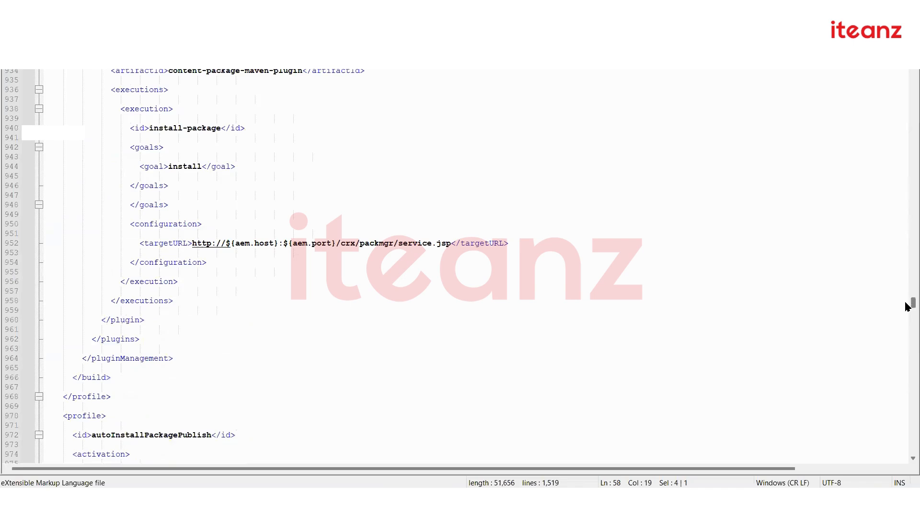
pyautogui.scroll(18, 908, 302)
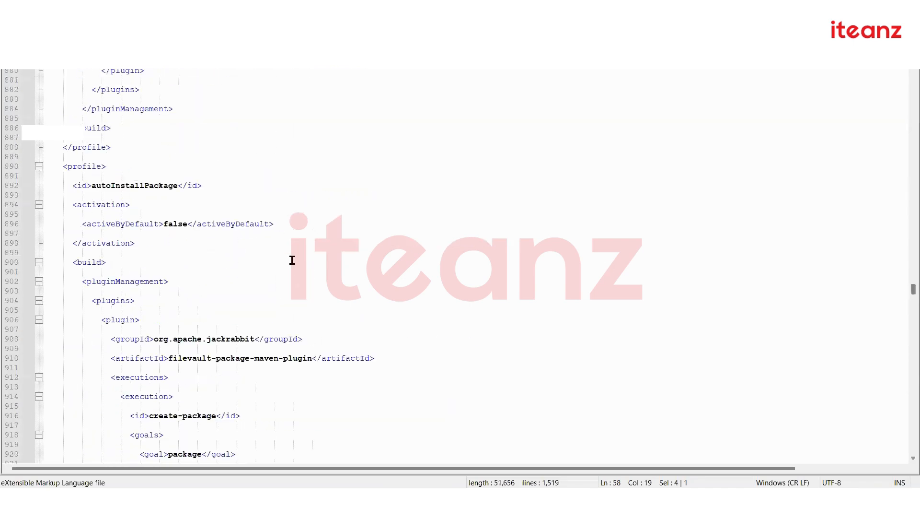
pyautogui.doubleClick(140, 185)
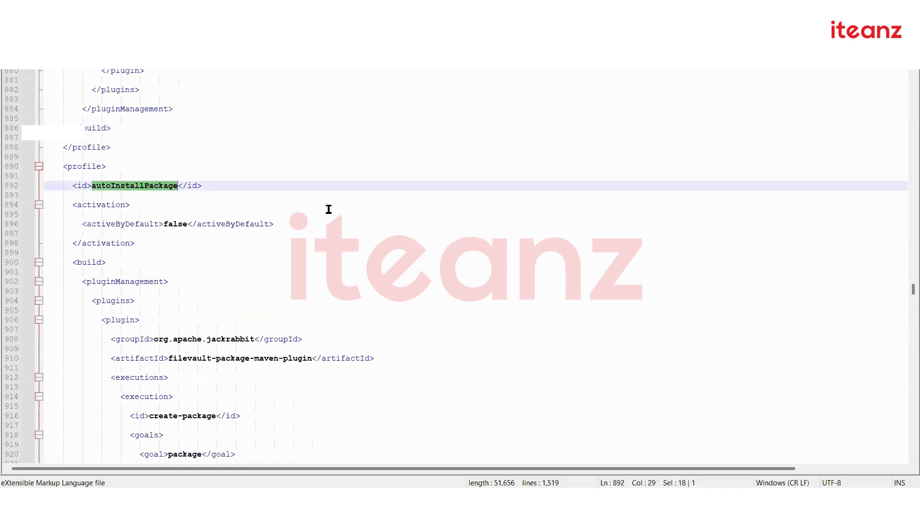
pyautogui.scroll(-15, 311, 268)
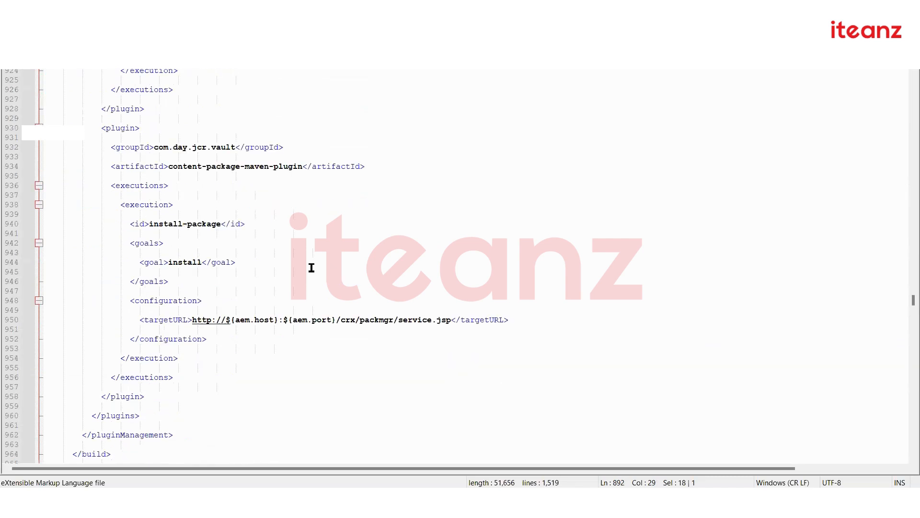
pyautogui.moveTo(234, 319); pyautogui.dragTo(428, 320)
pyautogui.moveTo(447, 320); pyautogui.dragTo(452, 320)
pyautogui.click(379, 320)
pyautogui.moveTo(178, 319); pyautogui.dragTo(456, 322)
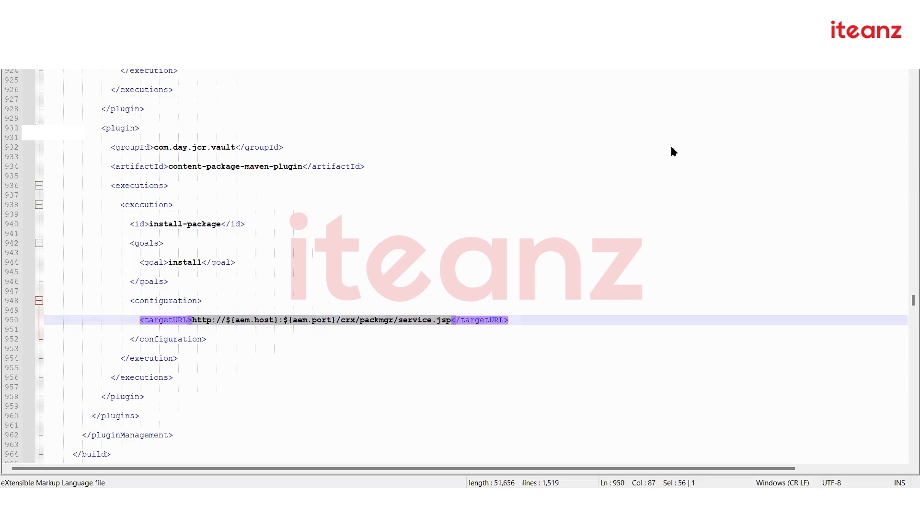
pyautogui.hotkey('alt', 'Tab')
pyautogui.scroll(9, 162, 304)
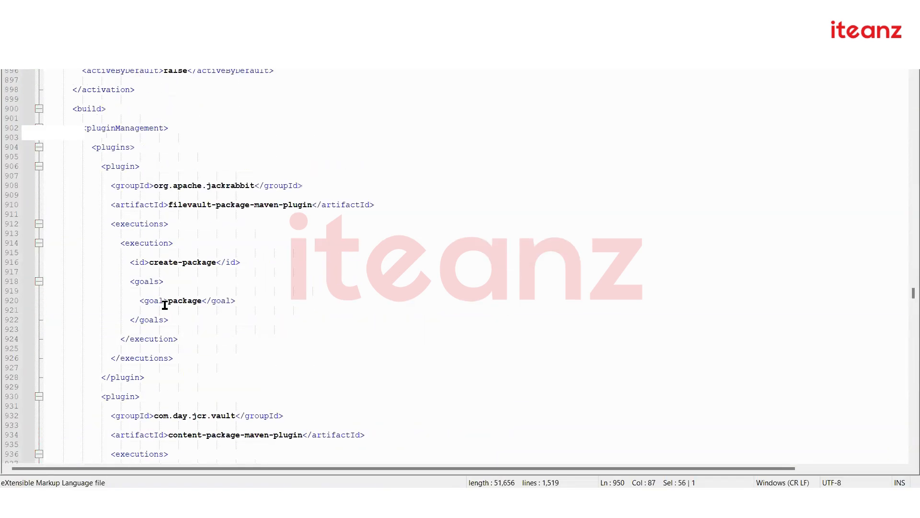
pyautogui.scroll(-15, 164, 305)
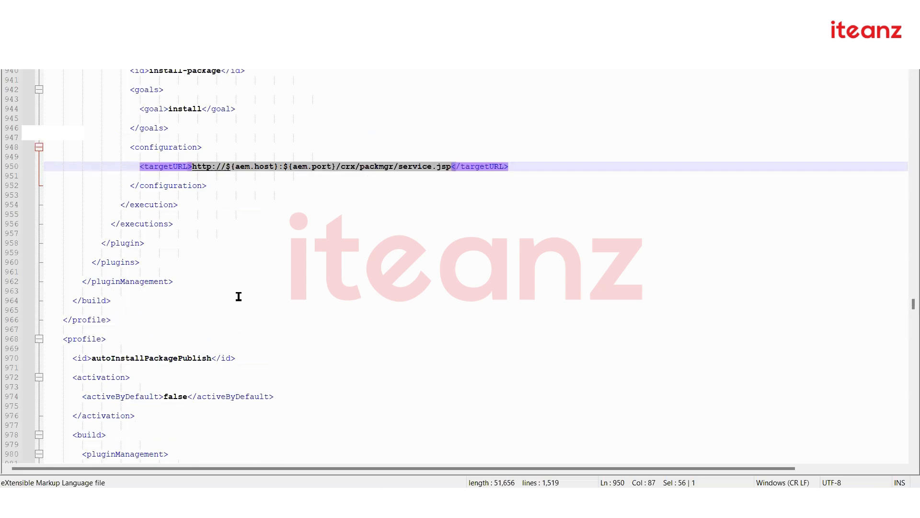
pyautogui.scroll(-4, 239, 297)
pyautogui.doubleClick(155, 243)
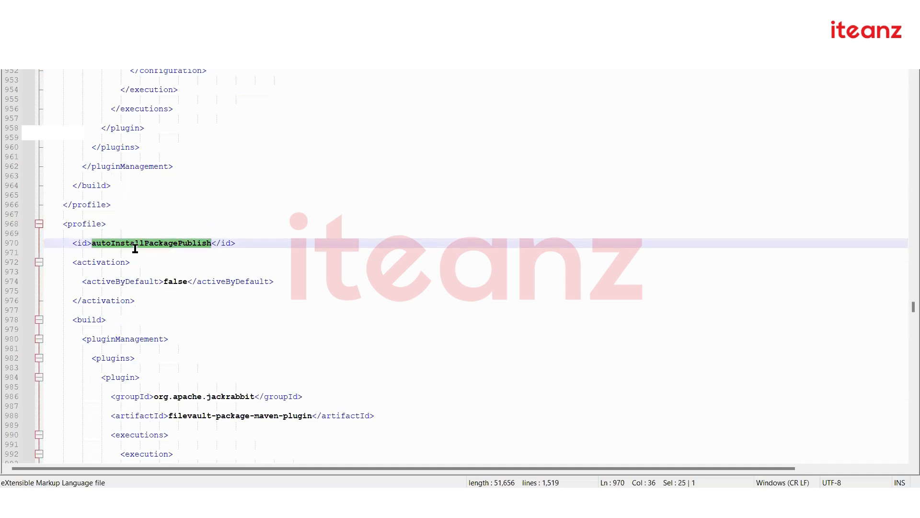
pyautogui.scroll(-8, 371, 295)
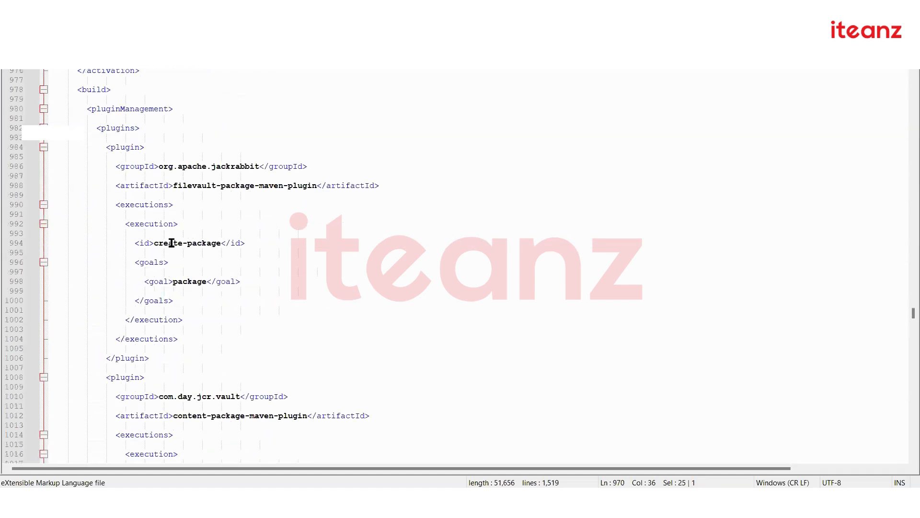
pyautogui.moveTo(172, 243); pyautogui.dragTo(235, 243)
pyautogui.scroll(-9, 189, 282)
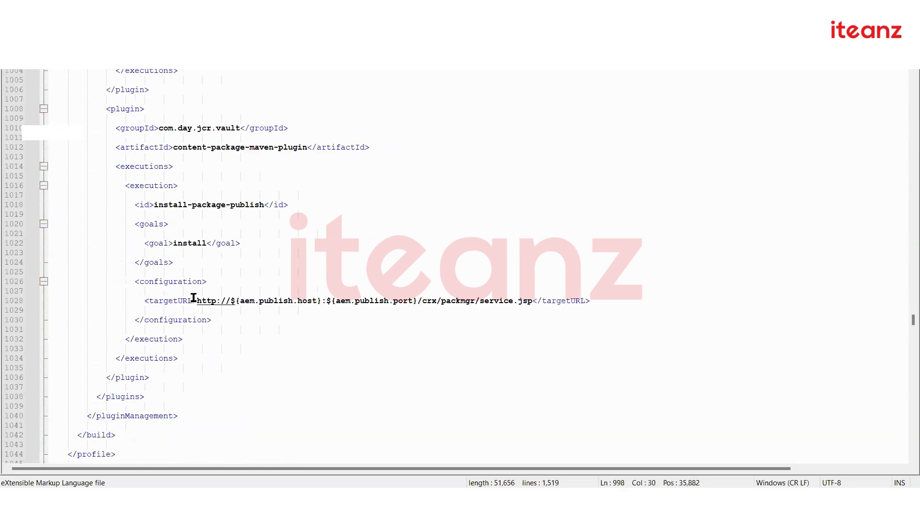
pyautogui.doubleClick(206, 300)
pyautogui.moveTo(280, 298); pyautogui.dragTo(594, 300)
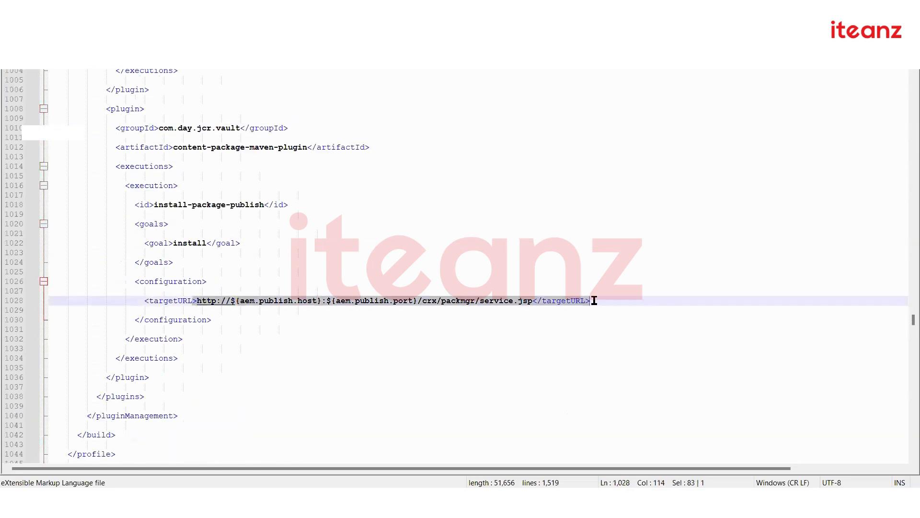
pyautogui.click(265, 301)
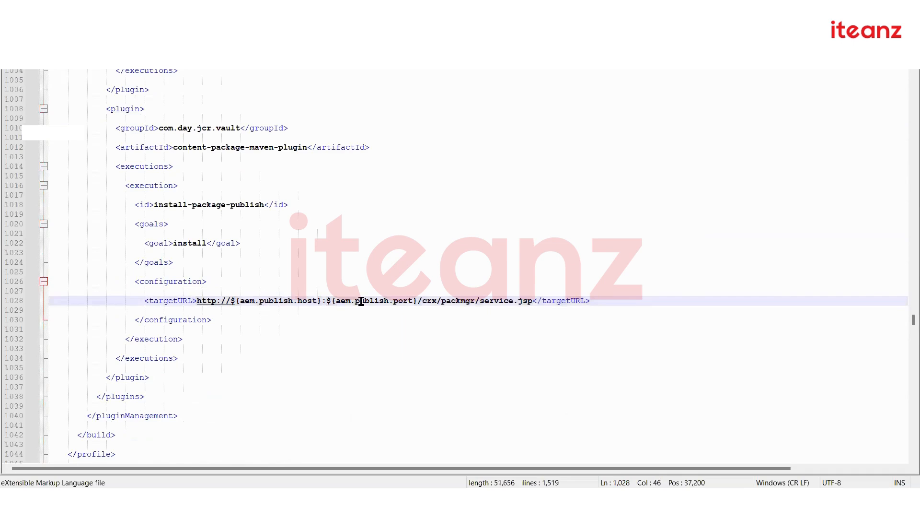
pyautogui.moveTo(910, 320); pyautogui.dragTo(910, 83)
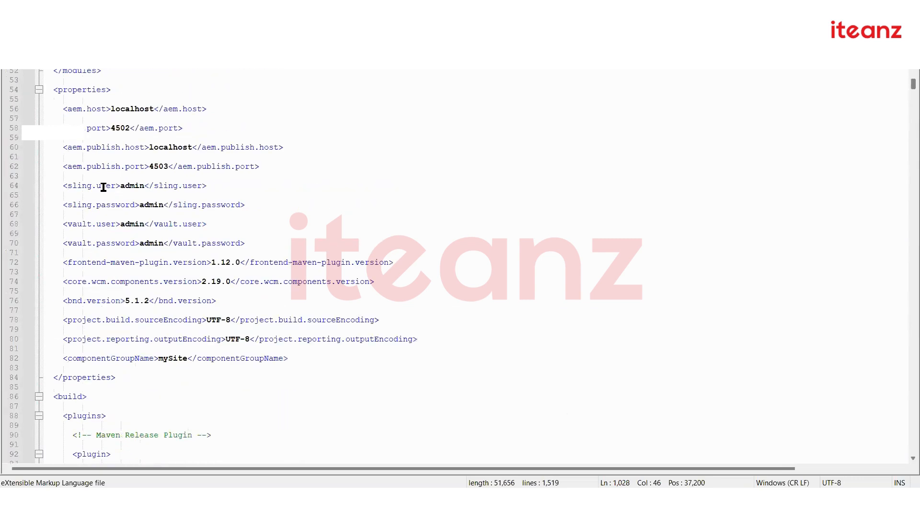
pyautogui.doubleClick(164, 147)
pyautogui.doubleClick(162, 167)
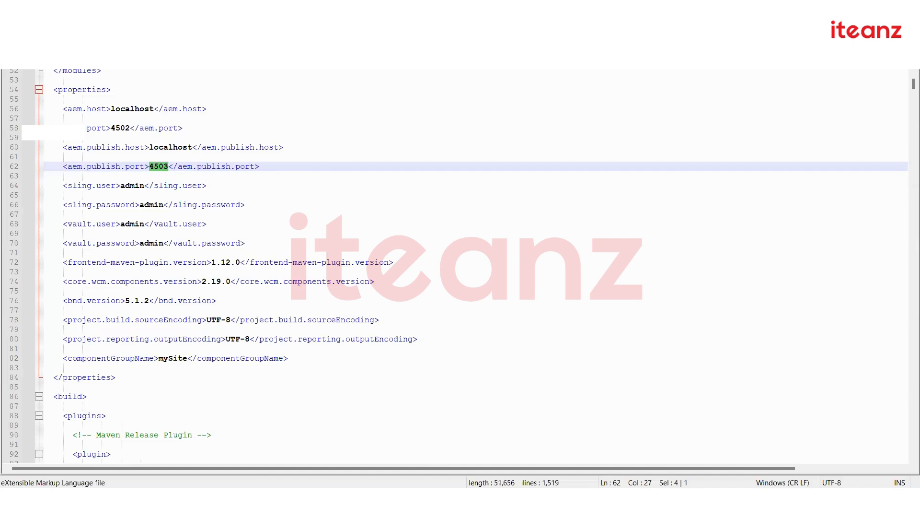
pyautogui.moveTo(461, 501)
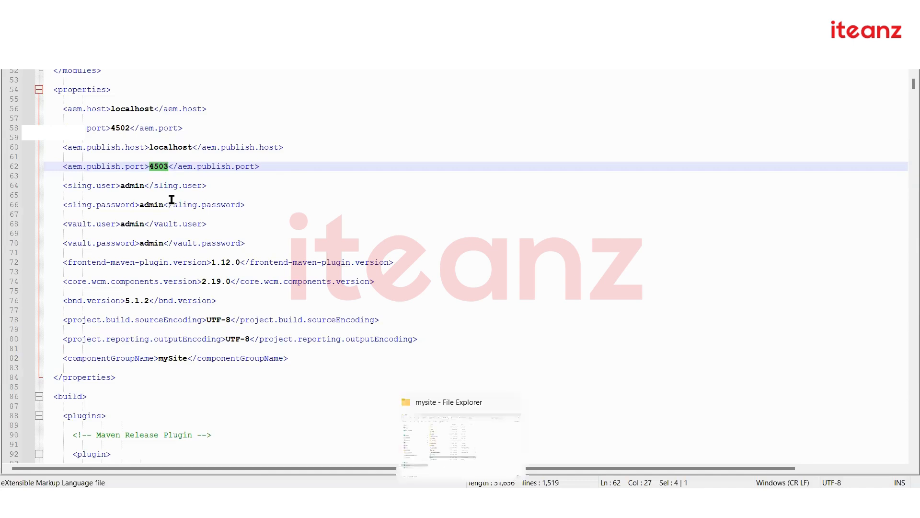
pyautogui.moveTo(47, 146); pyautogui.dragTo(275, 167)
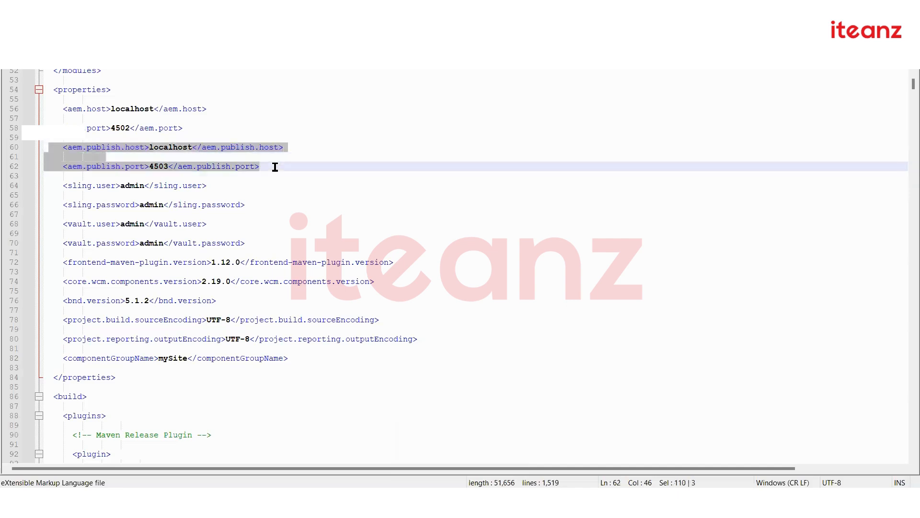
pyautogui.tripleClick(275, 166)
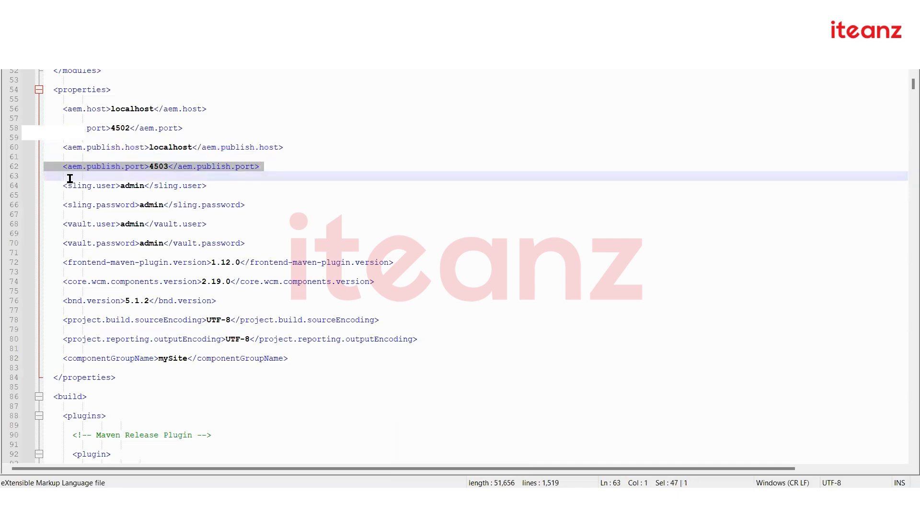
pyautogui.click(69, 177)
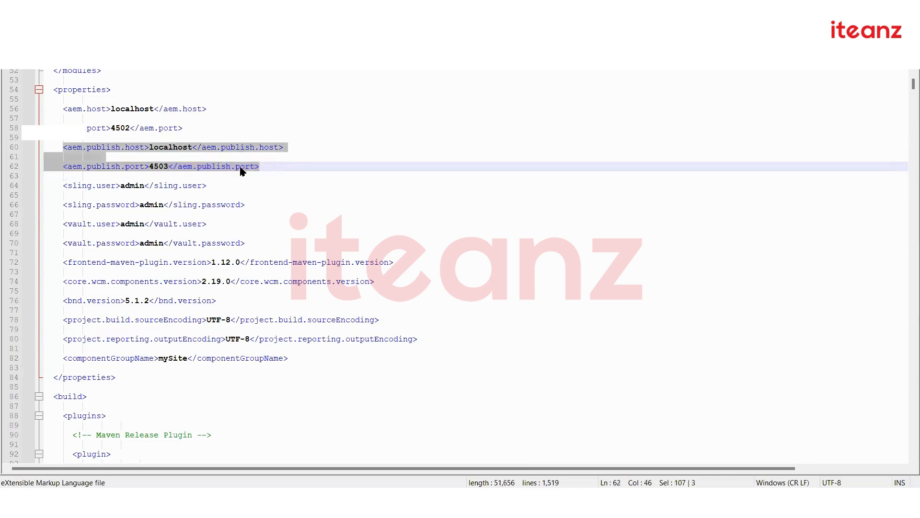
pyautogui.click(145, 147)
pyautogui.doubleClick(178, 147)
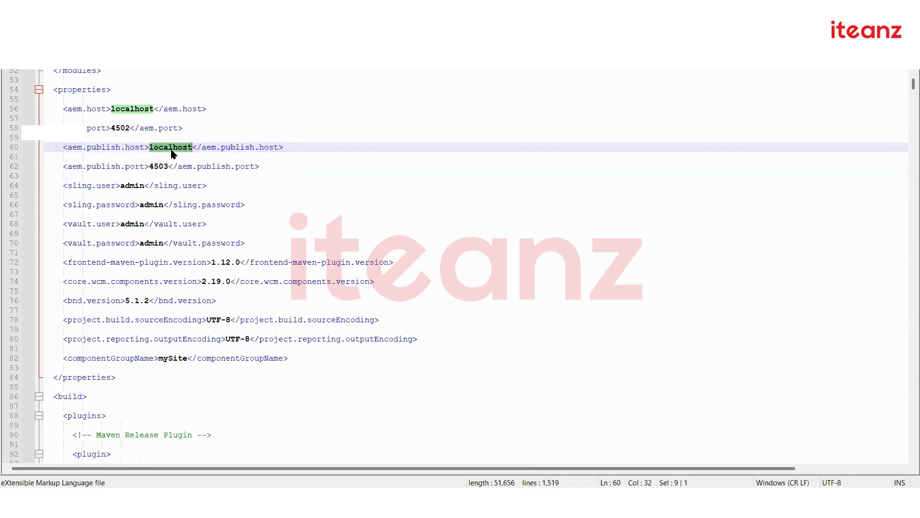
pyautogui.click(144, 168)
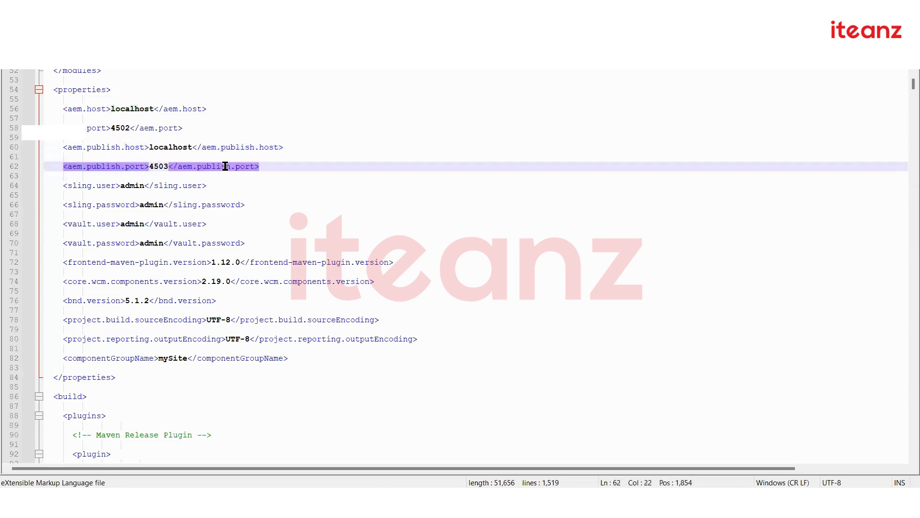
pyautogui.click(170, 167)
pyautogui.moveTo(910, 85); pyautogui.dragTo(907, 312)
pyautogui.scroll(-12, 388, 376)
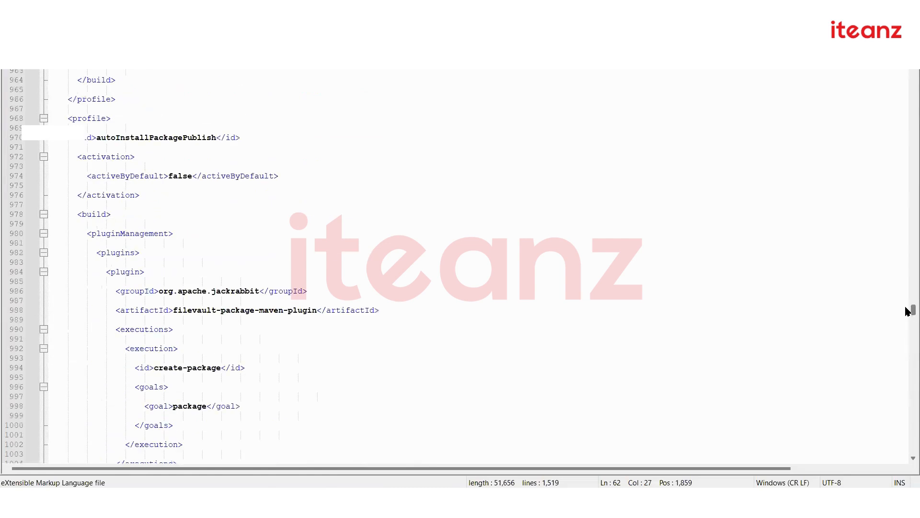
pyautogui.doubleClick(160, 137)
pyautogui.click(73, 118)
pyautogui.scroll(-4, 230, 318)
pyautogui.scroll(-12, 231, 318)
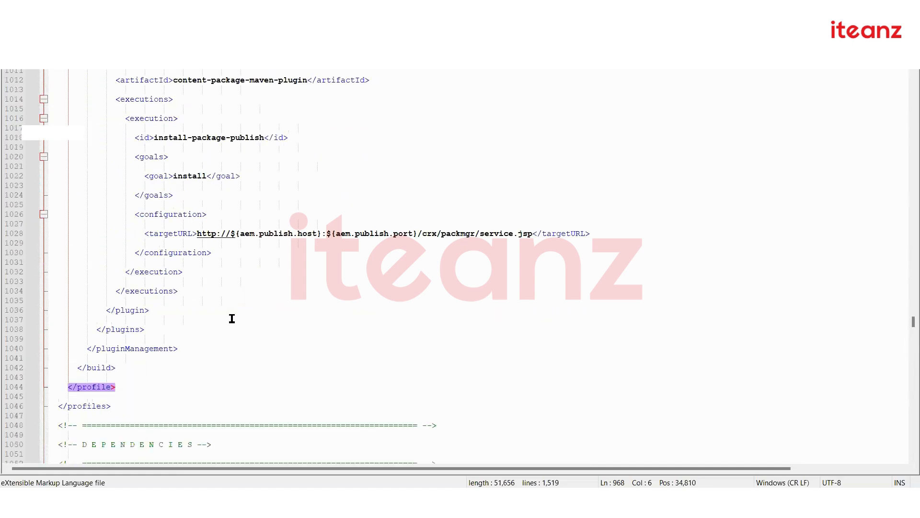
pyautogui.moveTo(120, 390); pyautogui.dragTo(84, 178)
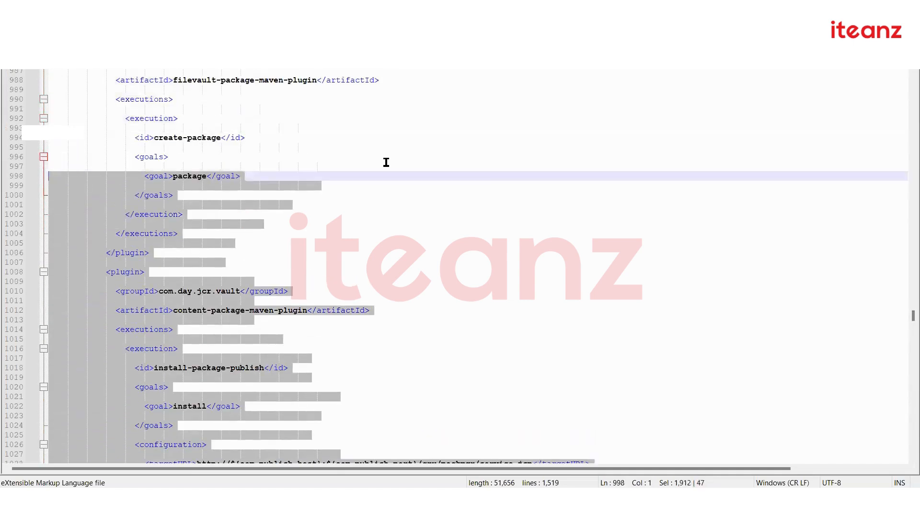
pyautogui.click(387, 162)
pyautogui.scroll(3, 565, 91)
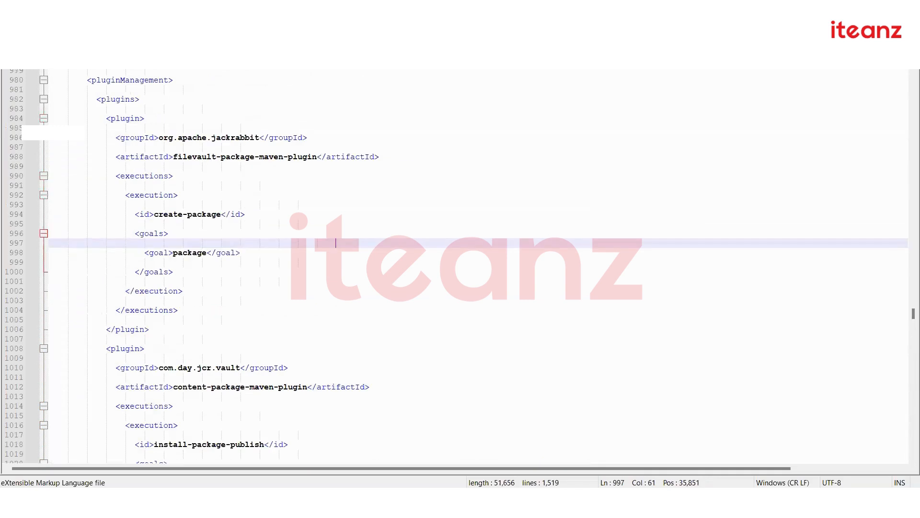
# Start a Command Prompt in the mysite folder and enter mvn clean install -PautoInstallPackage
pyautogui.hotkey('ctrl', 'Tab')
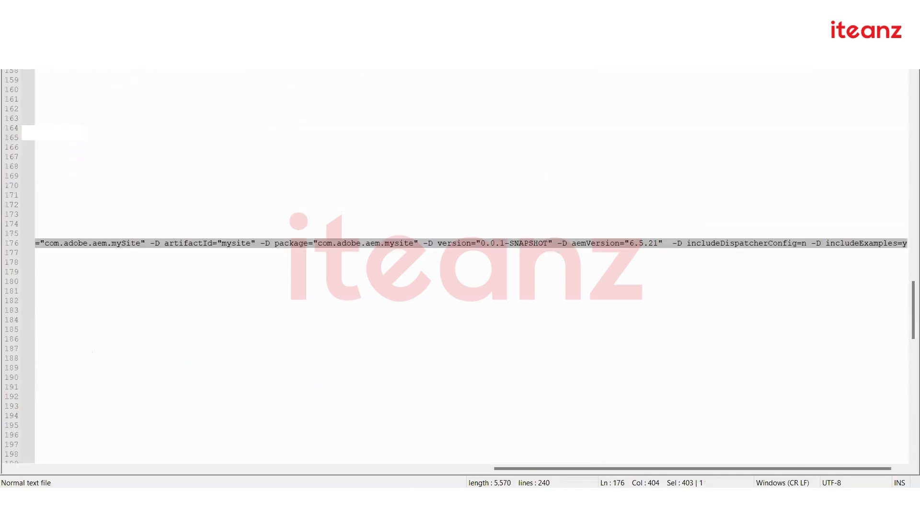
pyautogui.hotkey('alt', 'Tab')
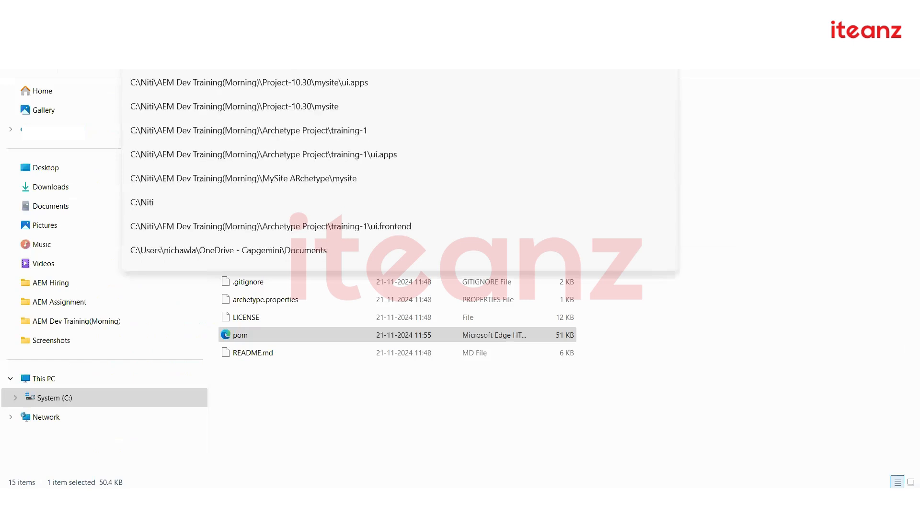
pyautogui.write('md')
pyautogui.press('Return')
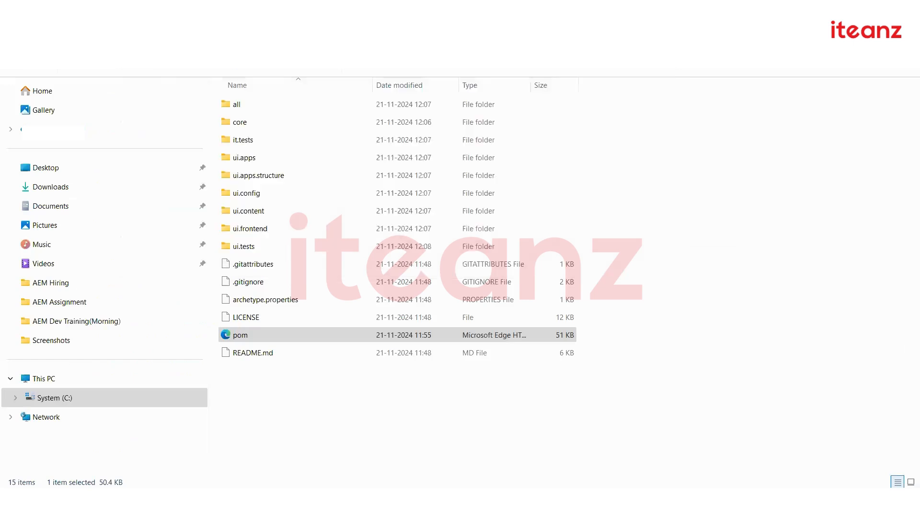
pyautogui.write('mvn clean install')
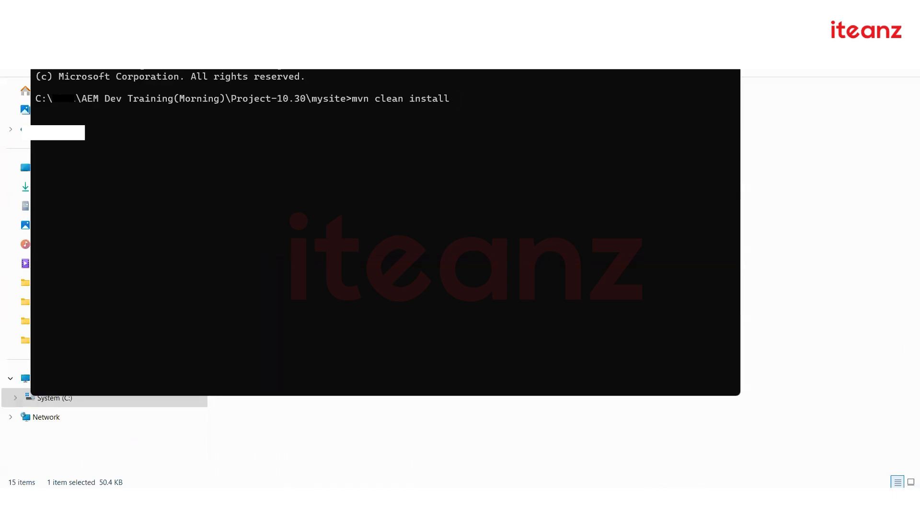
pyautogui.write('-PautoInstallPackage')
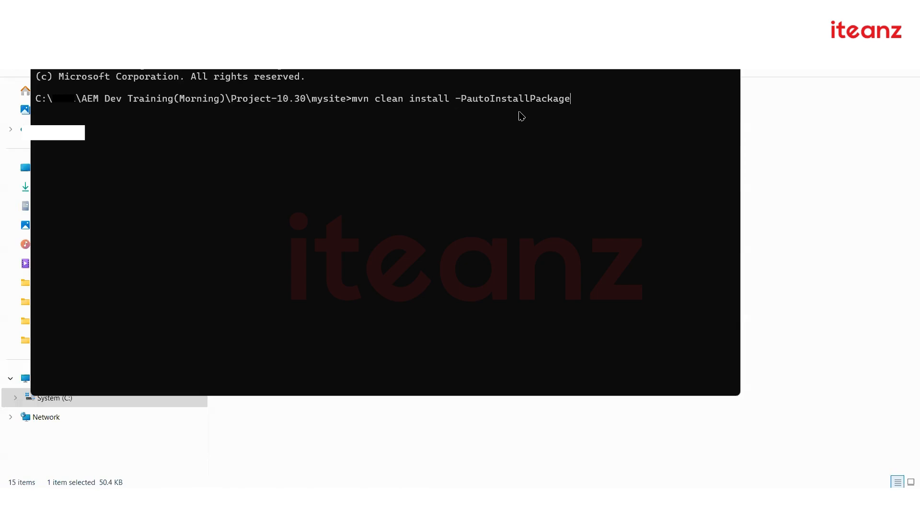
# Run mvn clean install -PautoInstallPackage and wait for BUILD SUCCESS
pyautogui.press('Return')
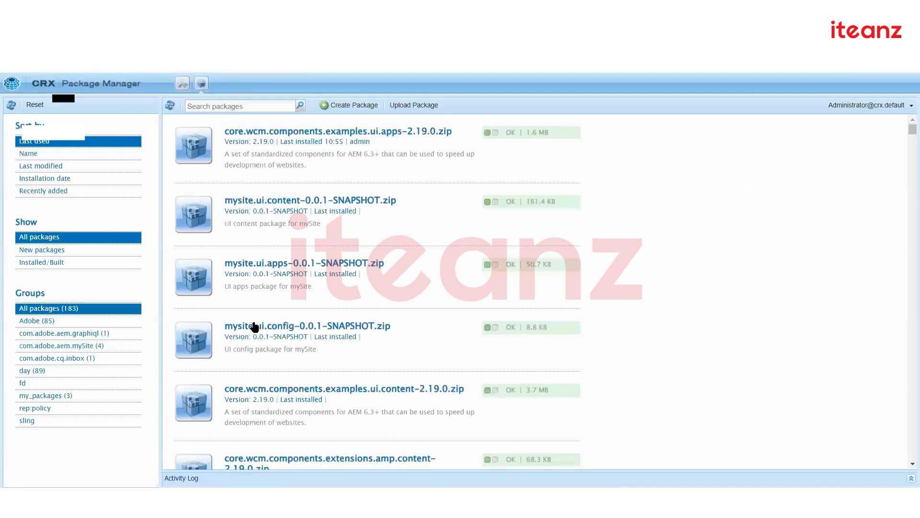
# Refresh Package Manager and inspect the mysite.all package details, including its mySite-vendor-packages filter
pyautogui.click(182, 84)
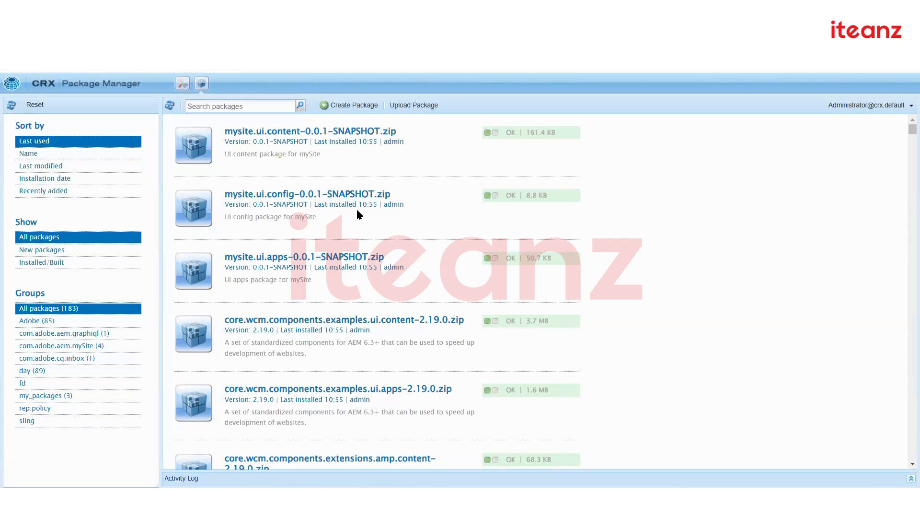
pyautogui.moveTo(346, 269)
pyautogui.scroll(-3, 592, 297)
pyautogui.scroll(-2, 593, 298)
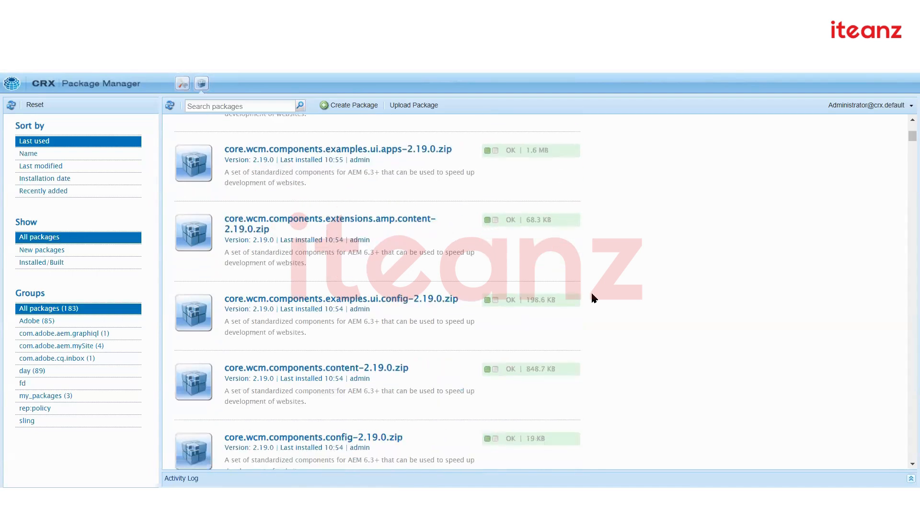
pyautogui.scroll(-3, 360, 328)
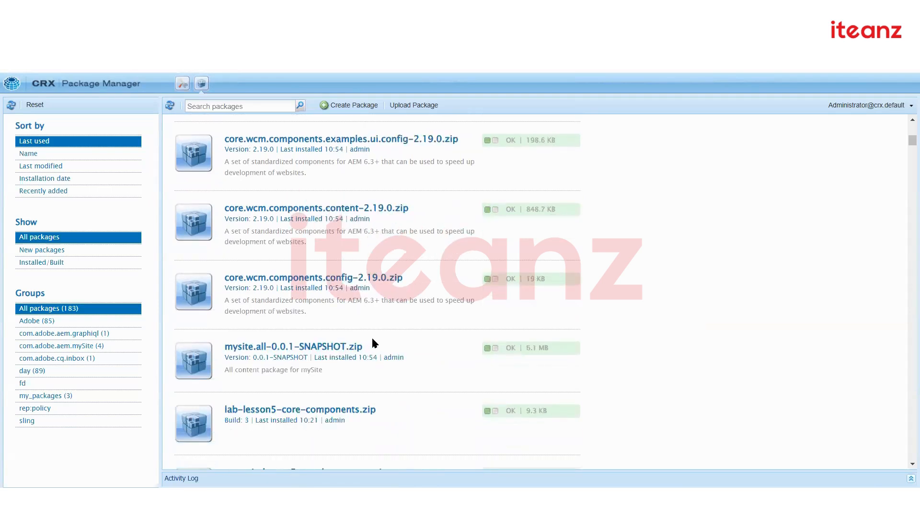
pyautogui.moveTo(372, 346); pyautogui.dragTo(226, 350)
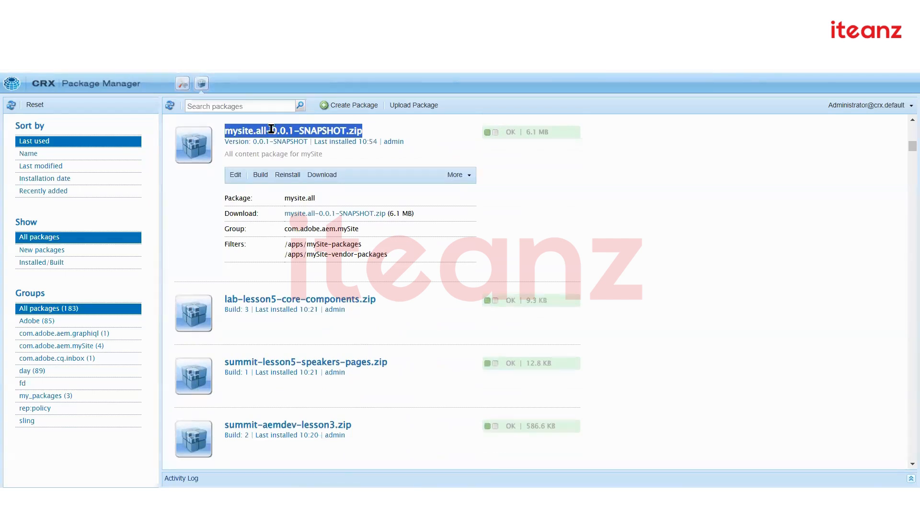
pyautogui.moveTo(366, 254); pyautogui.dragTo(291, 254)
pyautogui.click(397, 262)
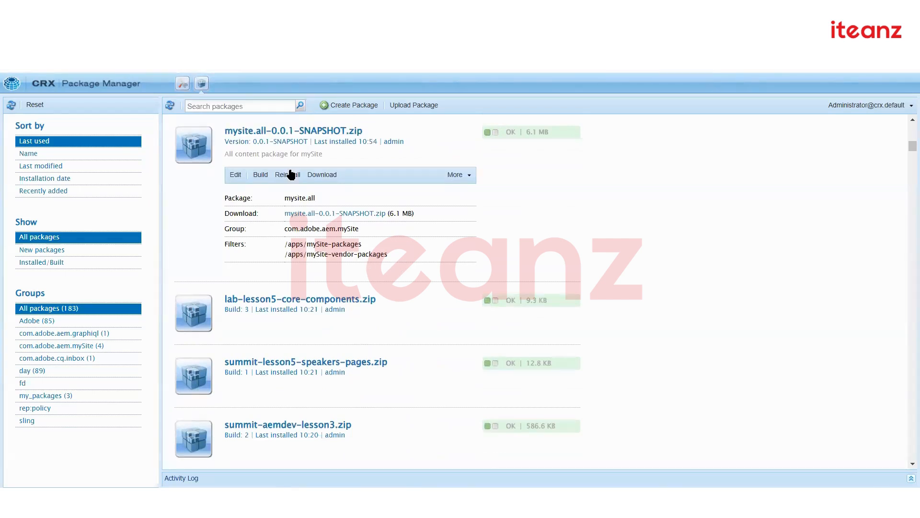
pyautogui.click(294, 140)
pyautogui.scroll(10, 338, 326)
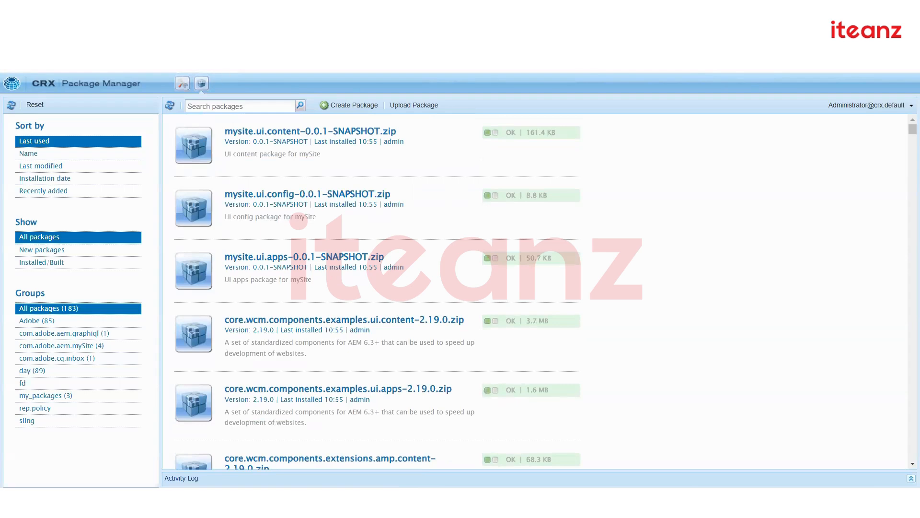
# Open CRXDE Lite at localhost:4502/crx/de in a new browser tab
pyautogui.hotkey('ctrl', 't')
pyautogui.write('lo')
pyautogui.press('Right')
pyautogui.press('BackSpace')
pyautogui.press('BackSpace')
pyautogui.press('BackSpace')
pyautogui.press('BackSpace')
pyautogui.press('BackSpace')
pyautogui.press('BackSpace')
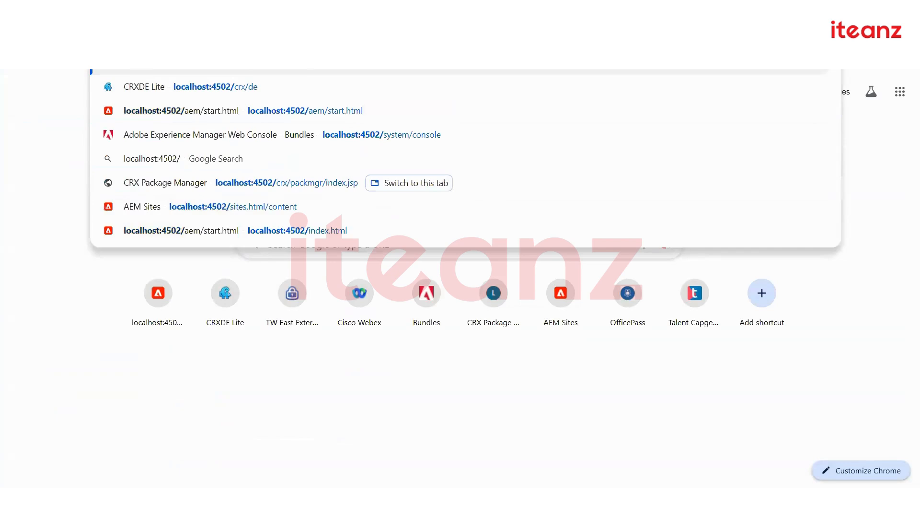
pyautogui.write('crx/de')
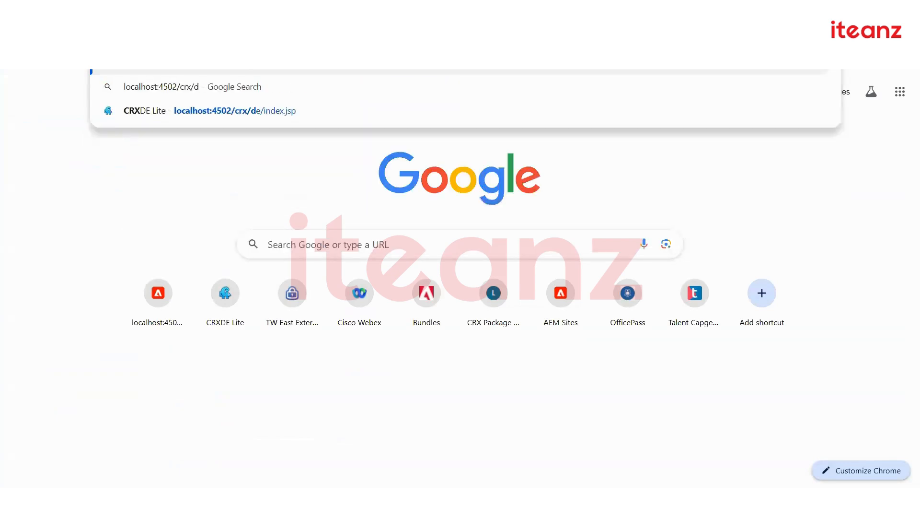
pyautogui.press('Return')
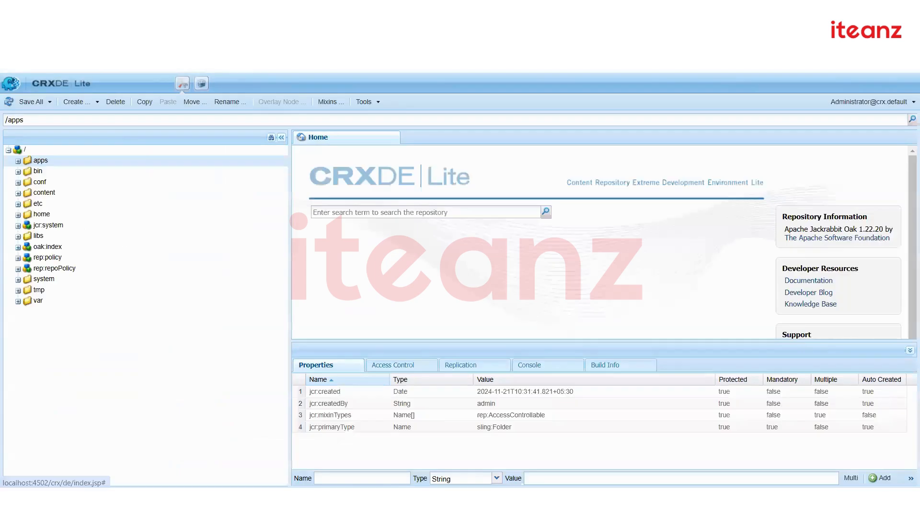
# Check the mySite nodes under /apps and /conf, collapsing each branch afterwards
pyautogui.click(18, 161)
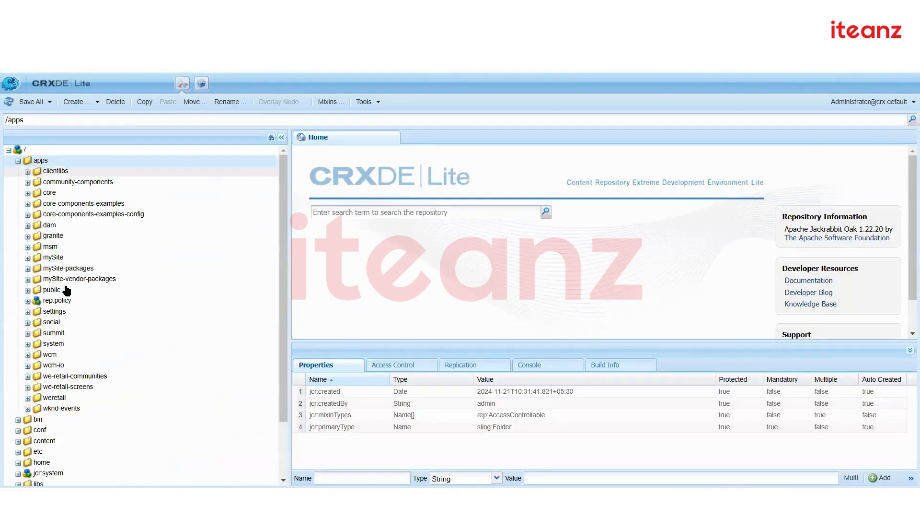
pyautogui.doubleClick(75, 260)
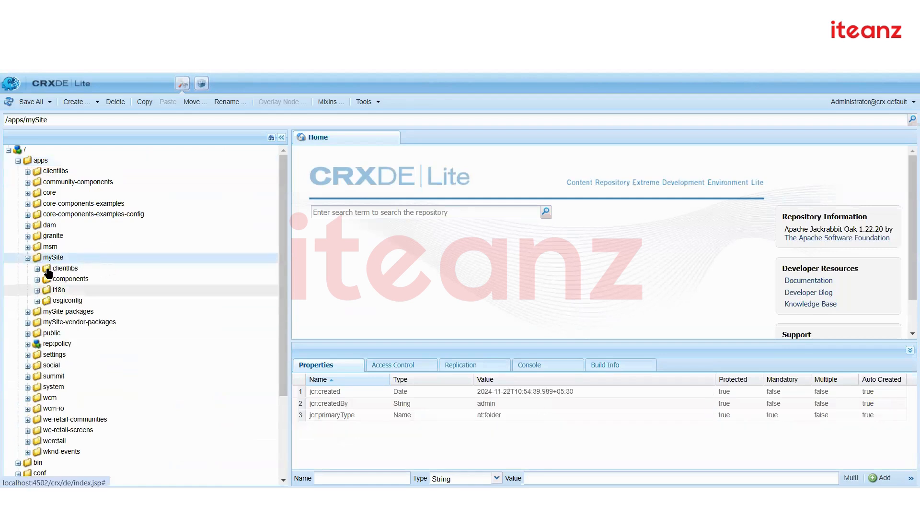
pyautogui.click(18, 161)
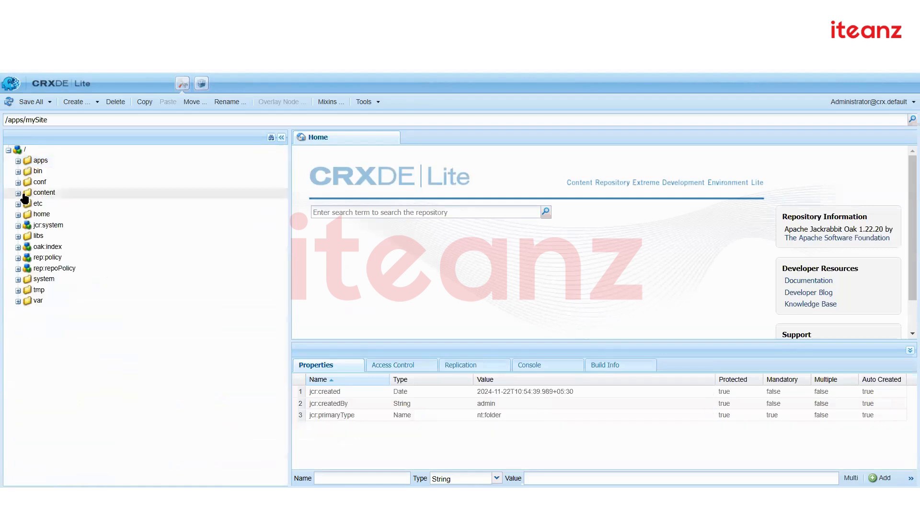
pyautogui.click(18, 183)
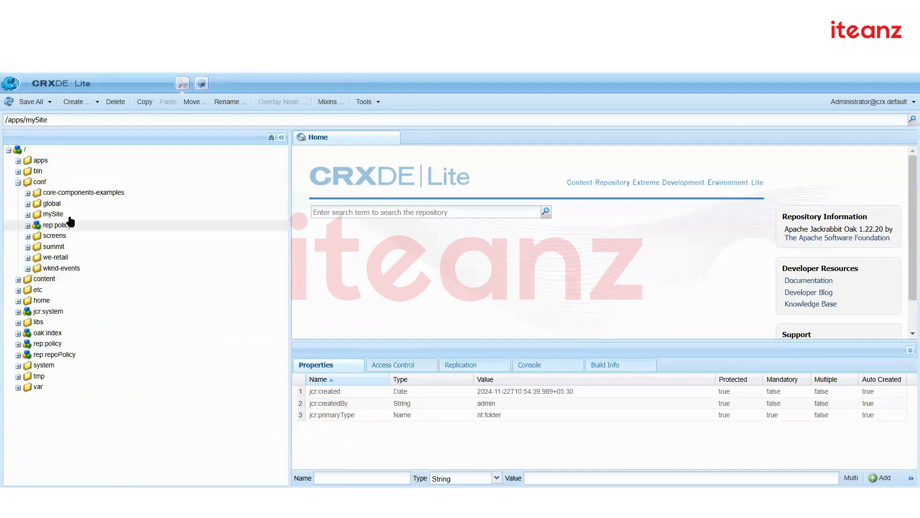
pyautogui.doubleClick(50, 214)
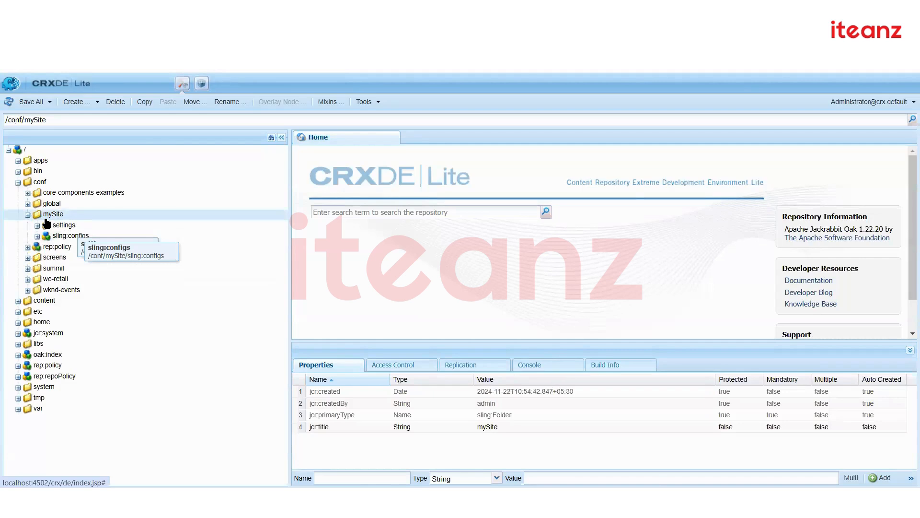
pyautogui.click(18, 183)
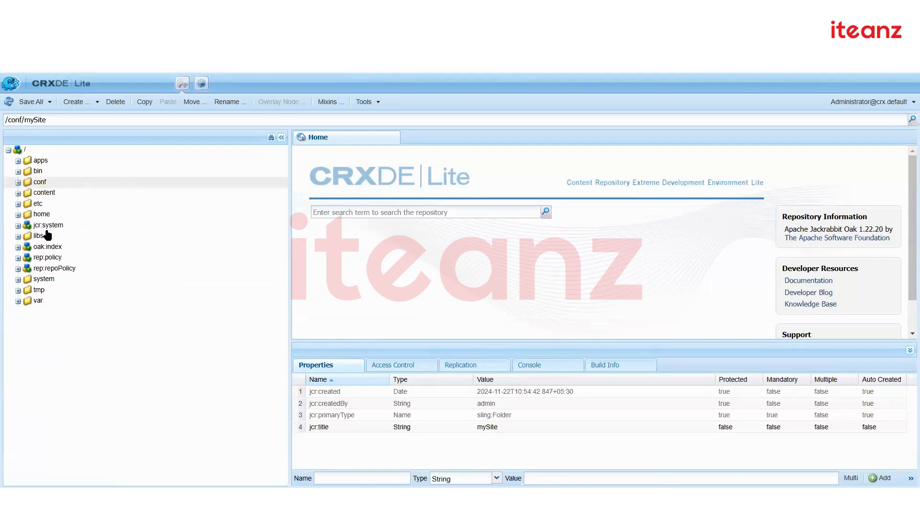
# Check the mySite nodes under /content and /content/dam, then collapse content
pyautogui.doubleClick(57, 194)
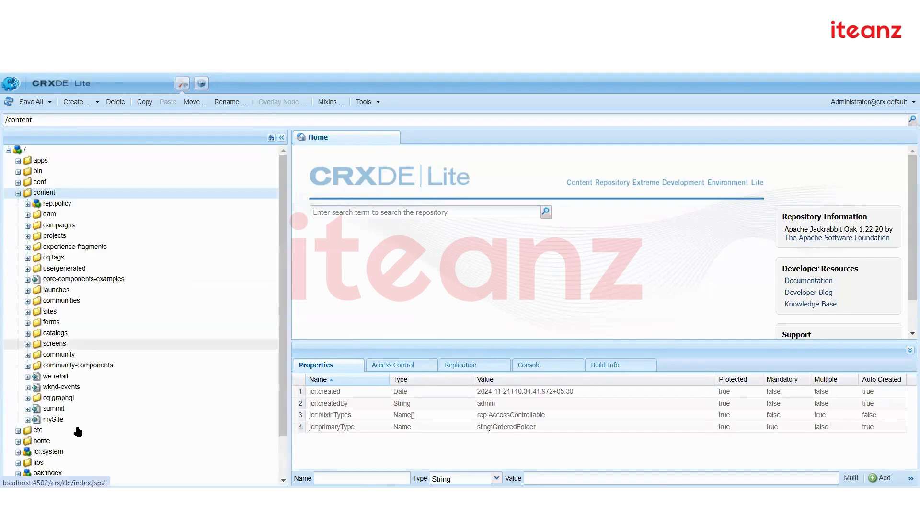
pyautogui.doubleClick(77, 420)
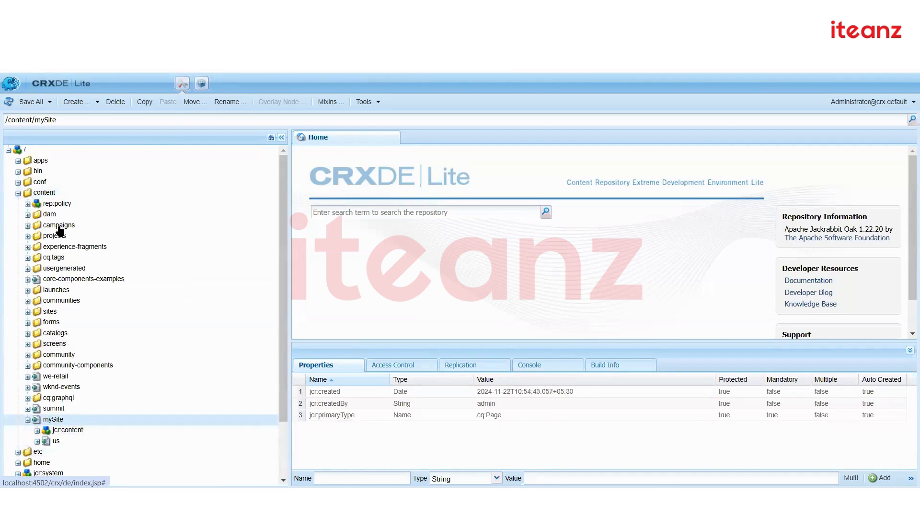
pyautogui.doubleClick(51, 214)
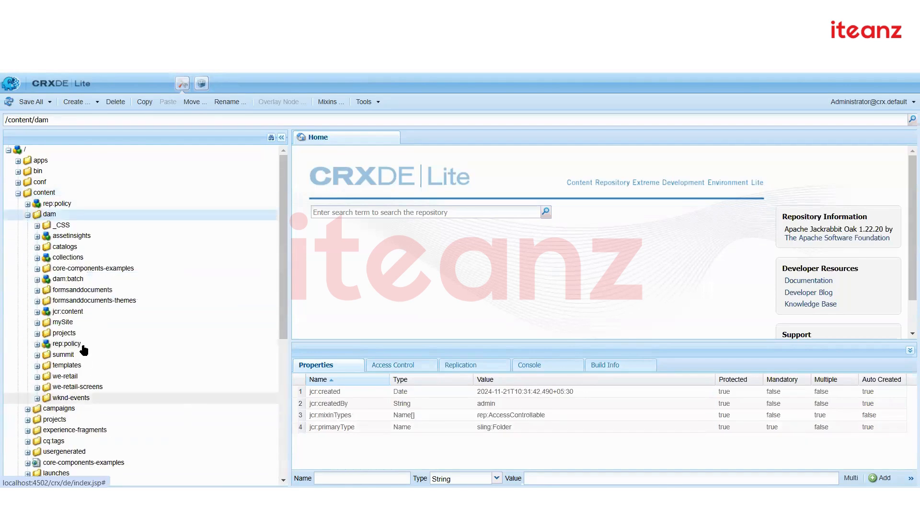
pyautogui.doubleClick(82, 324)
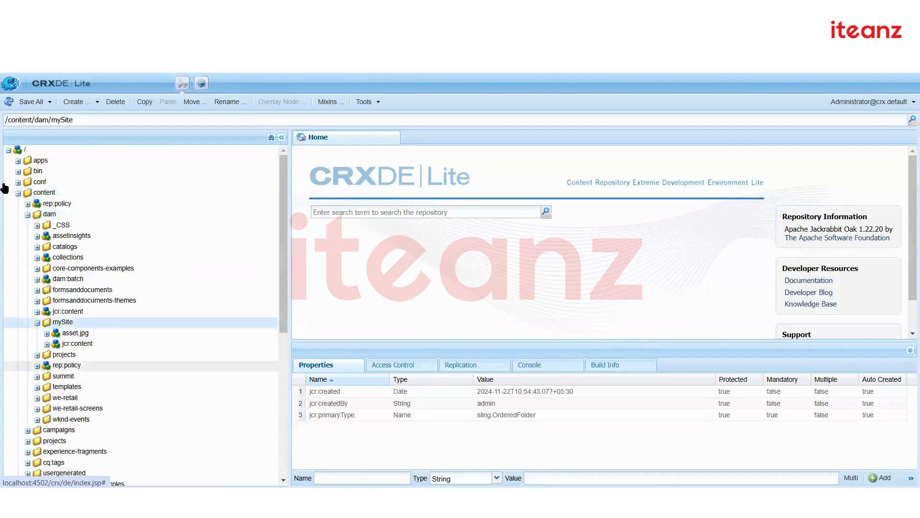
pyautogui.click(18, 193)
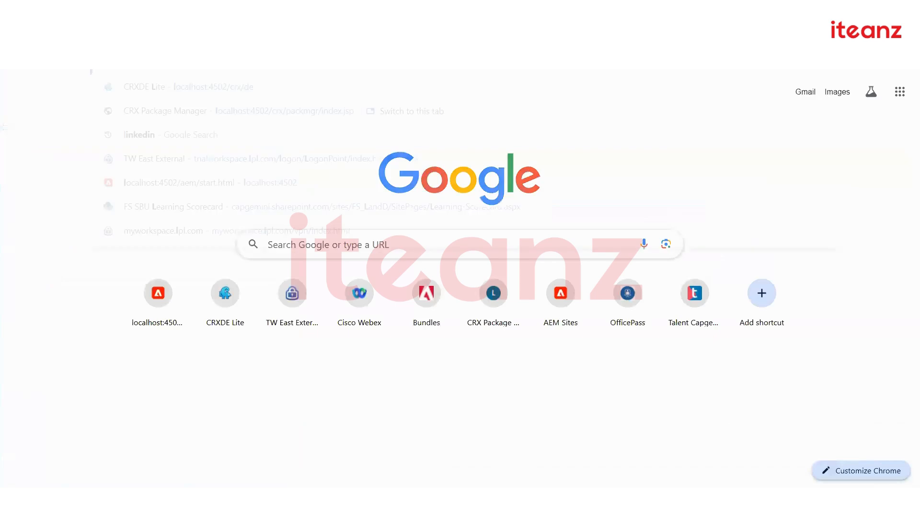
# Find the mySite bundle on the Web Console bundles page and confirm 0.0.1.SNAPSHOT, Active
pyautogui.hotkey('ctrl', 'l')
pyautogui.write('localhost:4502/aem/start.html')
pyautogui.press('BackSpace')
pyautogui.press('BackSpace')
pyautogui.press('BackSpace')
pyautogui.press('BackSpace')
pyautogui.press('BackSpace')
pyautogui.press('BackSpace')
pyautogui.press('BackSpace')
pyautogui.press('BackSpace')
pyautogui.press('BackSpace')
pyautogui.press('BackSpace')
pyautogui.press('BackSpace')
pyautogui.press('BackSpace')
pyautogui.press('BackSpace')
pyautogui.press('BackSpace')
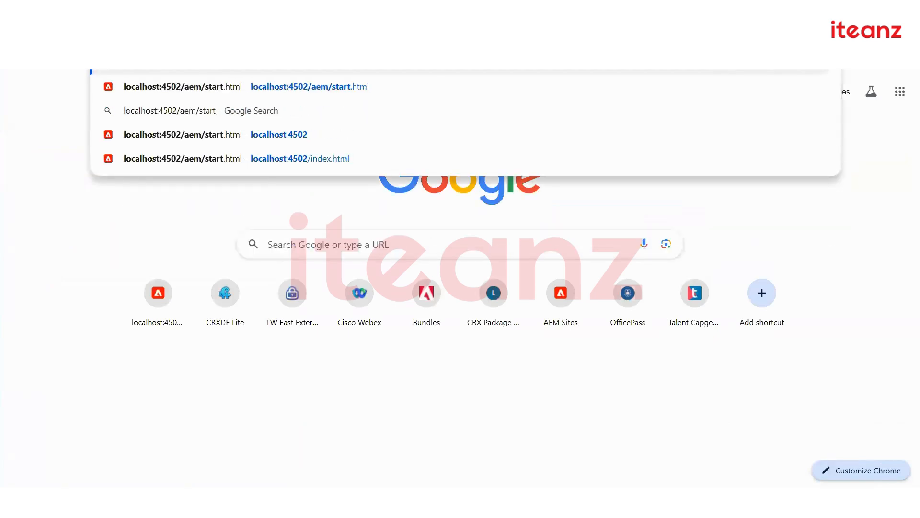
pyautogui.write('sys')
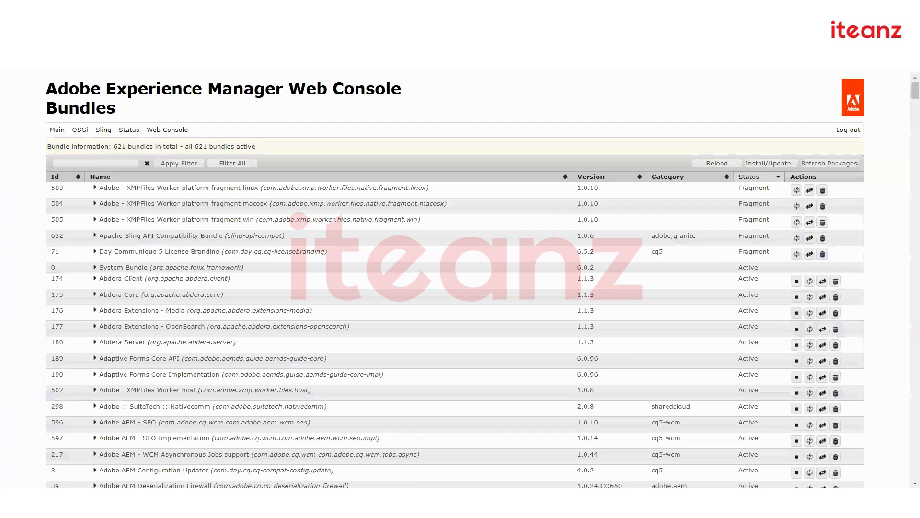
pyautogui.hotkey('ctrl', 'f')
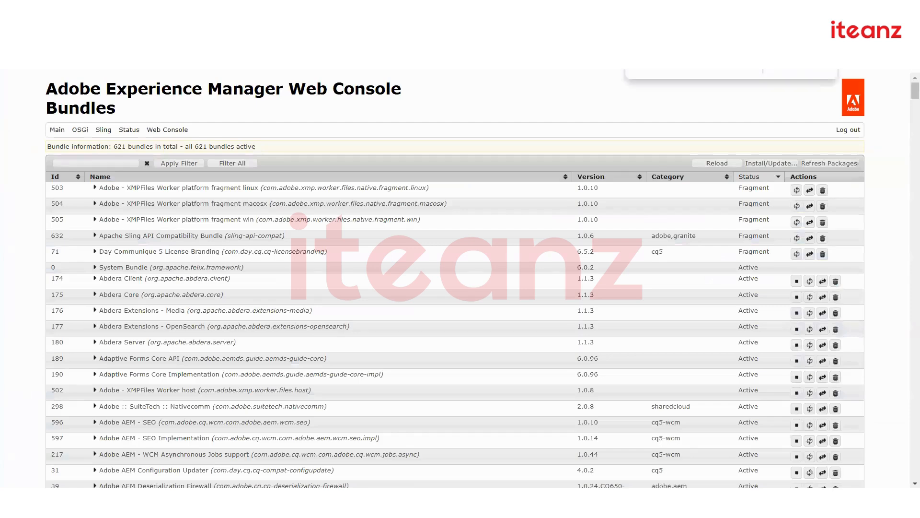
pyautogui.write('mysite')
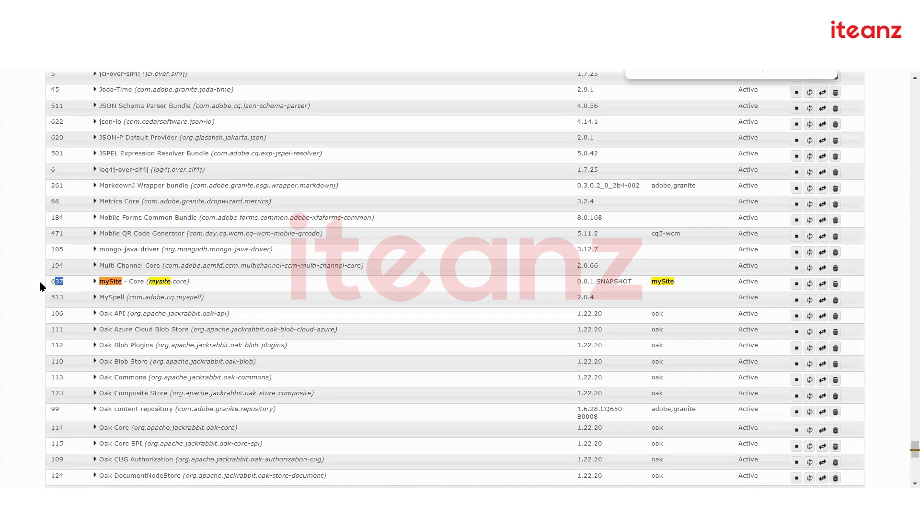
pyautogui.moveTo(572, 282); pyautogui.dragTo(646, 291)
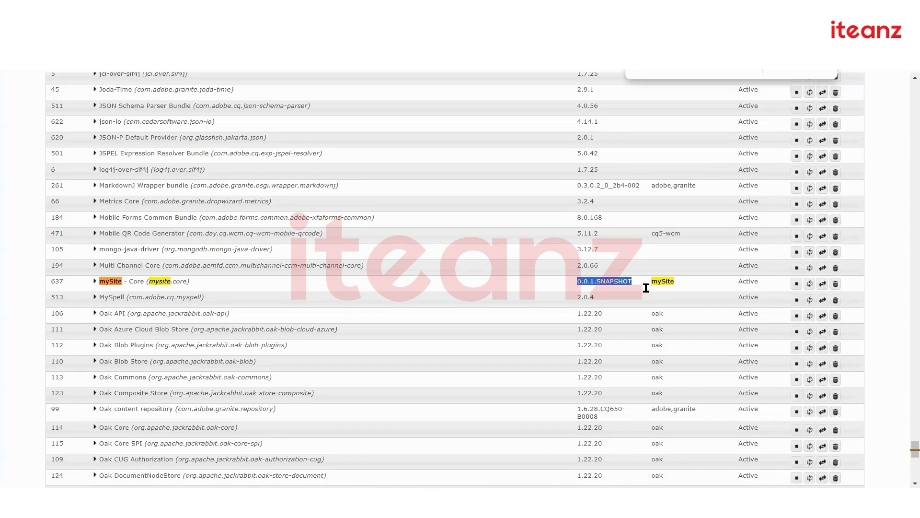
pyautogui.moveTo(770, 286); pyautogui.dragTo(736, 283)
# View the mySite - Core bundle details, then return to the full bundles list
pyautogui.click(121, 285)
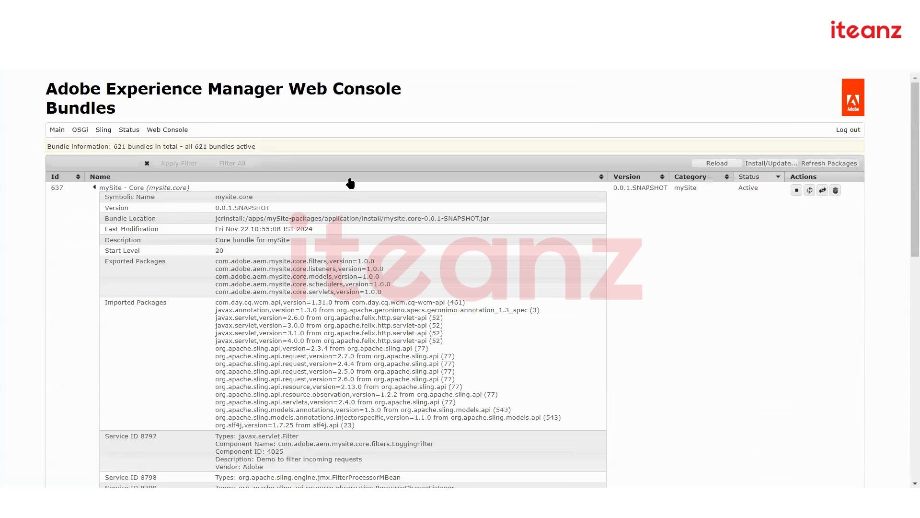
pyautogui.scroll(-10, 342, 276)
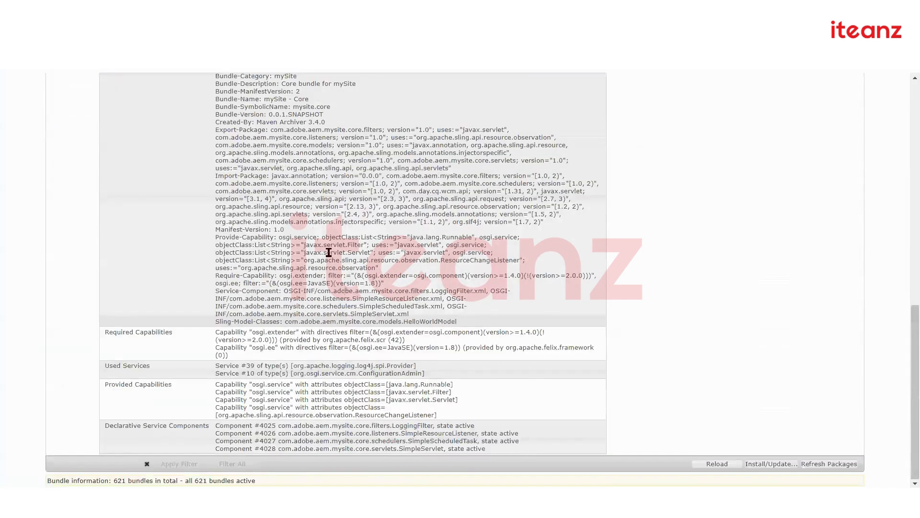
pyautogui.scroll(10, 329, 252)
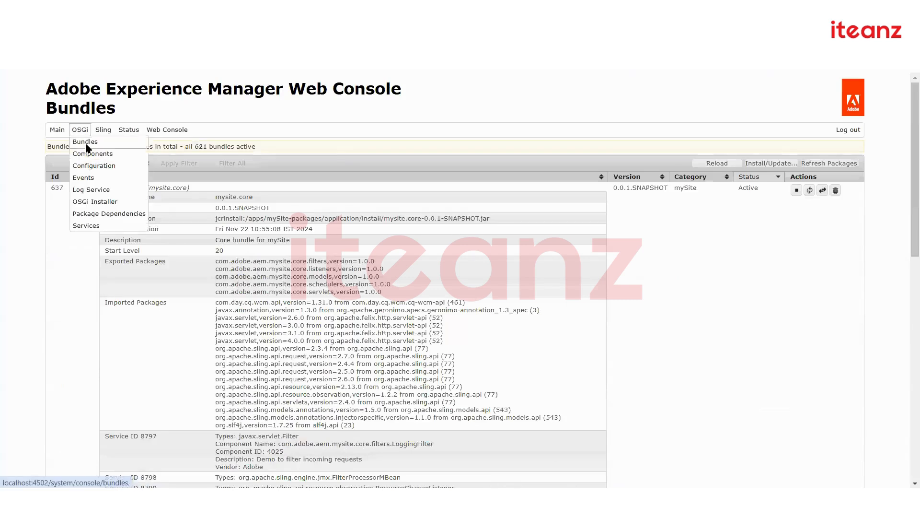
pyautogui.click(86, 144)
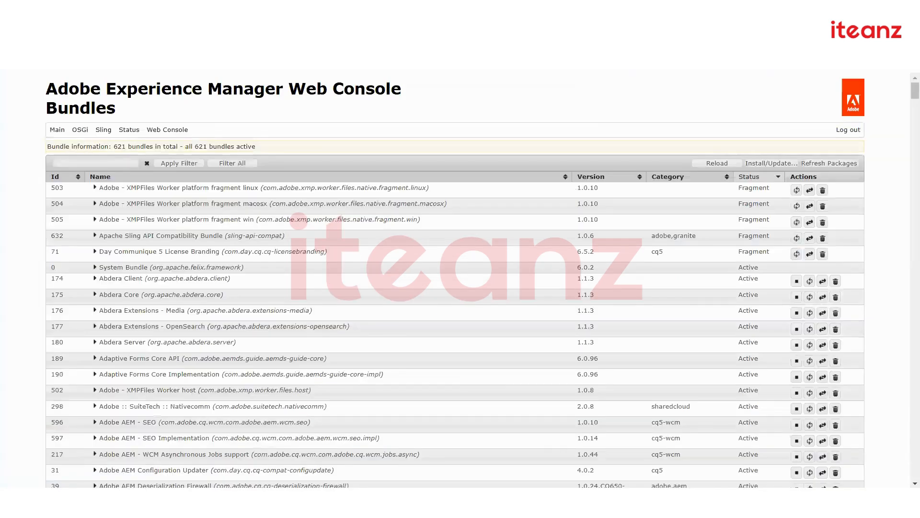
# Recall and copy the mvn clean install -PautoInstallPackage command in Command Prompt
pyautogui.hotkey('alt', 'Tab')
pyautogui.scroll(4, 422, 264)
pyautogui.scroll(-4, 422, 265)
pyautogui.press('Up')
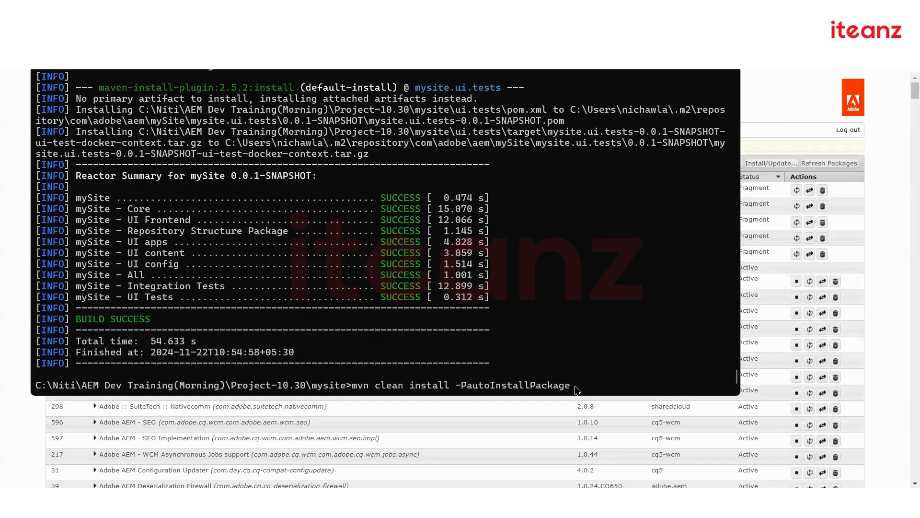
pyautogui.moveTo(575, 386); pyautogui.dragTo(353, 392)
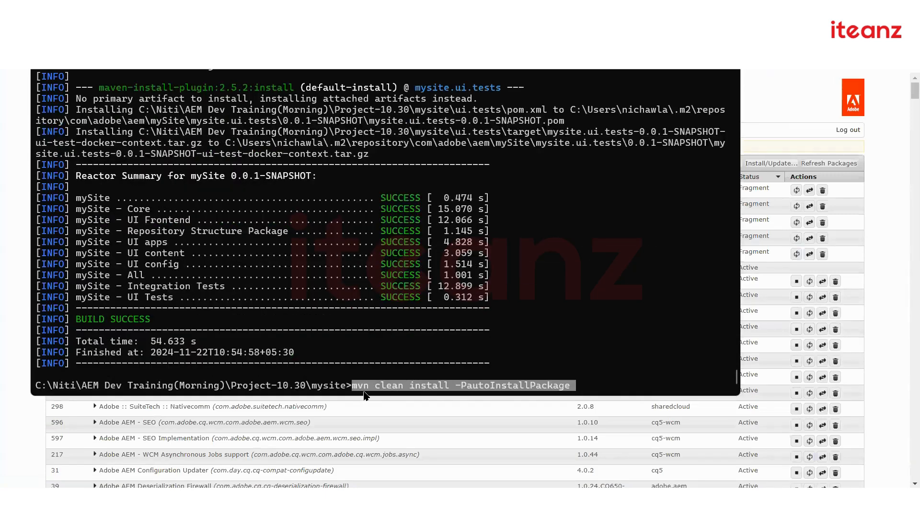
pyautogui.hotkey('ctrl', 'c')
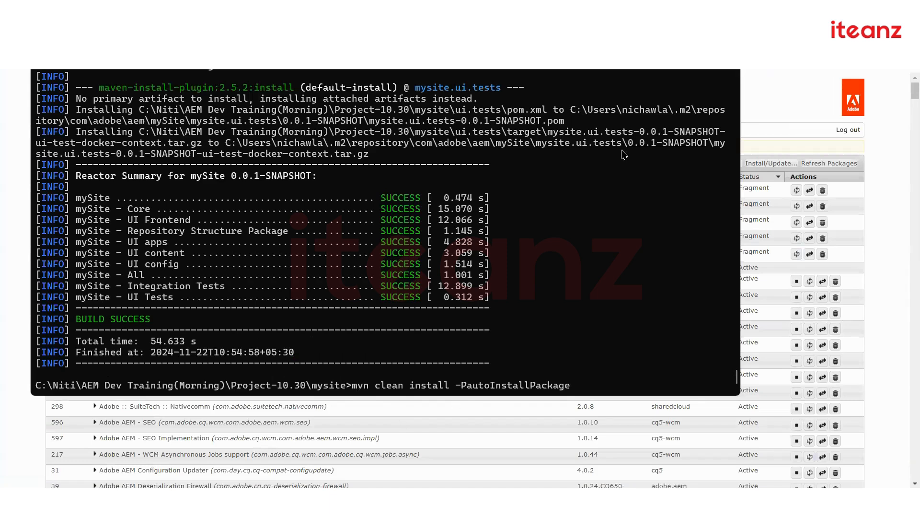
pyautogui.hotkey('alt', 'Tab')
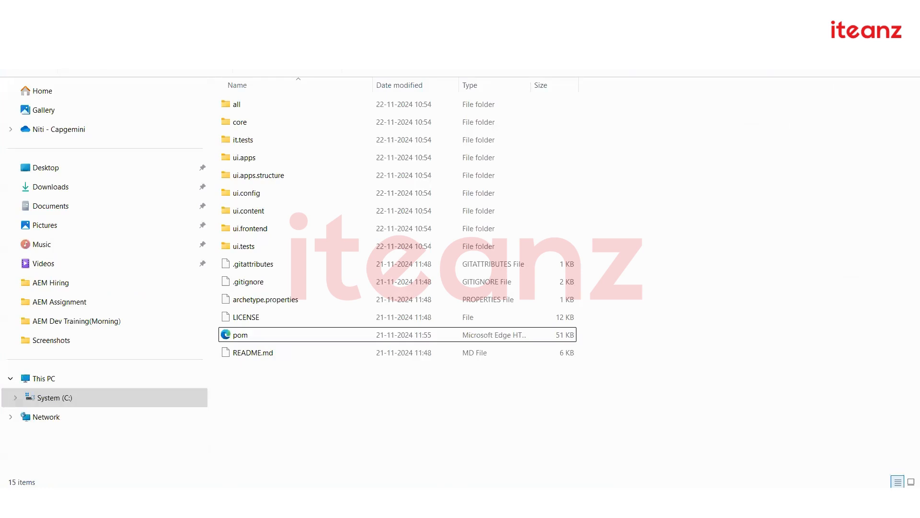
# Go to AEM Dev Training(Morning)'s publish folder and run cq-publish-p4503.jar to start publish on port 4503
pyautogui.click(254, 37)
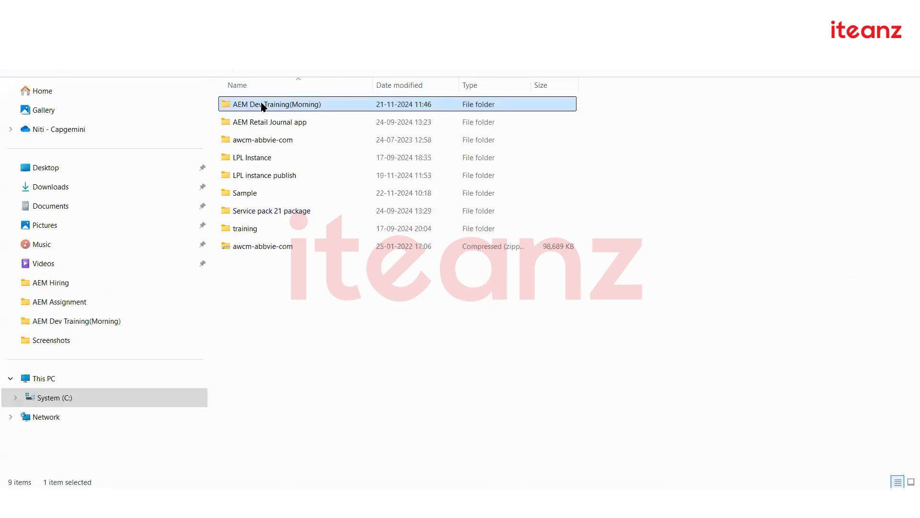
pyautogui.doubleClick(261, 104)
pyautogui.doubleClick(269, 193)
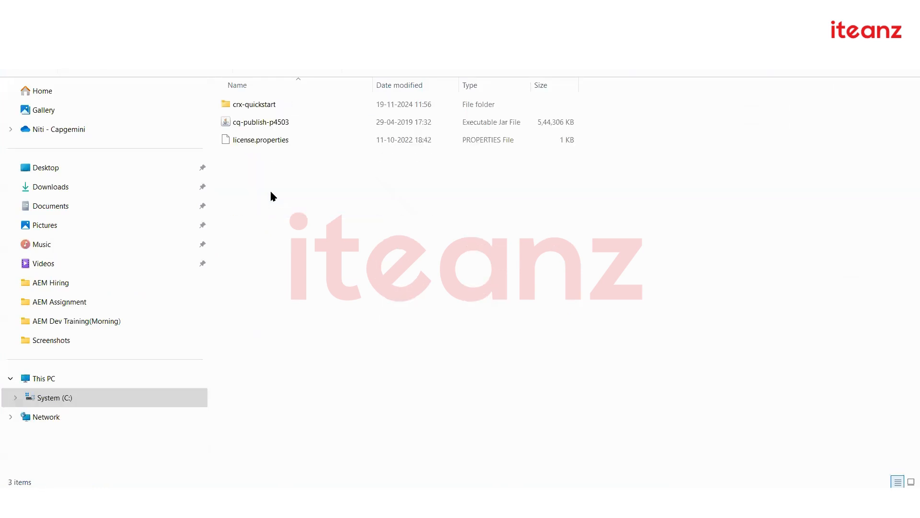
pyautogui.doubleClick(269, 123)
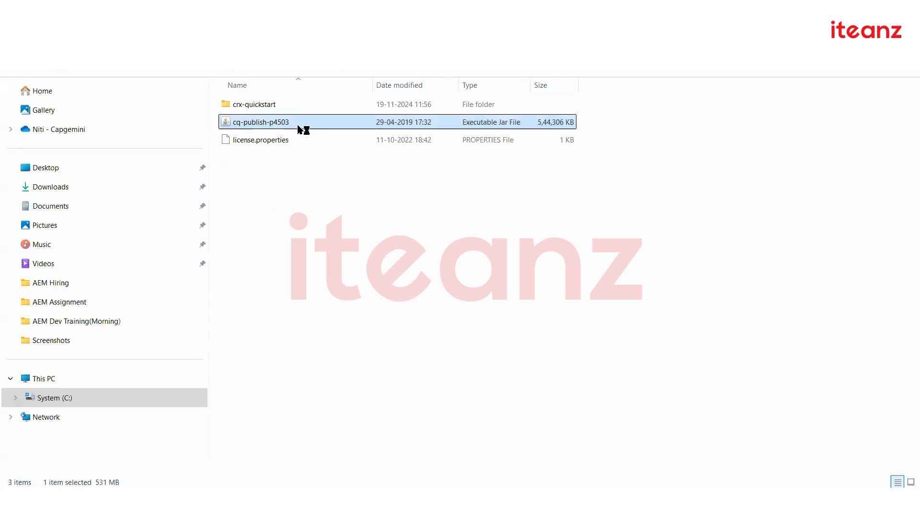
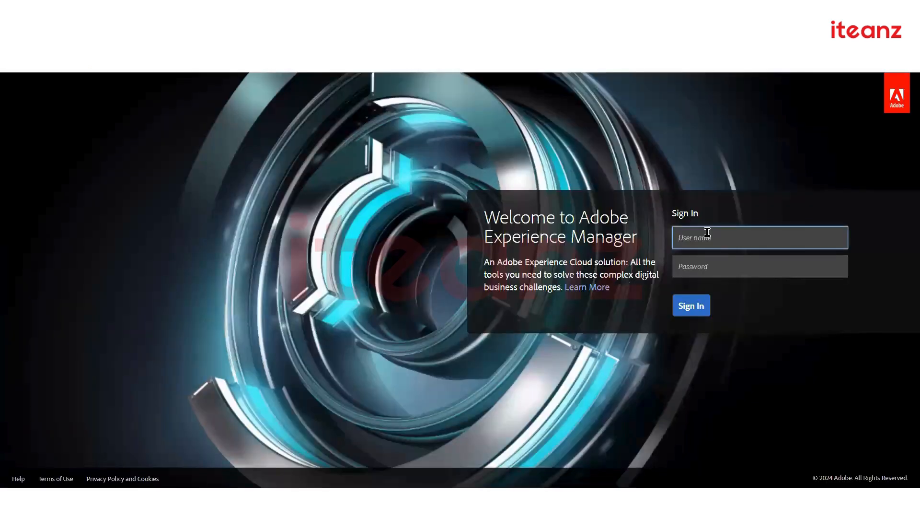
# Sign in with the administrator credentials and load localhost:4503/crx/packmgr
pyautogui.write('admin')
pyautogui.press('Tab')
pyautogui.write('admin')
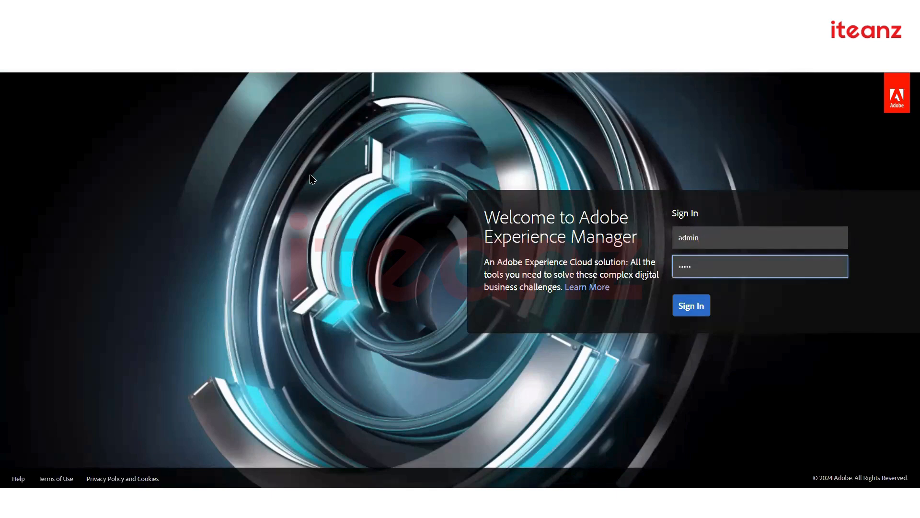
pyautogui.press('Return')
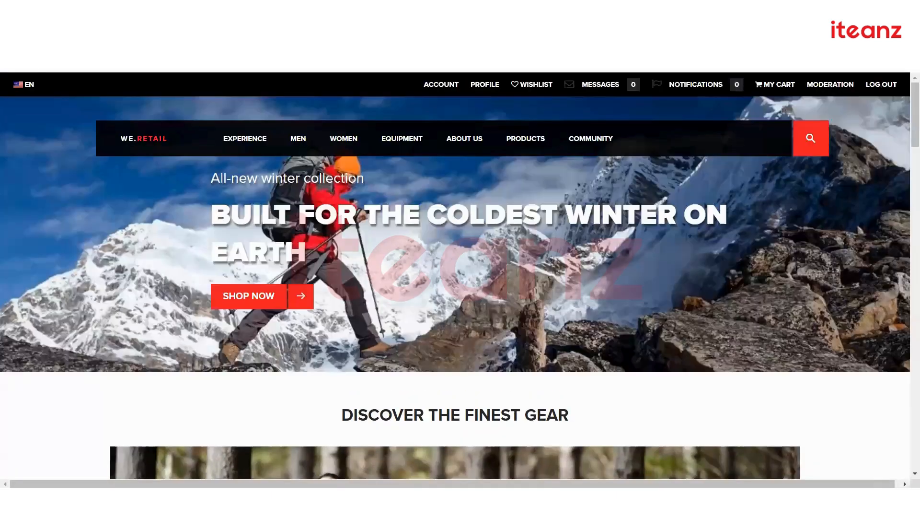
pyautogui.write('localhost:4503/crx/packmgr')
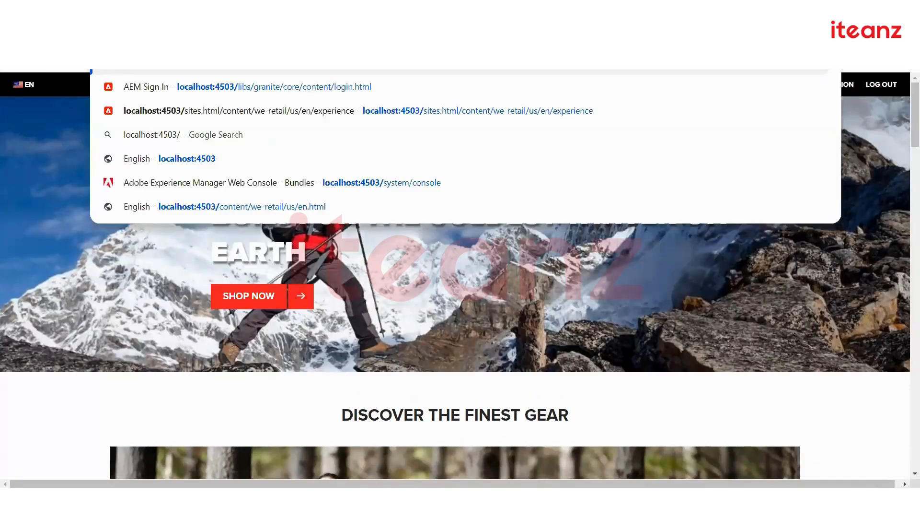
pyautogui.press('Return')
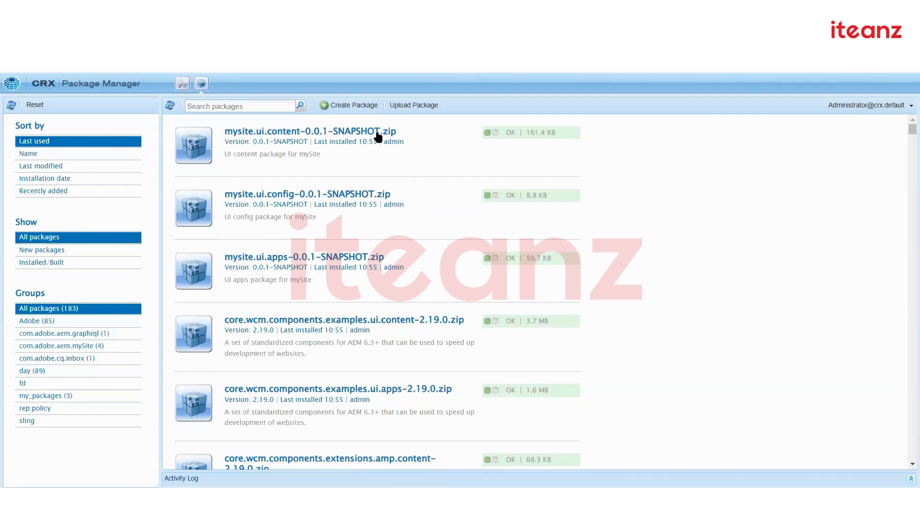
# Expand mysite.ui.apps, review its More actions, collapse it, then bring up the build terminal
pyautogui.click(369, 258)
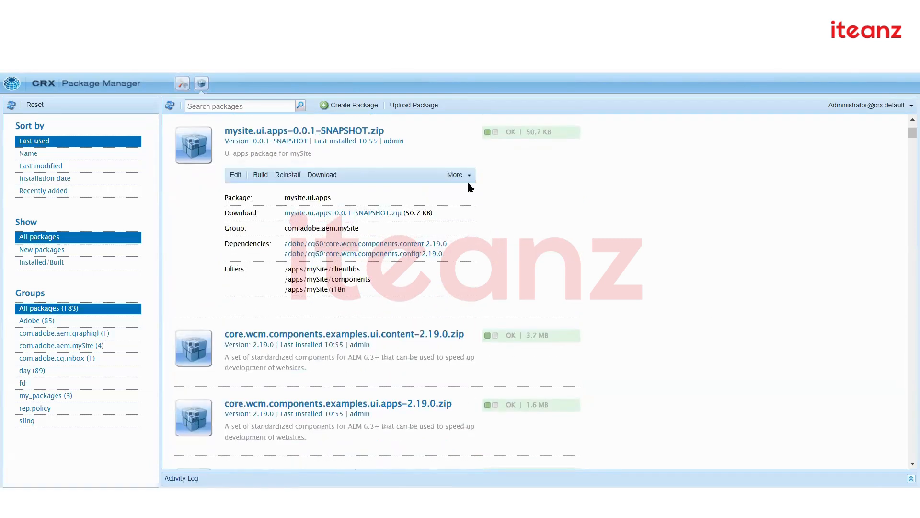
pyautogui.click(469, 178)
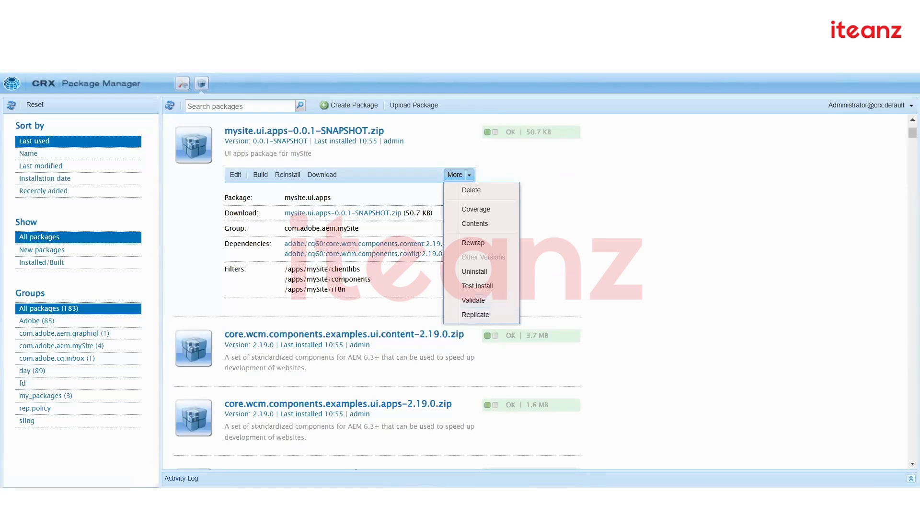
pyautogui.click(582, 224)
pyautogui.scroll(3, 560, 254)
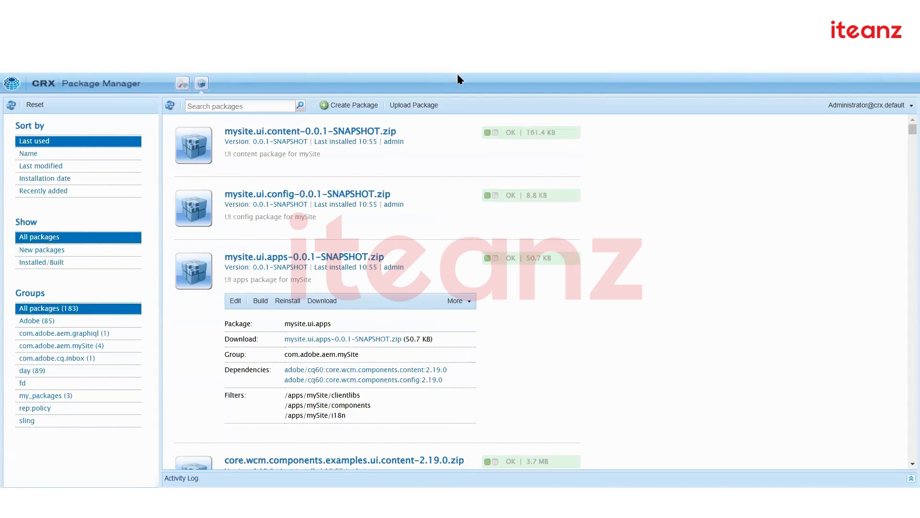
pyautogui.click(470, 303)
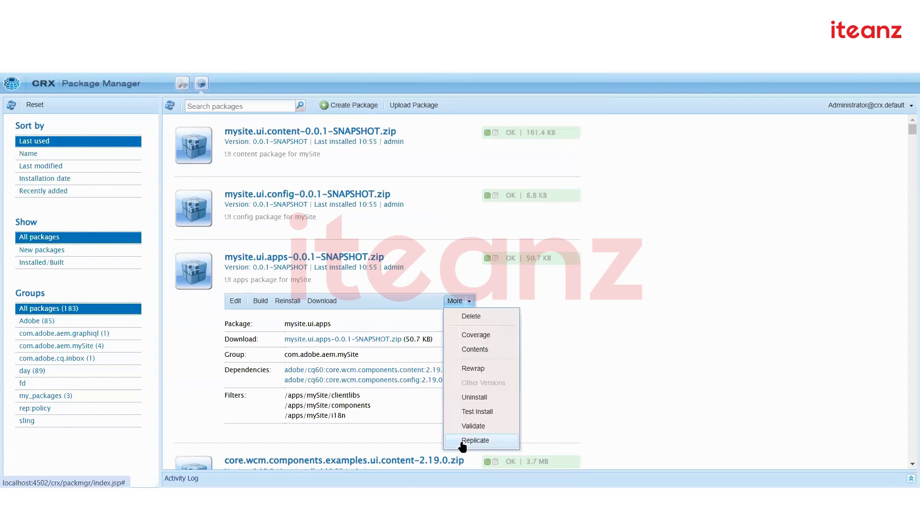
pyautogui.click(279, 262)
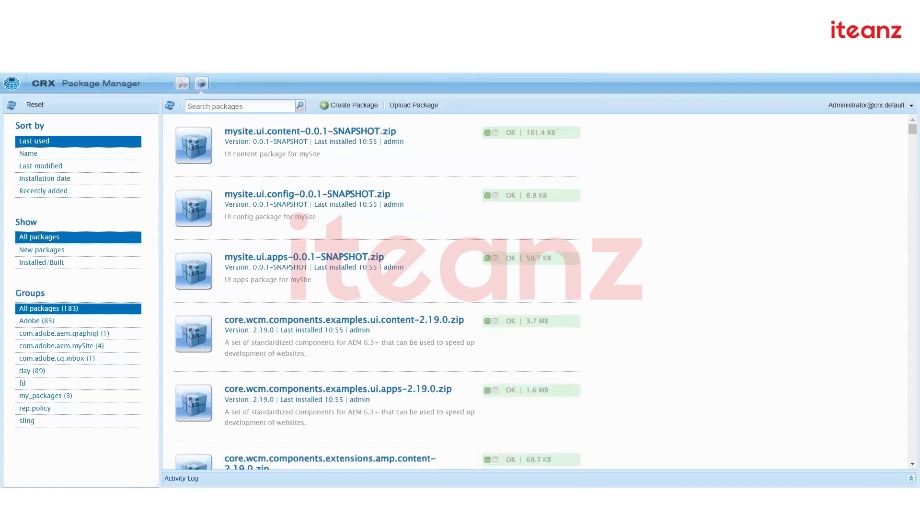
pyautogui.hotkey('alt', 'Tab')
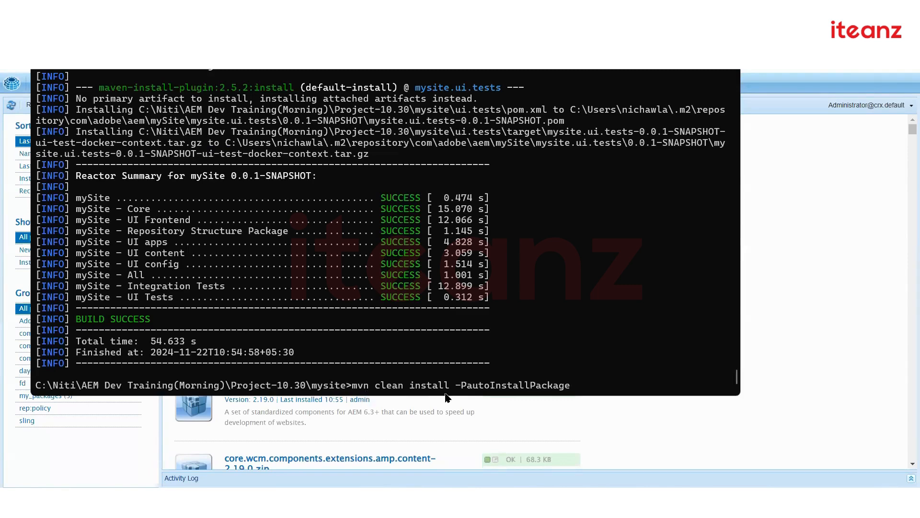
# Run mvn clean install -PautoInstallPackagePublish to BUILD SUCCESS, then go back to Package Manager
pyautogui.write('Publish')
pyautogui.press('Return')
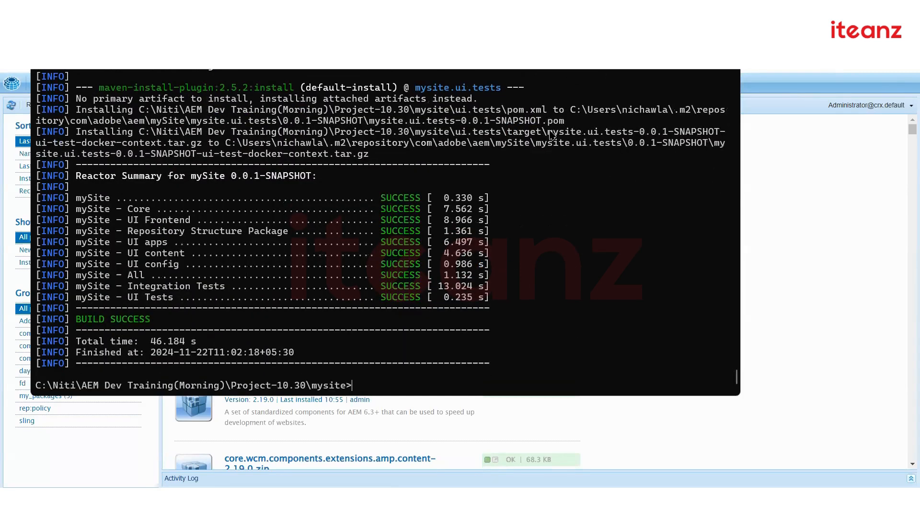
pyautogui.hotkey('alt', 'Tab')
pyautogui.hotkey('ctrl', 'Tab')
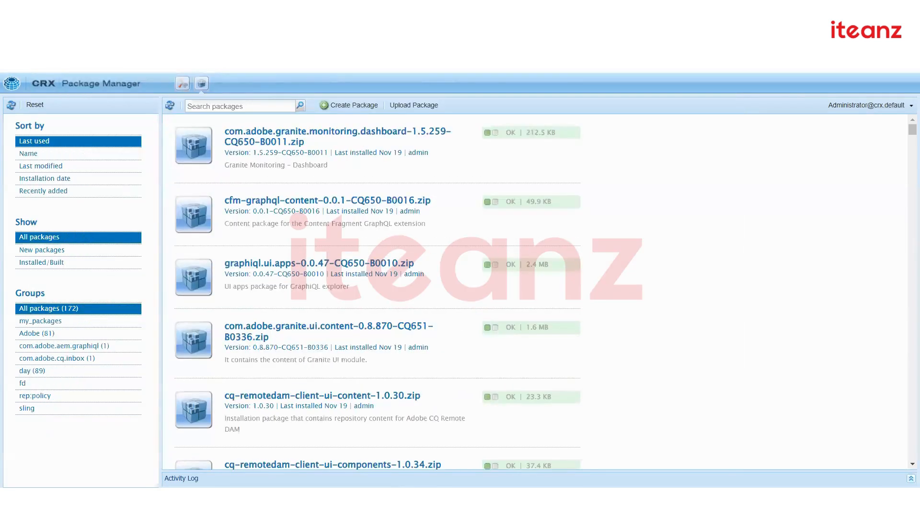
# Reload Package Manager so the mysite packages appear under All packages (180)
pyautogui.press('F5')
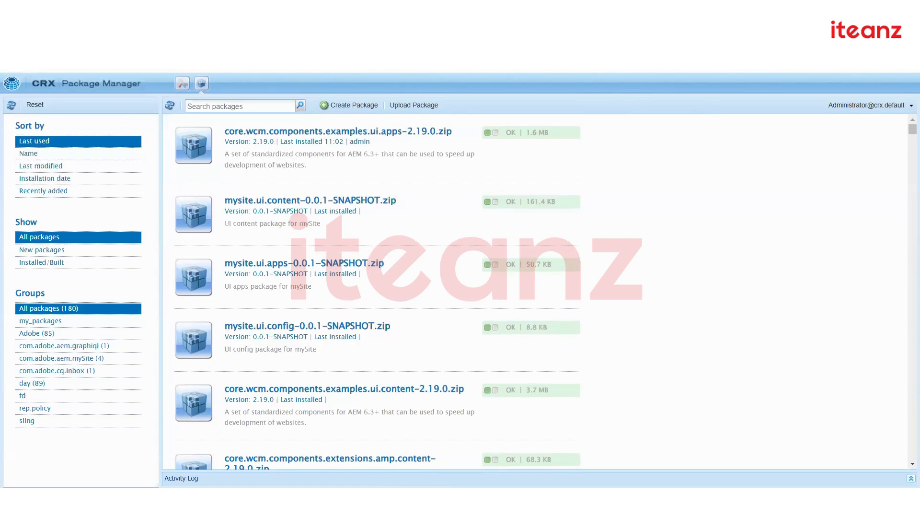
pyautogui.press('BackSpace')
# Load the bundles console, search for mys, and view the Active mySite - Core bundle details
pyautogui.write('sy')
pyautogui.press('Return')
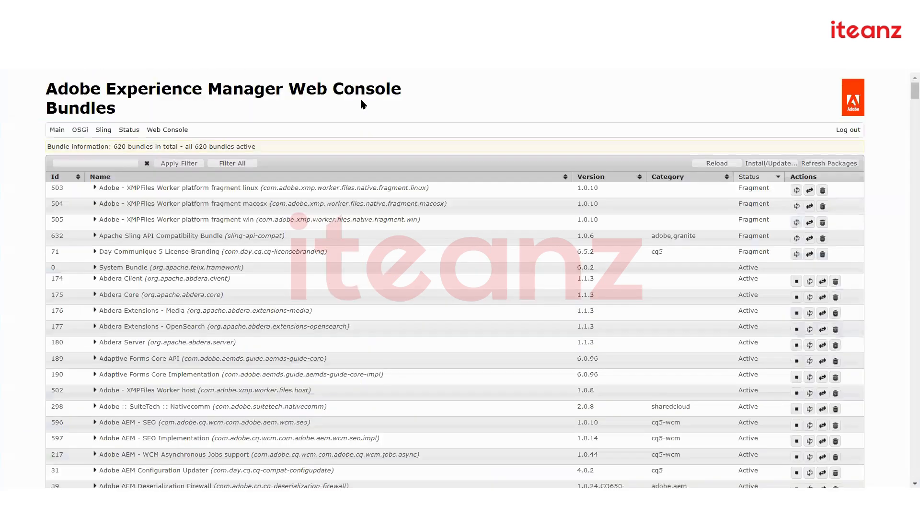
pyautogui.write('my')
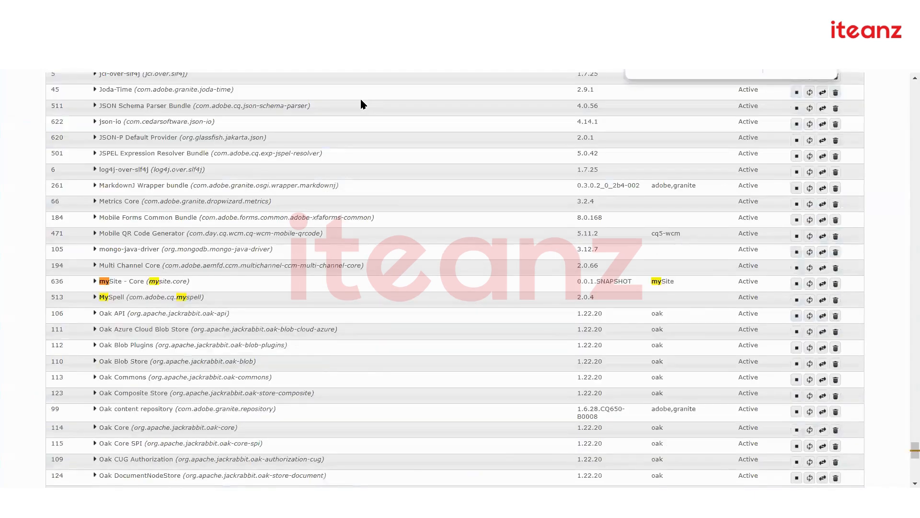
pyautogui.write('s')
pyautogui.click(124, 282)
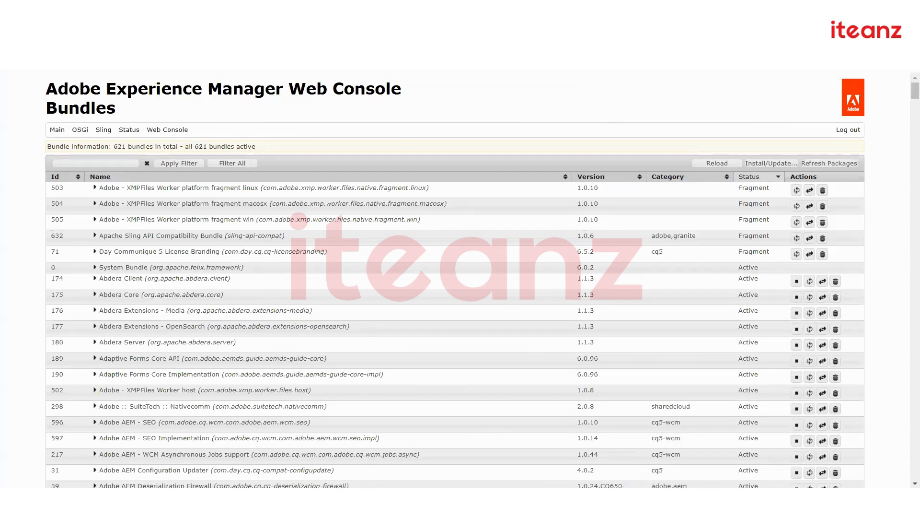
pyautogui.press('XF86AudioRaiseVolume')
pyautogui.press('XF86AudioRaiseVolume')
pyautogui.press('XF86AudioRaiseVolume')
pyautogui.press('XF86AudioRaiseVolume')
pyautogui.press('XF86AudioRaiseVolume')
pyautogui.press('XF86AudioRaiseVolume')
pyautogui.press('XF86AudioRaiseVolume')
pyautogui.press('XF86AudioRaiseVolume')
pyautogui.press('XF86AudioRaiseVolume')
pyautogui.press('XF86AudioRaiseVolume')
pyautogui.press('XF86AudioRaiseVolume')
pyautogui.press('XF86AudioRaiseVolume')
pyautogui.press('XF86AudioRaiseVolume')
pyautogui.press('XF86AudioRaiseVolume')
pyautogui.press('XF86AudioRaiseVolume')
pyautogui.press('XF86AudioRaiseVolume')
pyautogui.press('XF86AudioRaiseVolume')
pyautogui.press('XF86AudioRaiseVolume')
pyautogui.press('XF86AudioRaiseVolume')
pyautogui.press('XF86AudioRaiseVolume')
pyautogui.press('XF86AudioRaiseVolume')
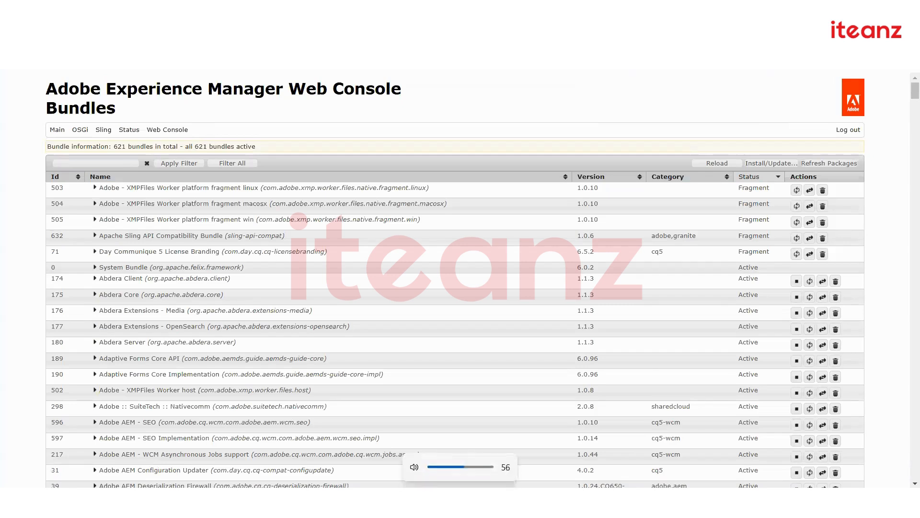
# Glance at the CRXDE Lite tab, then bring back the terminal with the 46.184 s build
pyautogui.hotkey('ctrl', 'Tab')
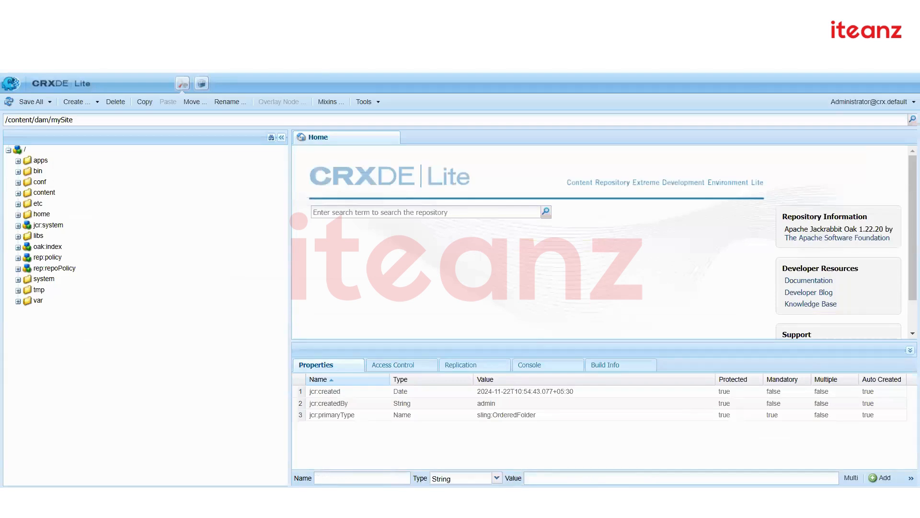
pyautogui.hotkey('alt', 'Tab')
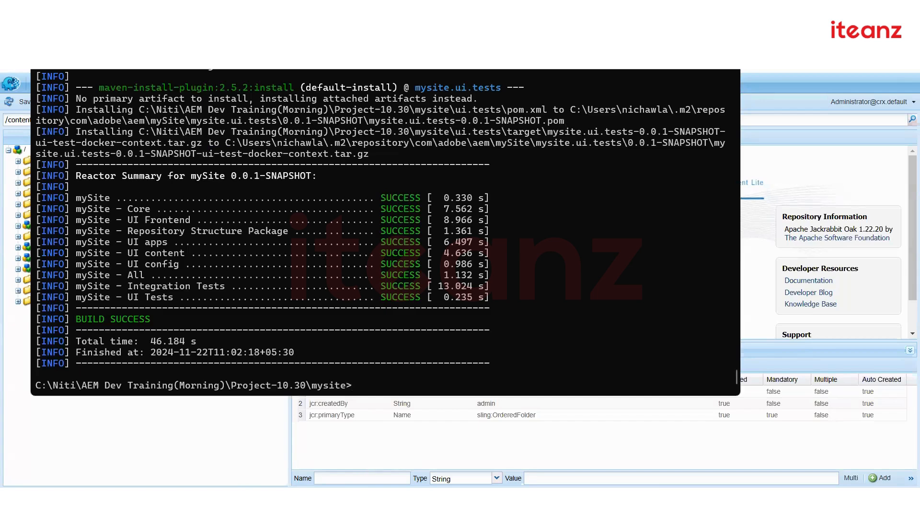
# After BUILD SUCCESS, leave the terminal to show CRXDE Lite at /content/dam/mySite
pyautogui.hotkey('alt', 'Tab')
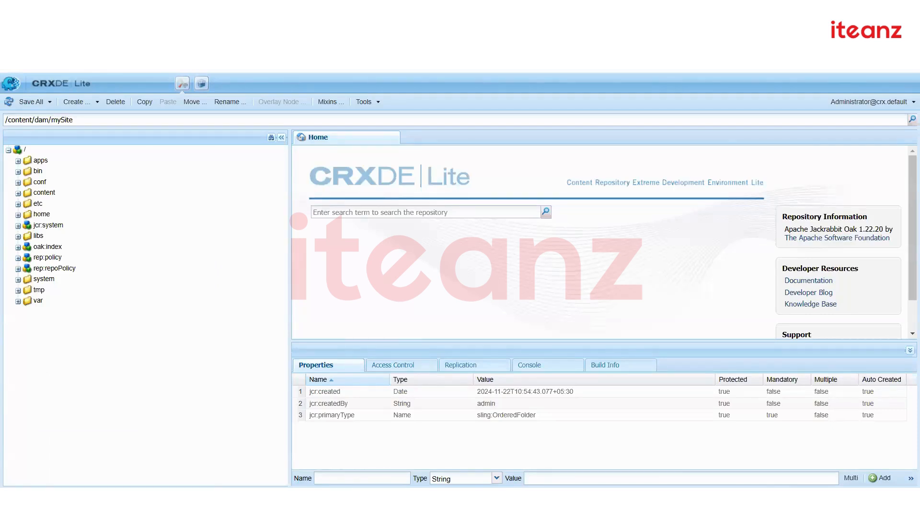
# In a new tab, load the AEM start page on localhost:4502 and open the Sites console
pyautogui.hotkey('ctrl', 't')
pyautogui.write('localhost:4502/crxde')
pyautogui.press('BackSpace')
pyautogui.press('BackSpace')
pyautogui.press('BackSpace')
pyautogui.press('BackSpace')
pyautogui.write('a')
pyautogui.press('BackSpace')
pyautogui.press('BackSpace')
pyautogui.write('ae')
pyautogui.press('Return')
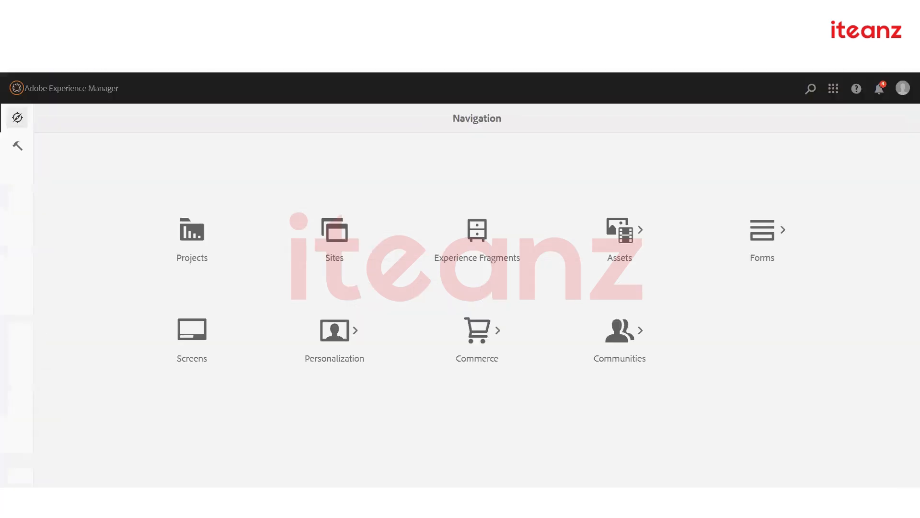
pyautogui.click(352, 225)
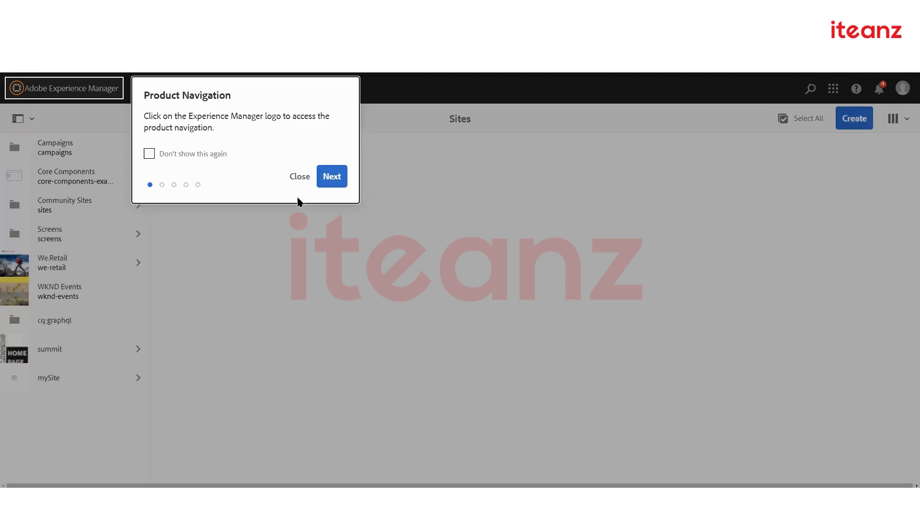
pyautogui.click(292, 177)
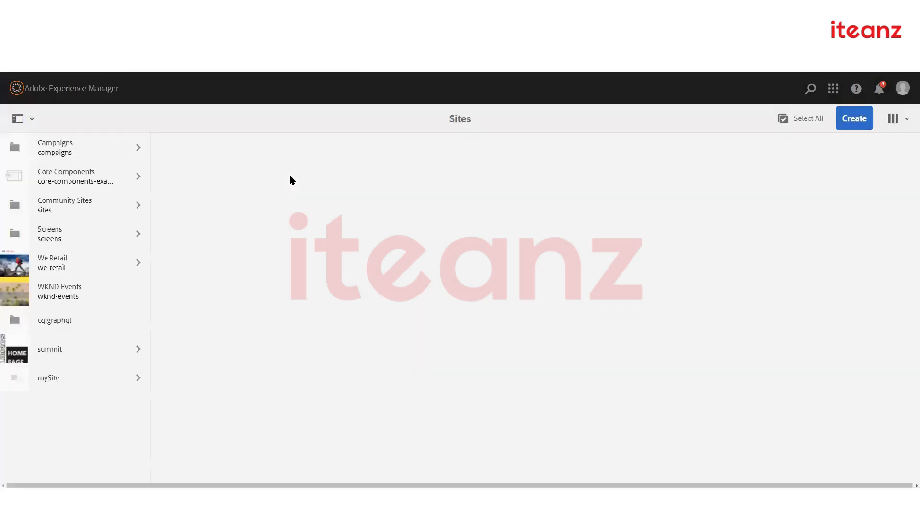
# Browse Core Components > Component Library through Core Structure, Core Content and Core Form
pyautogui.click(136, 179)
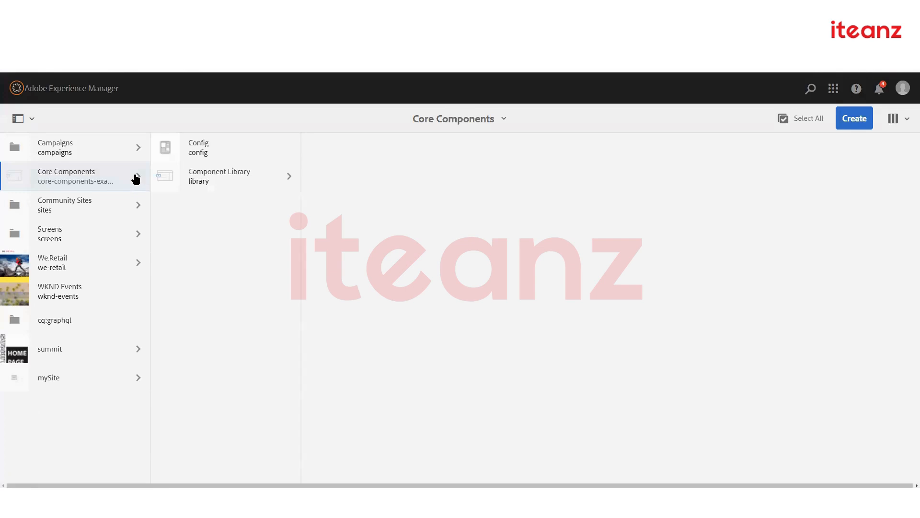
pyautogui.click(253, 186)
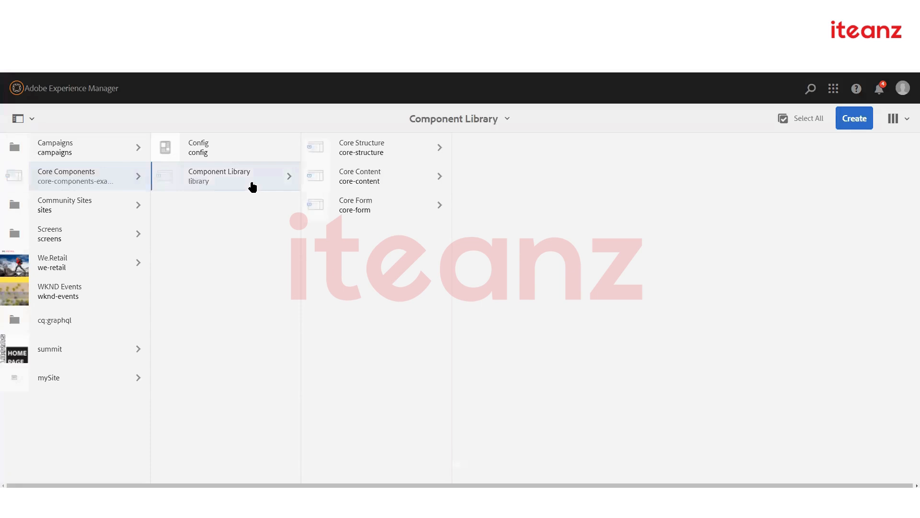
pyautogui.click(322, 152)
pyautogui.click(385, 153)
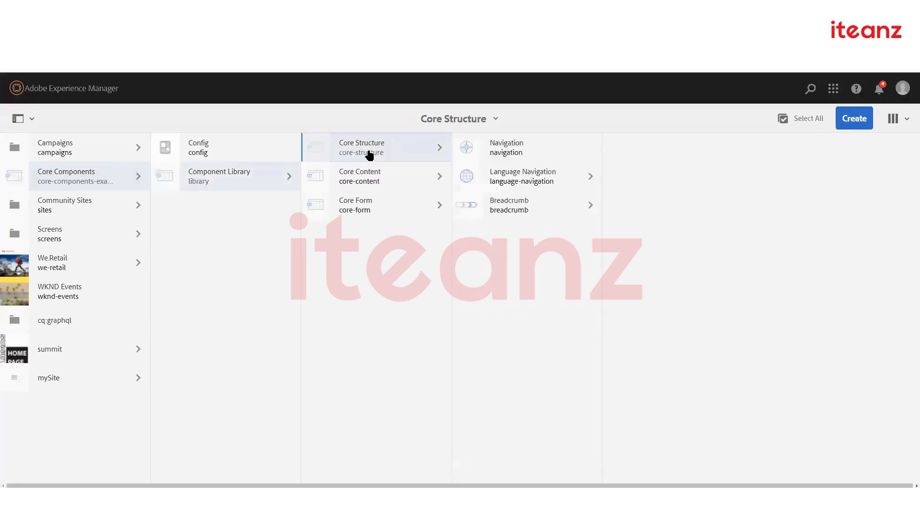
pyautogui.click(384, 172)
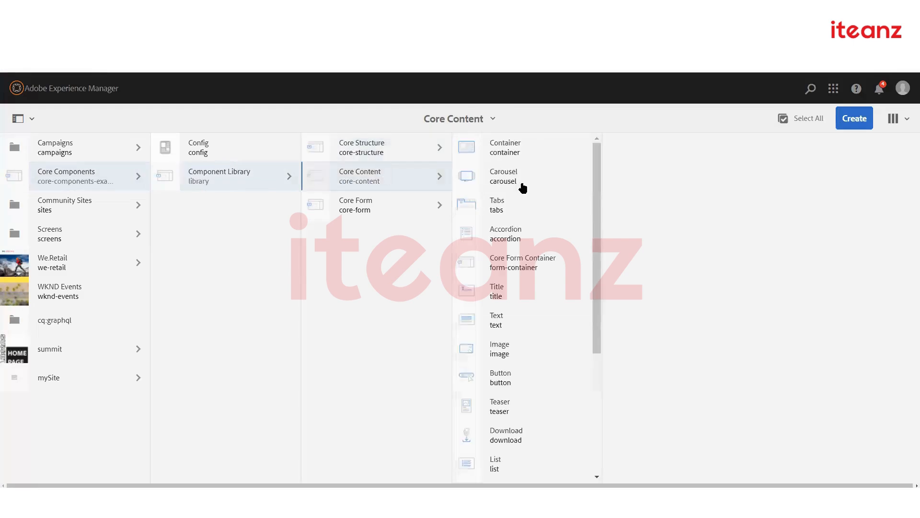
pyautogui.scroll(-5, 541, 265)
pyautogui.click(415, 215)
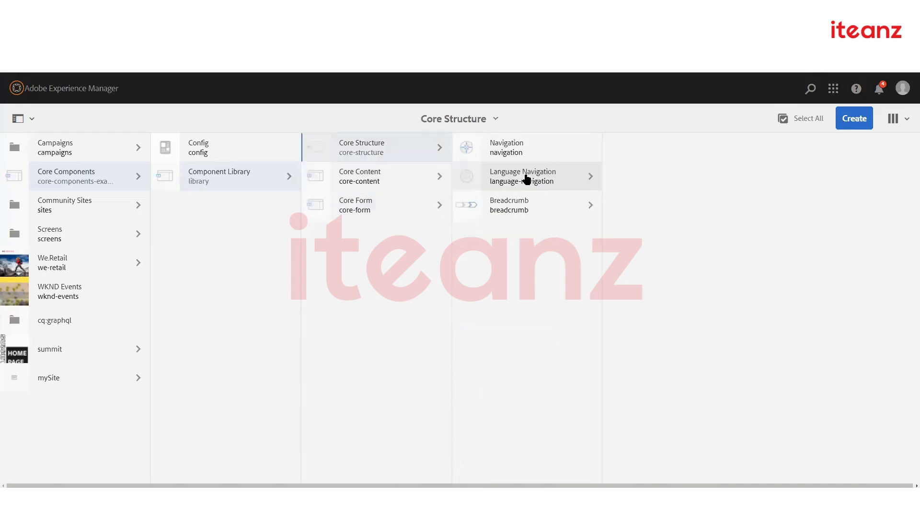
pyautogui.click(526, 178)
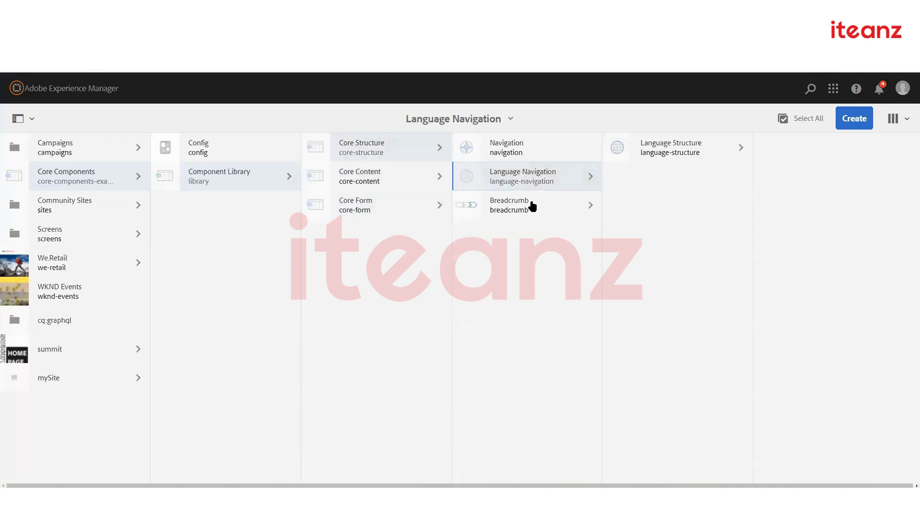
# Explore the Language Navigation example's Language Structure, United States and Navigation pages
pyautogui.click(530, 205)
pyautogui.click(668, 144)
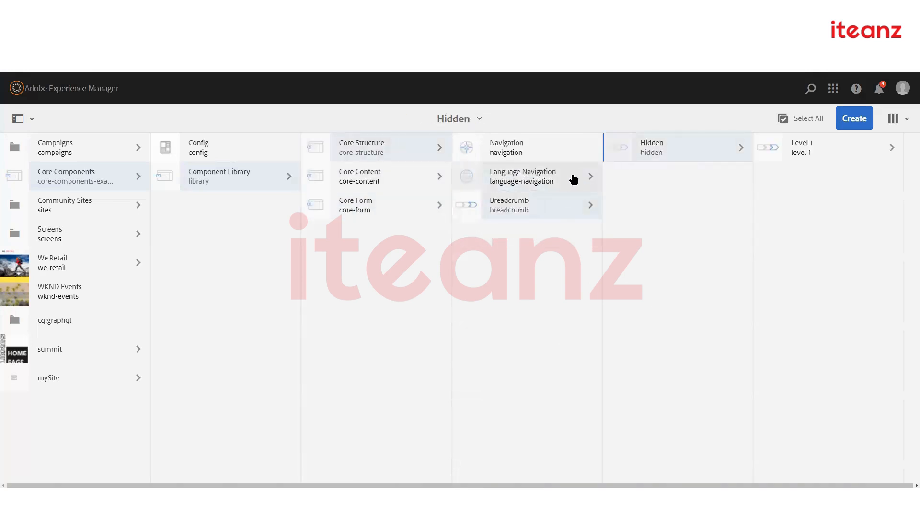
pyautogui.click(573, 179)
pyautogui.click(670, 146)
pyautogui.click(813, 147)
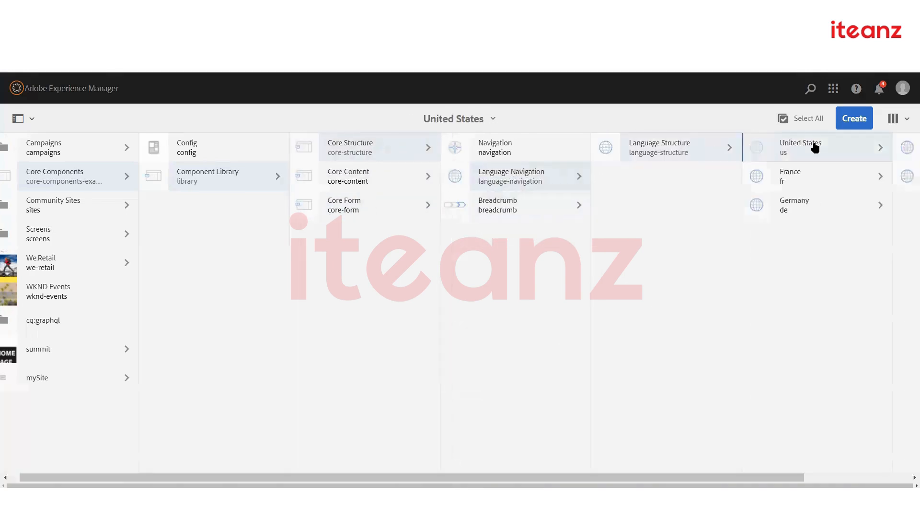
pyautogui.click(427, 158)
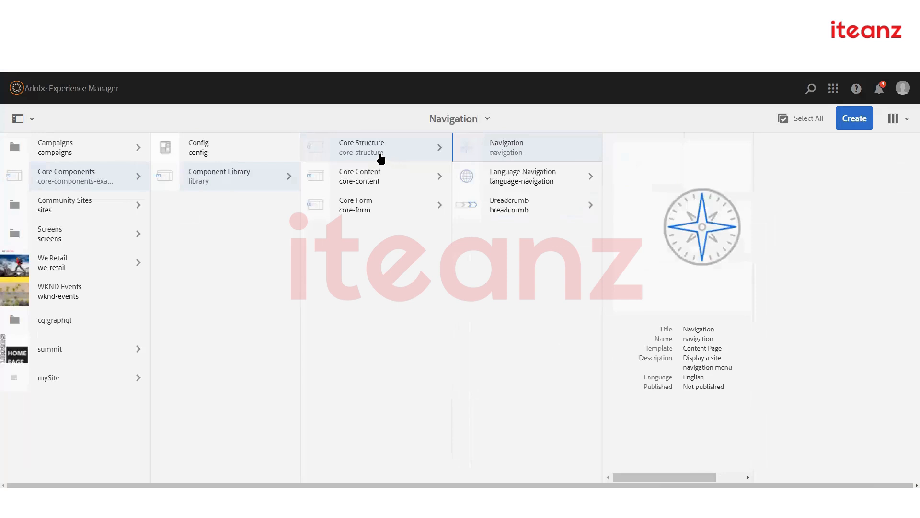
pyautogui.click(381, 158)
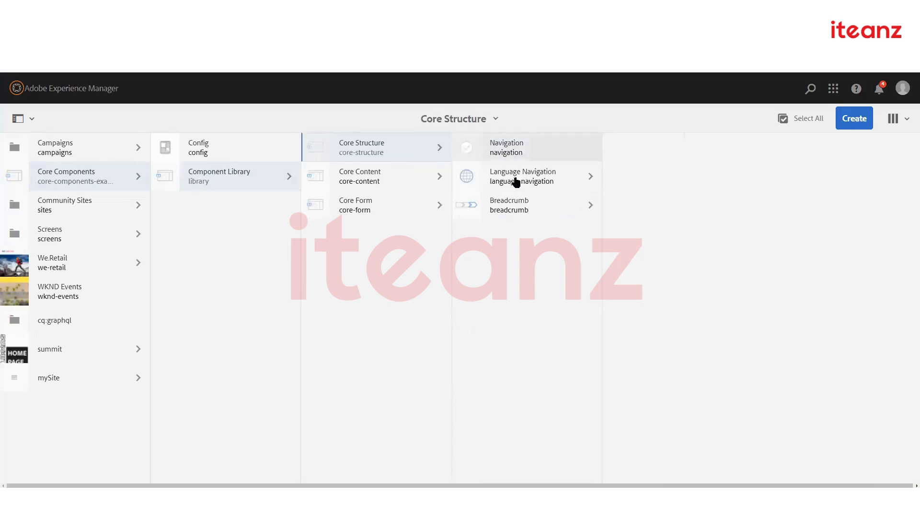
# Open Core Content and select the Title example page
pyautogui.click(401, 177)
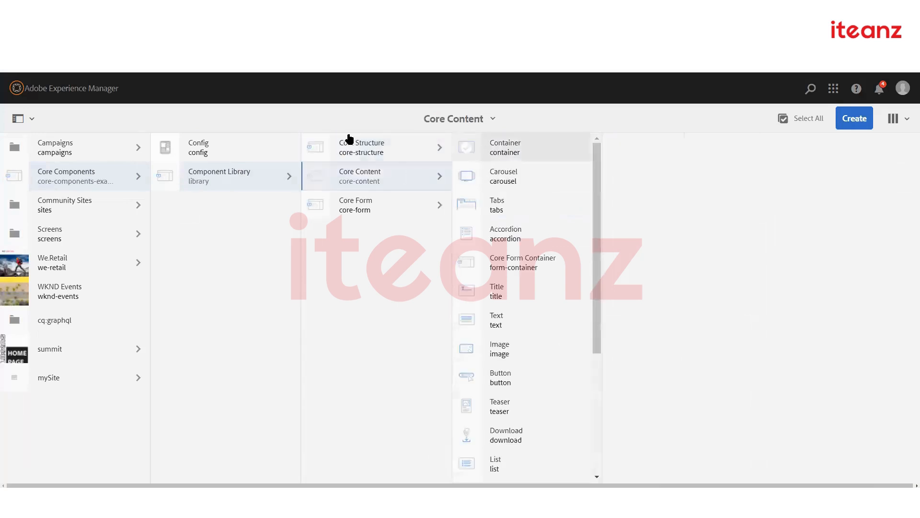
pyautogui.click(467, 147)
pyautogui.press('Escape')
pyautogui.click(467, 290)
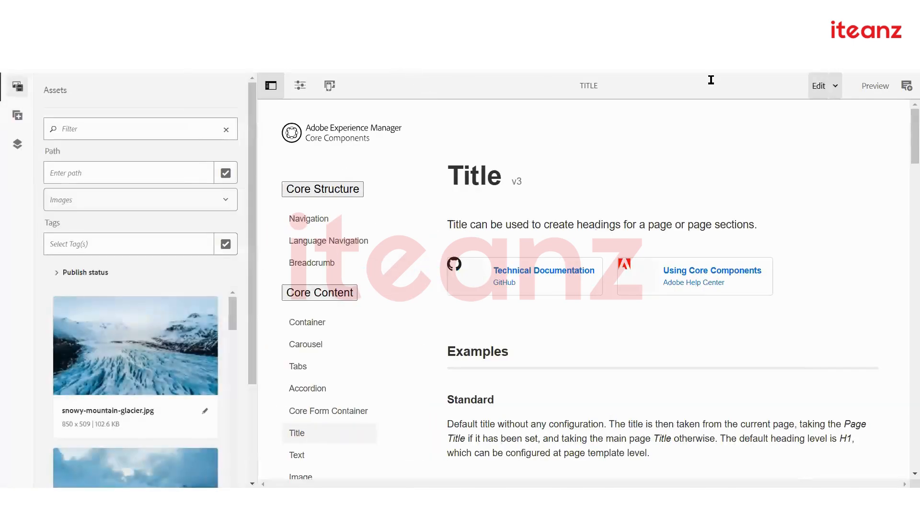
pyautogui.scroll(-6, 574, 310)
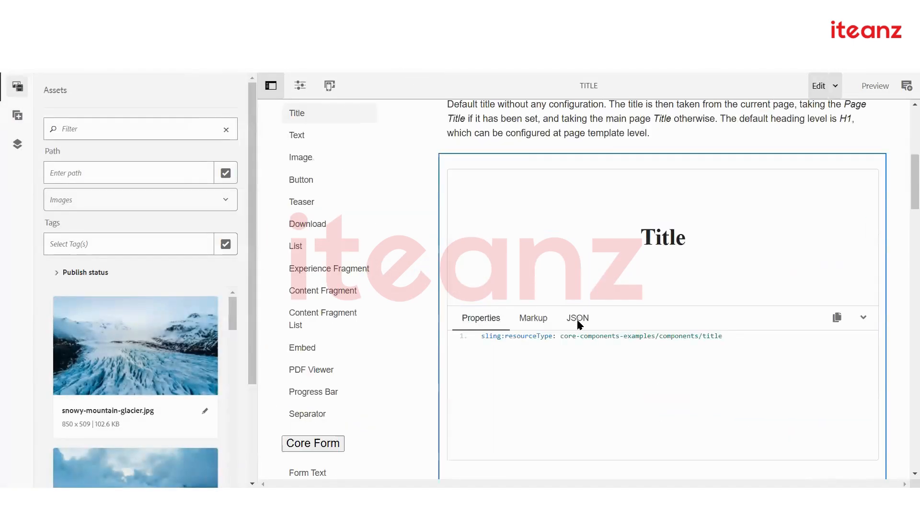
pyautogui.scroll(-15, 577, 318)
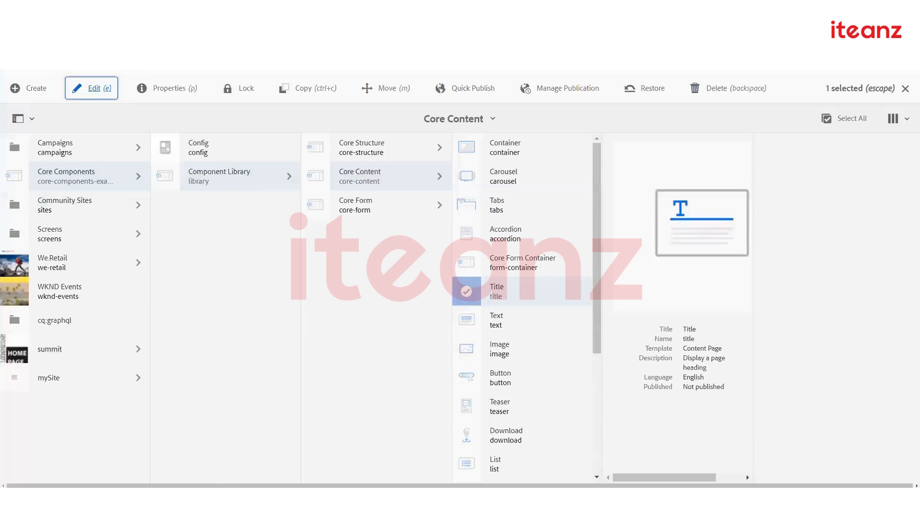
# Load localhost:4502/sites and reach the top-level Sites console through the AEM navigation
pyautogui.write('si')
pyautogui.press('Return')
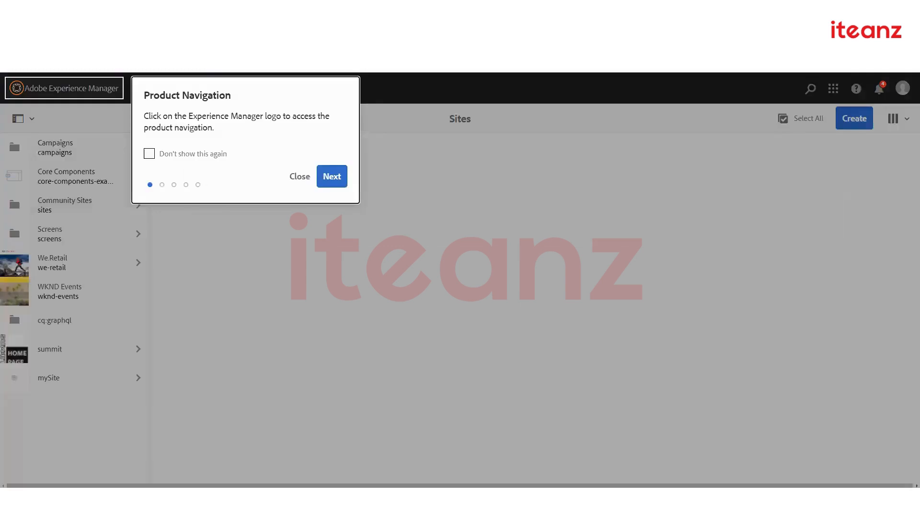
pyautogui.click(295, 178)
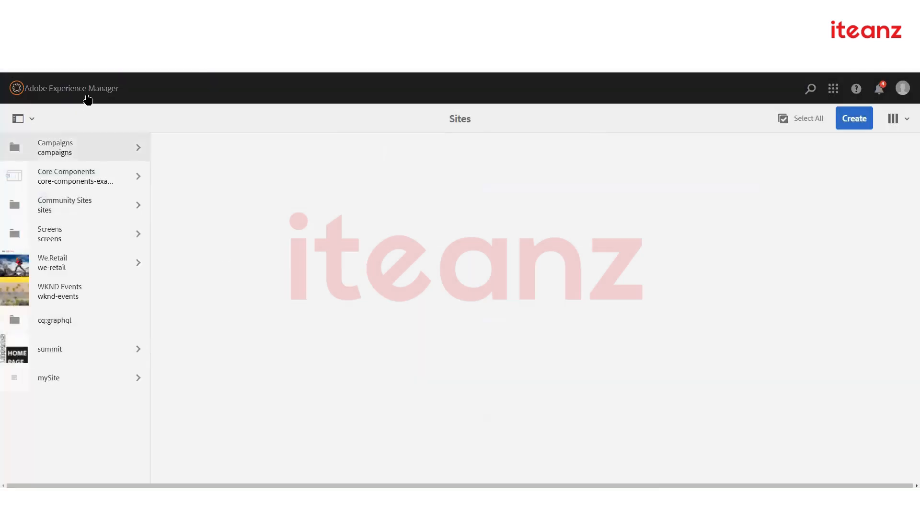
pyautogui.click(86, 96)
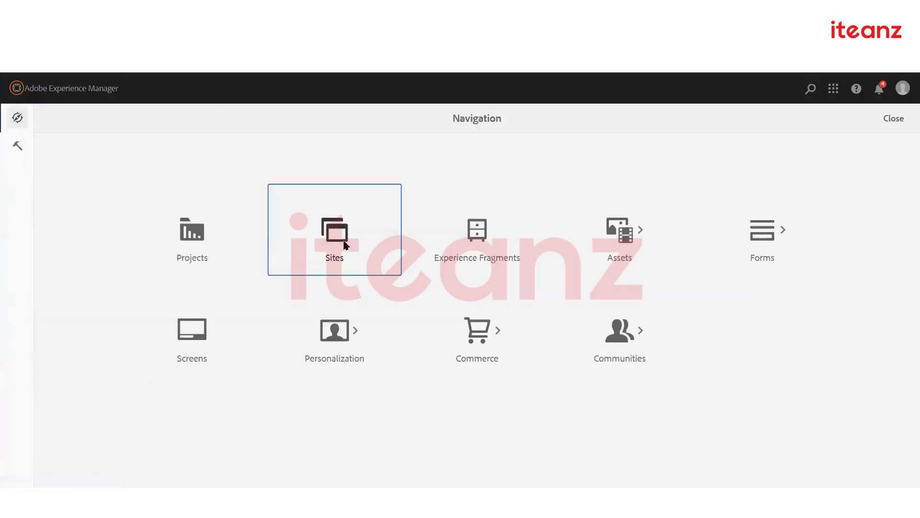
pyautogui.click(344, 245)
pyautogui.click(295, 177)
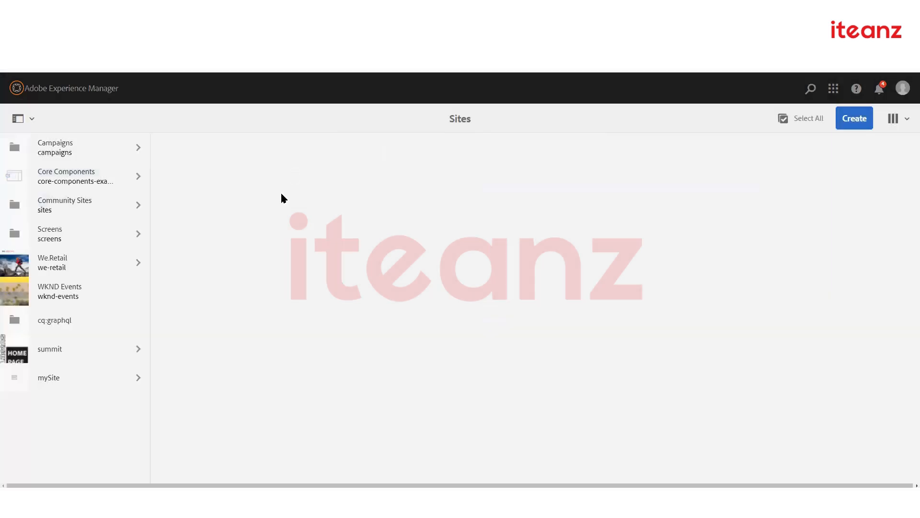
# Browse mySite > us and select the unpublished en Content Page
pyautogui.click(73, 384)
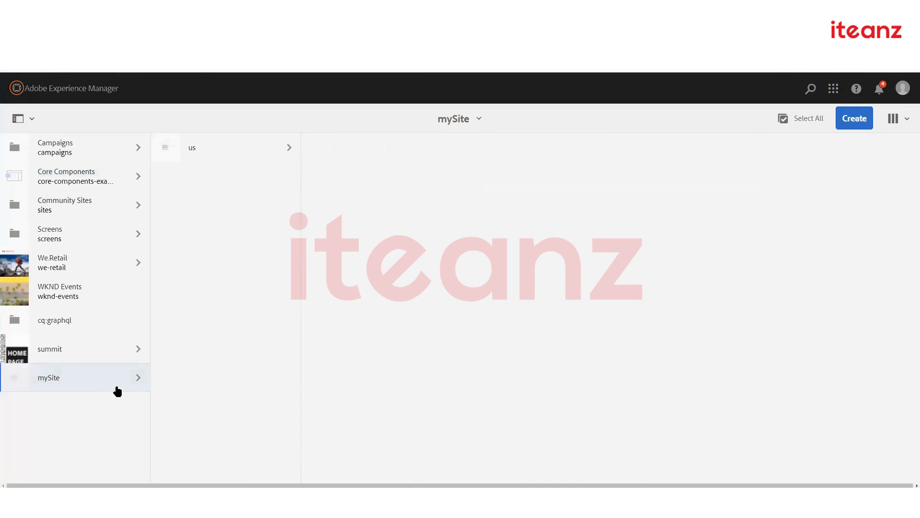
pyautogui.click(231, 156)
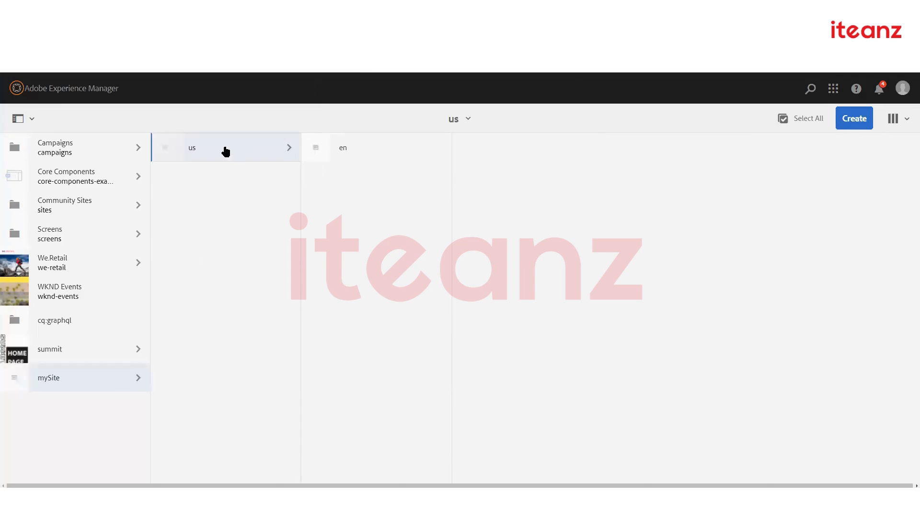
pyautogui.moveTo(315, 154)
pyautogui.click(312, 150)
pyautogui.click(318, 147)
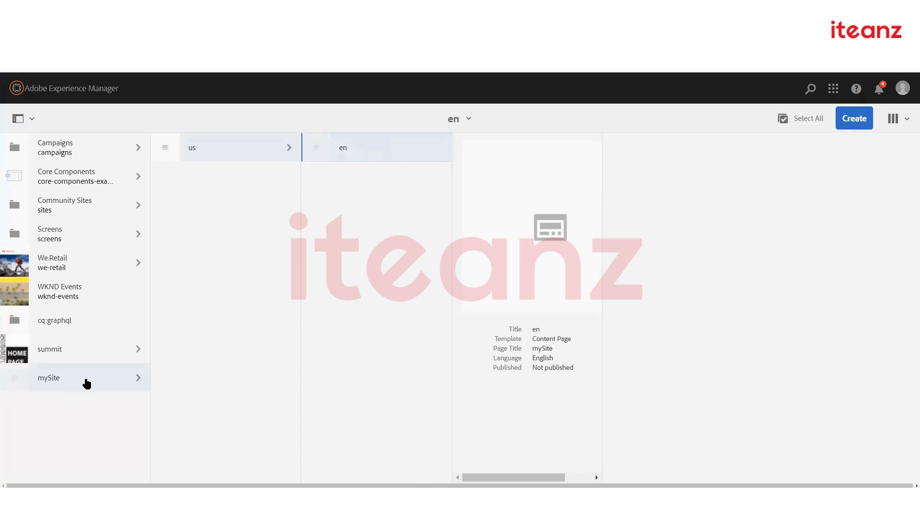
pyautogui.click(86, 383)
pyautogui.click(232, 150)
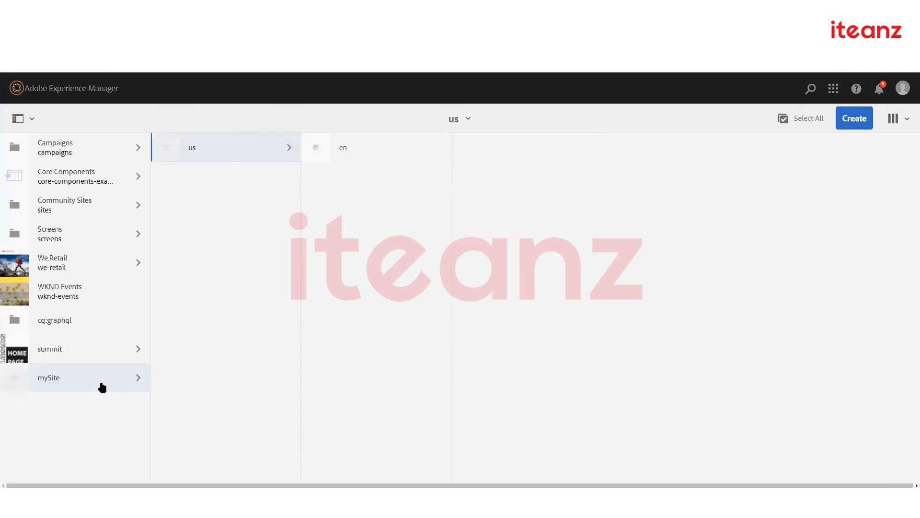
pyautogui.click(87, 389)
pyautogui.click(238, 150)
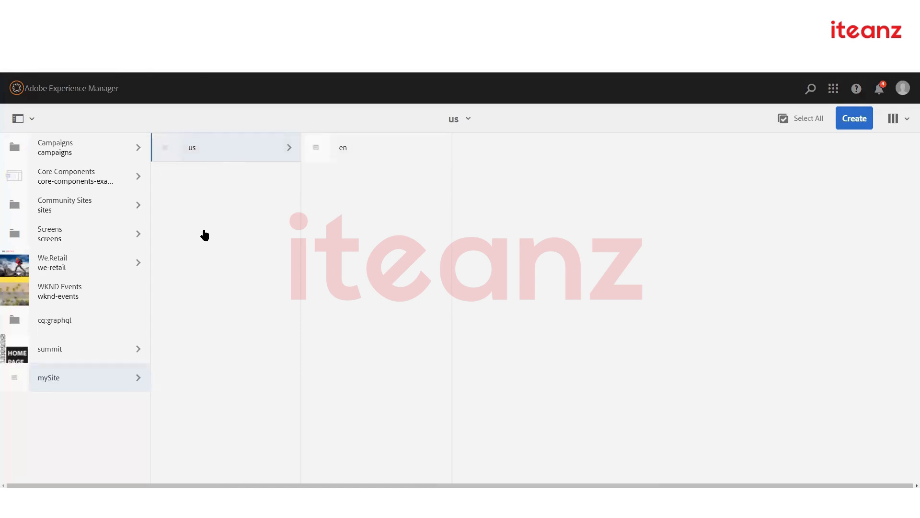
pyautogui.click(316, 153)
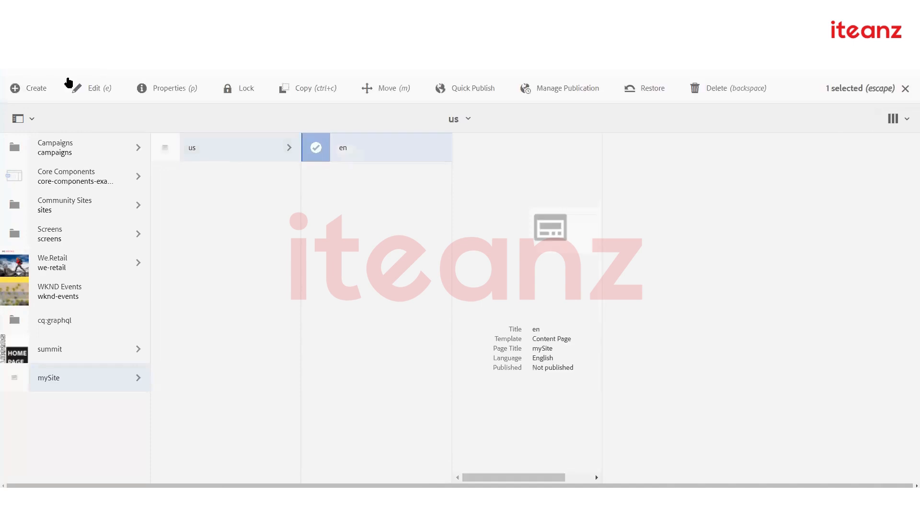
# Open the mySite en page in the editor, view it as published, then return to the editor tab
pyautogui.click(85, 91)
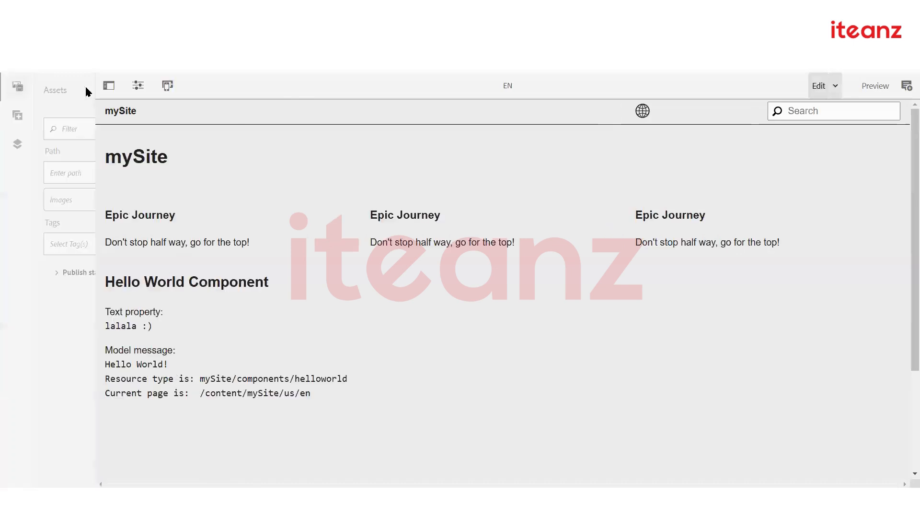
pyautogui.click(297, 86)
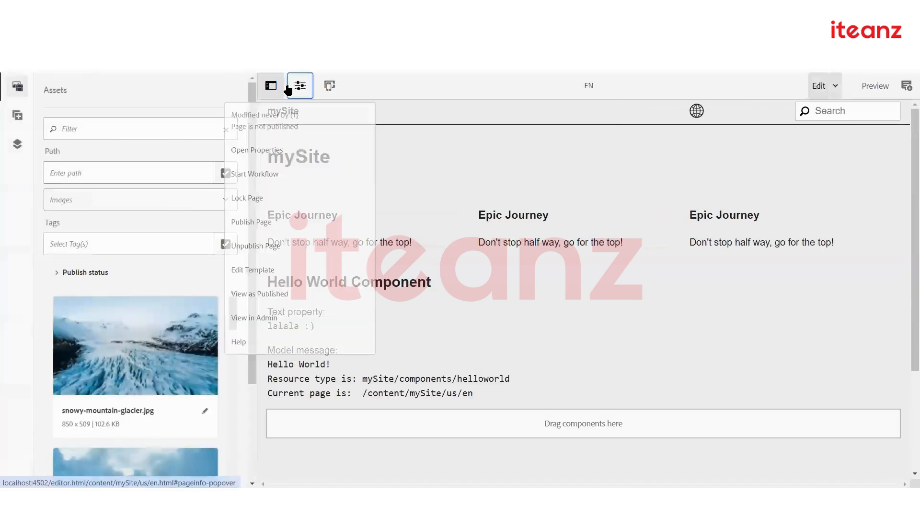
pyautogui.click(271, 292)
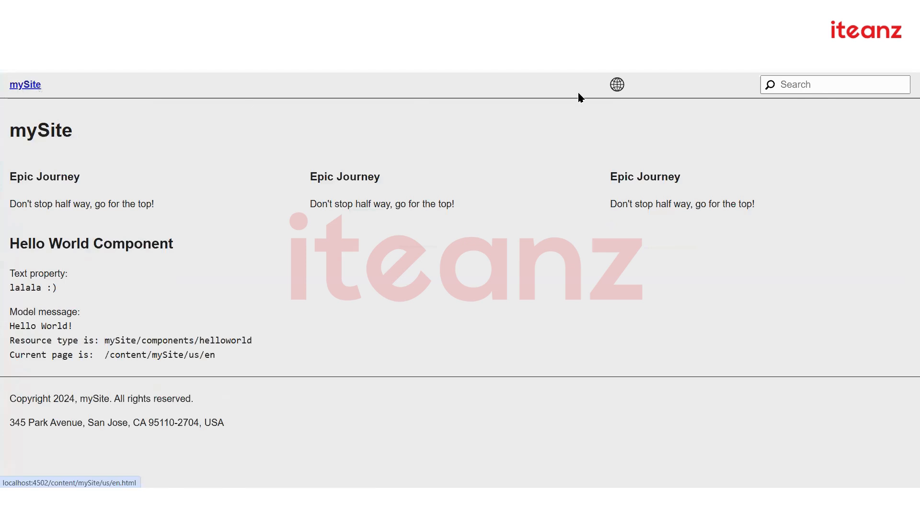
pyautogui.moveTo(617, 86)
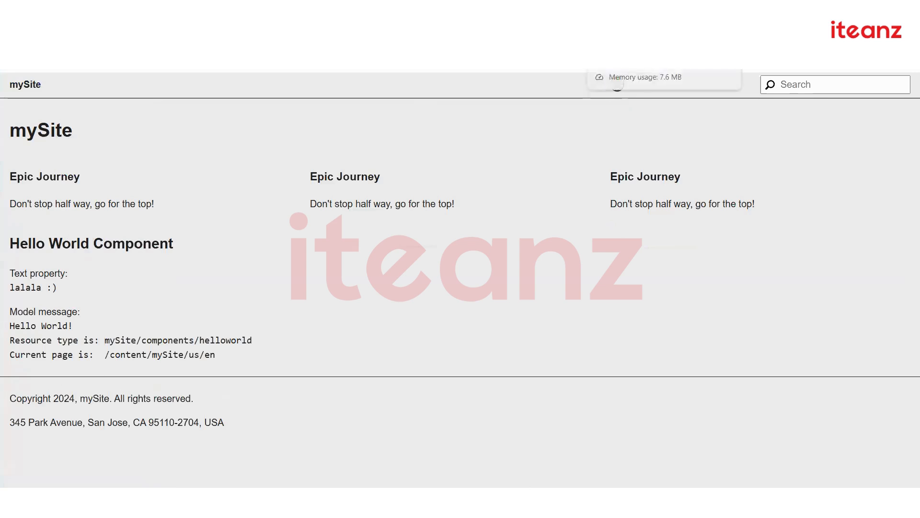
pyautogui.click(628, 12)
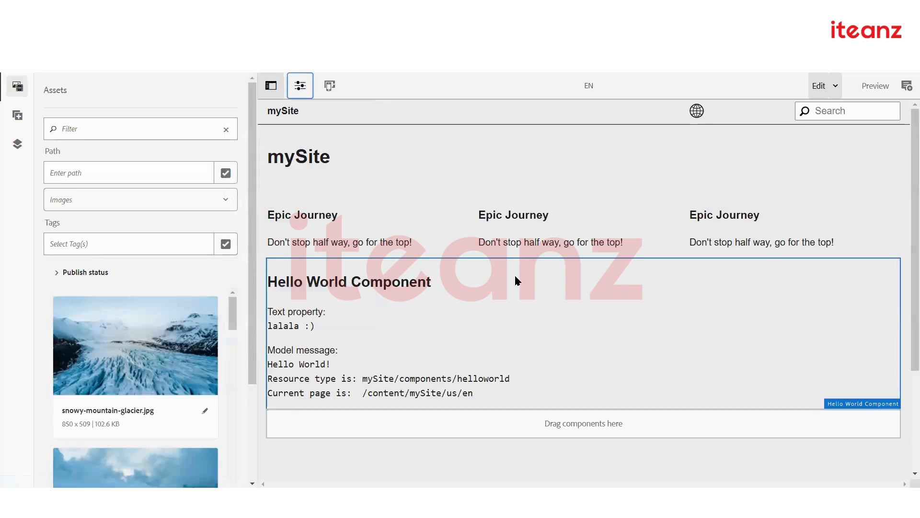
# Switch to the Sites console and clear the en page selection
pyautogui.moveTo(908, 173); pyautogui.dragTo(907, 315)
pyautogui.click(905, 141)
pyautogui.scroll(-2, 435, 306)
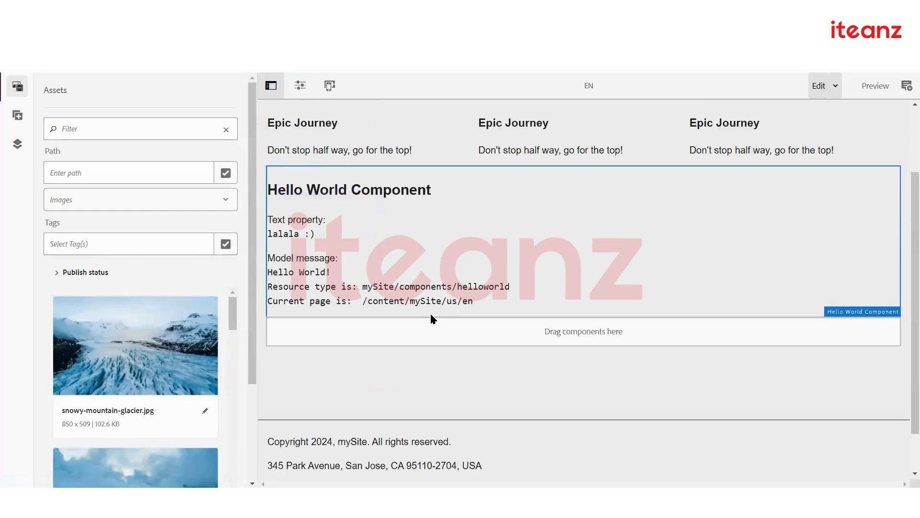
pyautogui.scroll(2, 429, 312)
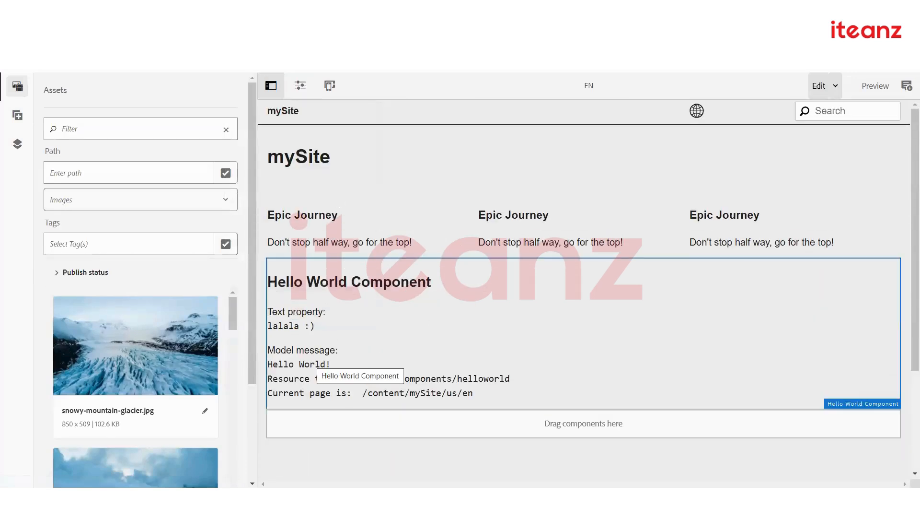
pyautogui.hotkey('ctrl', 'shift', 'Tab')
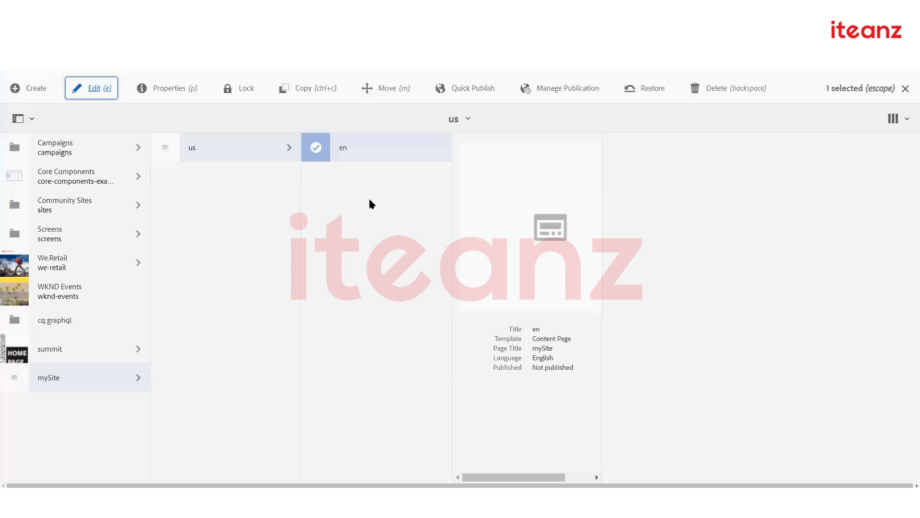
pyautogui.click(367, 196)
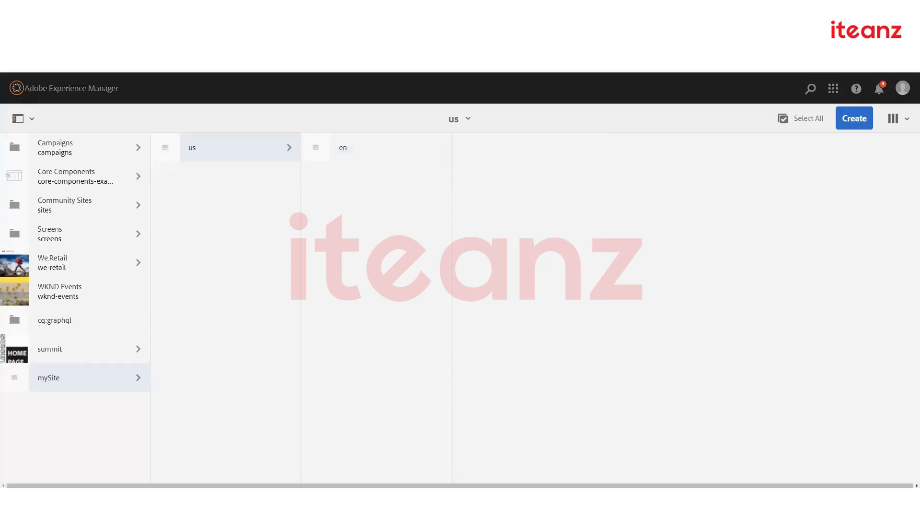
# Return to the en page editor and scroll through its rendered content
pyautogui.click(422, 9)
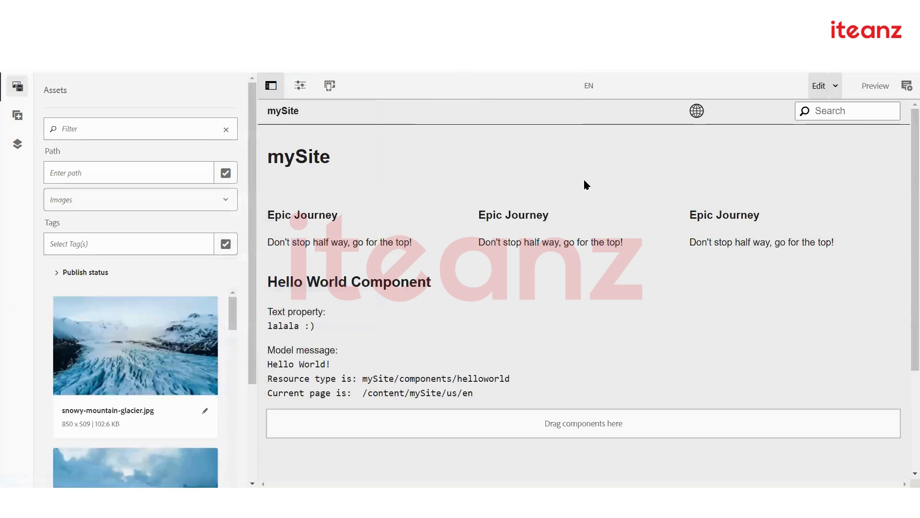
pyautogui.scroll(-3, 906, 259)
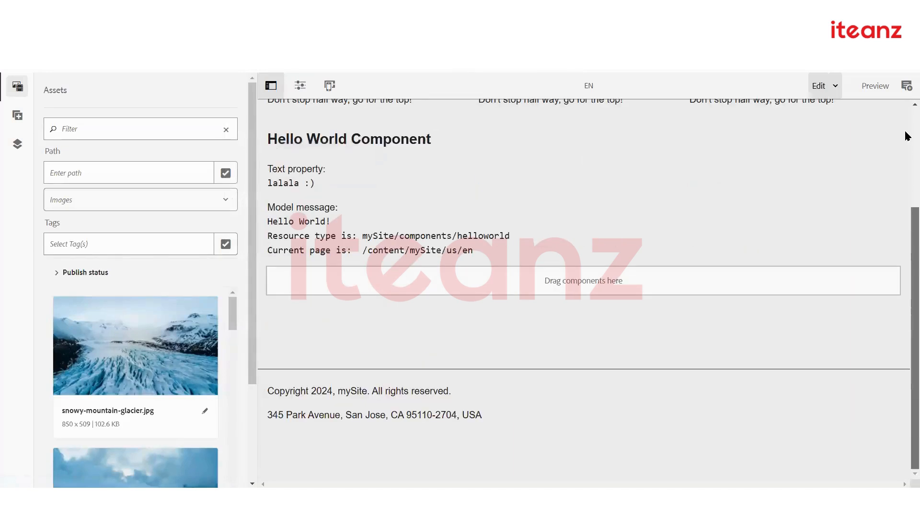
pyautogui.scroll(3, 906, 137)
pyautogui.scroll(1, 907, 137)
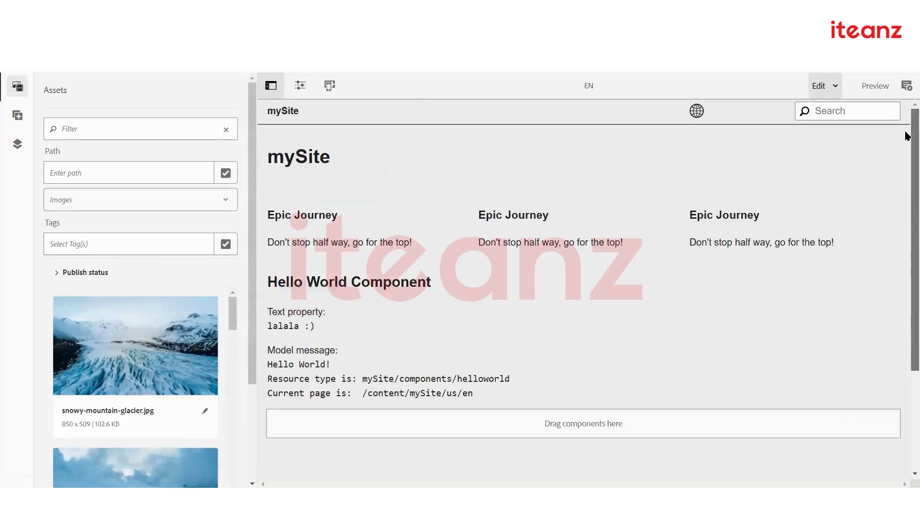
pyautogui.scroll(-3, 905, 268)
pyautogui.scroll(3, 906, 130)
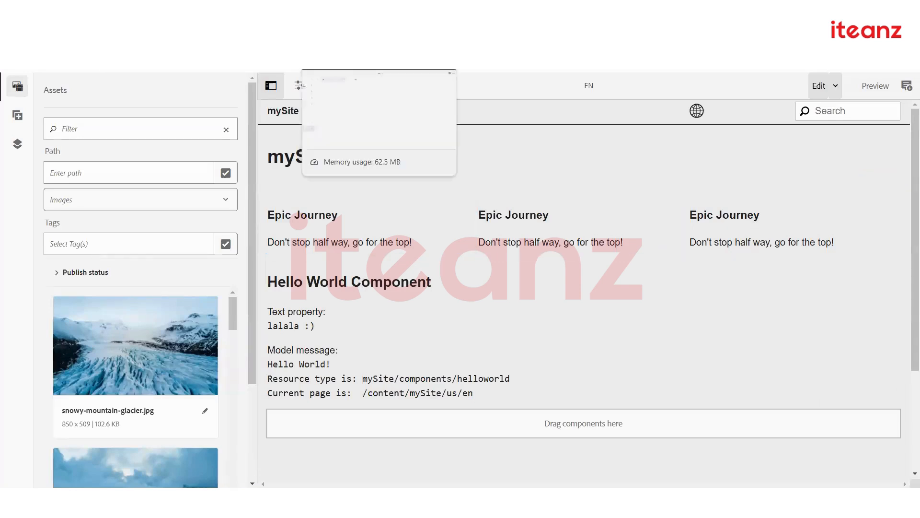
pyautogui.click(364, 12)
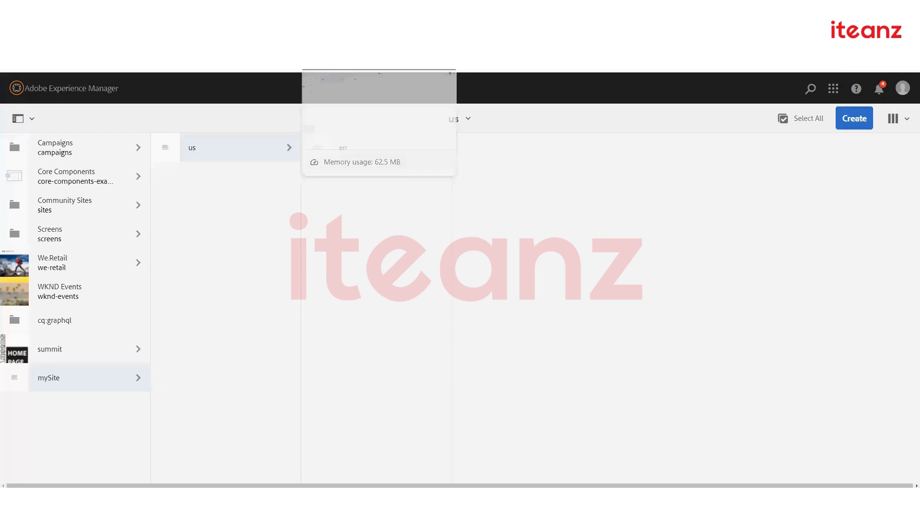
pyautogui.click(517, 12)
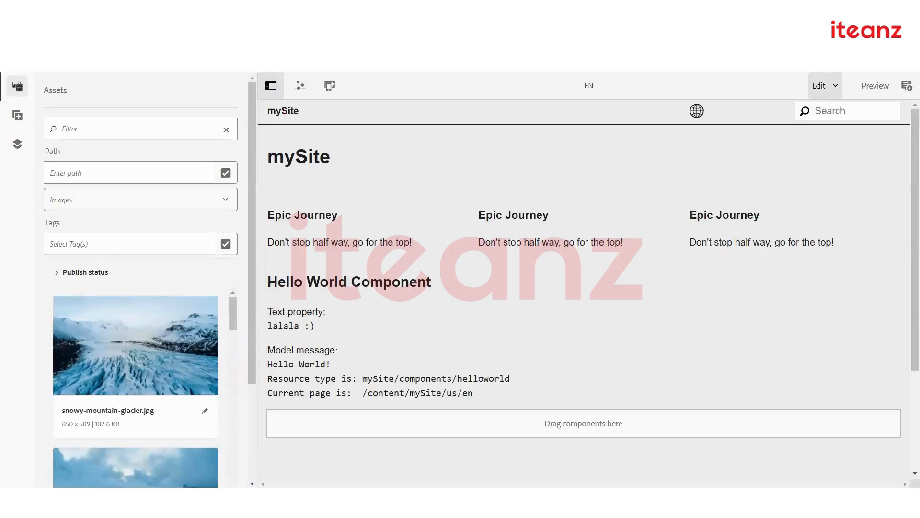
# Keep the en page in Edit mode using the editor mode dropdown
pyautogui.click(835, 87)
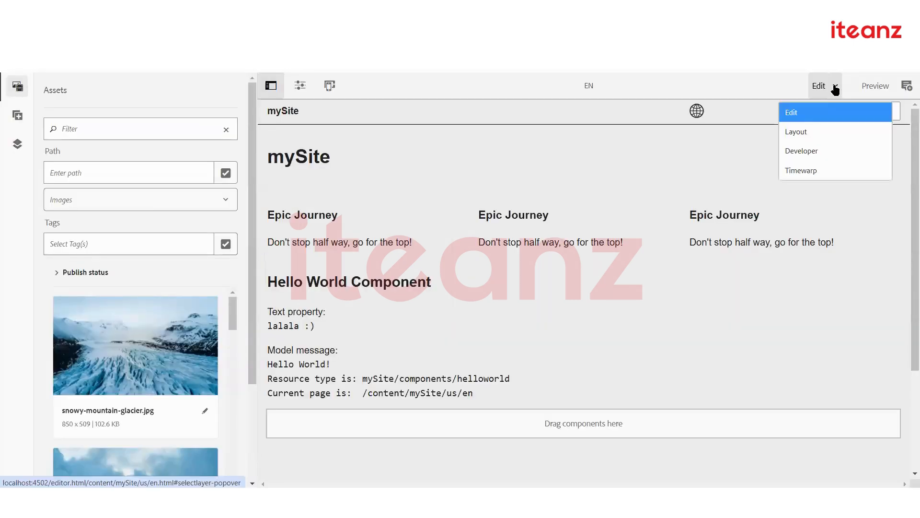
pyautogui.click(835, 87)
pyautogui.click(835, 90)
pyautogui.click(833, 111)
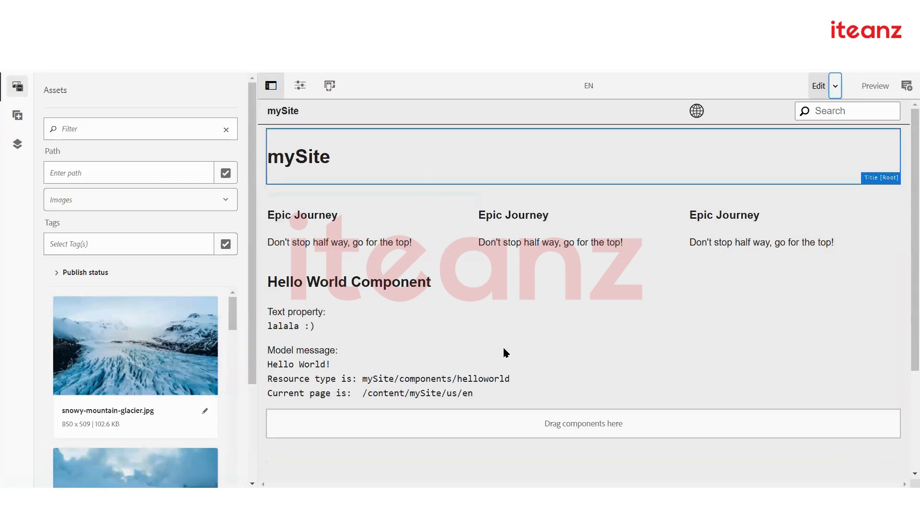
pyautogui.scroll(-3, 513, 348)
pyautogui.scroll(3, 504, 356)
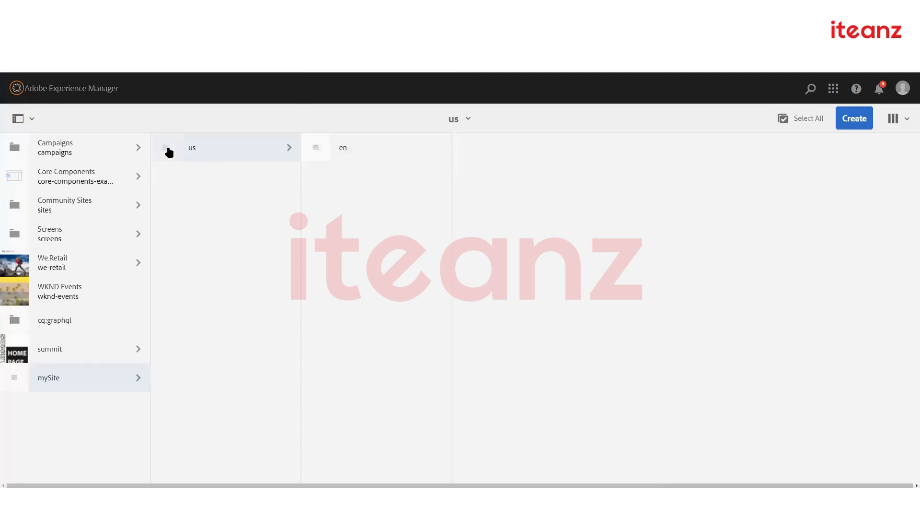
# Open the mySite us page in the editor, then expand the mysite.ui.apps package details
pyautogui.click(169, 153)
pyautogui.click(94, 83)
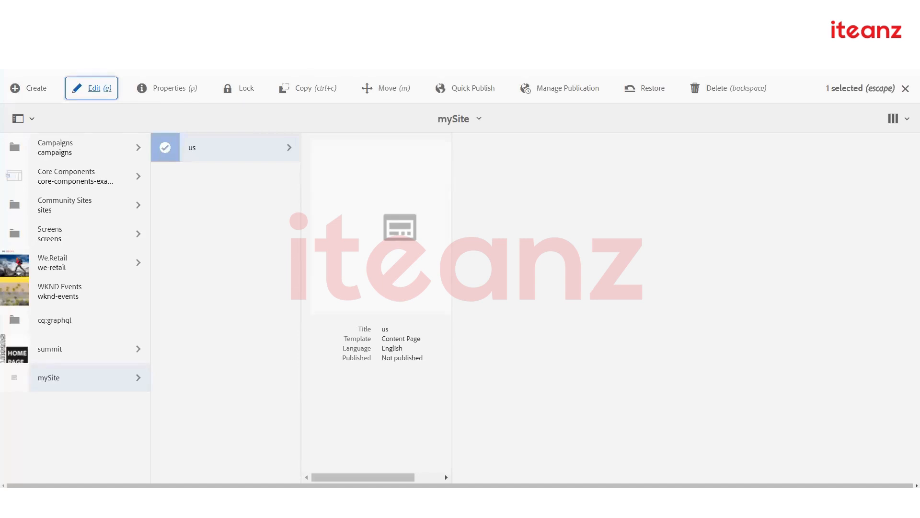
pyautogui.click(778, 150)
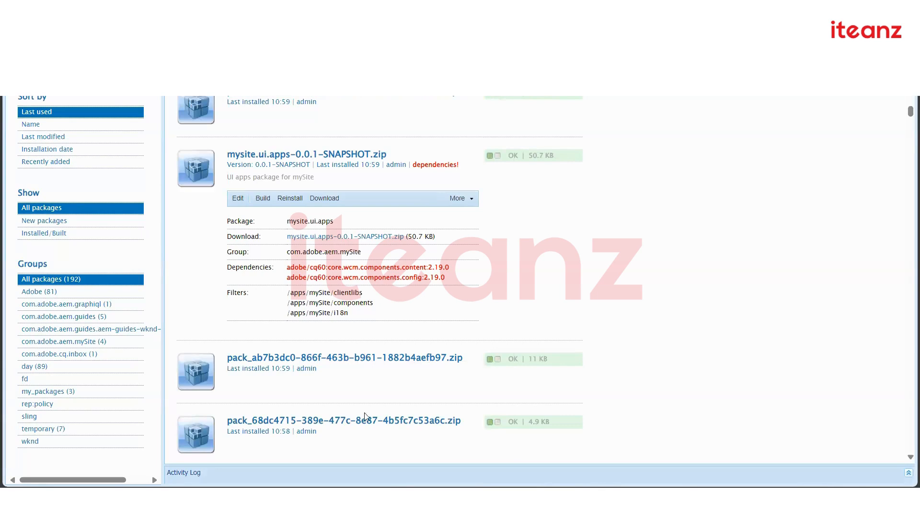
pyautogui.scroll(2, 369, 287)
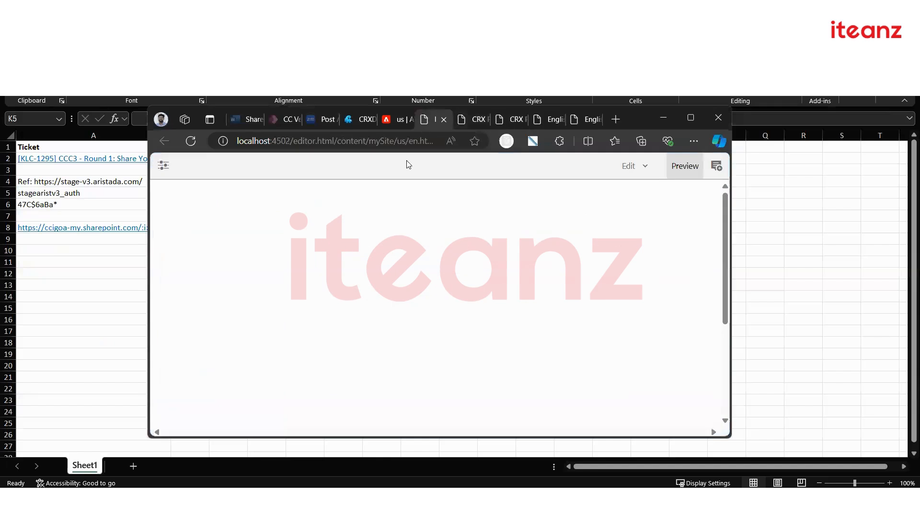
pyautogui.click(693, 122)
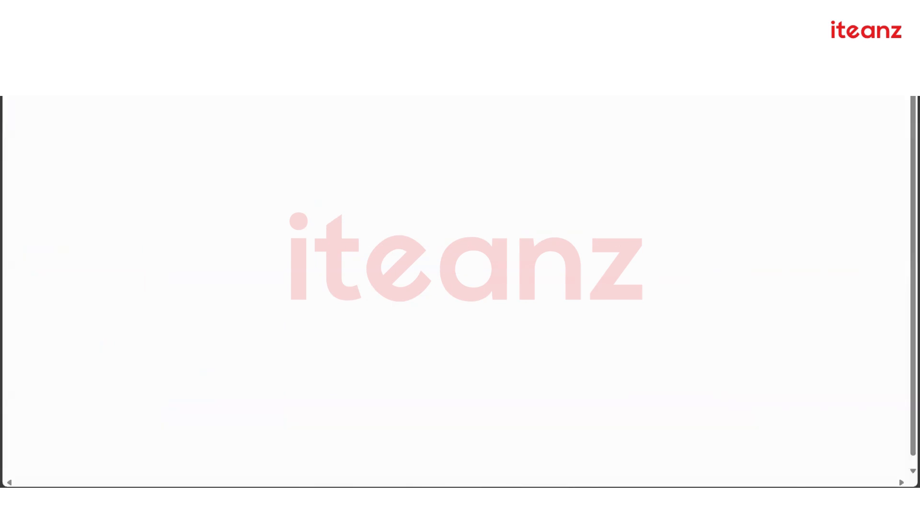
pyautogui.click(870, 12)
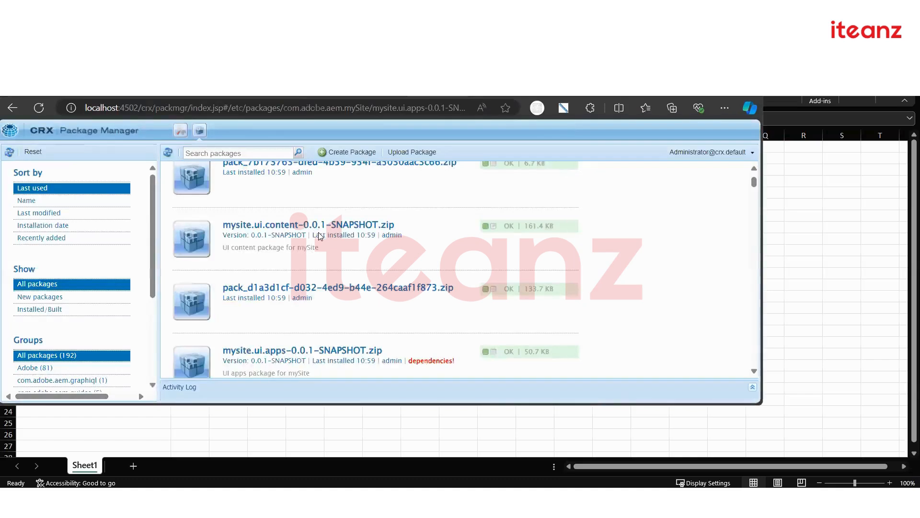
pyautogui.scroll(3, 322, 234)
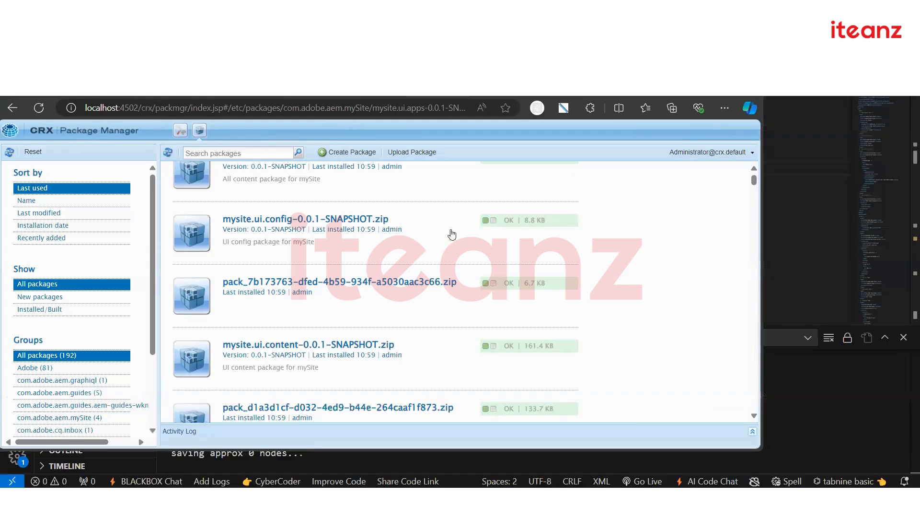
pyautogui.scroll(1, 393, 263)
pyautogui.scroll(-1, 363, 263)
pyautogui.scroll(1, 362, 266)
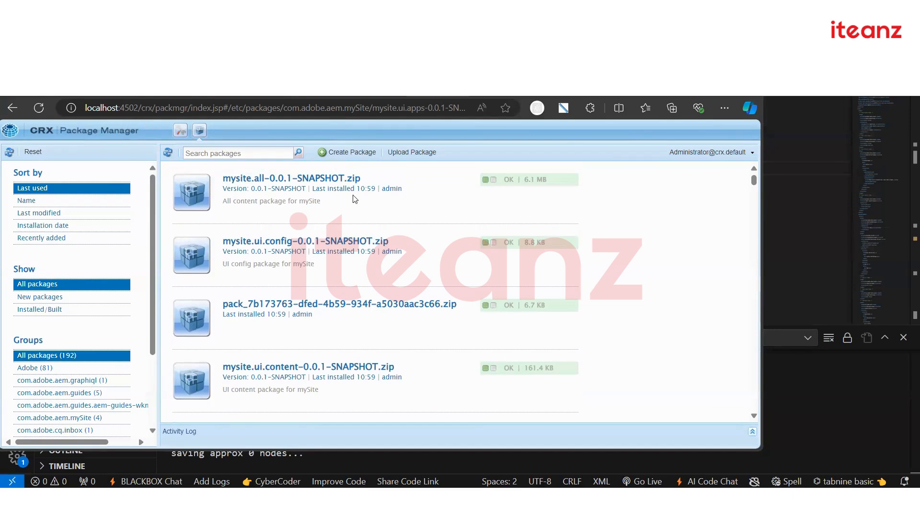
pyautogui.scroll(-5, 369, 275)
pyautogui.scroll(1, 405, 268)
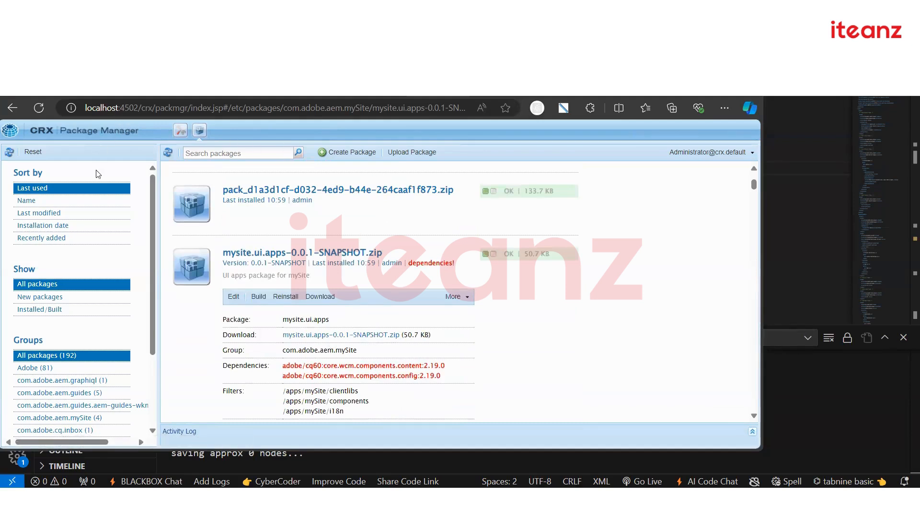
# Load the Web Console at system/console and scroll the bundle list
pyautogui.click(198, 108)
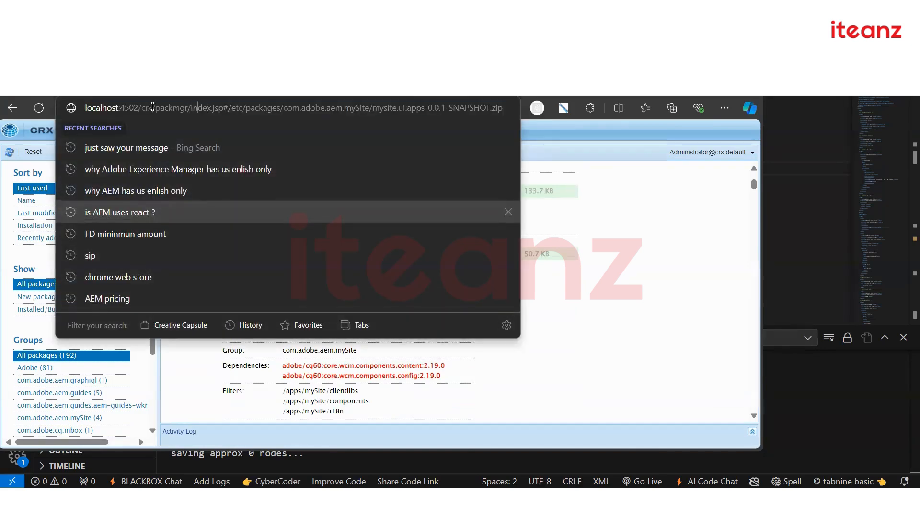
pyautogui.moveTo(141, 107); pyautogui.dragTo(501, 106)
pyautogui.press('BackSpace')
pyautogui.write('s')
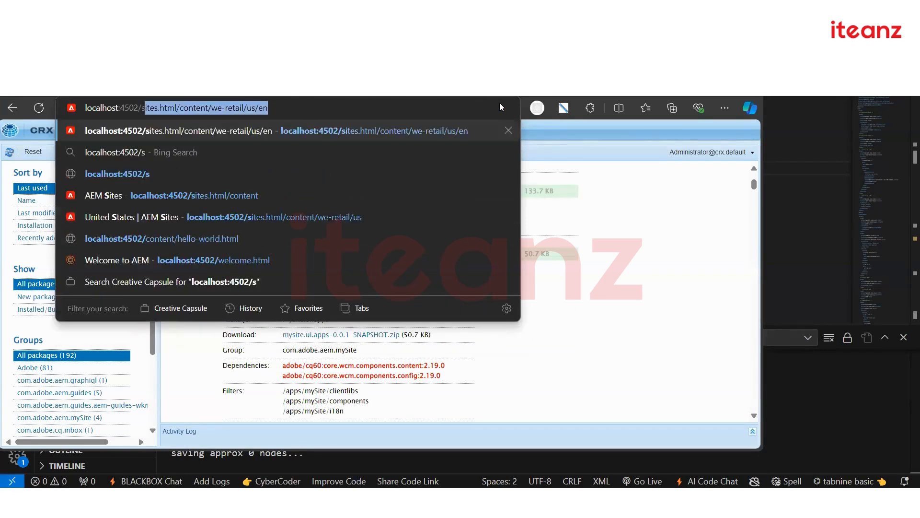
pyautogui.write('ystem')
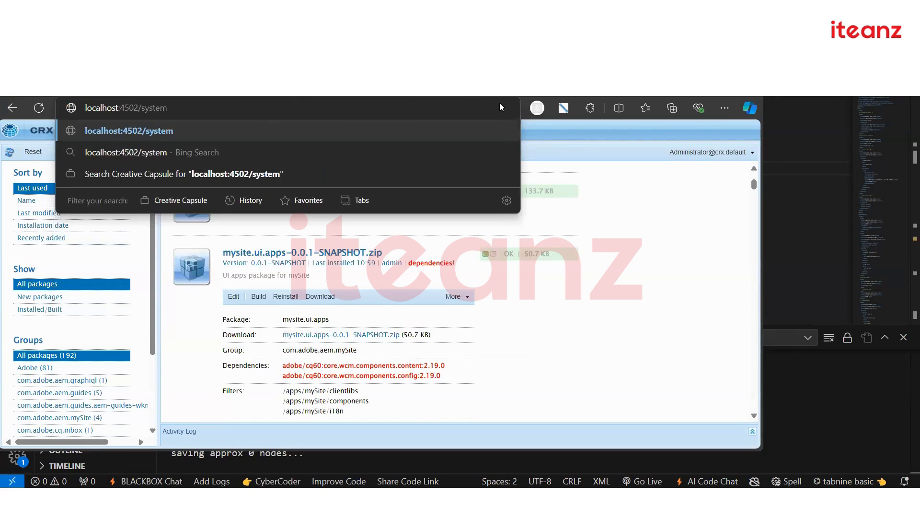
pyautogui.write('/console')
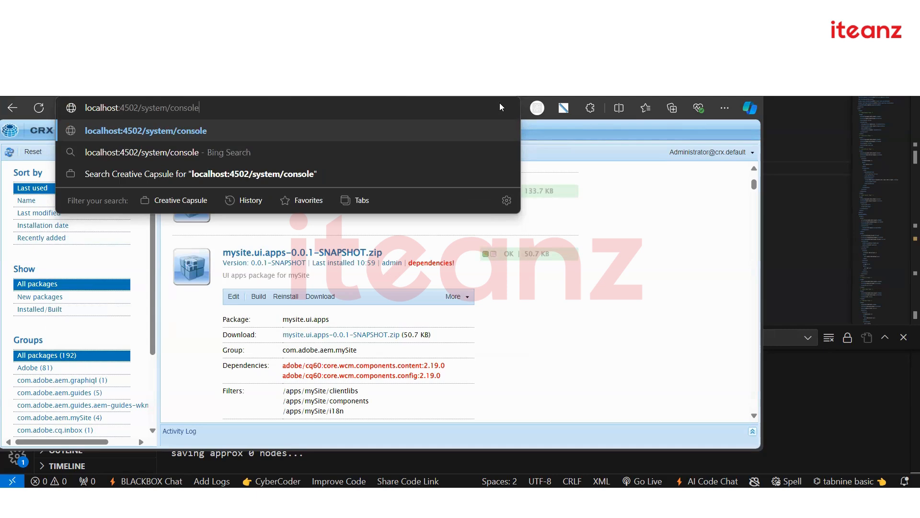
pyautogui.press('Return')
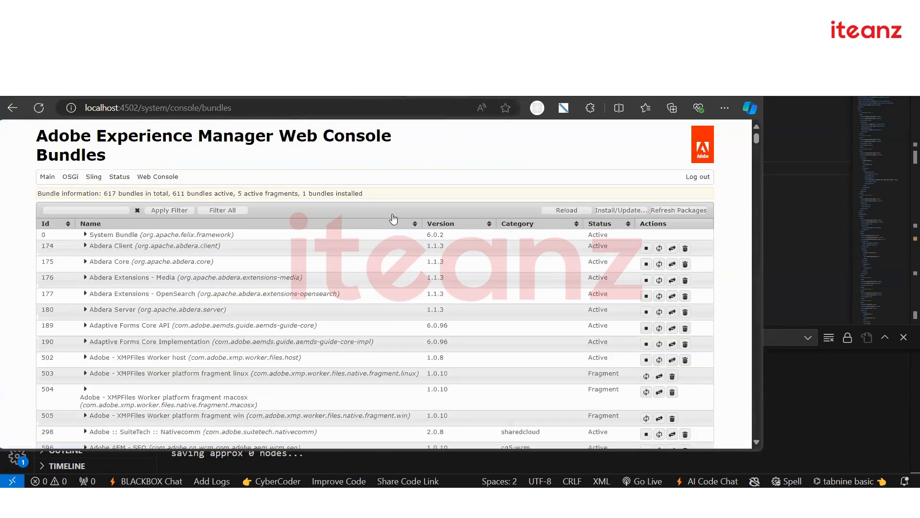
pyautogui.scroll(-2, 347, 293)
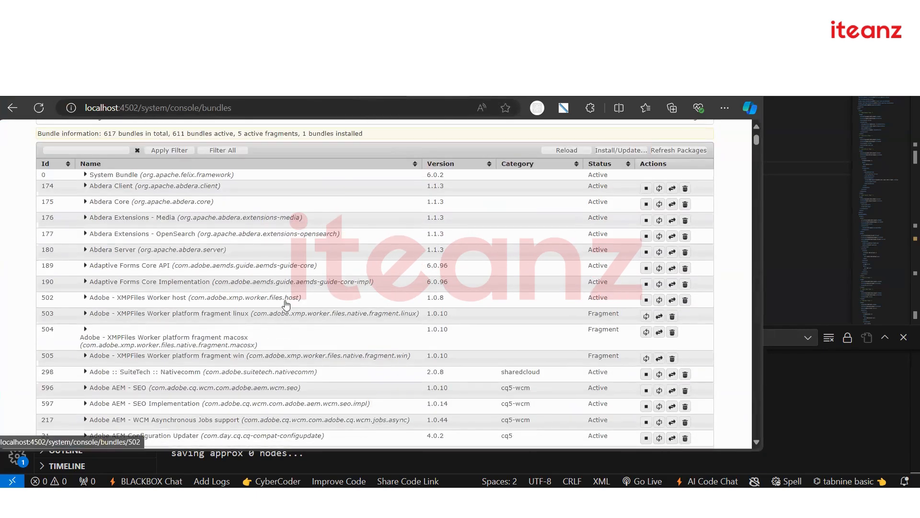
pyautogui.scroll(-2, 286, 301)
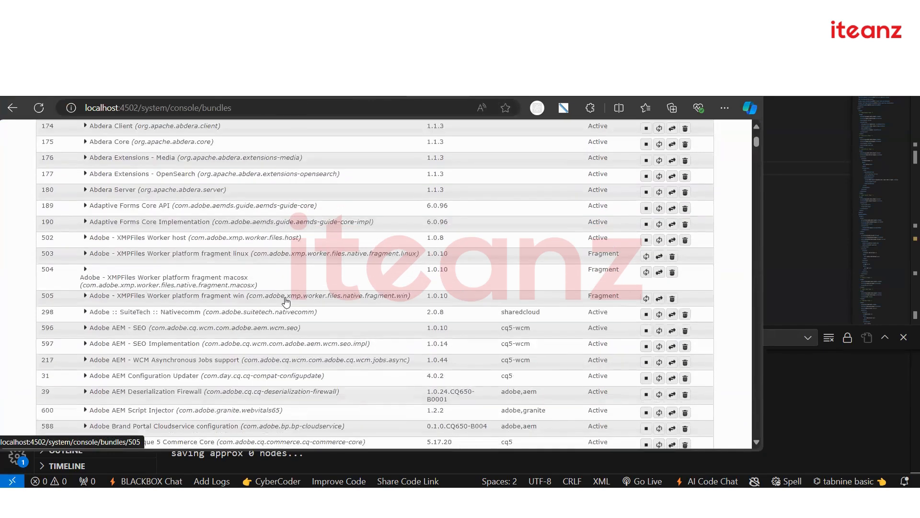
pyautogui.scroll(3, 286, 302)
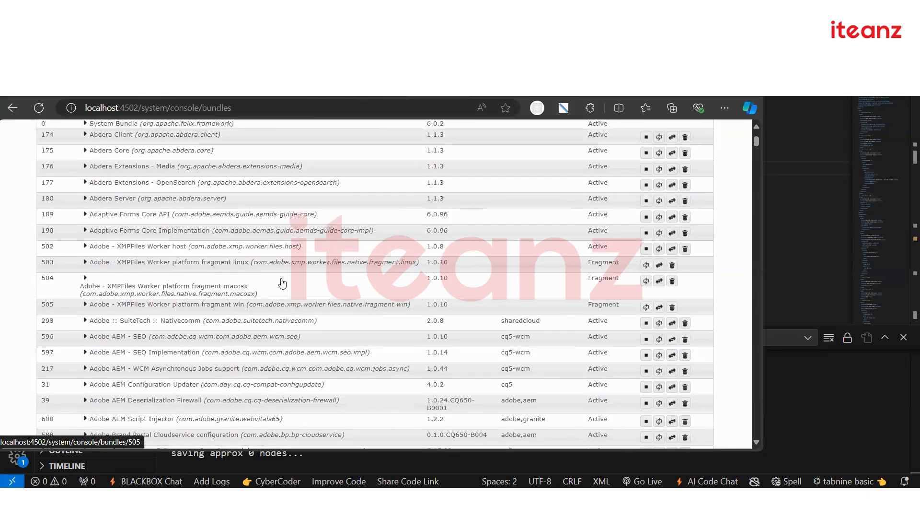
# Filter the bundle list by 'mysite'
pyautogui.click(93, 210)
pyautogui.write('mysite')
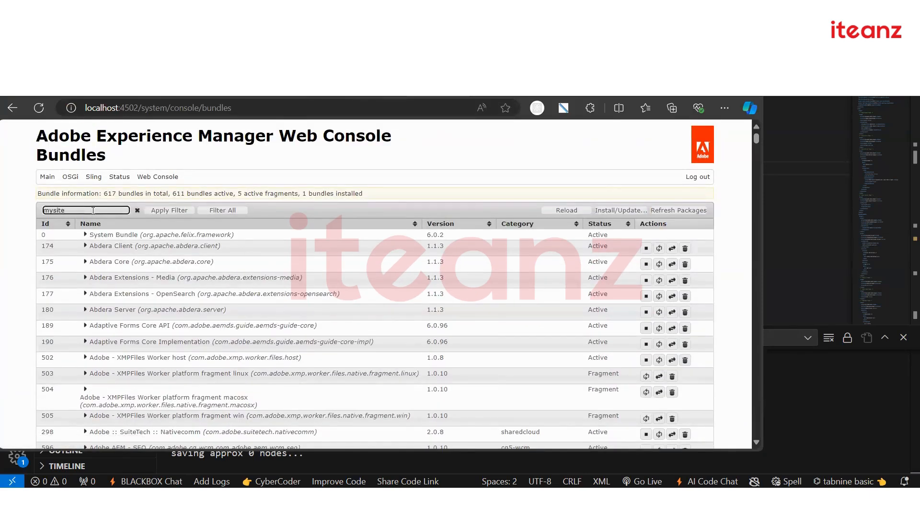
pyautogui.press('Return')
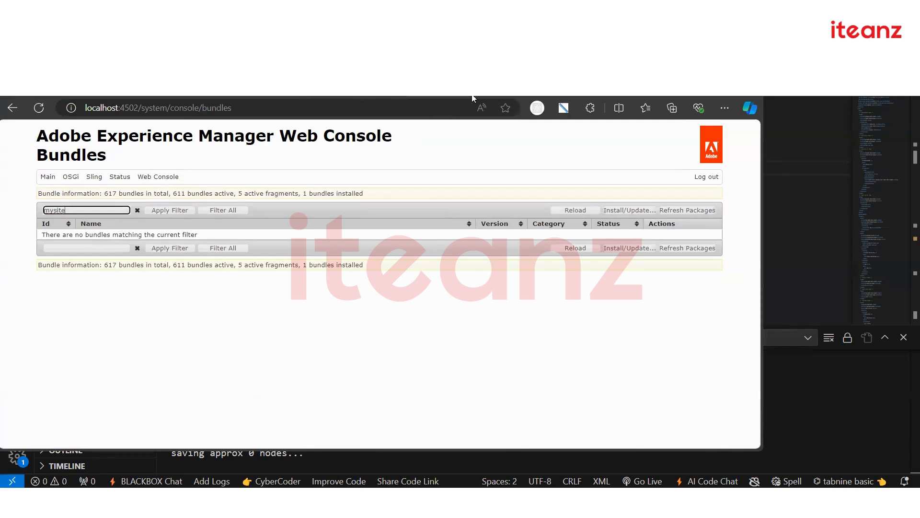
pyautogui.click(425, 96)
pyautogui.click(423, 96)
# Open the bundles console address in a second browser tab
pyautogui.click(113, 104)
pyautogui.hotkey('ctrl', 'c')
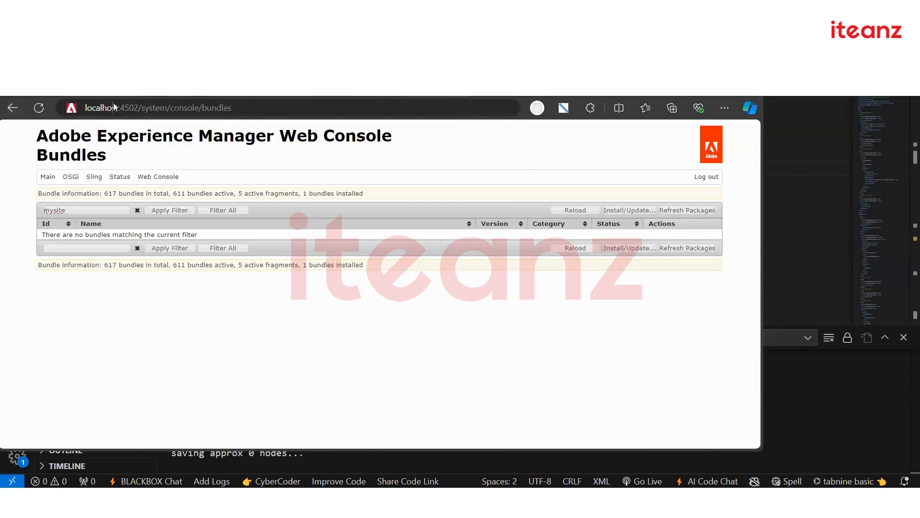
pyautogui.click(654, 94)
pyautogui.hotkey('ctrl', 'v')
pyautogui.press('Return')
pyautogui.click(394, 95)
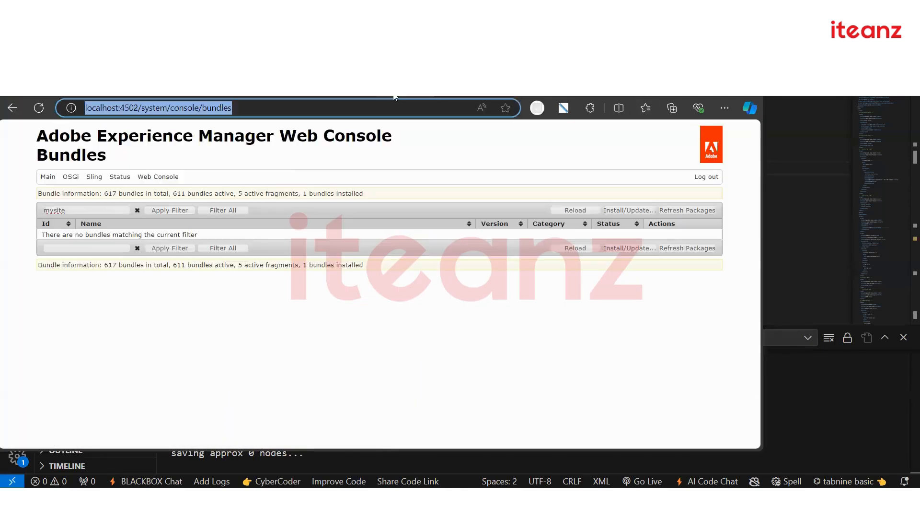
pyautogui.click(276, 164)
# Replace the bundle filter with 'core.wcm' to show the core WCM bundles
pyautogui.moveTo(80, 210); pyautogui.dragTo(29, 225)
pyautogui.click(29, 226)
pyautogui.moveTo(78, 208); pyautogui.dragTo(22, 210)
pyautogui.write('port')
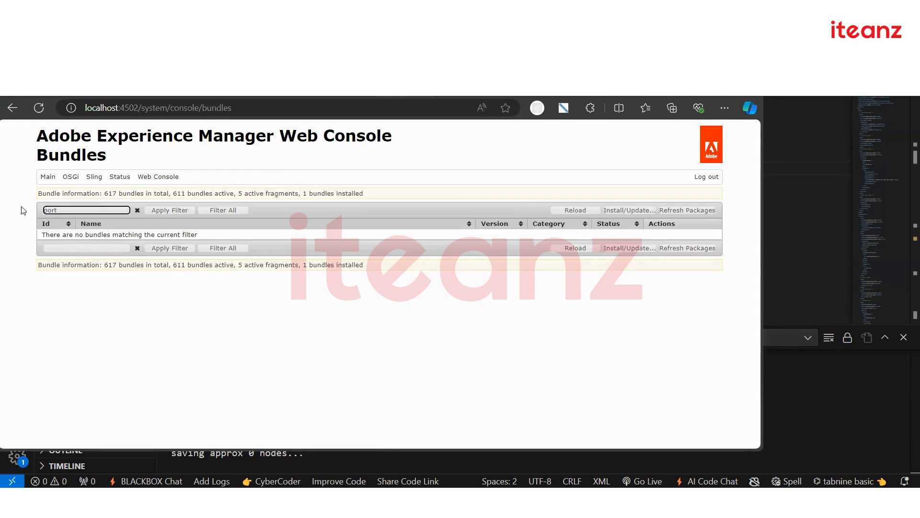
pyautogui.press('BackSpace')
pyautogui.press('BackSpace')
pyautogui.press('BackSpace')
pyautogui.press('BackSpace')
pyautogui.write('core.')
pyautogui.press('Return')
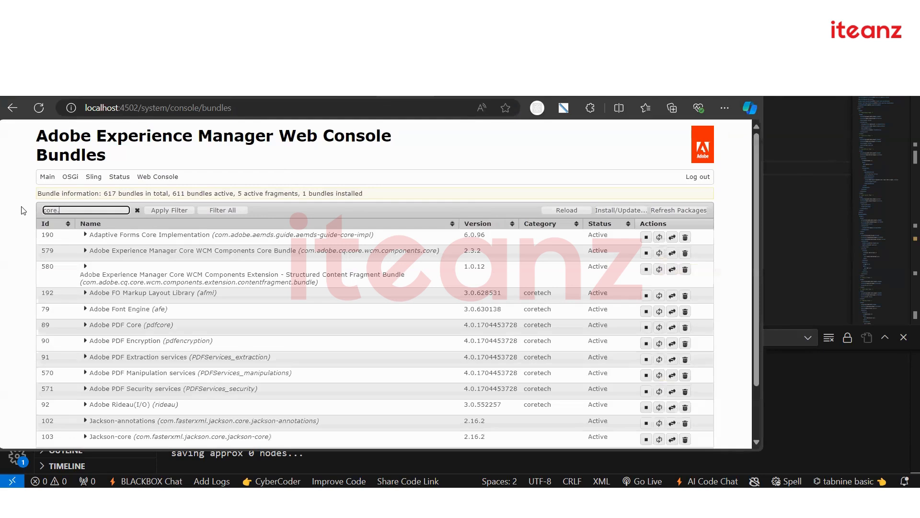
pyautogui.write('wcm')
pyautogui.press('Return')
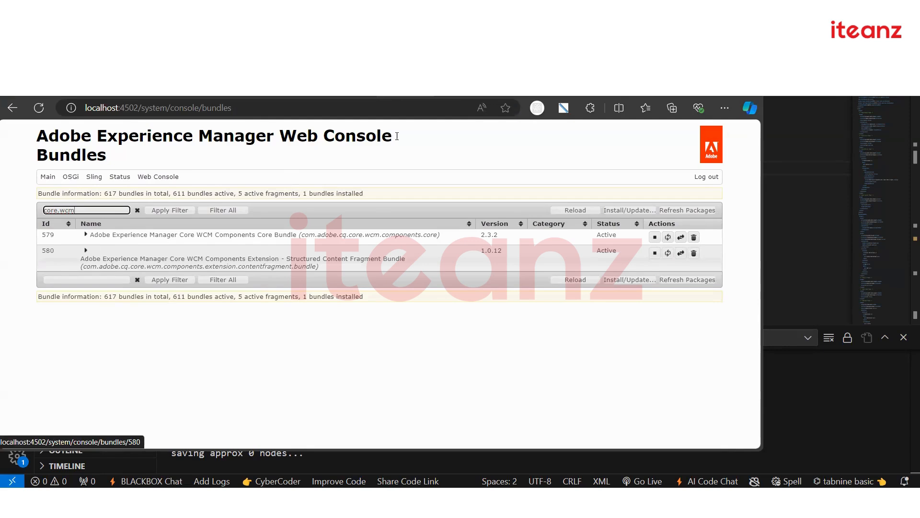
# Go back to CRX Package Manager, reload it, and scroll up to the mysite packages
pyautogui.click(12, 109)
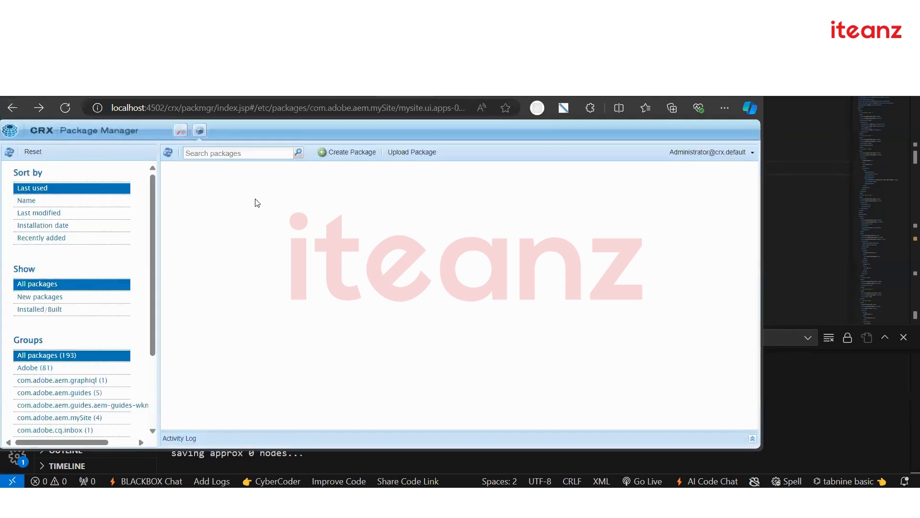
pyautogui.click(67, 108)
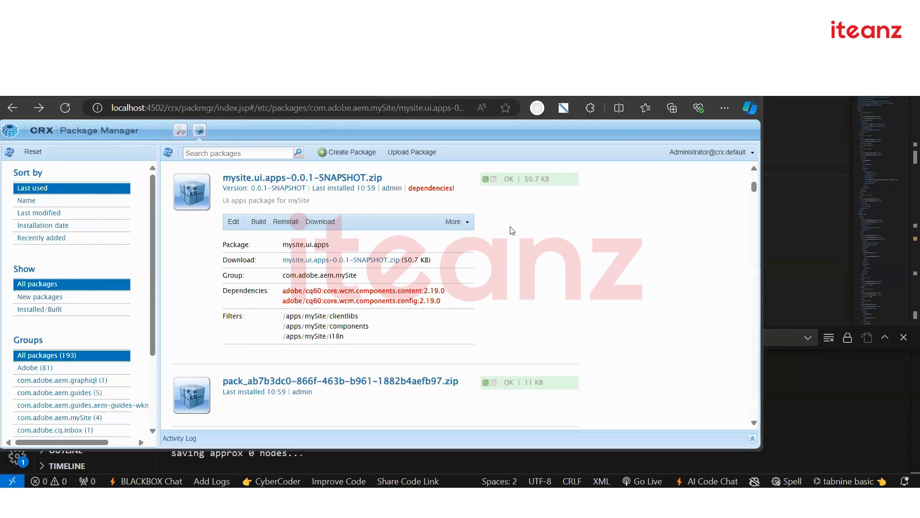
pyautogui.scroll(3, 500, 264)
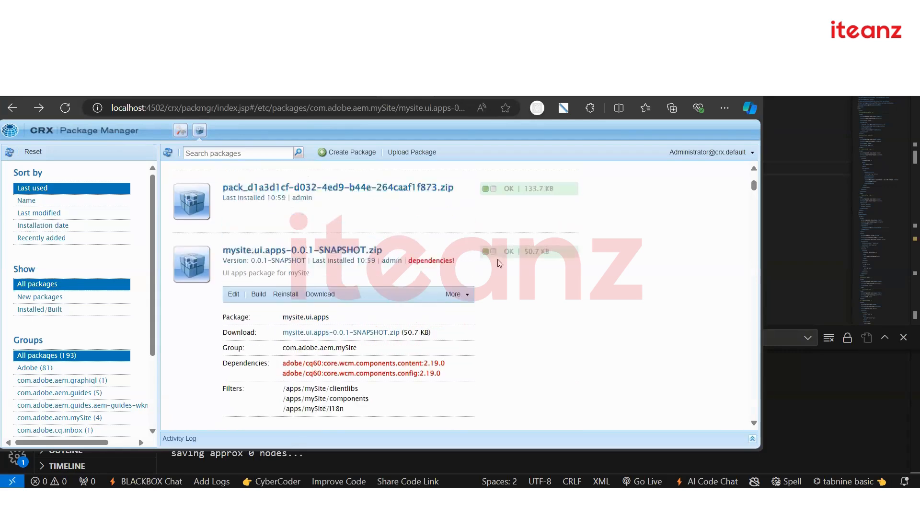
pyautogui.scroll(1, 360, 263)
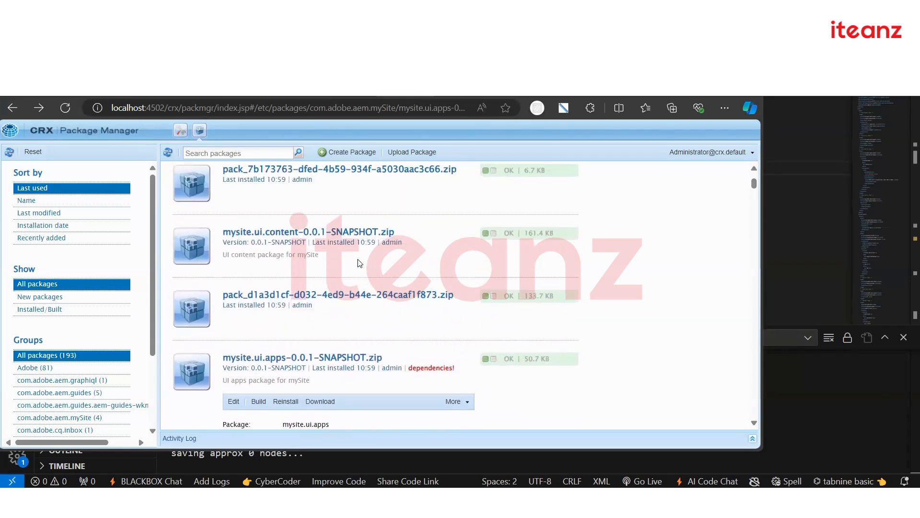
pyautogui.scroll(3, 355, 263)
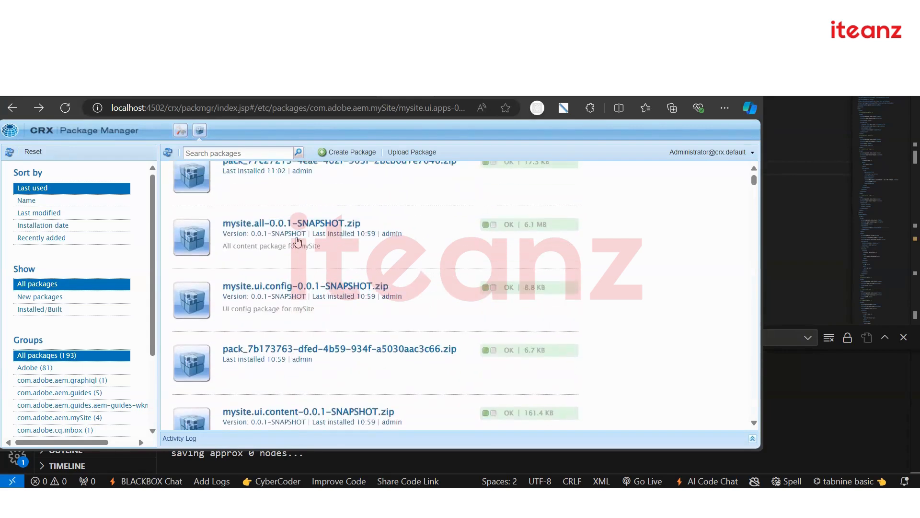
# Search packages for 'core' and scroll through the core.wcm.components 2.3.2 results
pyautogui.click(229, 151)
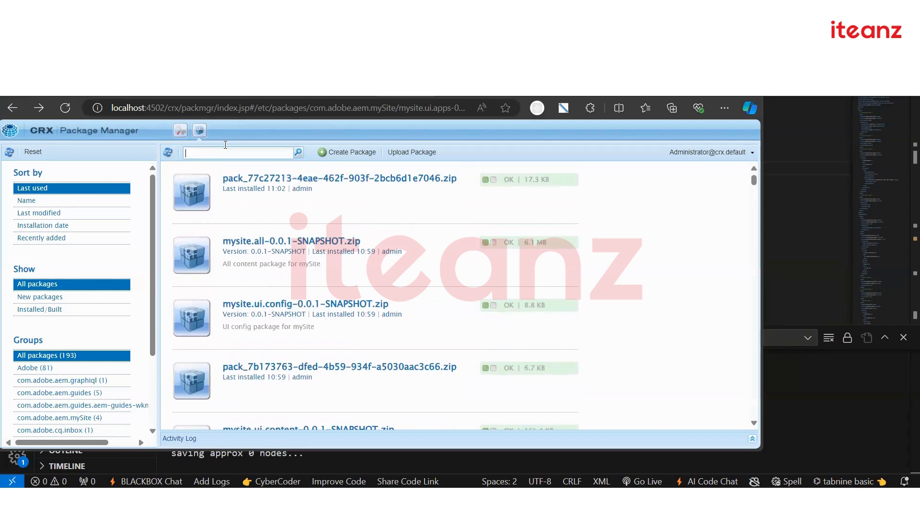
pyautogui.write('core')
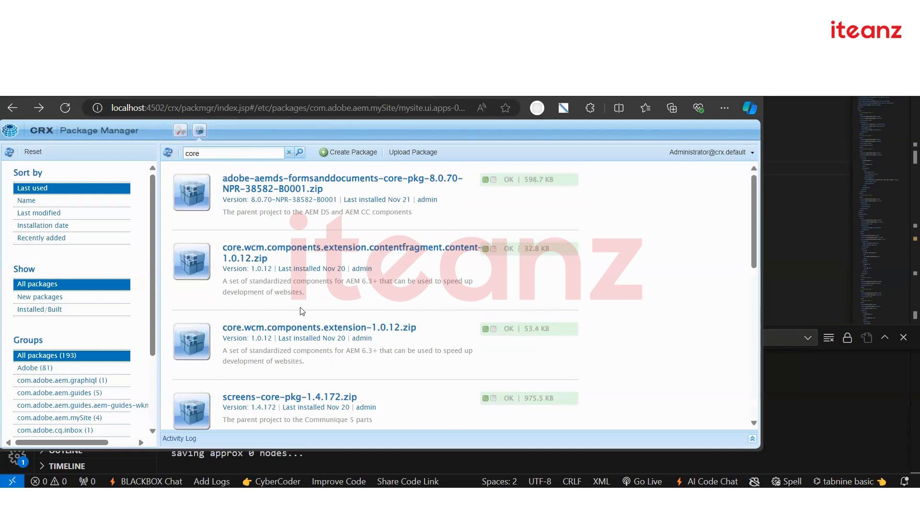
pyautogui.scroll(-3, 309, 306)
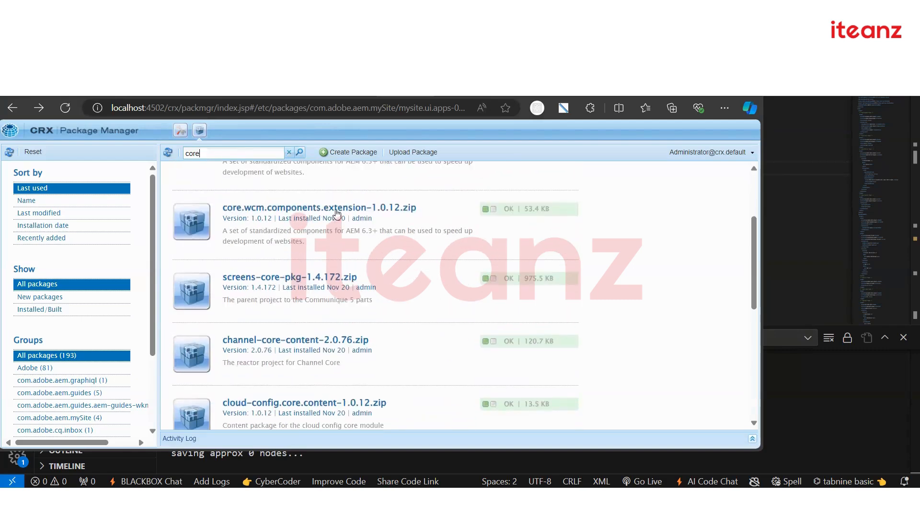
pyautogui.scroll(-6, 323, 335)
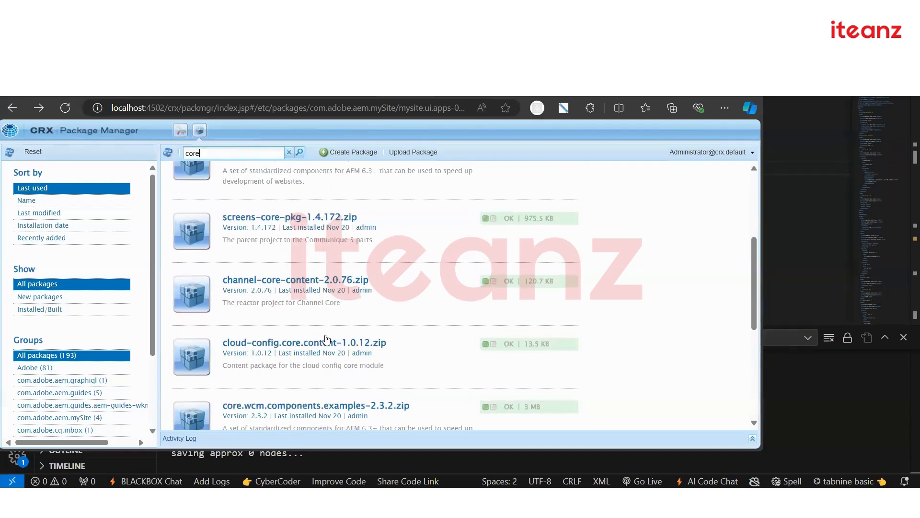
pyautogui.scroll(-2, 324, 297)
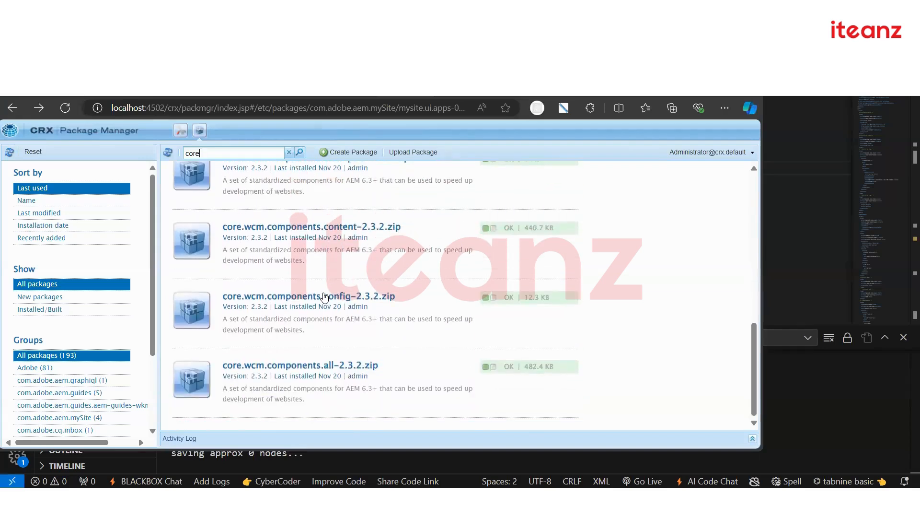
pyautogui.scroll(10, 324, 288)
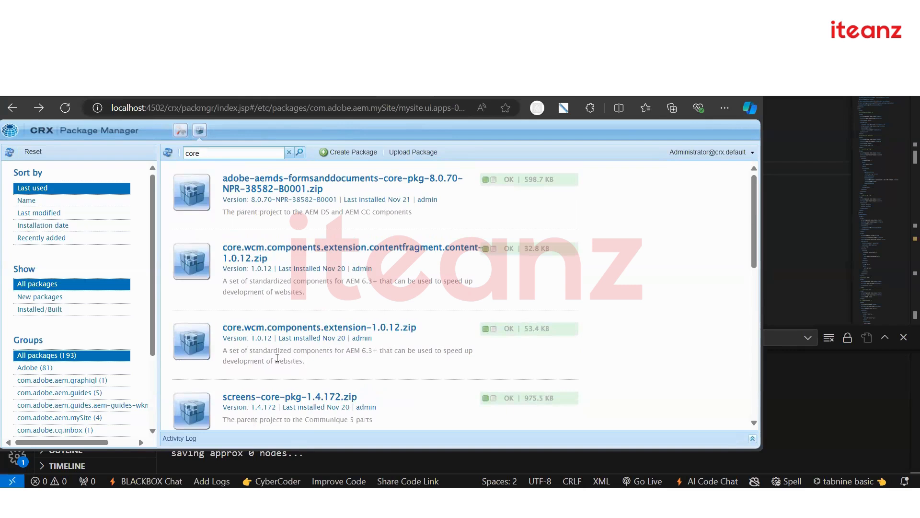
pyautogui.scroll(-1, 277, 357)
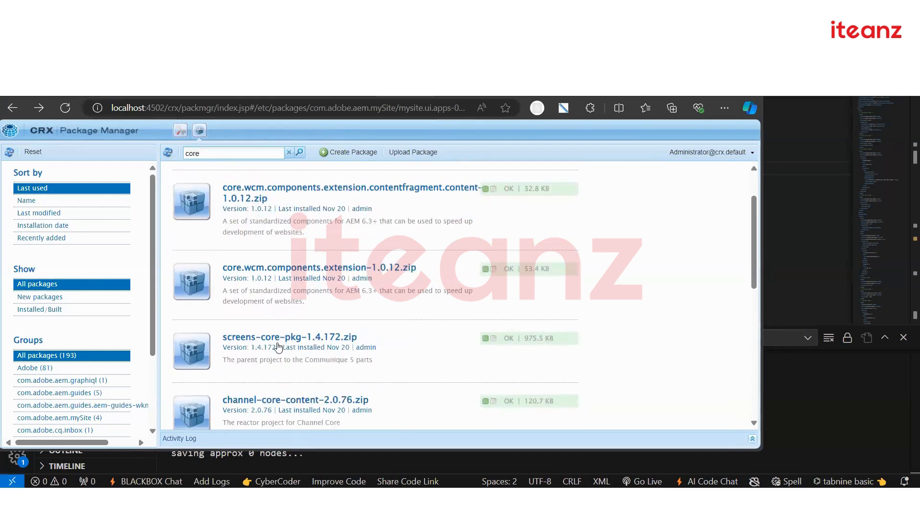
pyautogui.scroll(1, 277, 335)
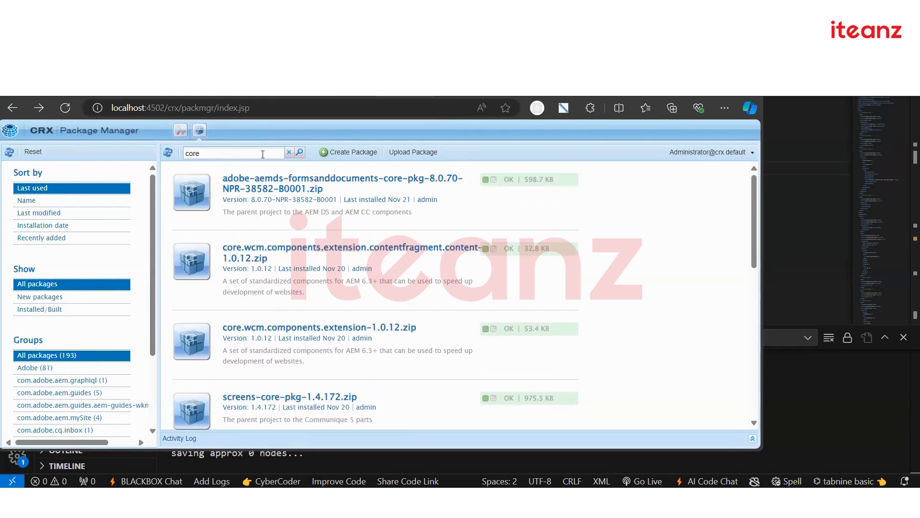
# Clear the search and expand mysite.ui.config, mysite.ui.content and mysite.ui.apps details
pyautogui.click(289, 152)
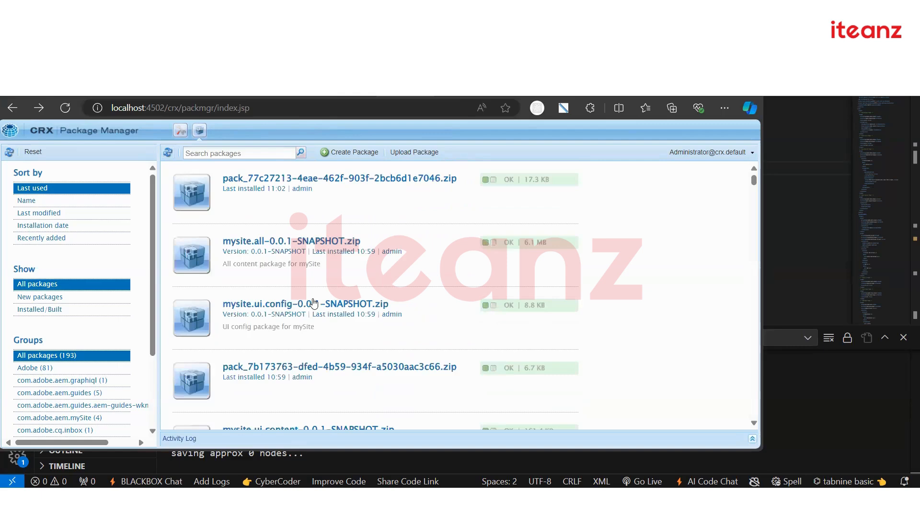
pyautogui.scroll(-1, 305, 269)
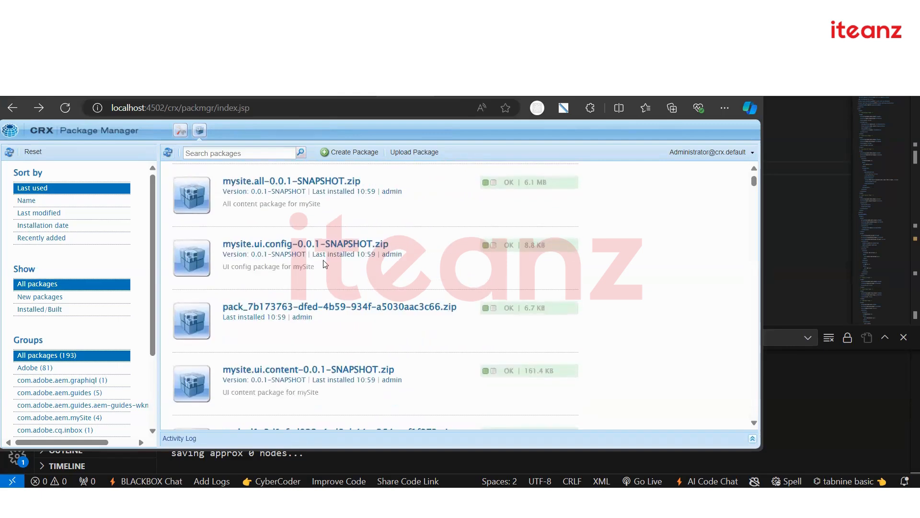
pyautogui.click(413, 246)
pyautogui.scroll(-1, 370, 267)
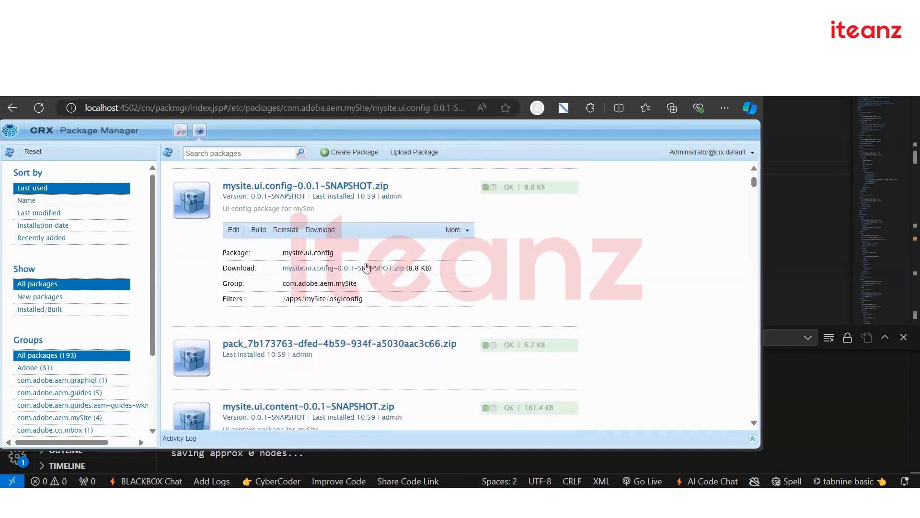
pyautogui.scroll(2, 374, 307)
pyautogui.scroll(-3, 384, 318)
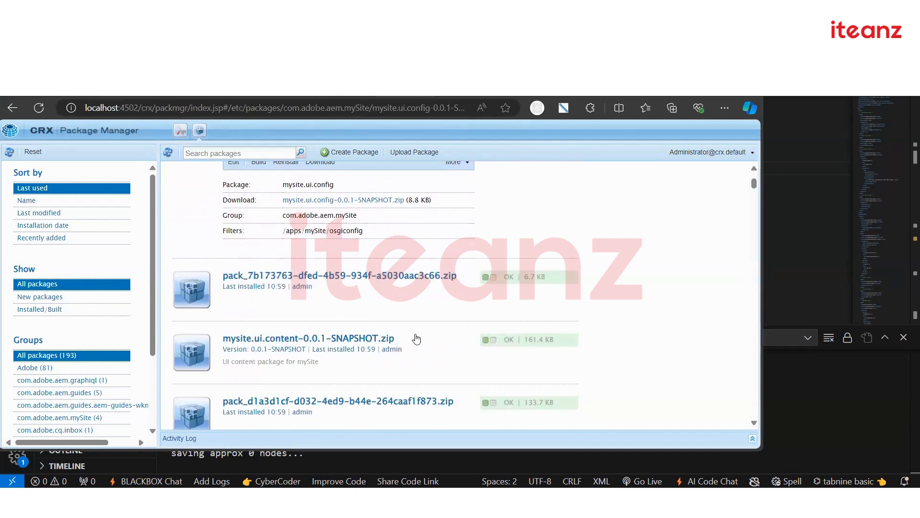
pyautogui.click(411, 338)
pyautogui.scroll(-2, 411, 325)
pyautogui.click(398, 323)
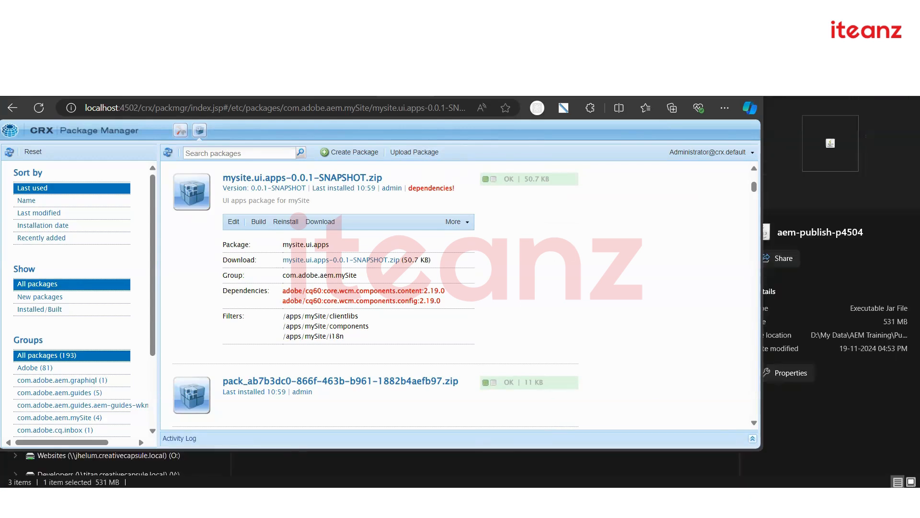
# Run mvn clean install -PautoInstallPackage, then bring the browser's Package Manager forward
pyautogui.press('super')
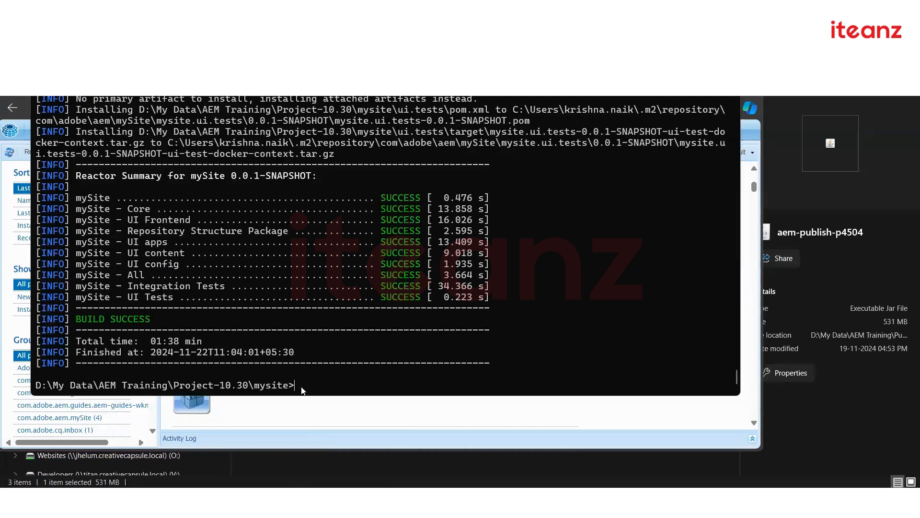
pyautogui.write('-PautoInstallPackagePublish')
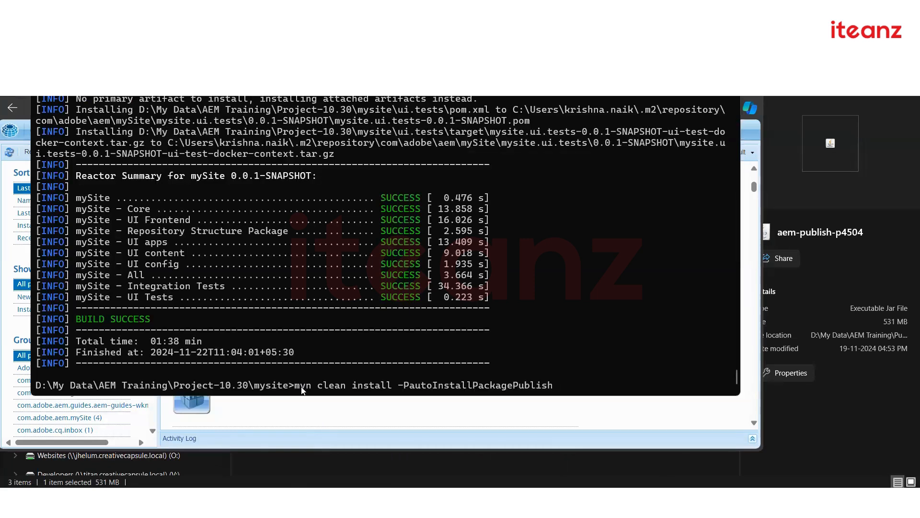
pyautogui.press('BackSpace')
pyautogui.press('BackSpace')
pyautogui.press('BackSpace')
pyautogui.press('BackSpace')
pyautogui.press('BackSpace')
pyautogui.press('BackSpace')
pyautogui.press('BackSpace')
pyautogui.press('BackSpace')
pyautogui.press('BackSpace')
pyautogui.press('BackSpace')
pyautogui.press('BackSpace')
pyautogui.press('BackSpace')
pyautogui.press('BackSpace')
pyautogui.press('BackSpace')
pyautogui.press('BackSpace')
pyautogui.press('BackSpace')
pyautogui.press('BackSpace')
pyautogui.press('BackSpace')
pyautogui.press('BackSpace')
pyautogui.press('BackSpace')
pyautogui.press('BackSpace')
pyautogui.press('BackSpace')
pyautogui.press('BackSpace')
pyautogui.press('BackSpace')
pyautogui.press('BackSpace')
pyautogui.press('BackSpace')
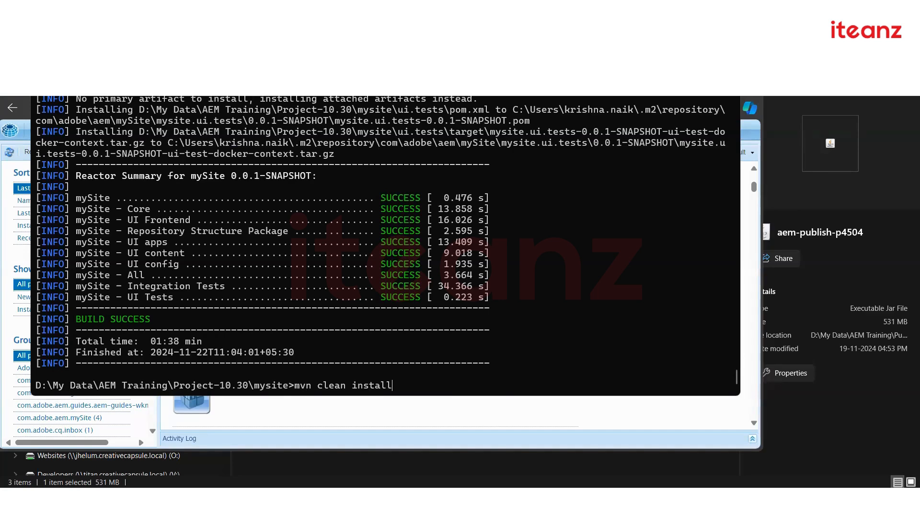
pyautogui.press('Up')
pyautogui.press('Up')
pyautogui.press('Up')
pyautogui.press('Down')
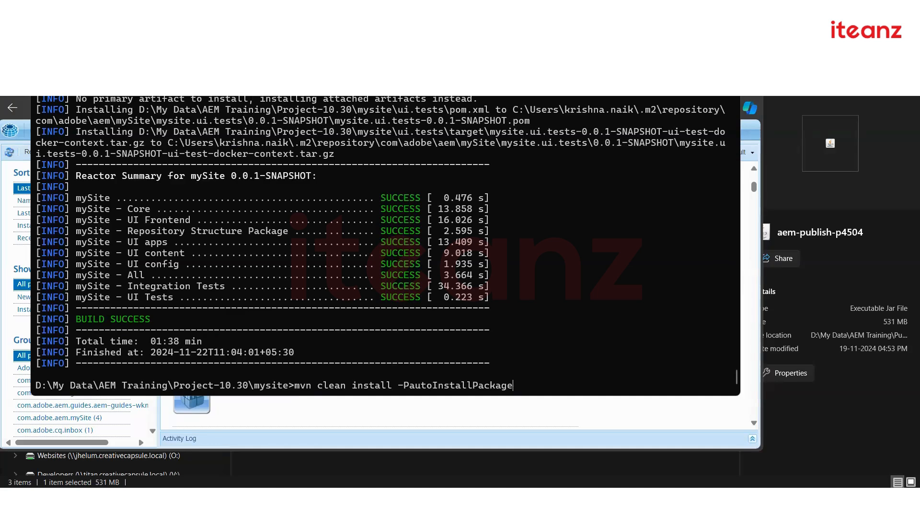
pyautogui.press('Return')
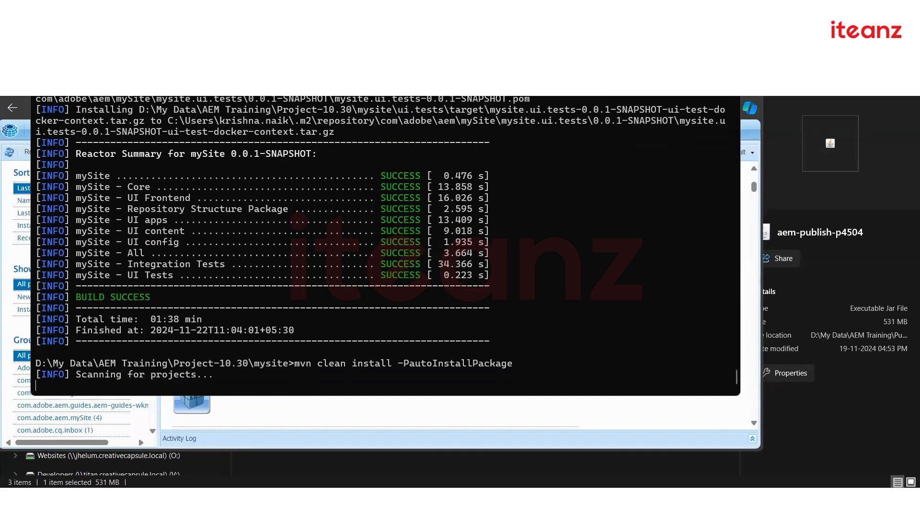
pyautogui.click(477, 433)
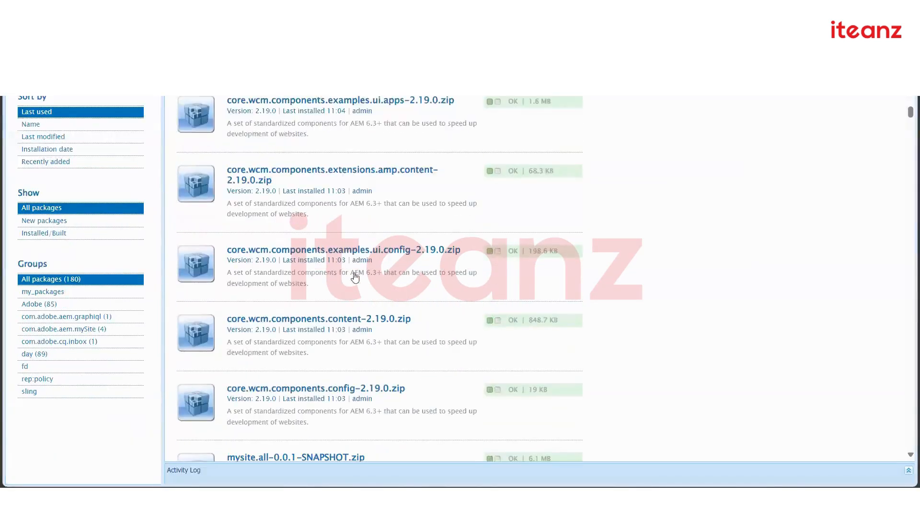
# Reload Package Manager, inspect mysite.ui.apps core.wcm.components dependencies, then view the finished Maven build
pyautogui.scroll(-3, 381, 218)
pyautogui.scroll(2, 339, 293)
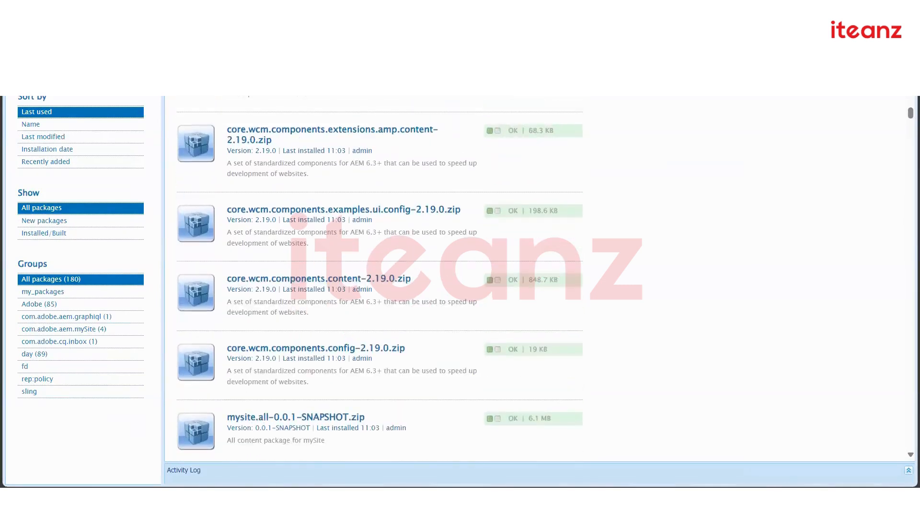
pyautogui.press('F5')
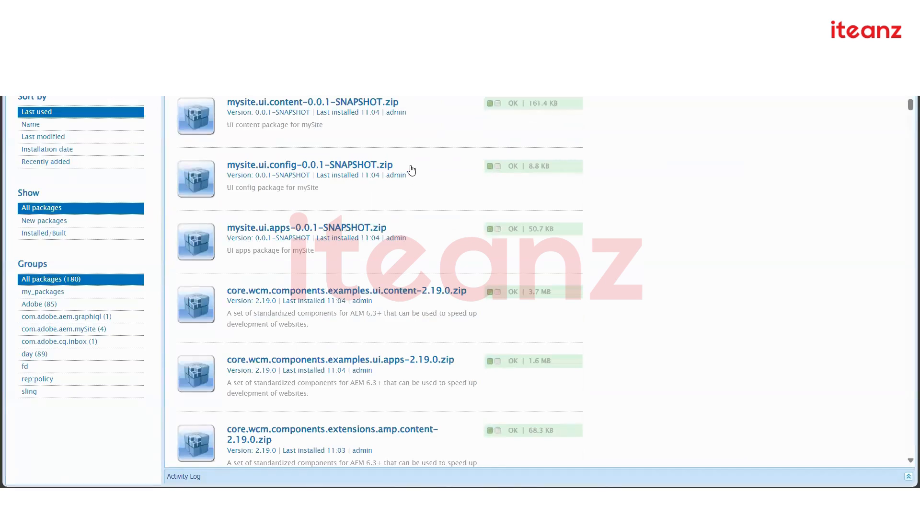
pyautogui.click(415, 173)
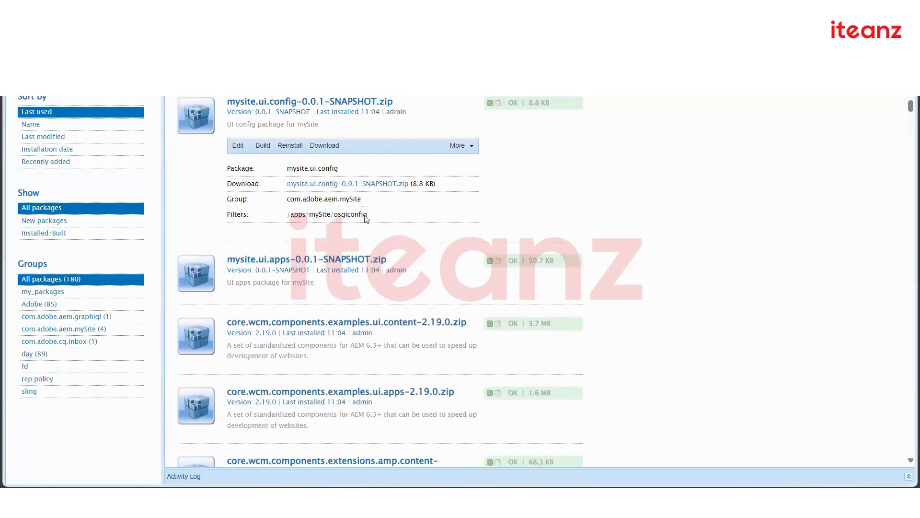
pyautogui.click(405, 320)
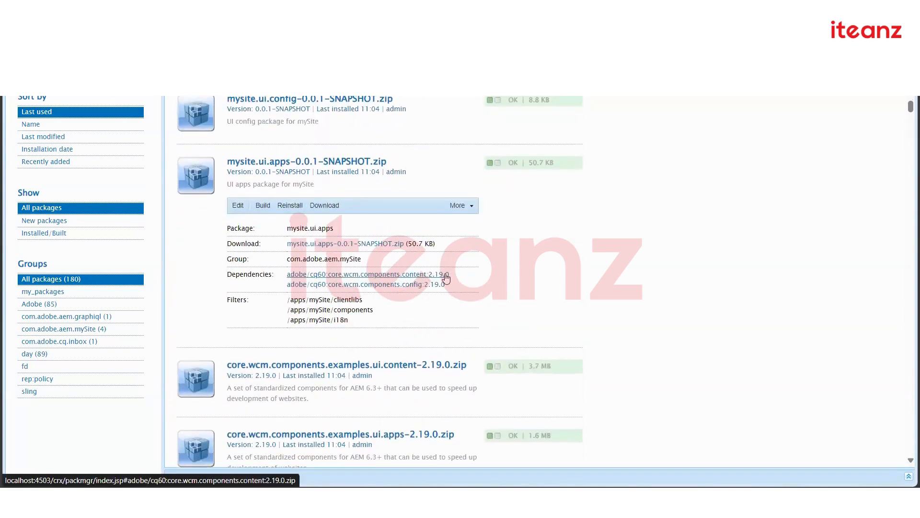
pyautogui.moveTo(466, 275); pyautogui.dragTo(288, 274)
pyautogui.click(667, 258)
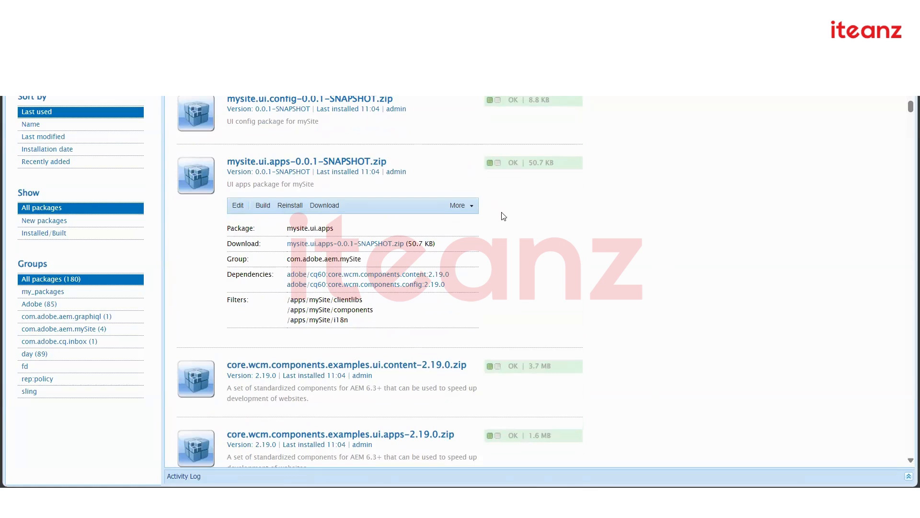
pyautogui.hotkey('alt', 'Tab')
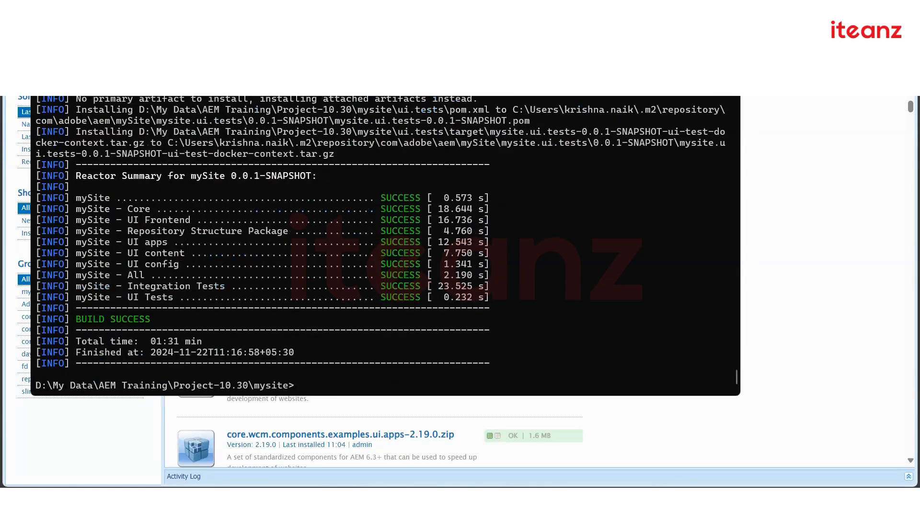
# Refresh the localhost:4502 package list, browse the 180 packages on localhost:4503, then return to 4502
pyautogui.click(672, 44)
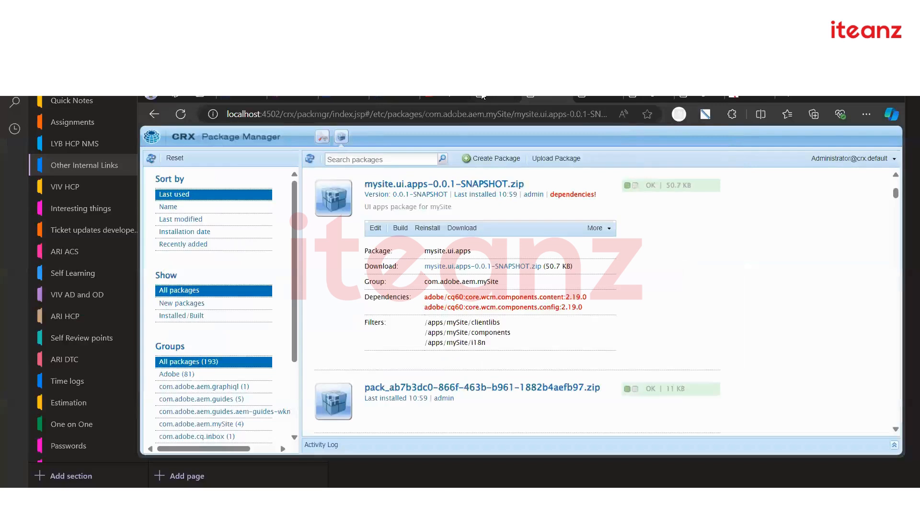
pyautogui.click(180, 114)
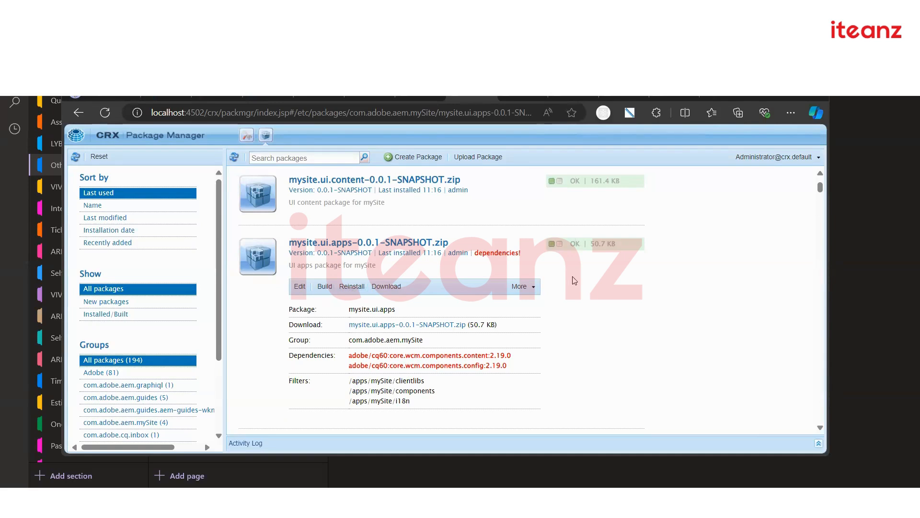
pyautogui.click(511, 97)
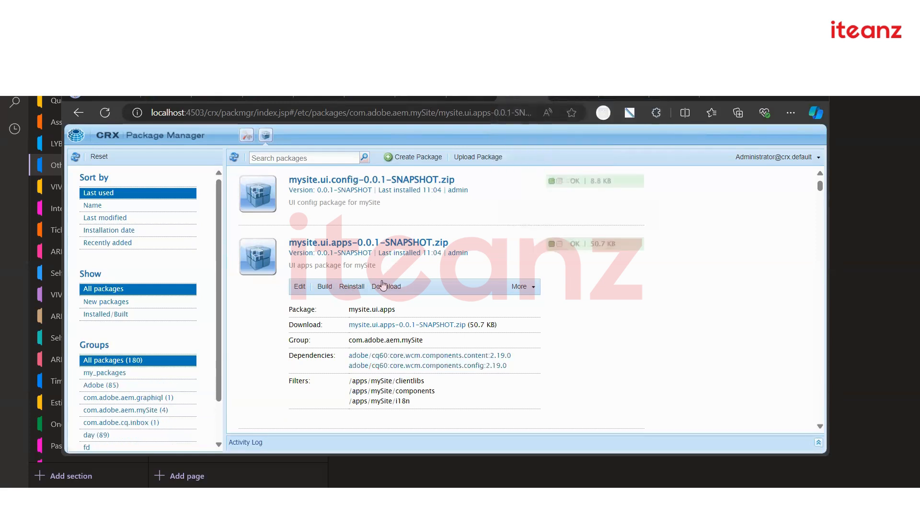
pyautogui.scroll(-3, 382, 282)
pyautogui.scroll(-1, 383, 299)
pyautogui.scroll(-1, 382, 298)
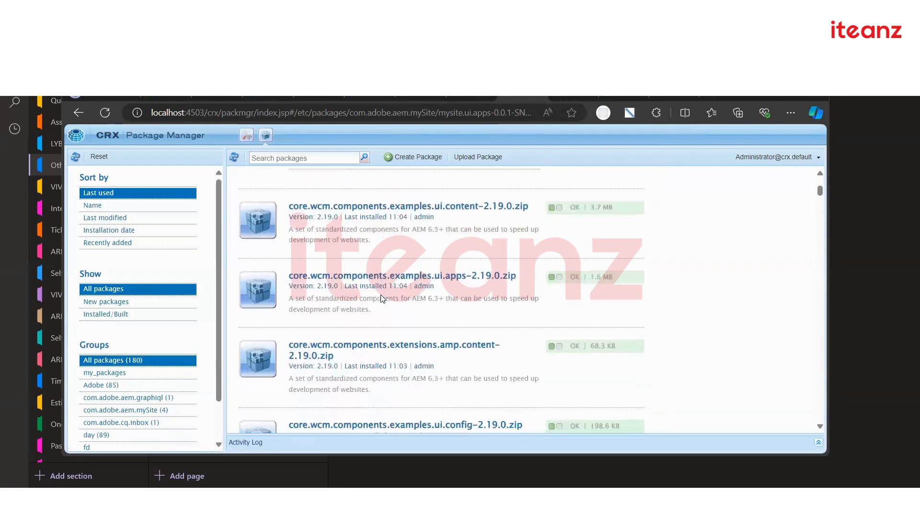
pyautogui.scroll(-1, 381, 293)
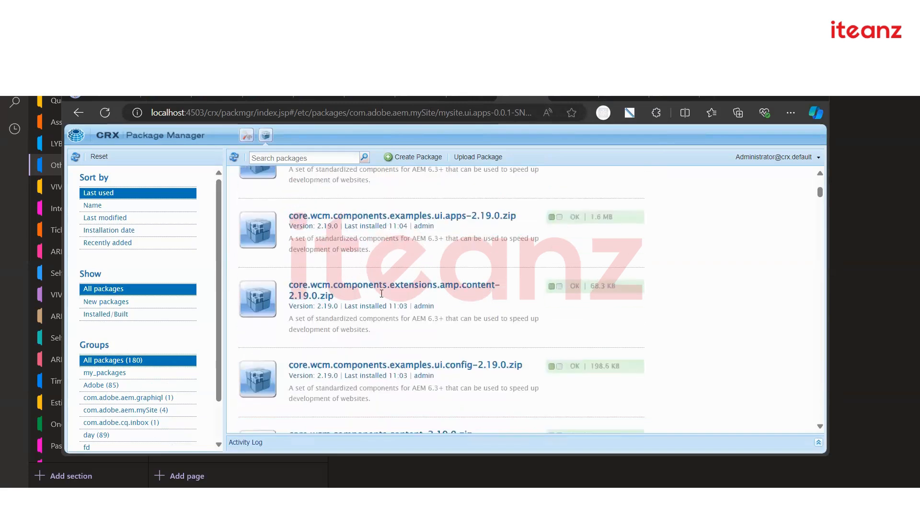
pyautogui.scroll(-1, 382, 297)
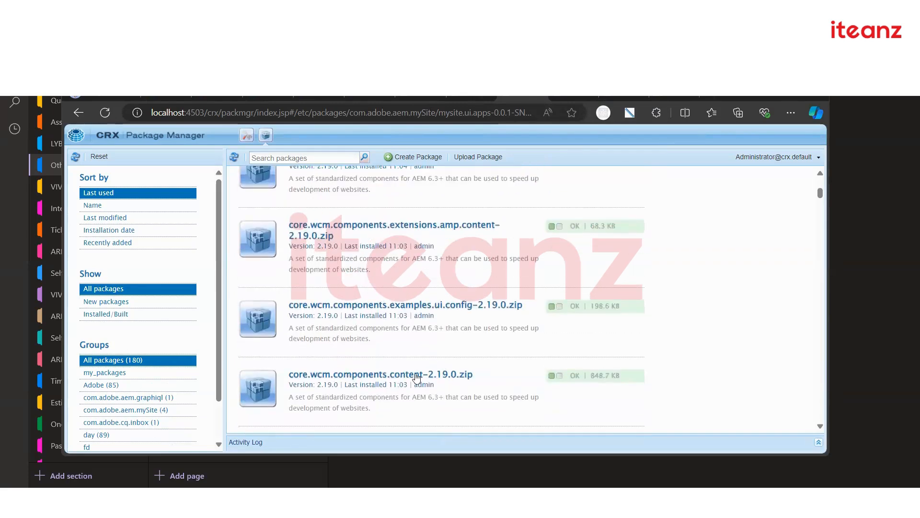
pyautogui.scroll(-2, 406, 355)
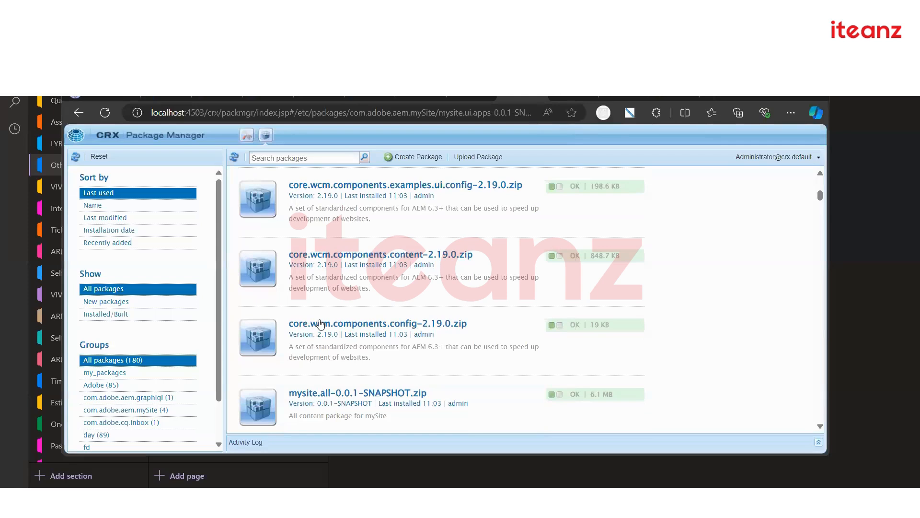
pyautogui.scroll(-2, 379, 331)
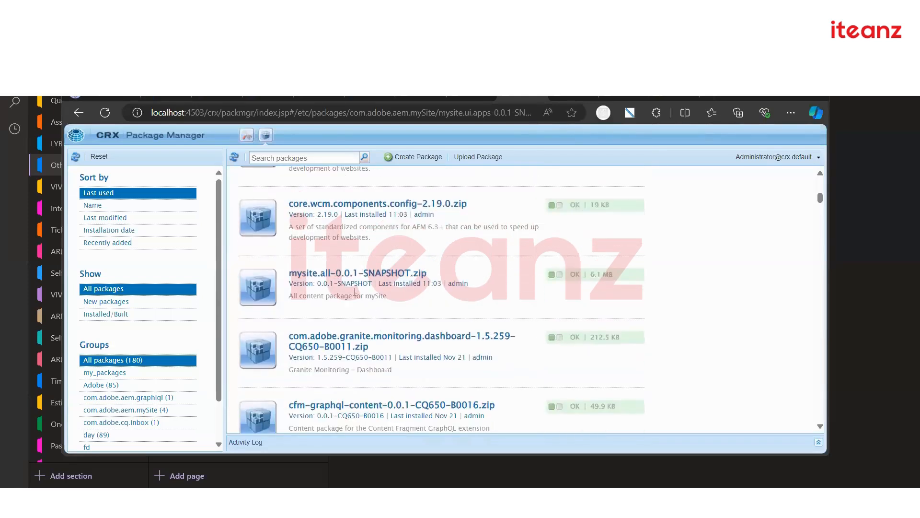
pyautogui.scroll(-3, 392, 318)
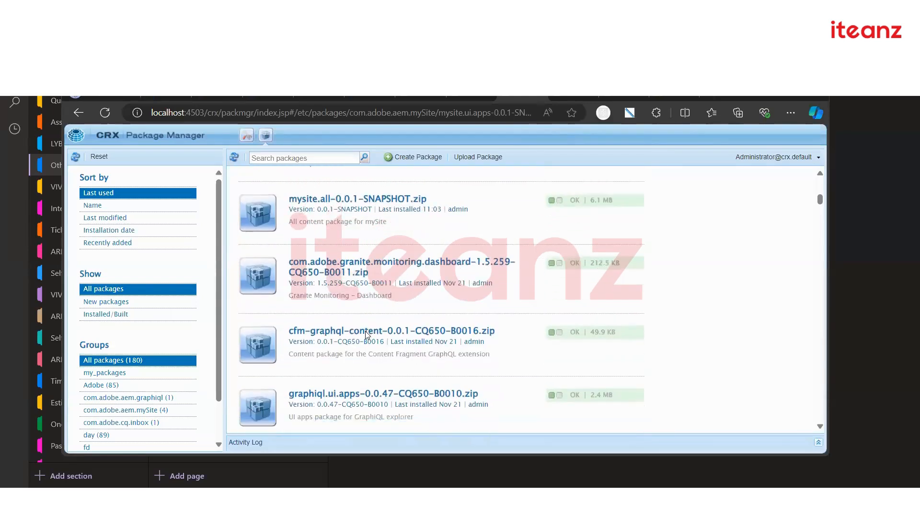
pyautogui.scroll(-5, 368, 332)
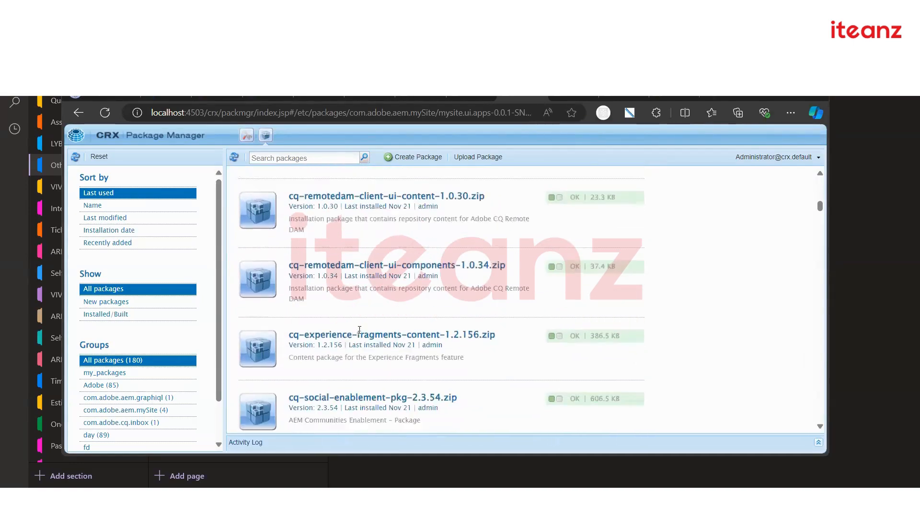
pyautogui.scroll(-2, 357, 334)
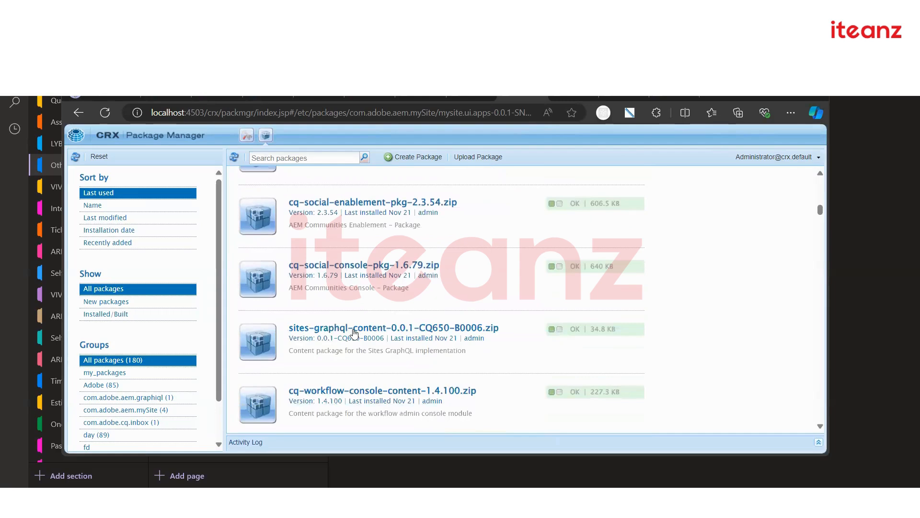
pyautogui.scroll(-3, 355, 332)
pyautogui.scroll(6, 455, 260)
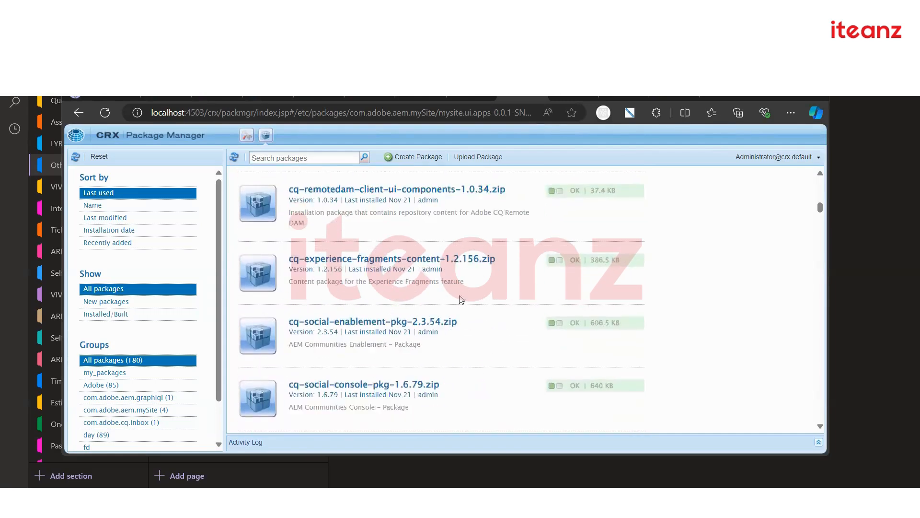
pyautogui.click(459, 98)
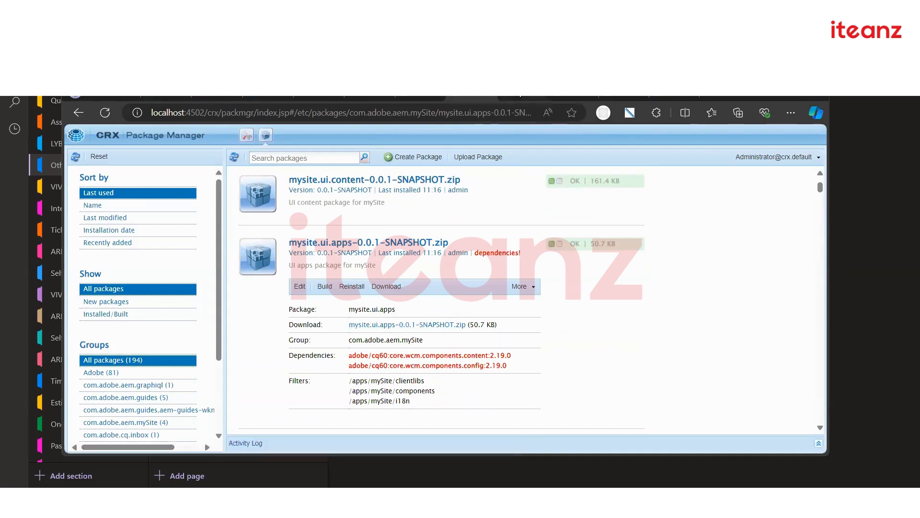
# Download the core.wcm.components.config 2.19.0 package from the localhost:4503 Package Manager
pyautogui.click(516, 91)
pyautogui.scroll(10, 376, 330)
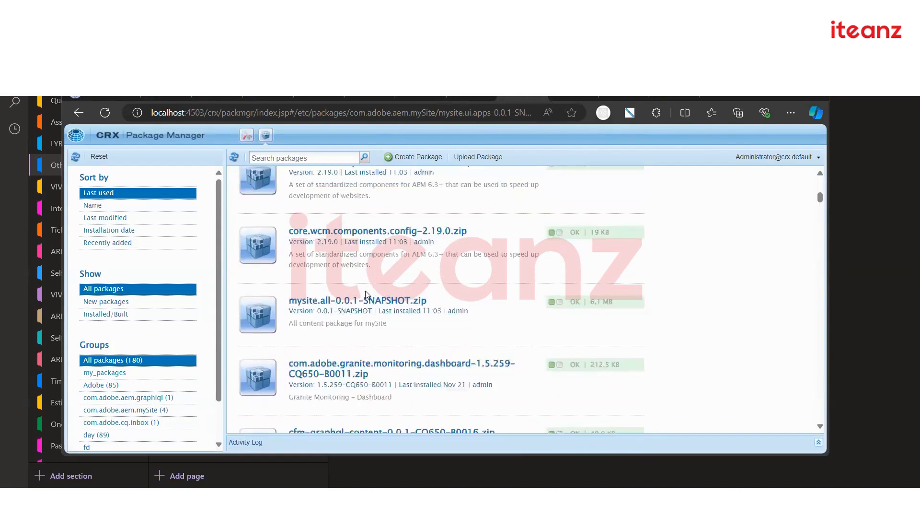
pyautogui.click(461, 393)
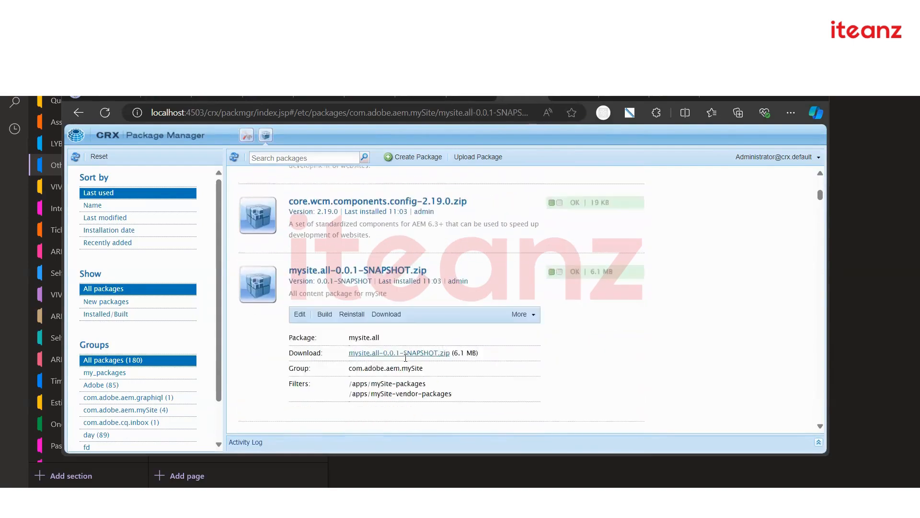
pyautogui.scroll(5, 431, 286)
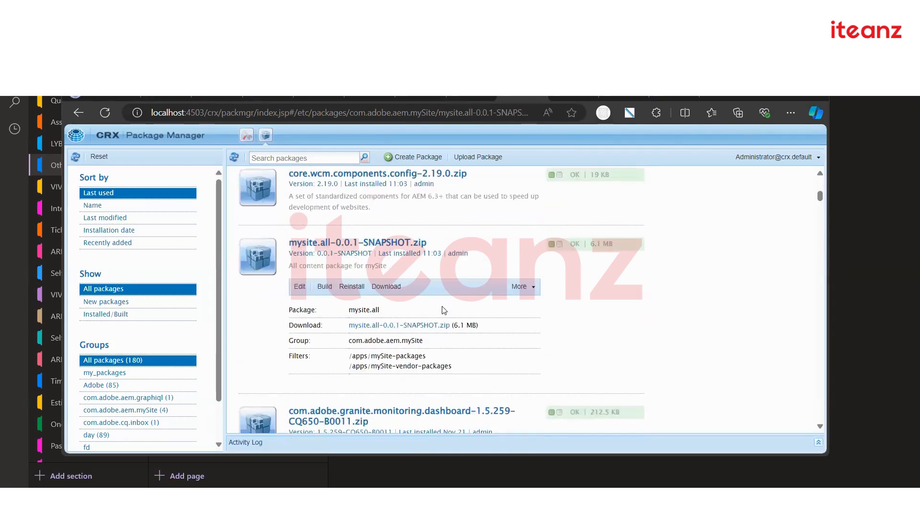
pyautogui.scroll(5, 388, 327)
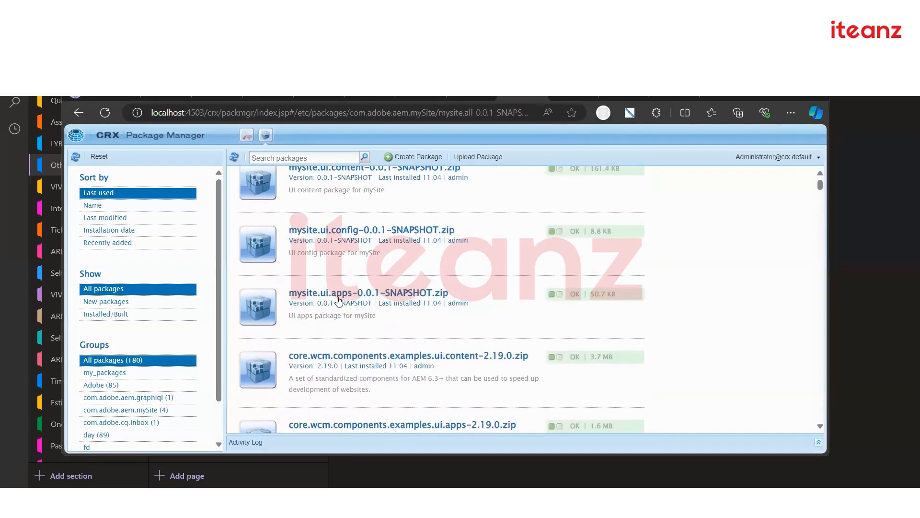
pyautogui.scroll(1, 363, 293)
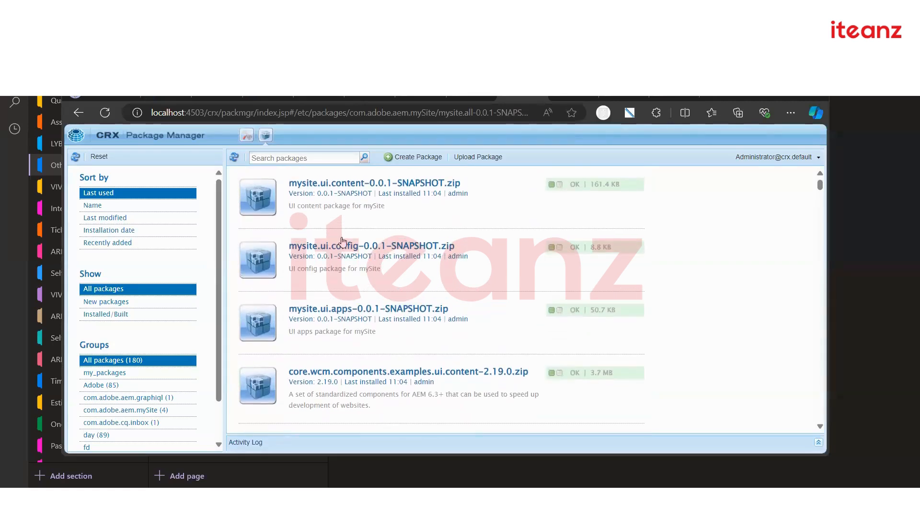
pyautogui.scroll(-3, 334, 329)
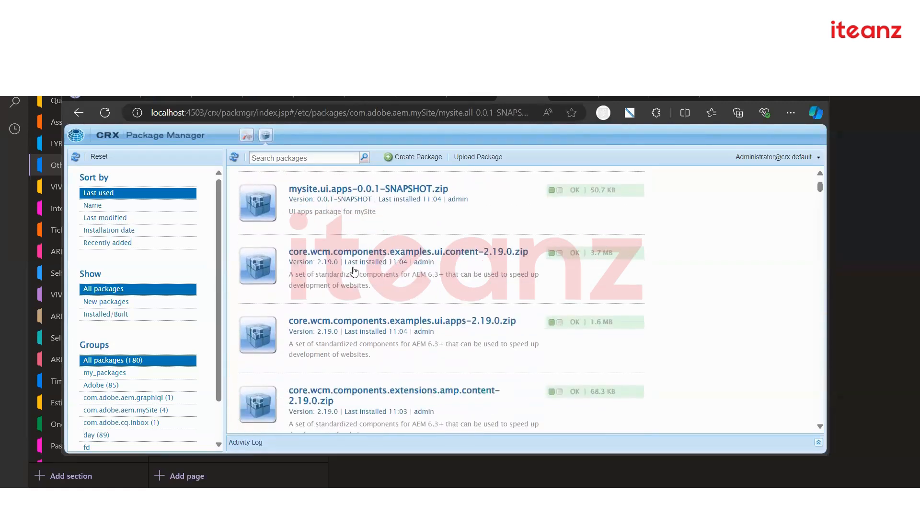
pyautogui.scroll(-6, 391, 297)
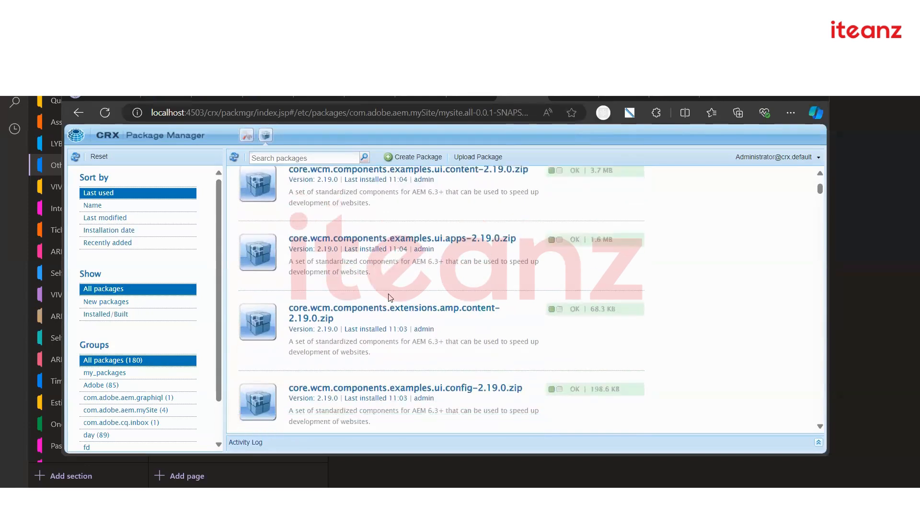
pyautogui.scroll(-3, 389, 298)
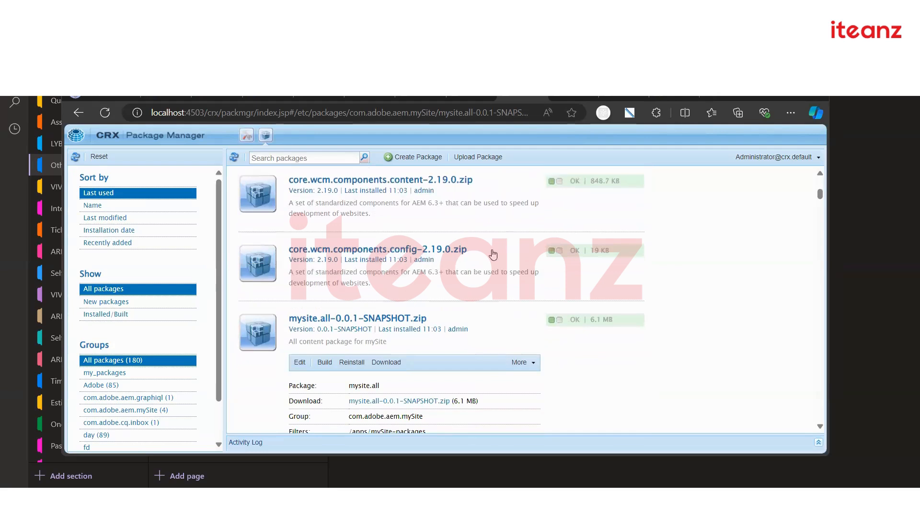
pyautogui.click(486, 250)
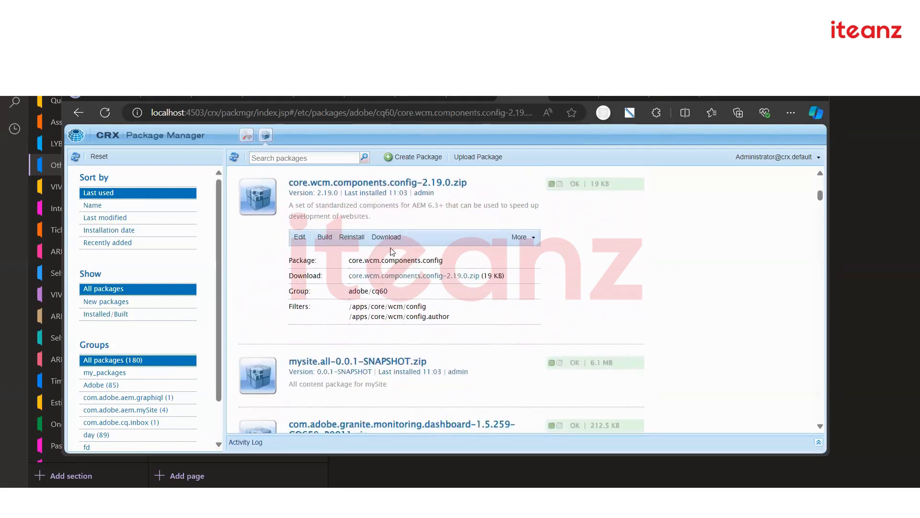
pyautogui.click(389, 242)
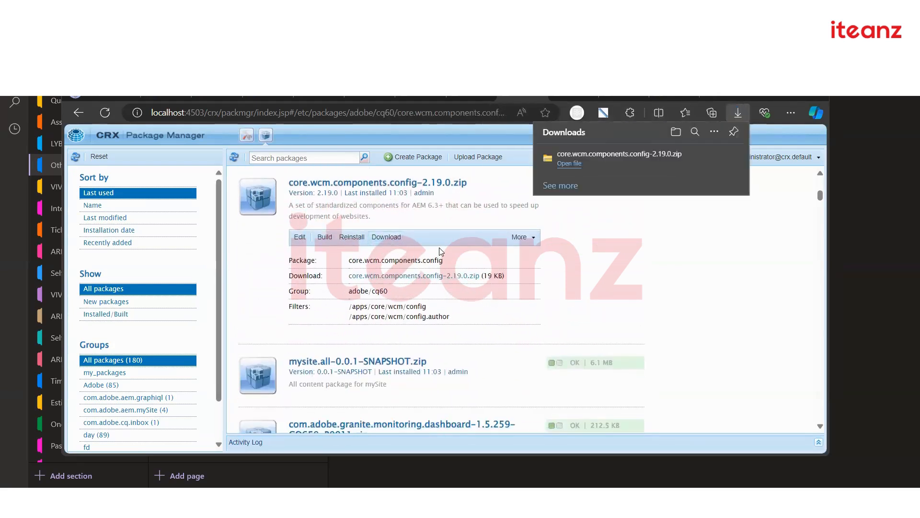
# Download the core.wcm.components.content 2.19.0 package and open the folder holding the downloads
pyautogui.scroll(1, 431, 254)
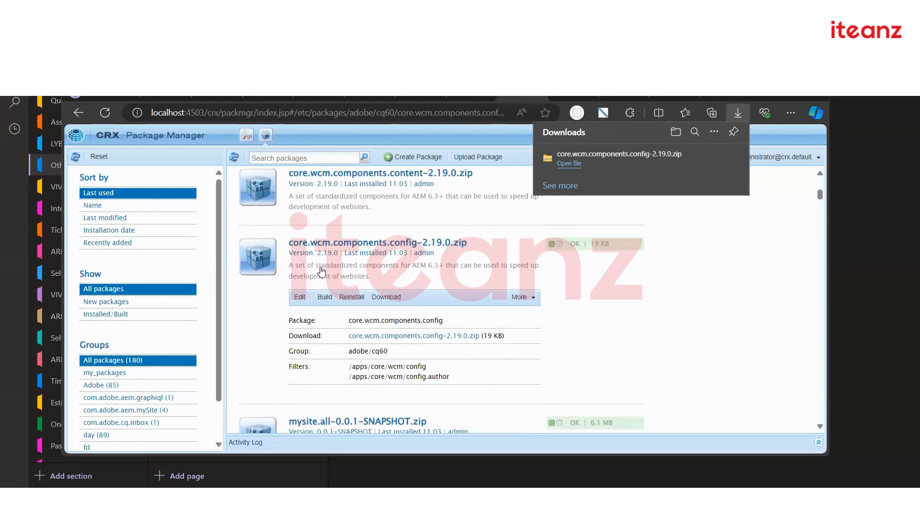
pyautogui.scroll(3, 492, 354)
pyautogui.click(438, 350)
pyautogui.scroll(-3, 390, 390)
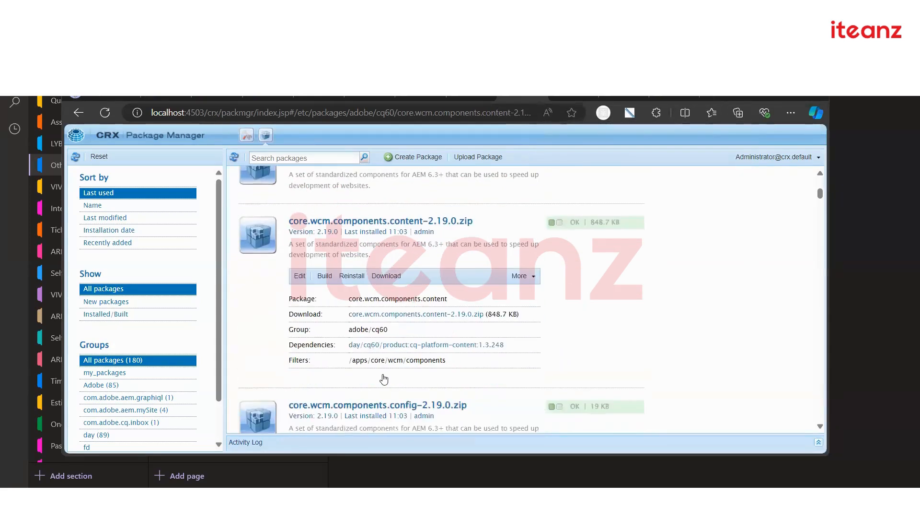
pyautogui.click(384, 243)
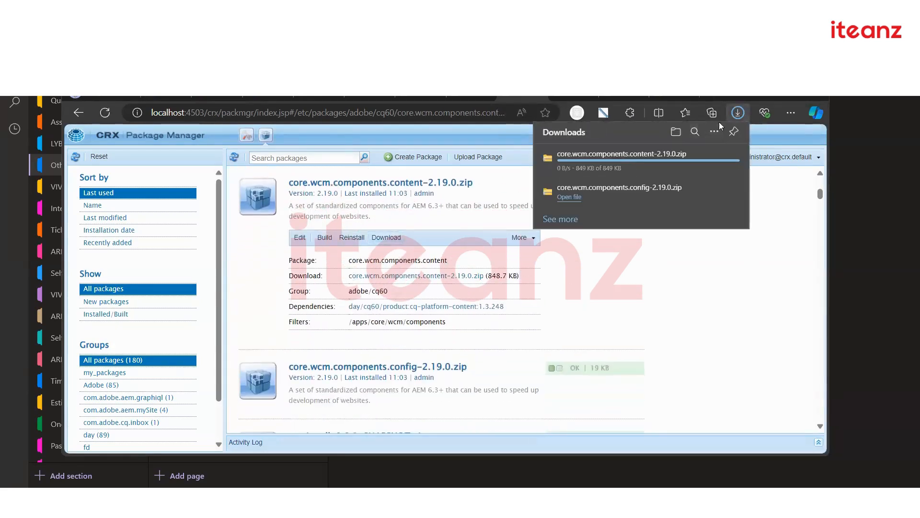
pyautogui.click(676, 132)
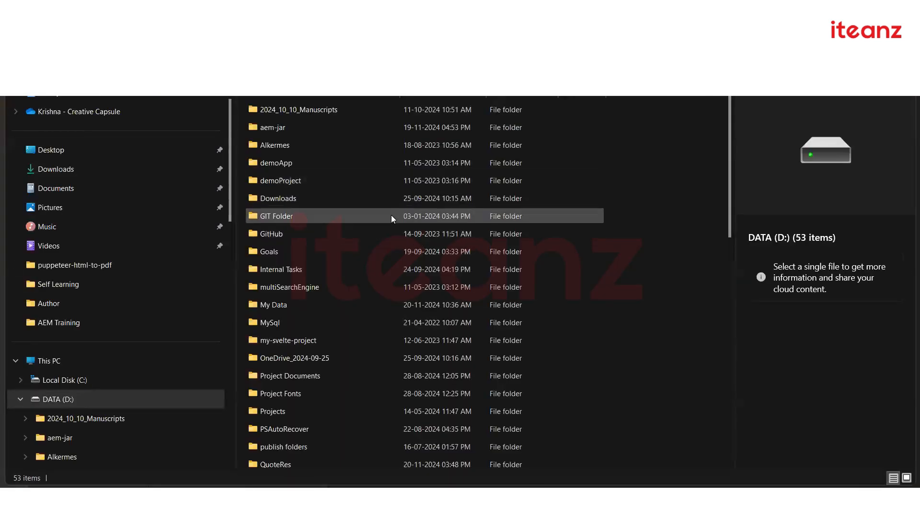
# Select the core.wcm.components.content and config 2.19.0 zips in the DATA (D:) file list
pyautogui.scroll(-5, 391, 217)
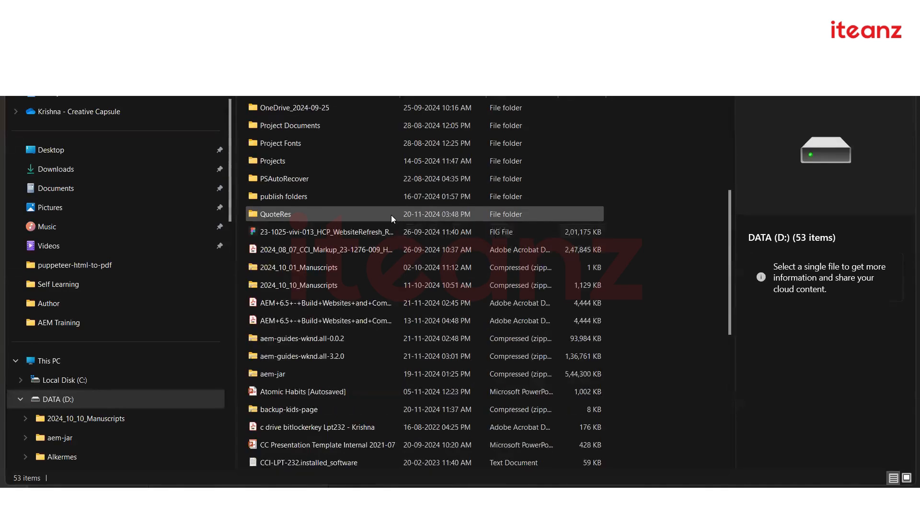
pyautogui.scroll(-6, 392, 216)
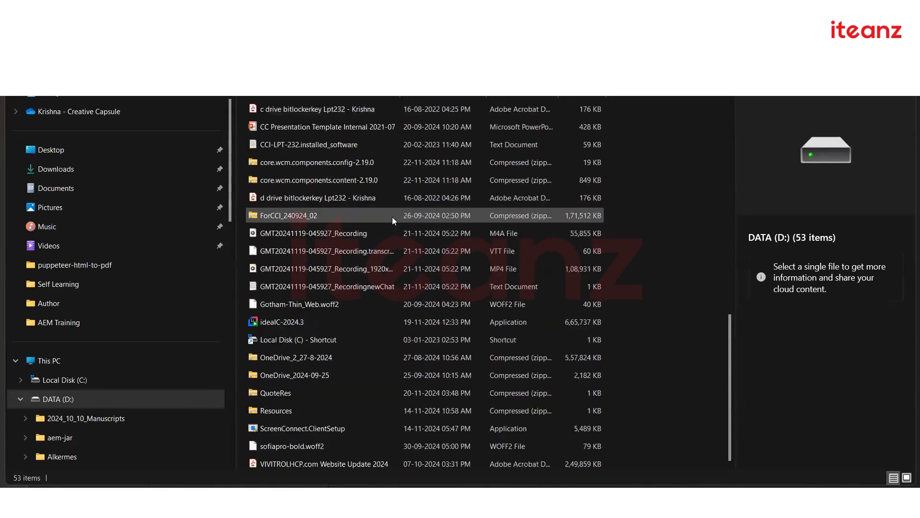
pyautogui.click(348, 180)
pyautogui.click(325, 163)
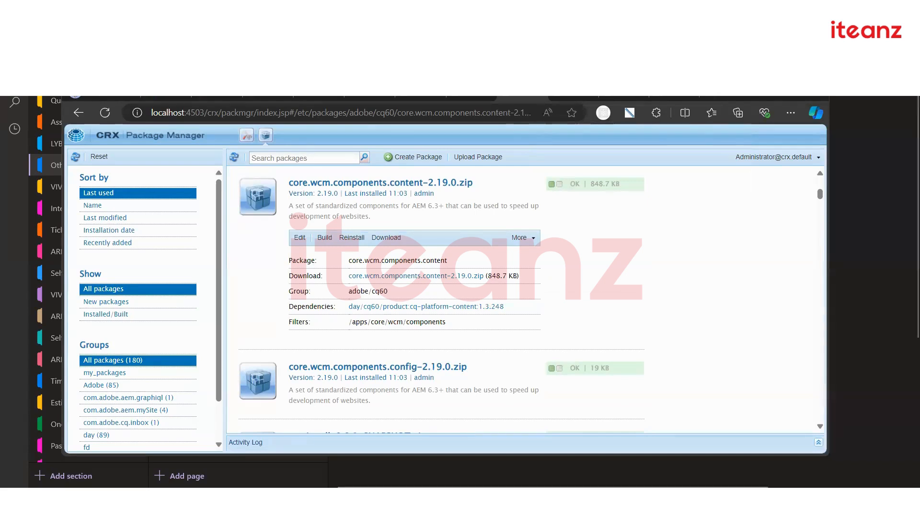
# In the localhost:4502 Package Manager, sort the upload file list by date modified, newest first
pyautogui.click(412, 95)
pyautogui.click(459, 95)
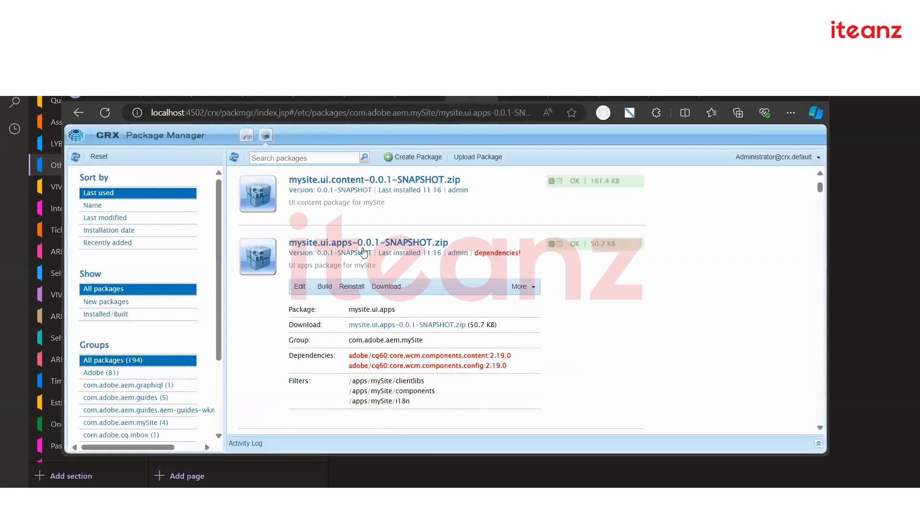
pyautogui.scroll(2, 366, 253)
pyautogui.scroll(-6, 406, 308)
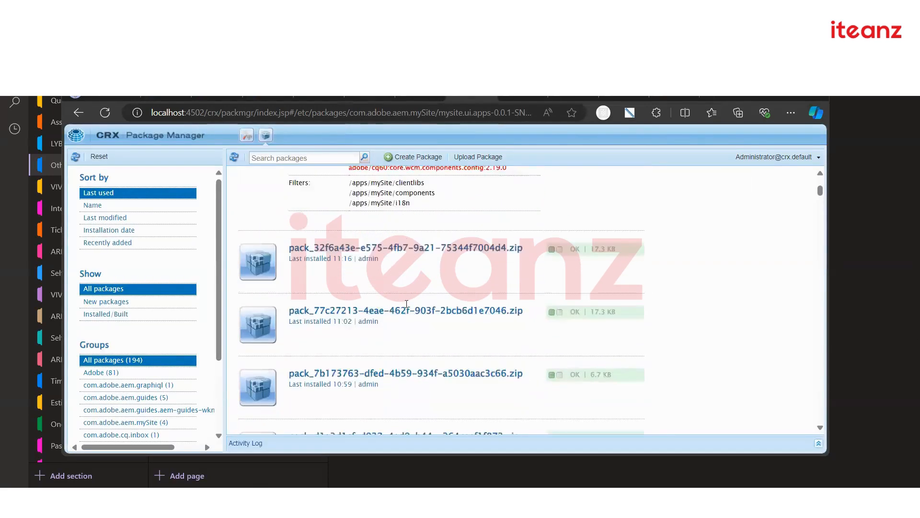
pyautogui.scroll(2, 552, 211)
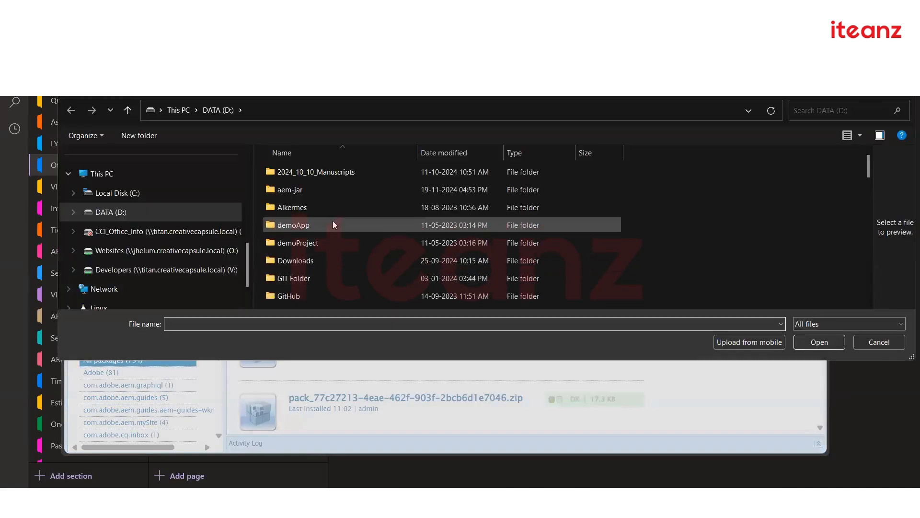
pyautogui.scroll(-5, 352, 233)
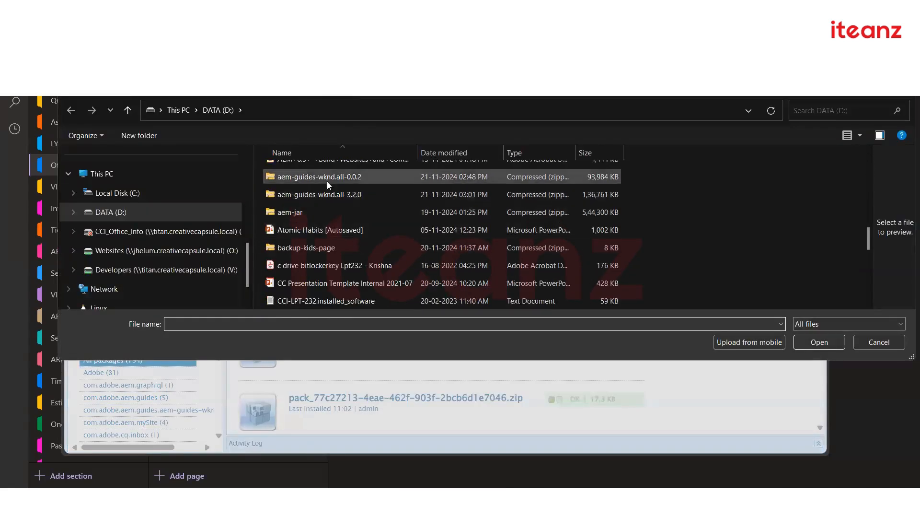
pyautogui.scroll(-3, 348, 207)
pyautogui.scroll(-4, 350, 209)
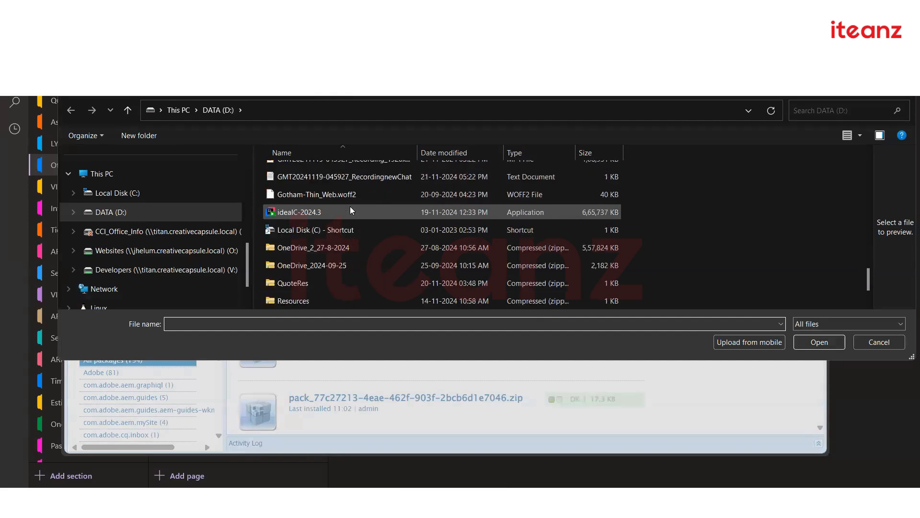
pyautogui.scroll(4, 350, 208)
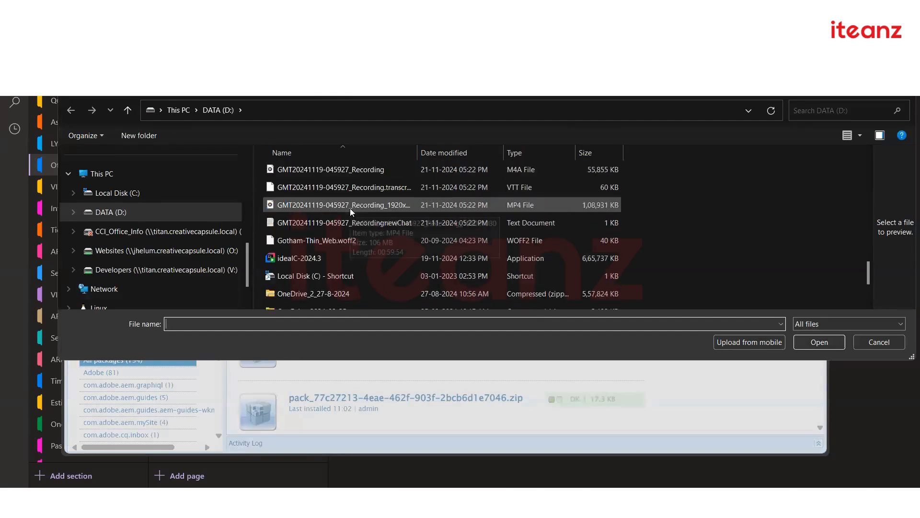
pyautogui.scroll(2, 361, 201)
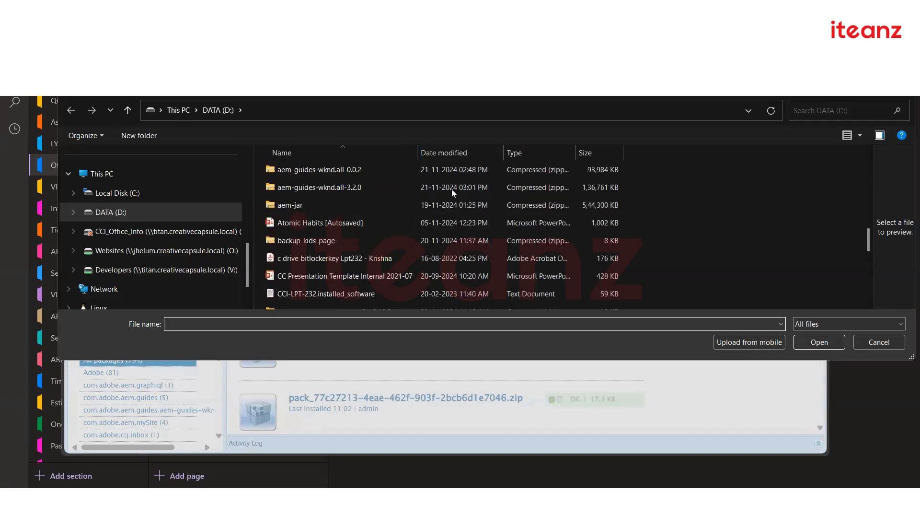
pyautogui.click(859, 136)
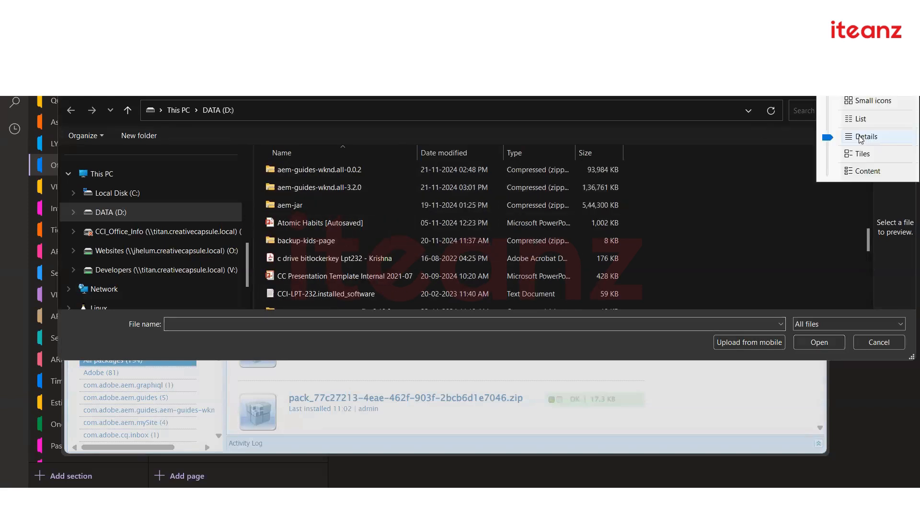
pyautogui.click(703, 128)
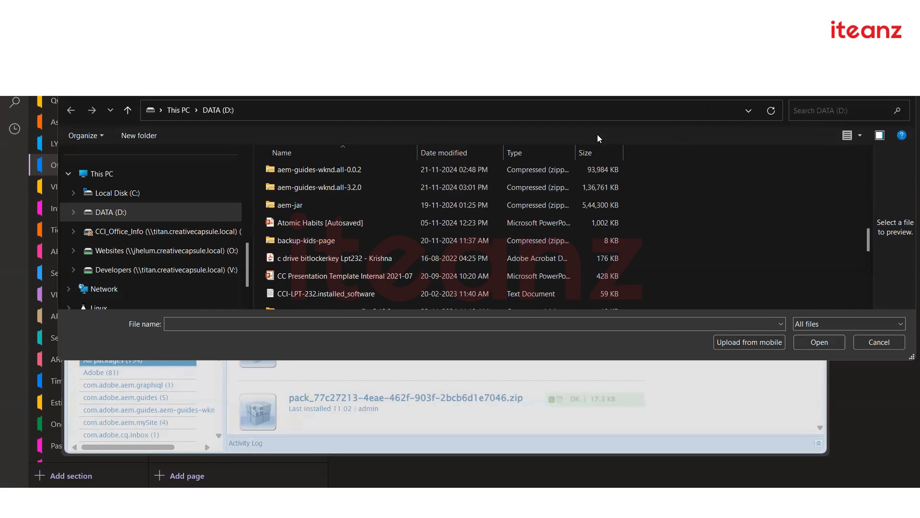
pyautogui.click(442, 153)
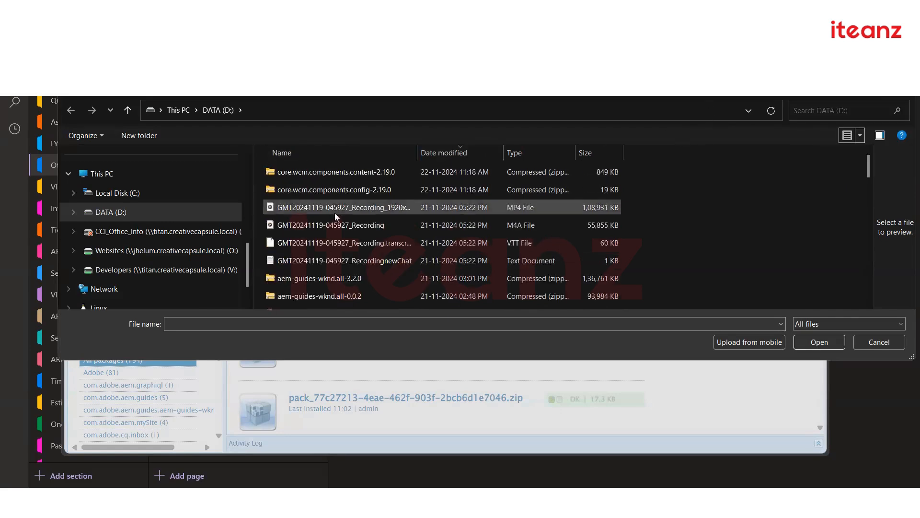
# Upload core.wcm.components.content-2.19.0.zip and install it
pyautogui.click(370, 174)
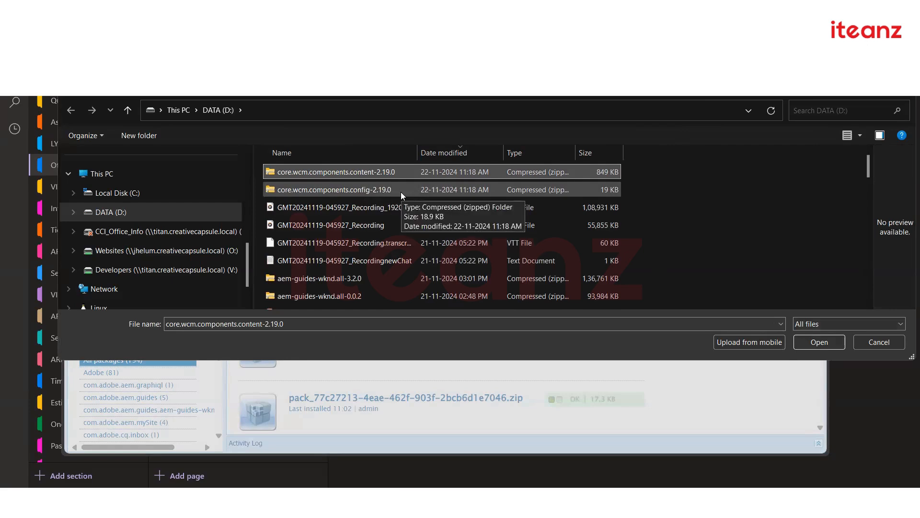
pyautogui.click(387, 190)
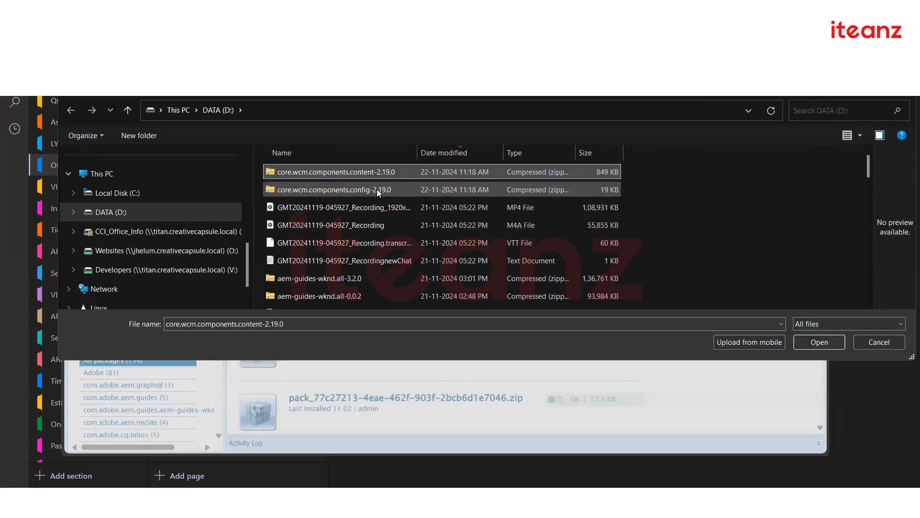
pyautogui.click(387, 176)
pyautogui.click(814, 342)
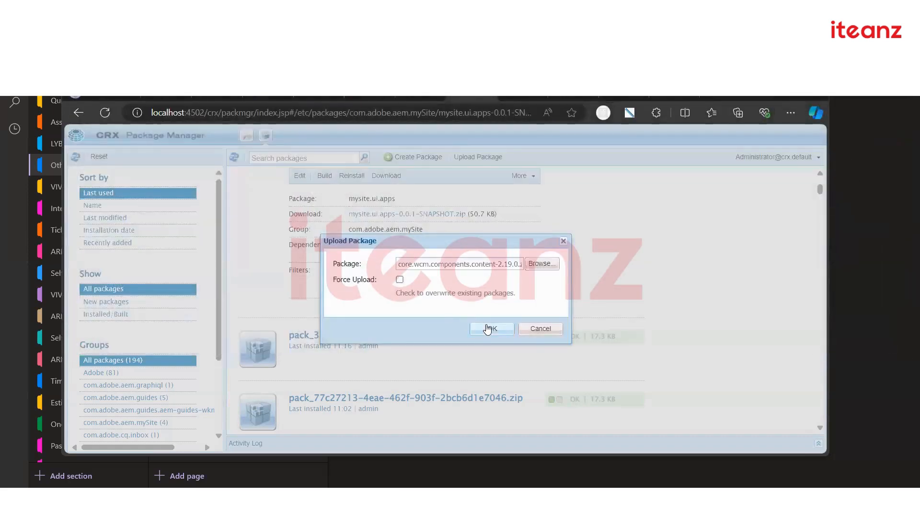
pyautogui.click(488, 329)
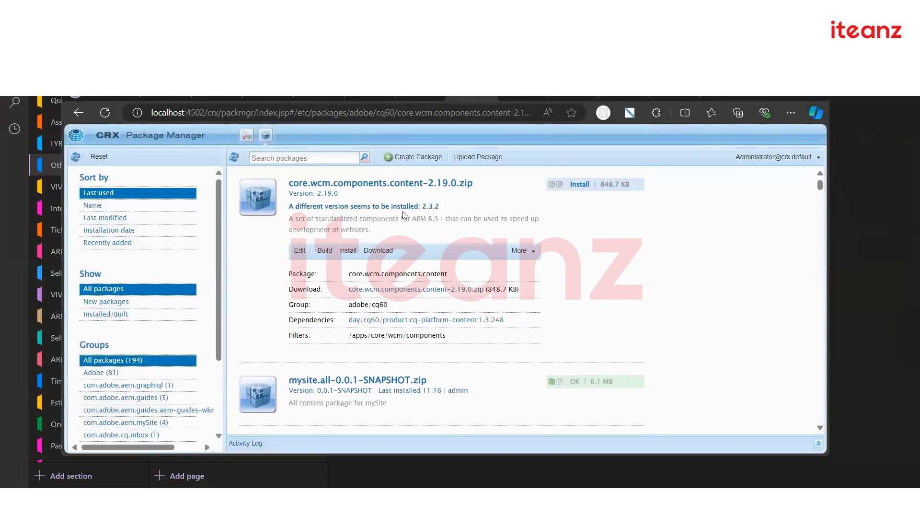
pyautogui.click(348, 249)
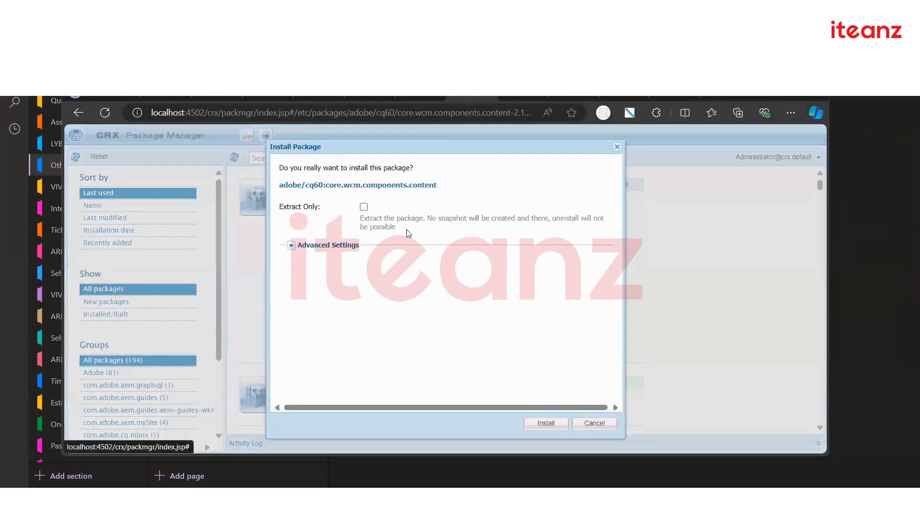
pyautogui.click(545, 422)
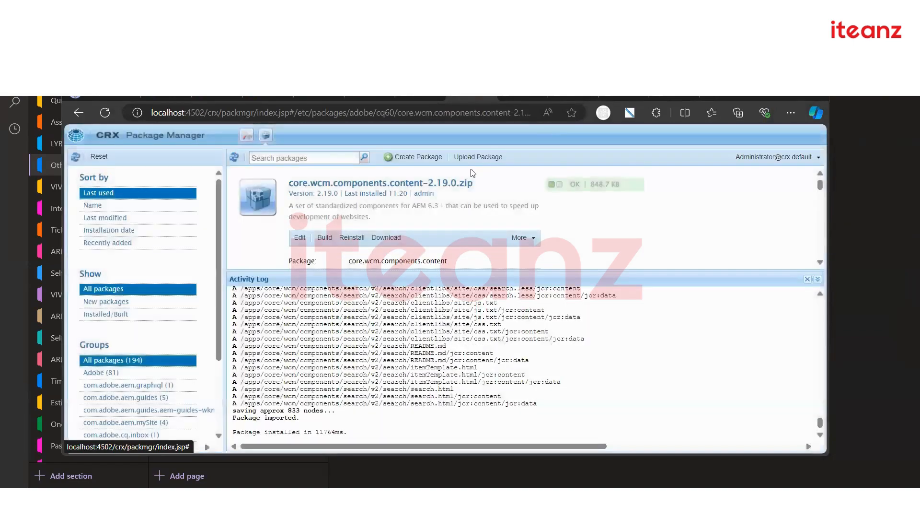
pyautogui.click(478, 157)
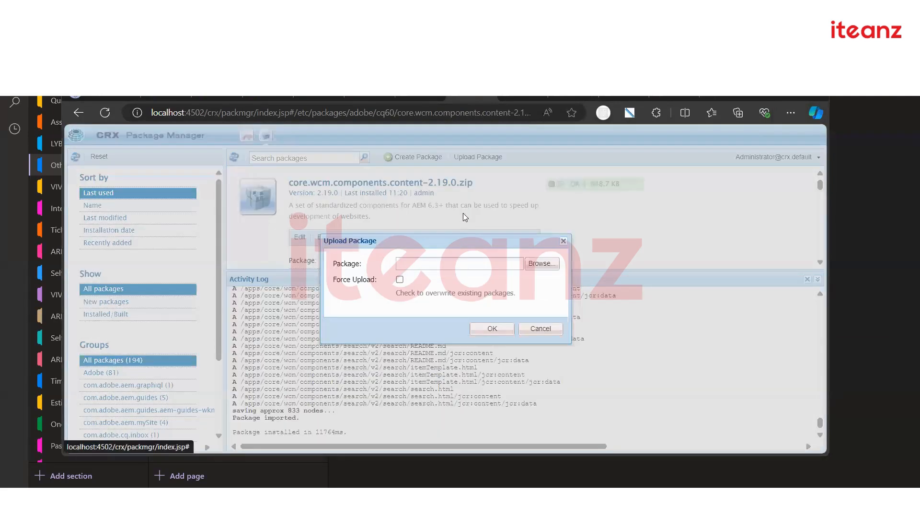
# Upload core.wcm.components.config-2.19.0.zip from disk and install it on localhost:4502
pyautogui.click(539, 269)
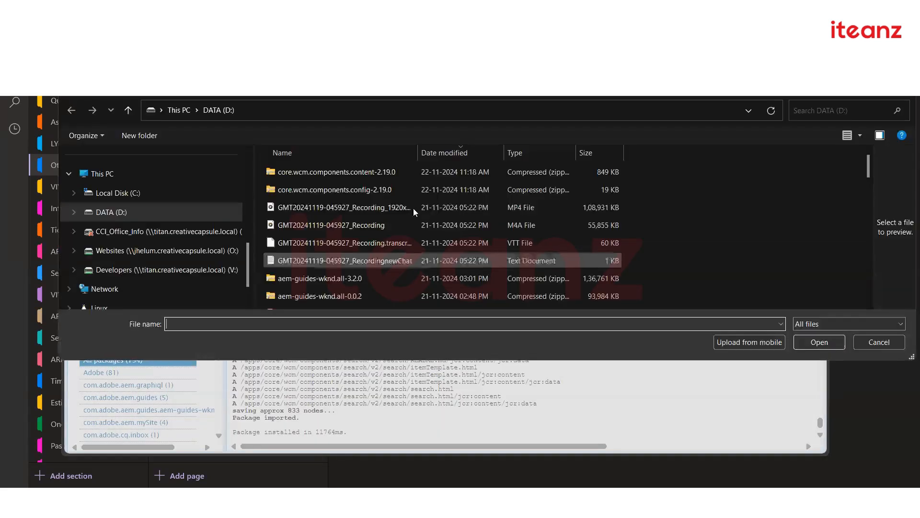
pyautogui.click(376, 190)
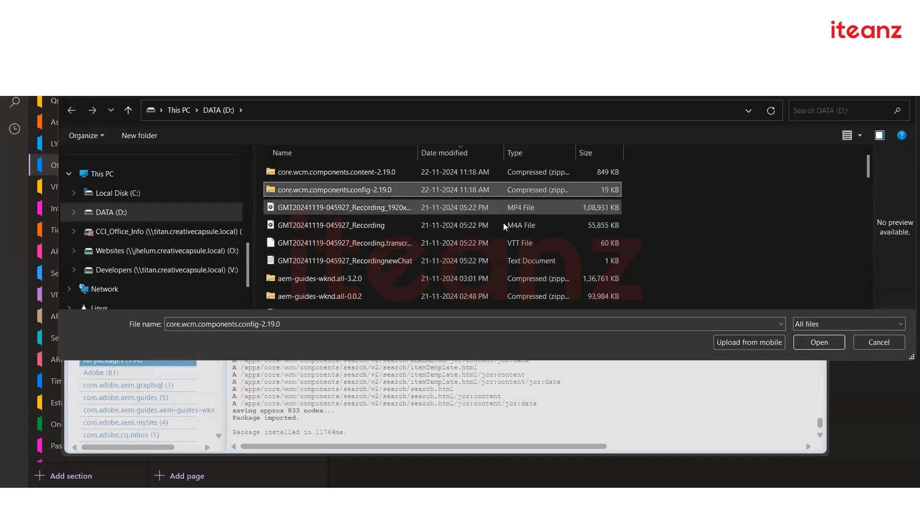
pyautogui.doubleClick(372, 191)
pyautogui.click(486, 330)
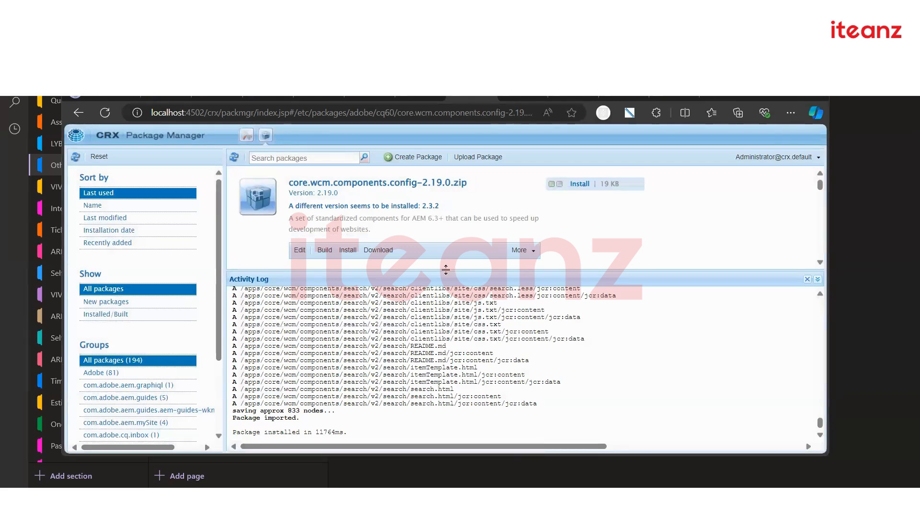
pyautogui.click(348, 250)
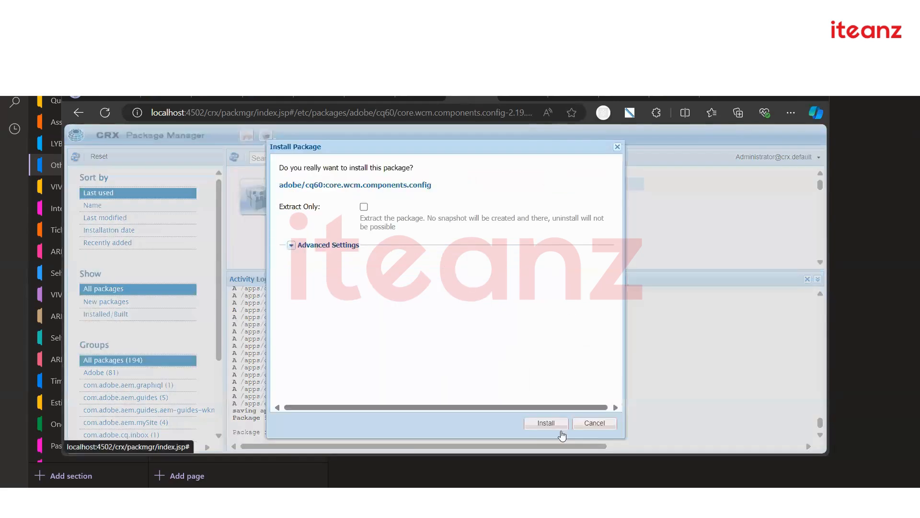
pyautogui.click(544, 422)
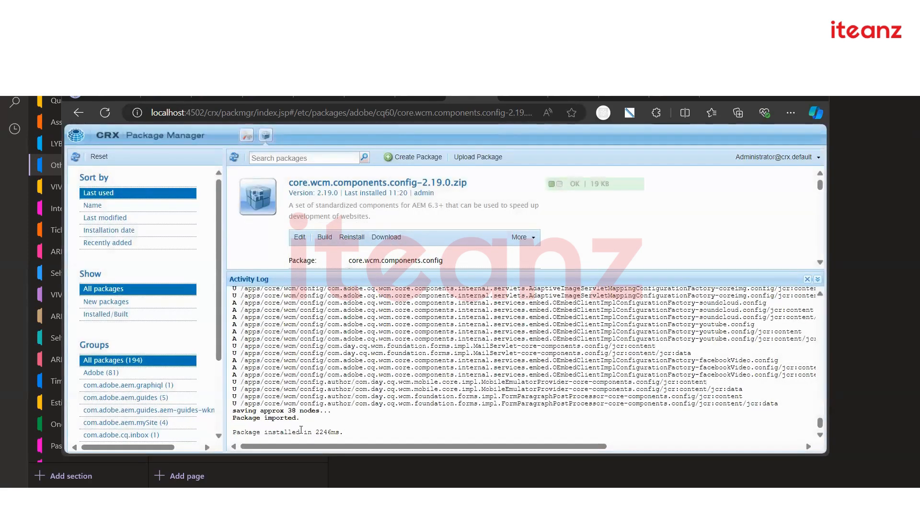
pyautogui.scroll(-1, 441, 232)
pyautogui.scroll(1, 443, 236)
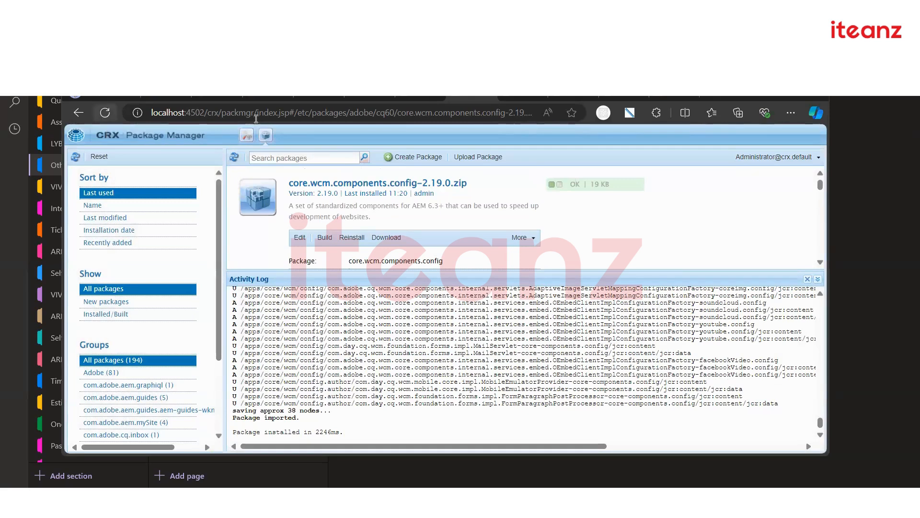
pyautogui.click(105, 113)
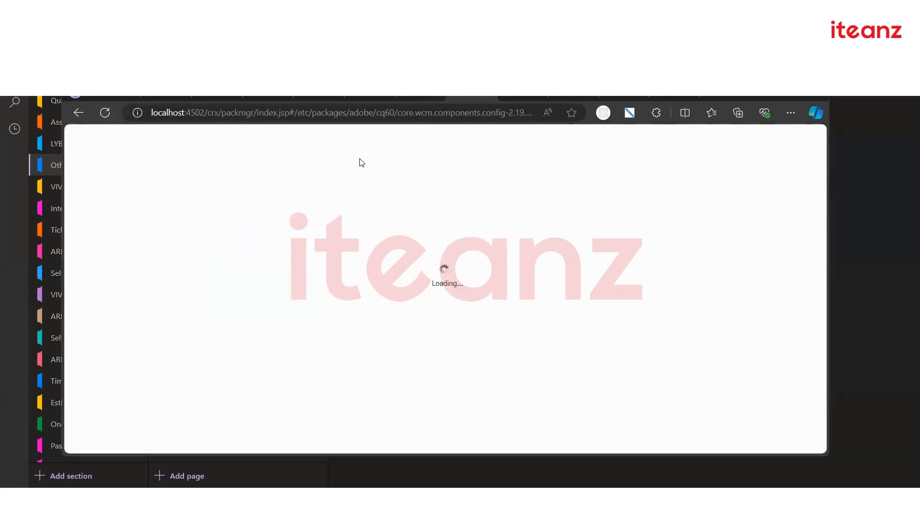
pyautogui.click(411, 97)
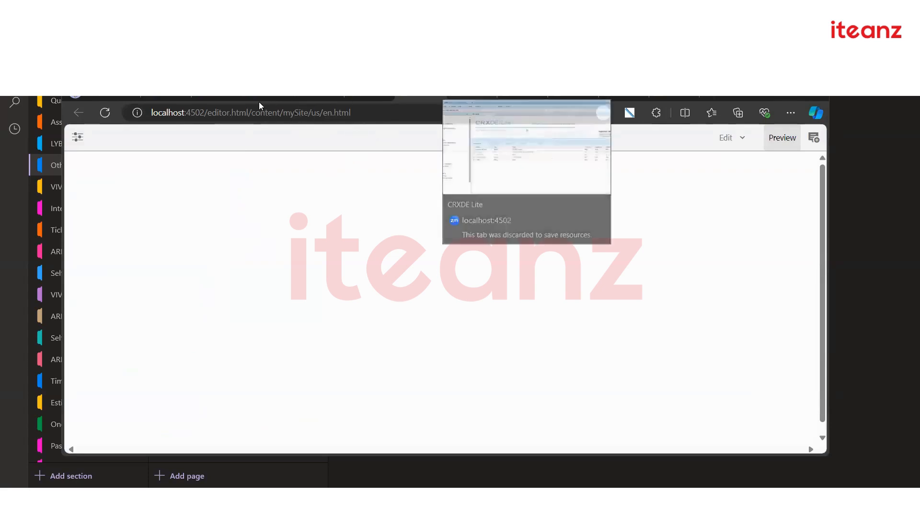
pyautogui.moveTo(208, 112); pyautogui.dragTo(453, 121)
pyautogui.press('BackSpace')
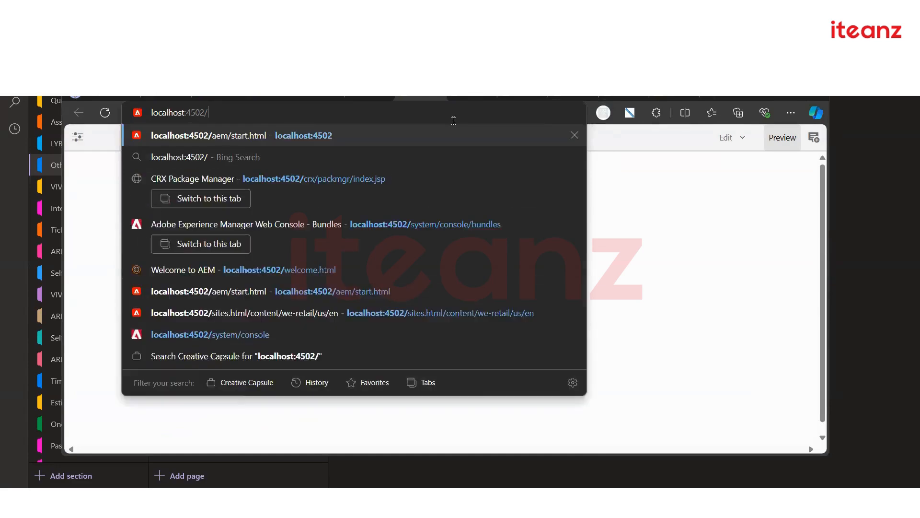
pyautogui.press('Return')
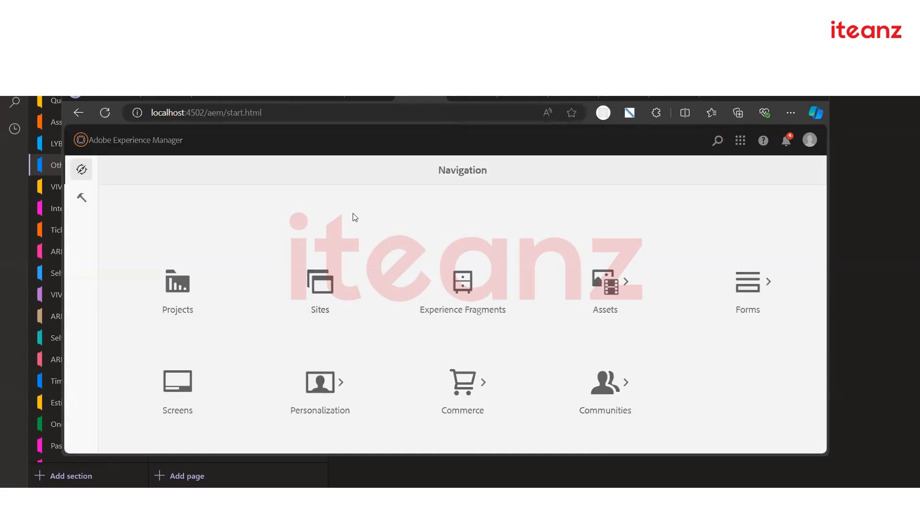
pyautogui.click(472, 97)
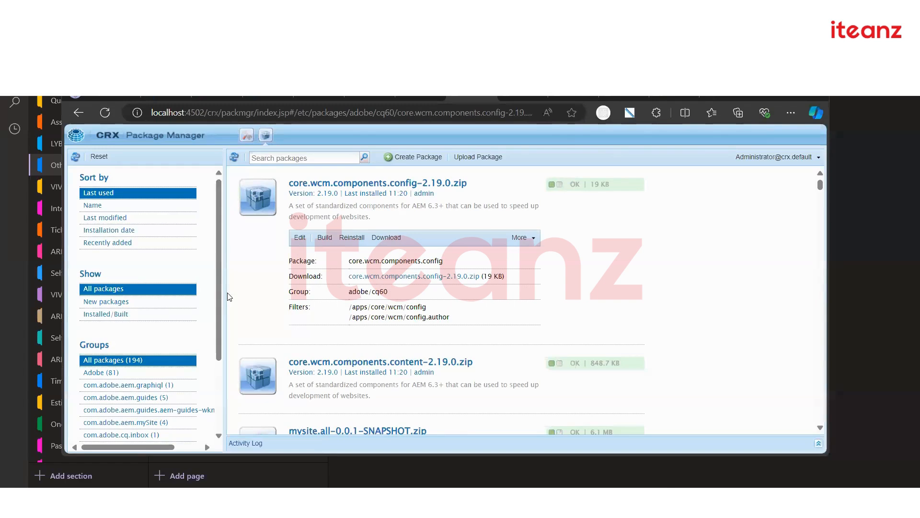
# Reinstall mysite.all-0.0.1-SNAPSHOT.zip, then show mySite's us branch with its en page in Sites
pyautogui.scroll(-3, 334, 353)
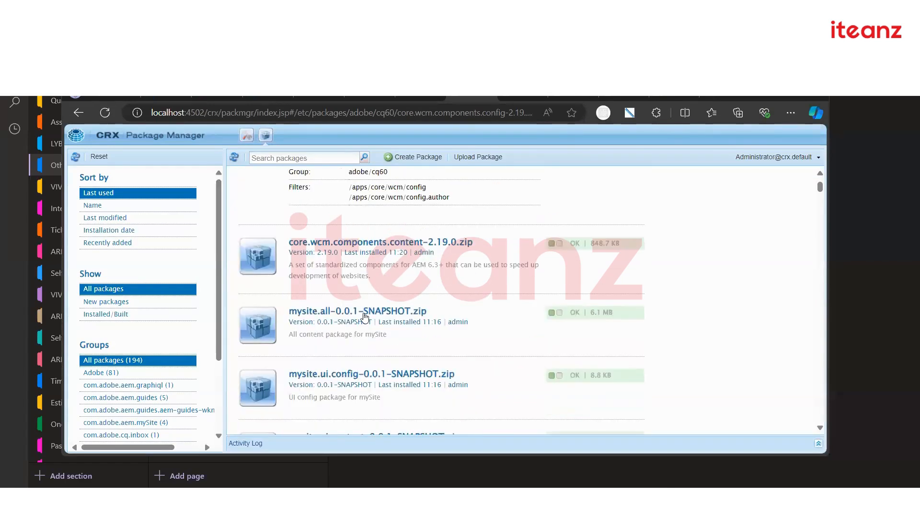
pyautogui.click(338, 314)
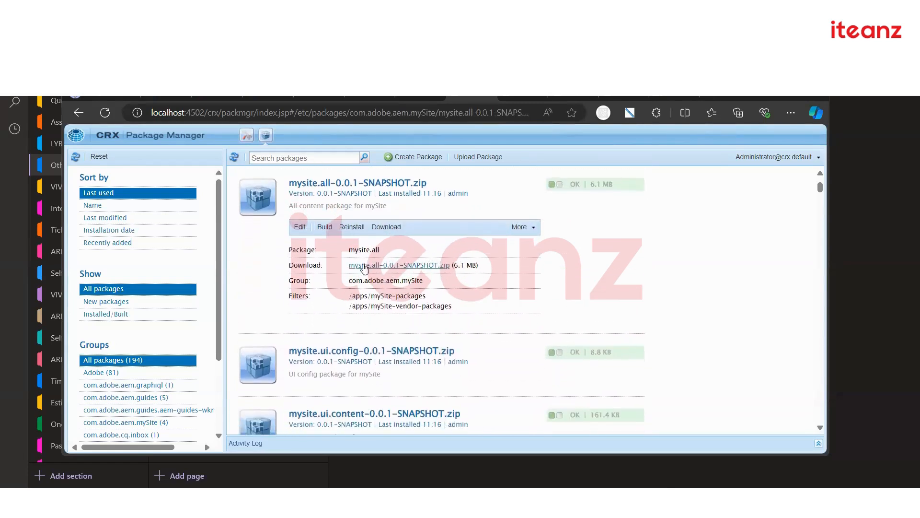
pyautogui.click(354, 227)
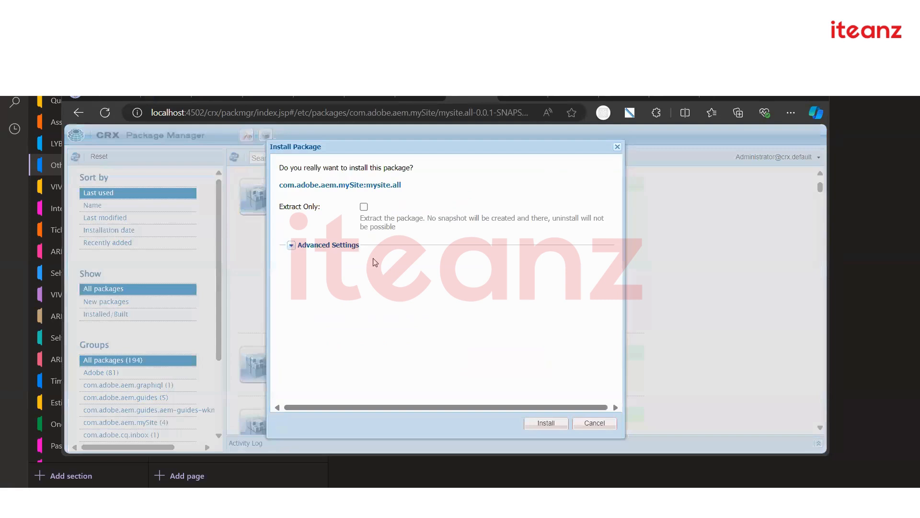
pyautogui.click(546, 423)
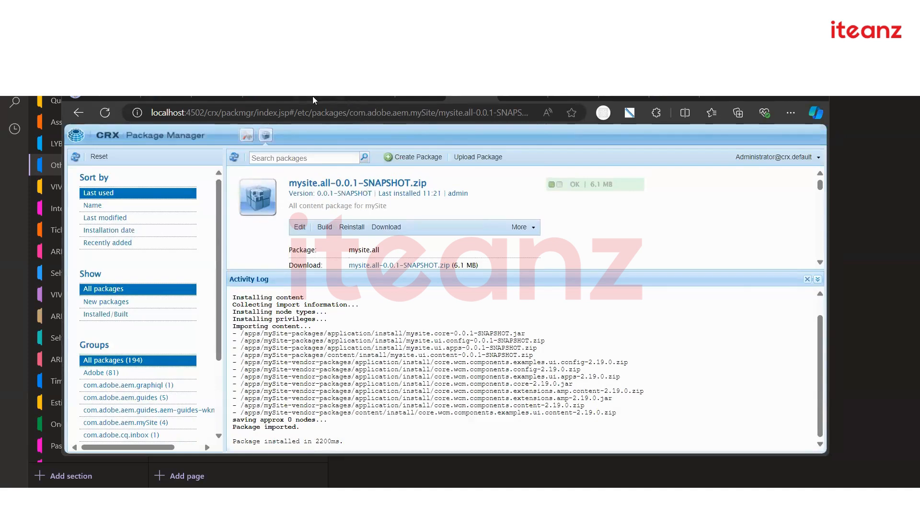
pyautogui.click(361, 98)
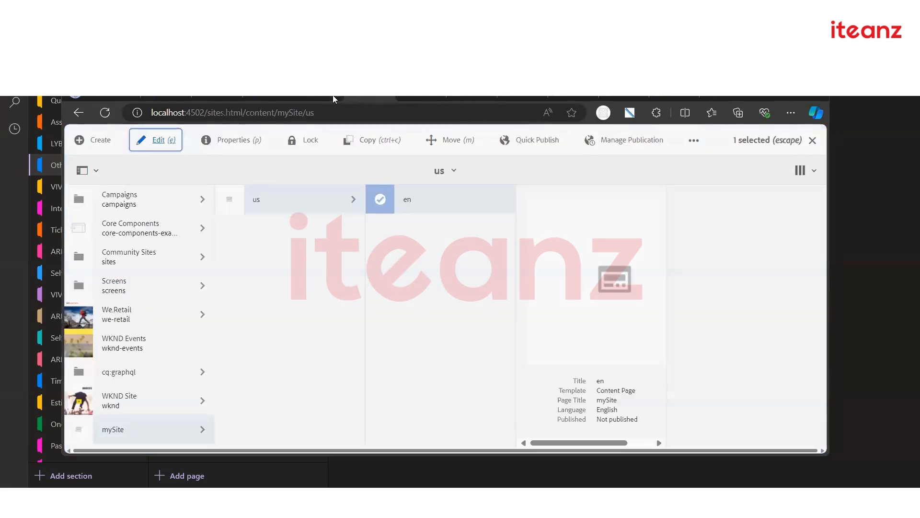
# Check the start page and mySite Sites tabs, then return to the Package Manager install log
pyautogui.click(408, 98)
pyautogui.click(370, 97)
pyautogui.click(105, 114)
pyautogui.click(456, 97)
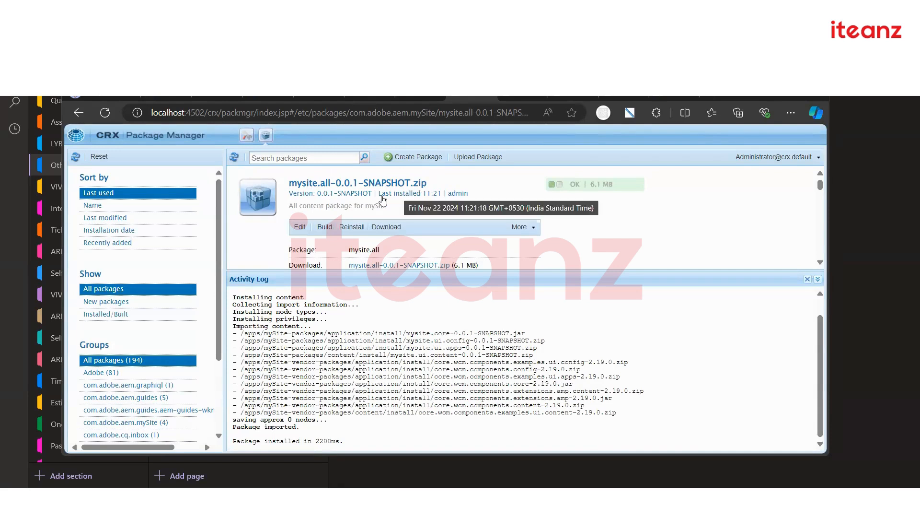
pyautogui.scroll(-5, 364, 205)
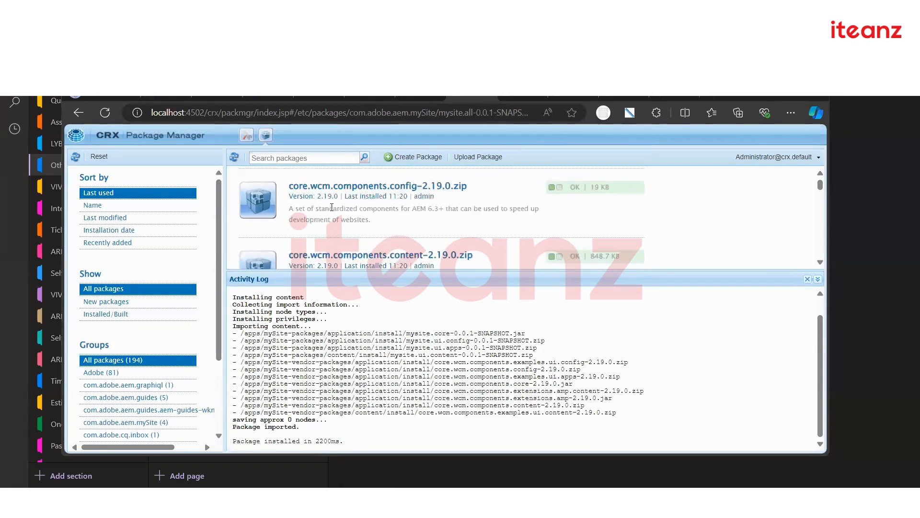
pyautogui.scroll(-2, 331, 207)
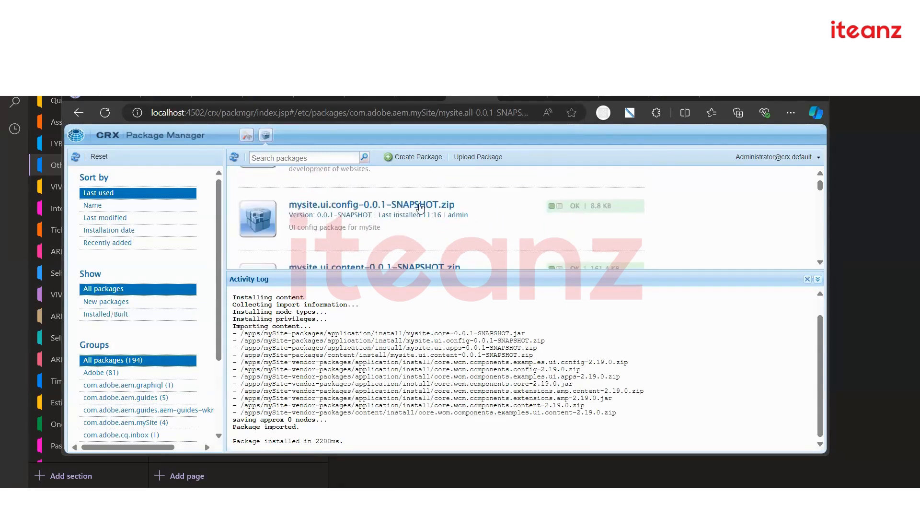
# Expand the mysite.ui.config package details and review the package list
pyautogui.click(400, 220)
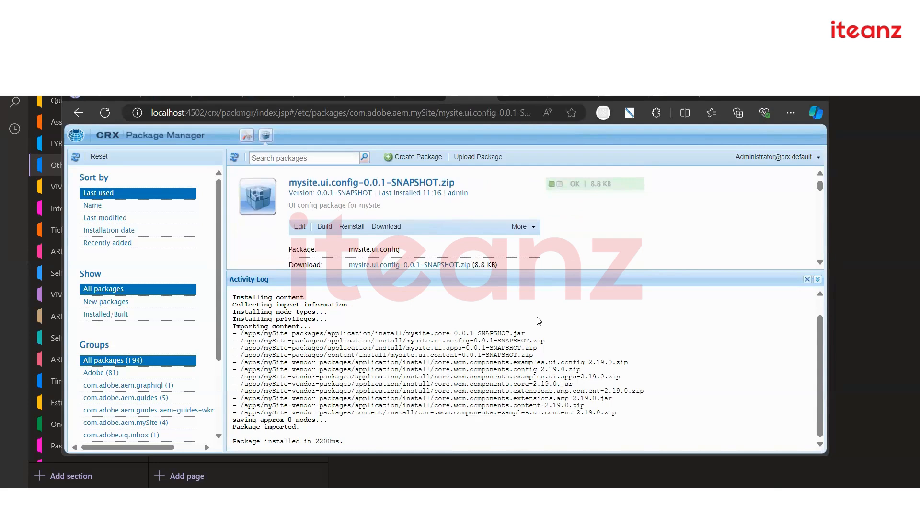
pyautogui.scroll(-3, 434, 243)
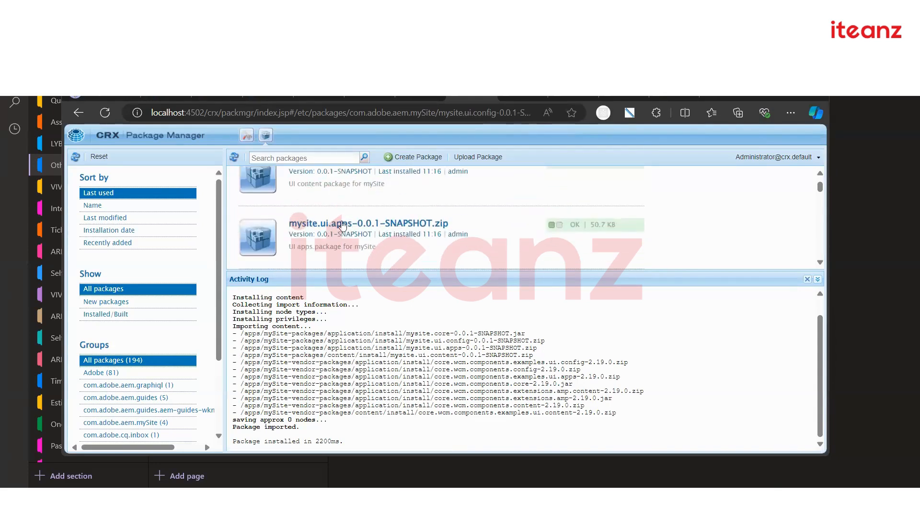
pyautogui.scroll(1, 350, 224)
pyautogui.scroll(2, 352, 223)
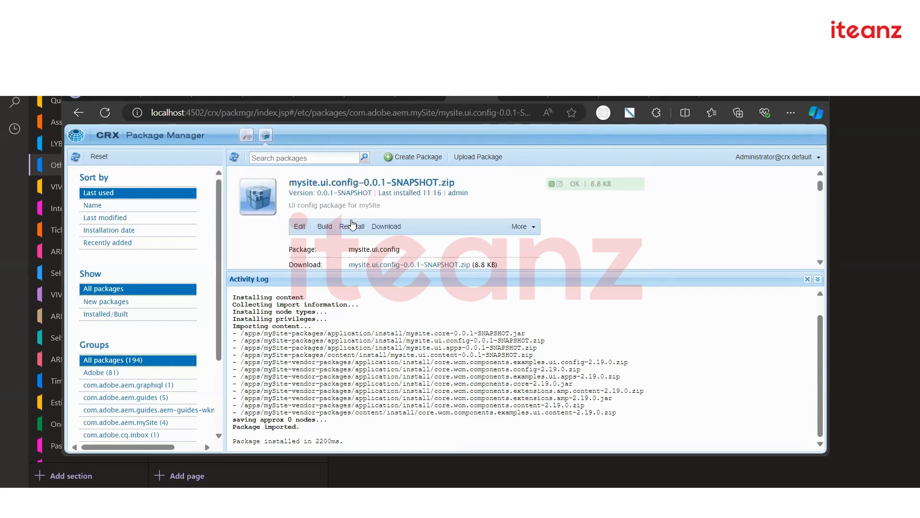
pyautogui.scroll(-2, 376, 222)
pyautogui.scroll(-2, 379, 223)
pyautogui.scroll(5, 335, 235)
pyautogui.scroll(-4, 330, 239)
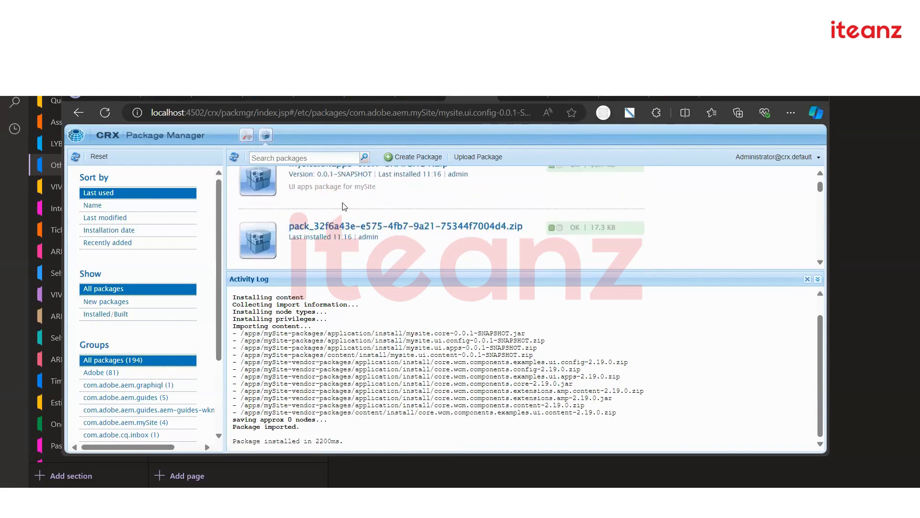
pyautogui.scroll(1, 409, 206)
# Reinstall mysite.ui.apps-0.0.1-SNAPSHOT.zip, confirming Install in the dialog
pyautogui.click(412, 226)
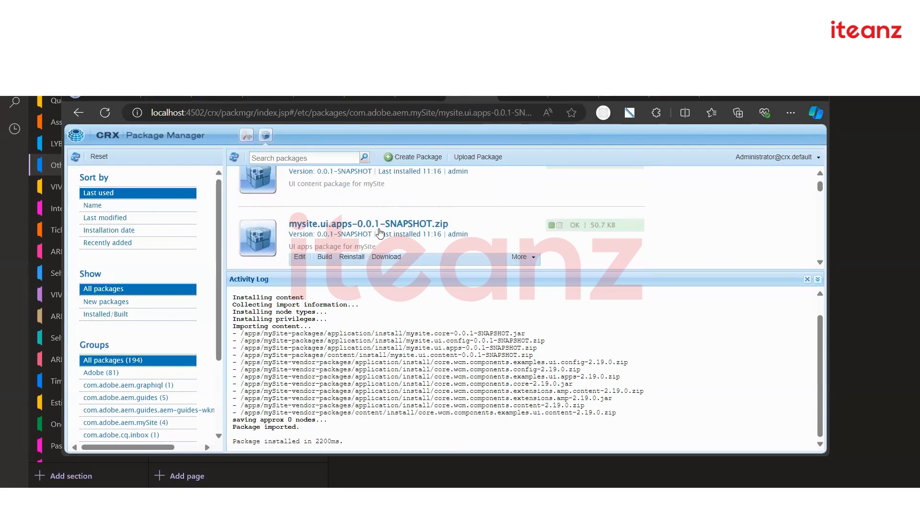
pyautogui.click(351, 230)
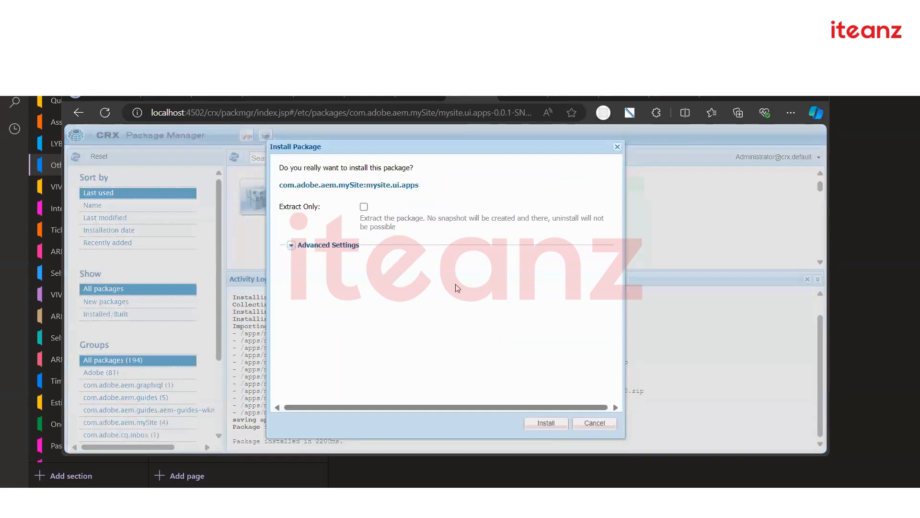
pyautogui.click(547, 423)
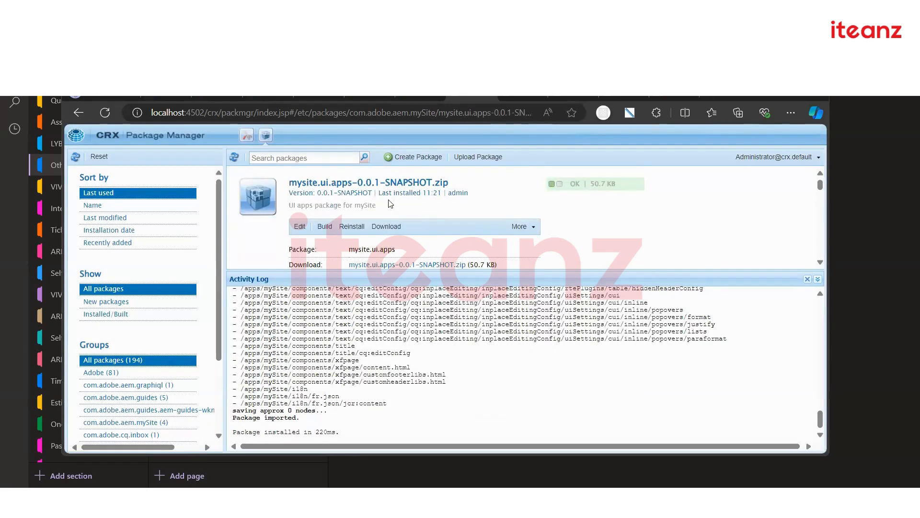
pyautogui.scroll(-5, 391, 206)
# Drag the Activity Log splitter down to list more packages, then switch to the localhost:4502 start page
pyautogui.scroll(1, 347, 210)
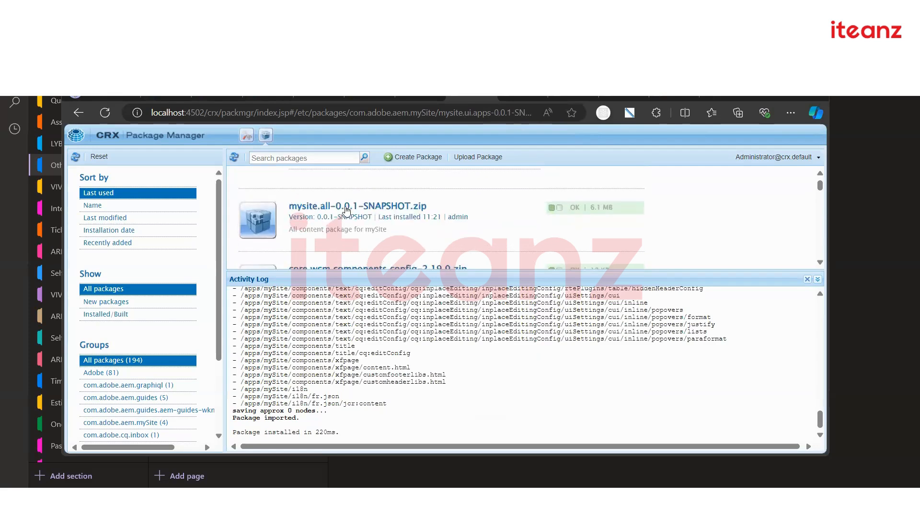
pyautogui.scroll(-3, 384, 218)
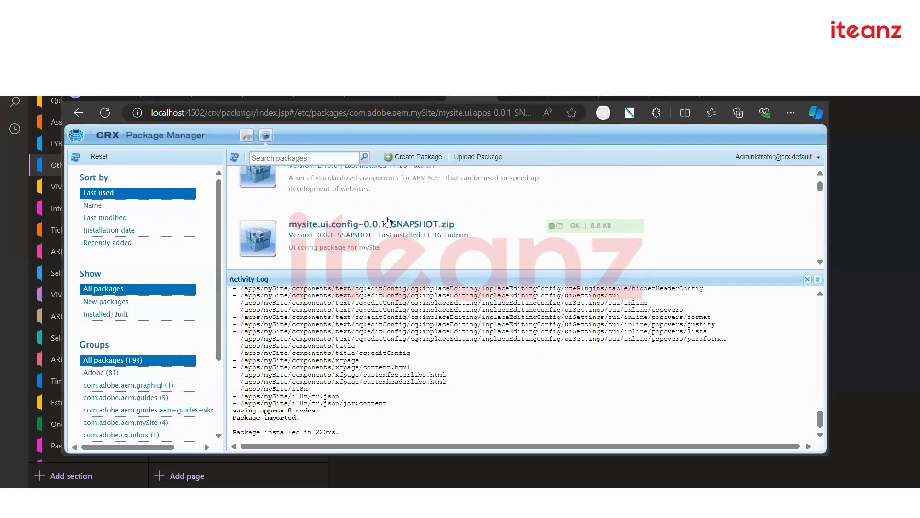
pyautogui.scroll(-1, 388, 221)
pyautogui.scroll(-1, 388, 223)
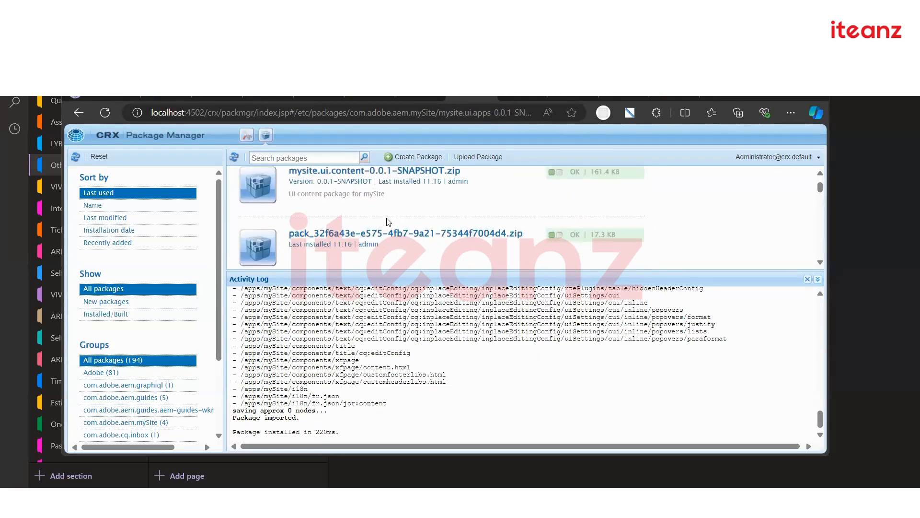
pyautogui.scroll(-3, 390, 232)
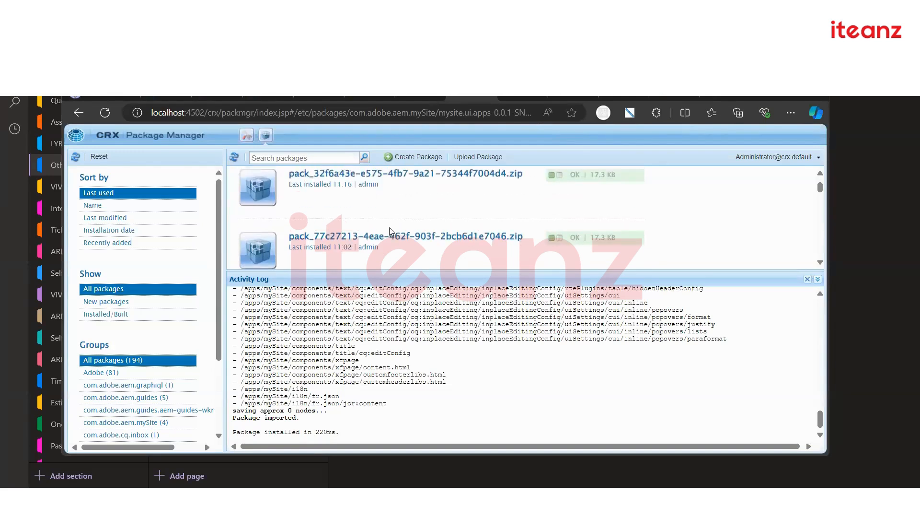
pyautogui.scroll(-4, 391, 231)
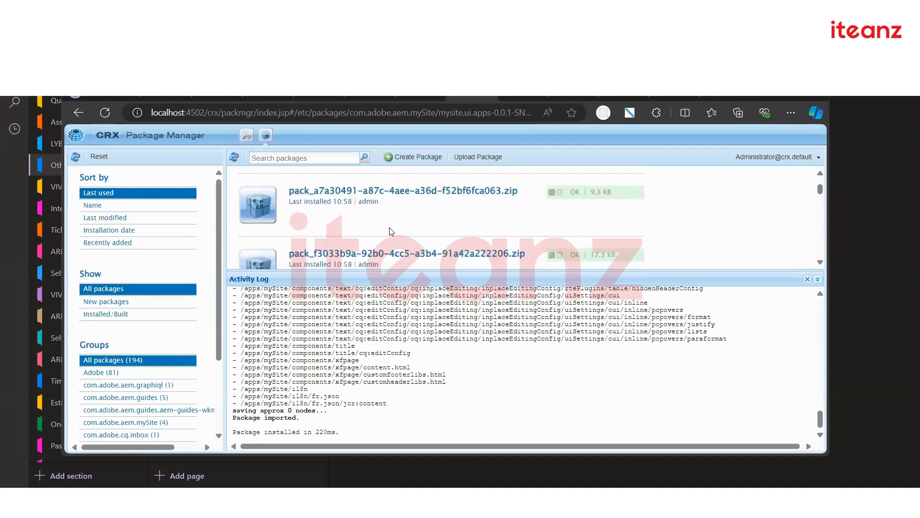
pyautogui.scroll(1, 390, 232)
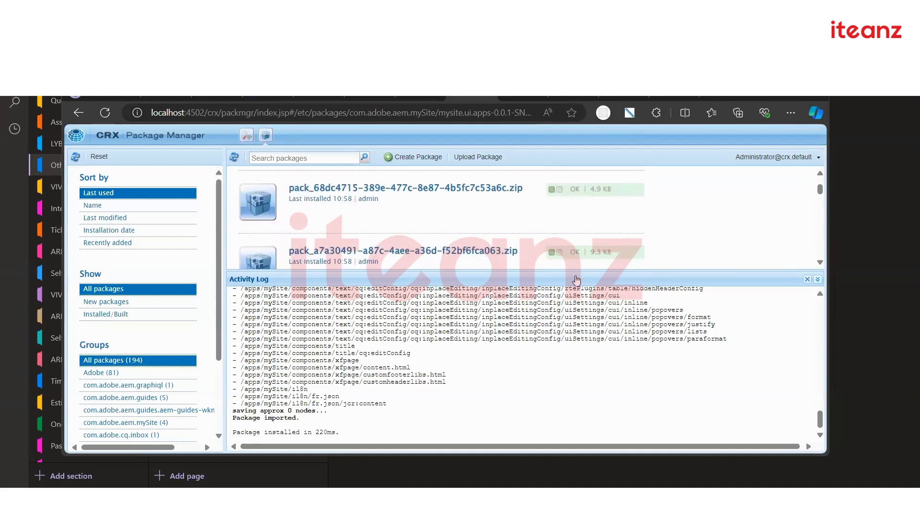
pyautogui.moveTo(579, 280); pyautogui.dragTo(581, 364)
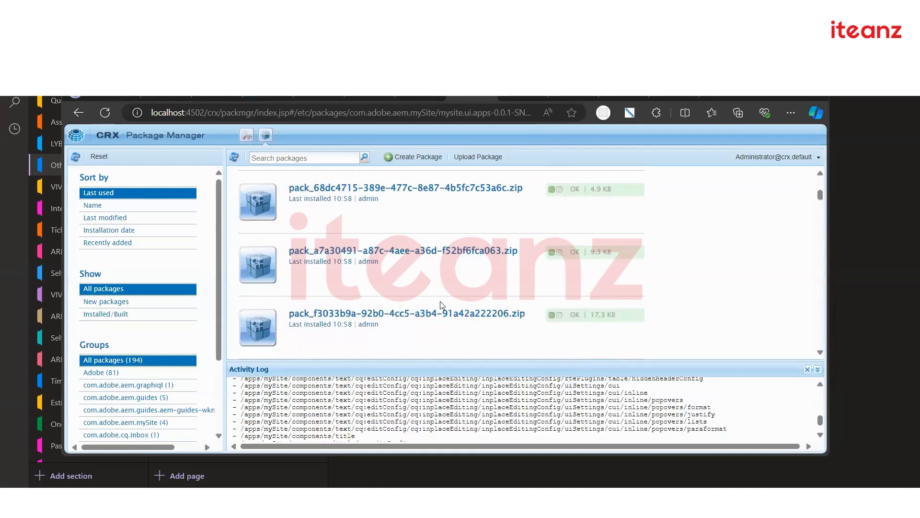
pyautogui.scroll(1, 418, 289)
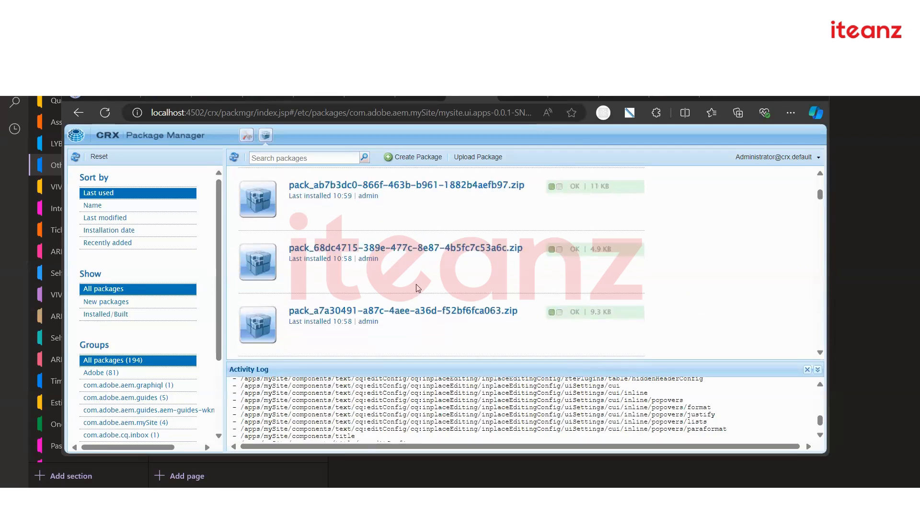
pyautogui.scroll(1, 418, 289)
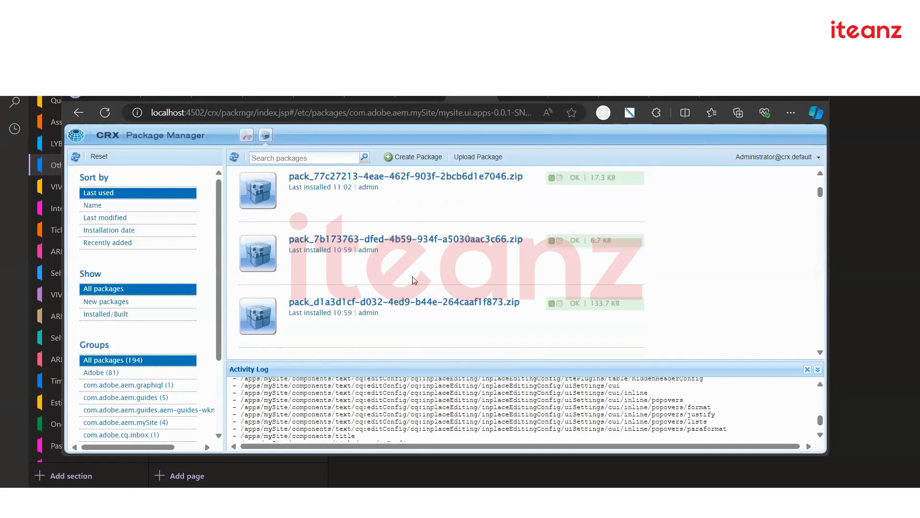
pyautogui.click(416, 98)
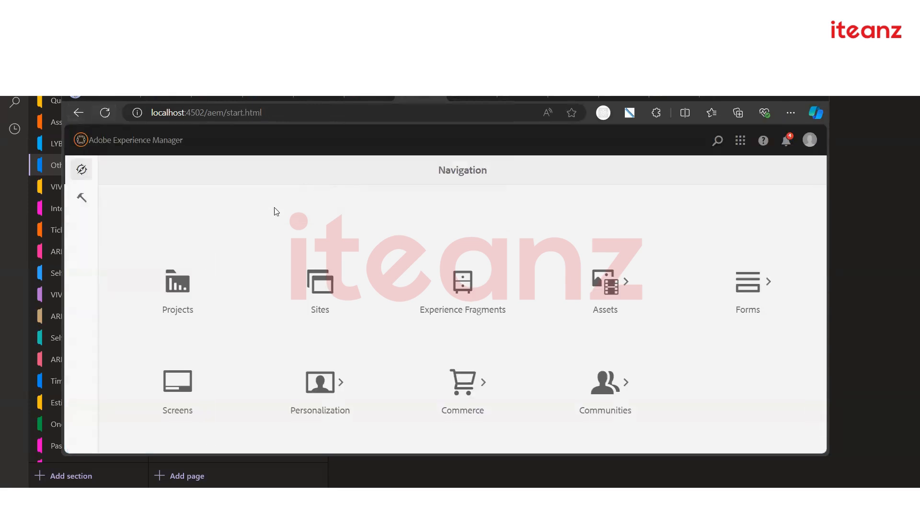
# Browse Sites to mySite > us, select en and open it in the editor
pyautogui.click(317, 303)
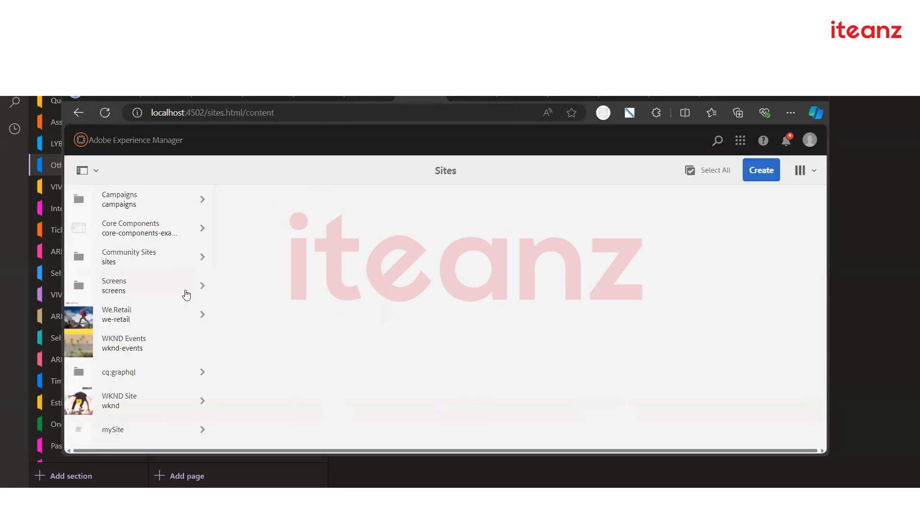
pyautogui.click(150, 425)
pyautogui.click(289, 209)
pyautogui.click(386, 207)
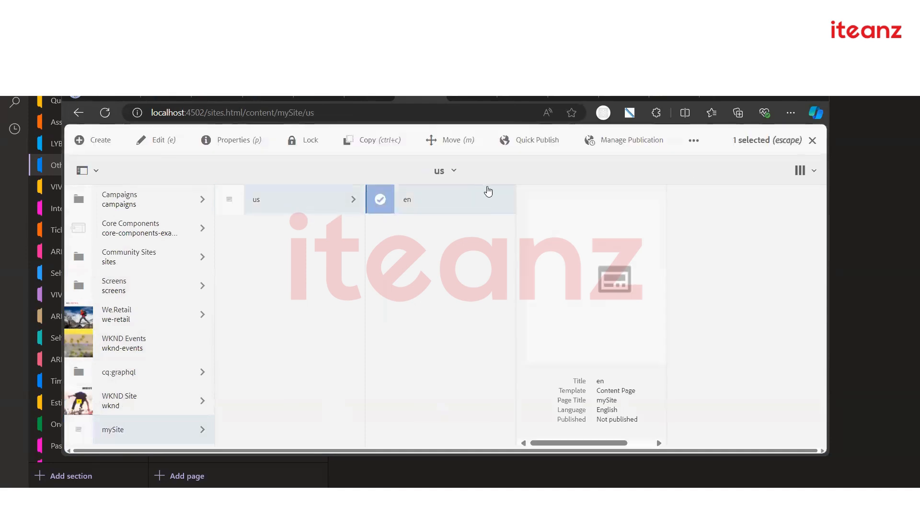
pyautogui.click(159, 144)
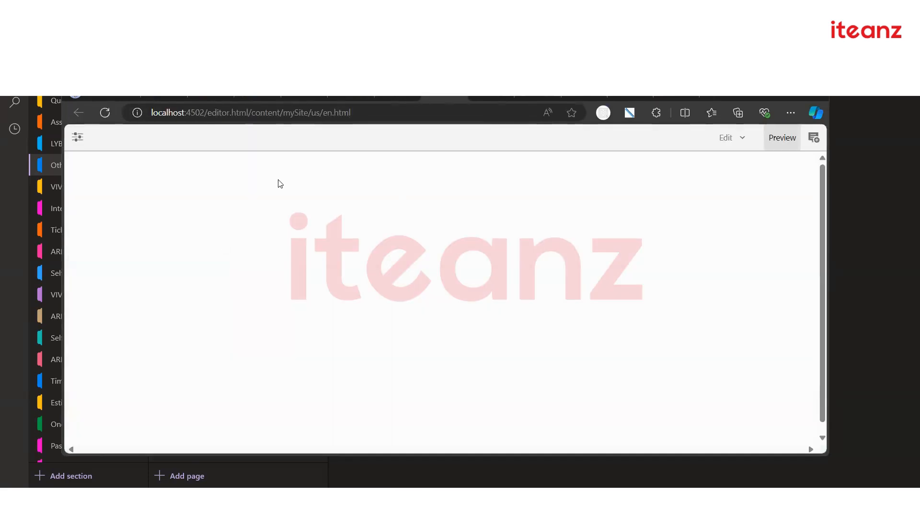
# Browse We.Retail to Language Masters > United States > English and open English in the editor
pyautogui.click(78, 138)
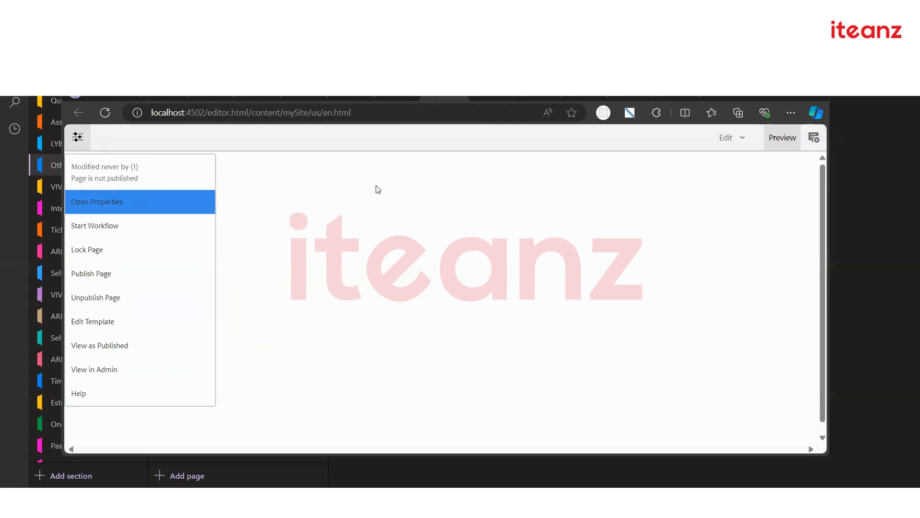
pyautogui.click(394, 93)
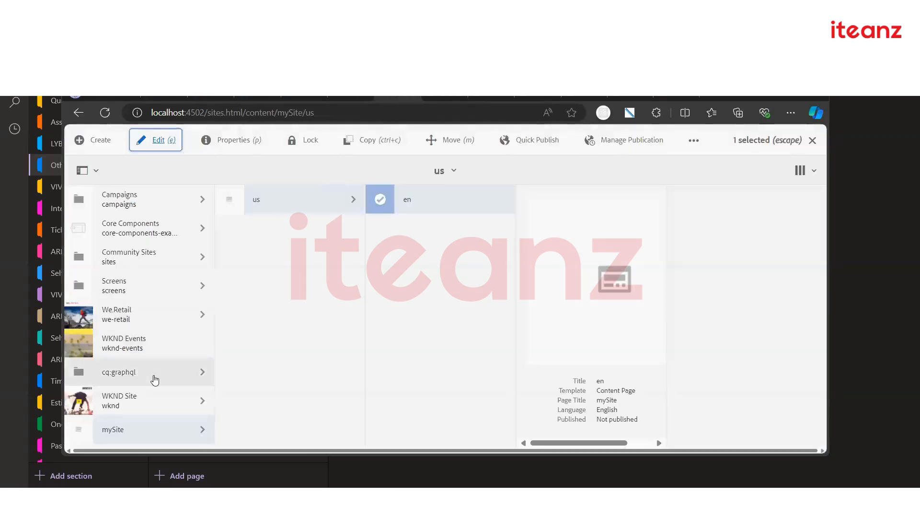
pyautogui.click(132, 315)
pyautogui.click(291, 202)
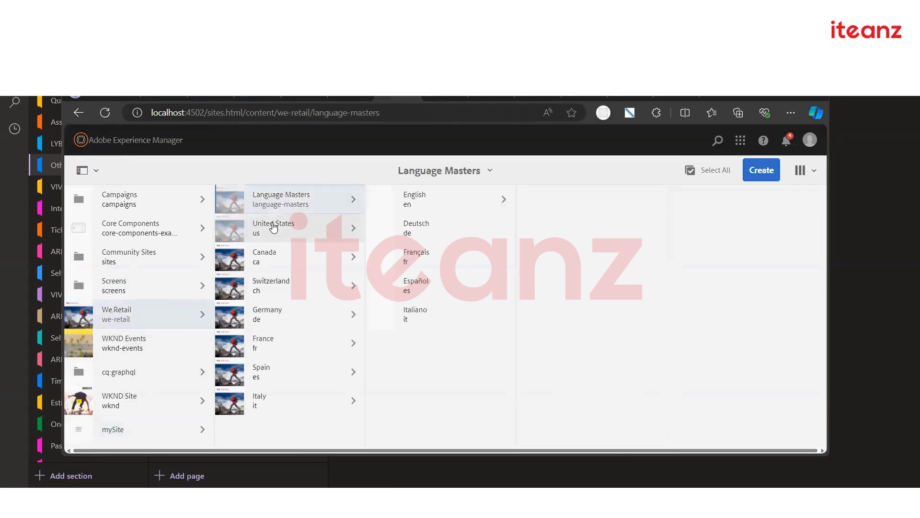
pyautogui.click(287, 226)
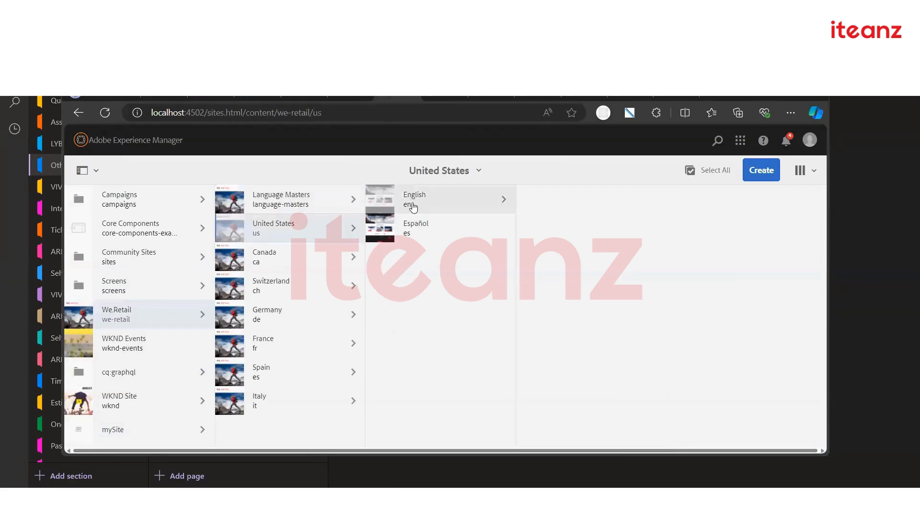
pyautogui.click(404, 206)
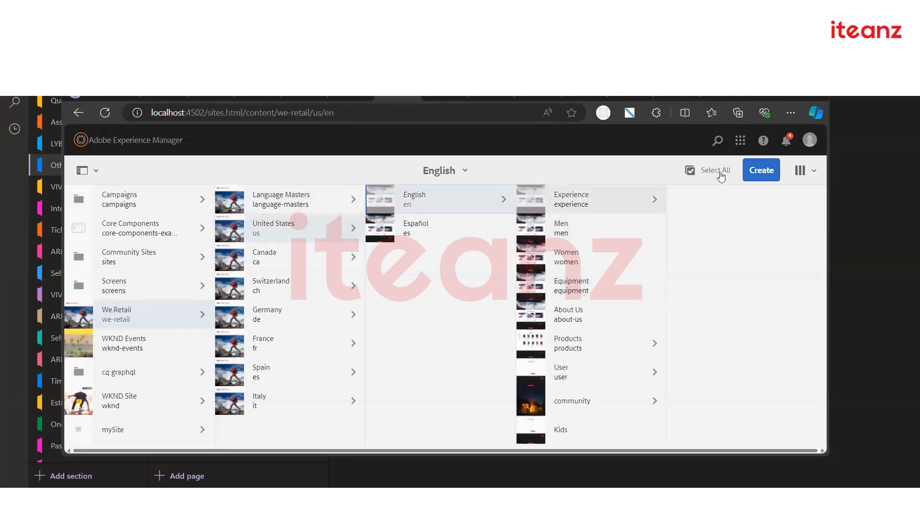
pyautogui.click(379, 205)
pyautogui.click(162, 143)
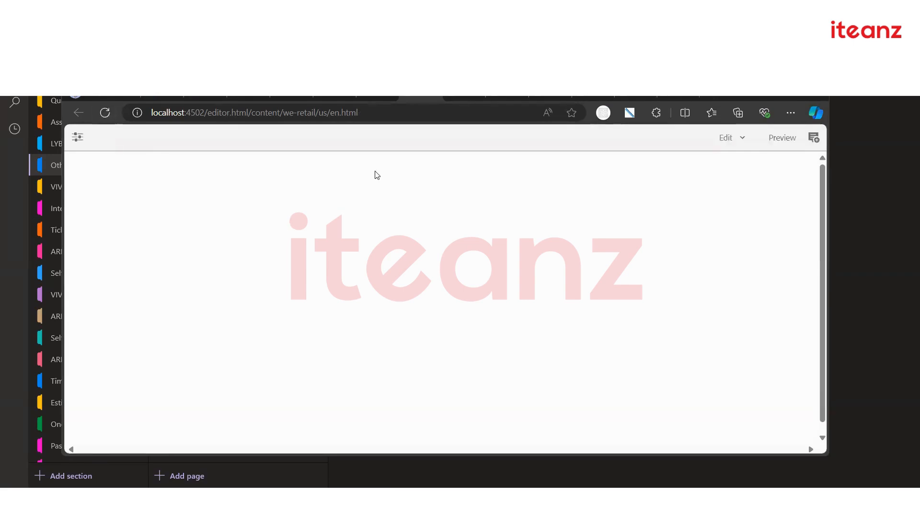
# Reopen English in the editor and flip between the blank We.Retail and mySite editor tabs
pyautogui.click(371, 99)
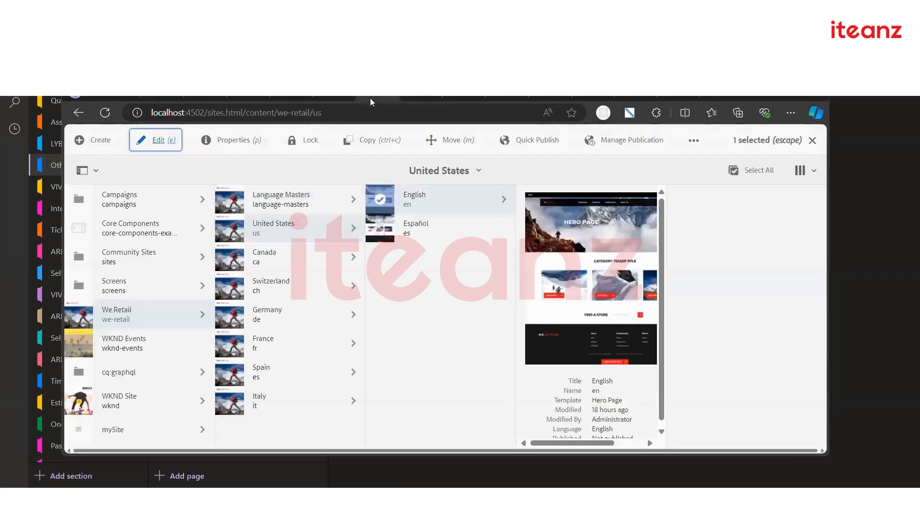
pyautogui.click(415, 96)
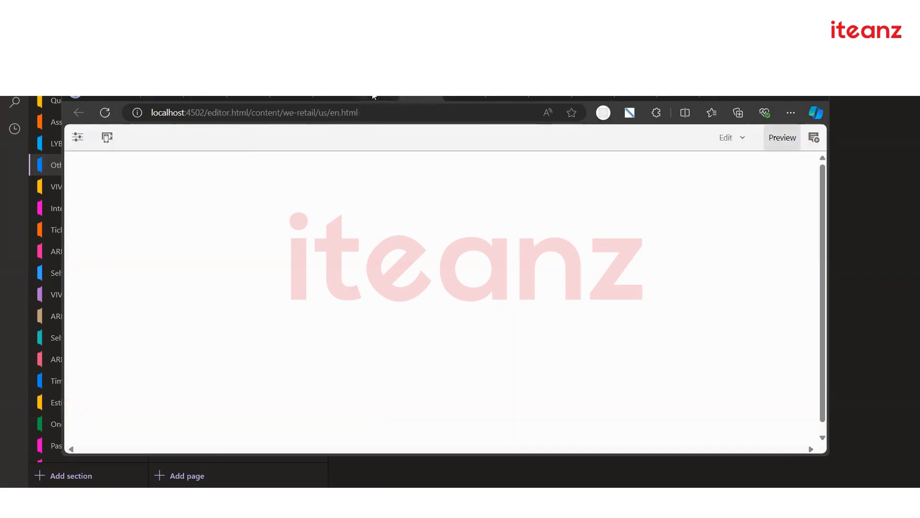
pyautogui.click(374, 98)
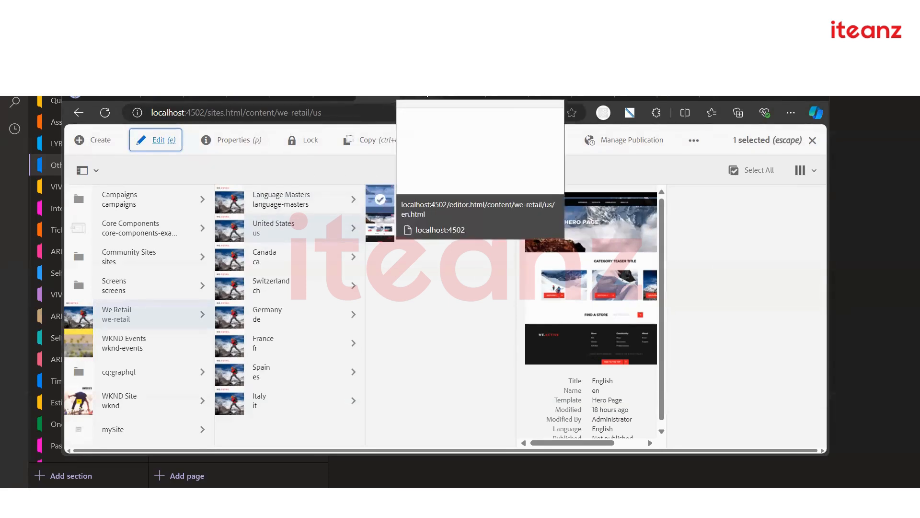
pyautogui.click(158, 139)
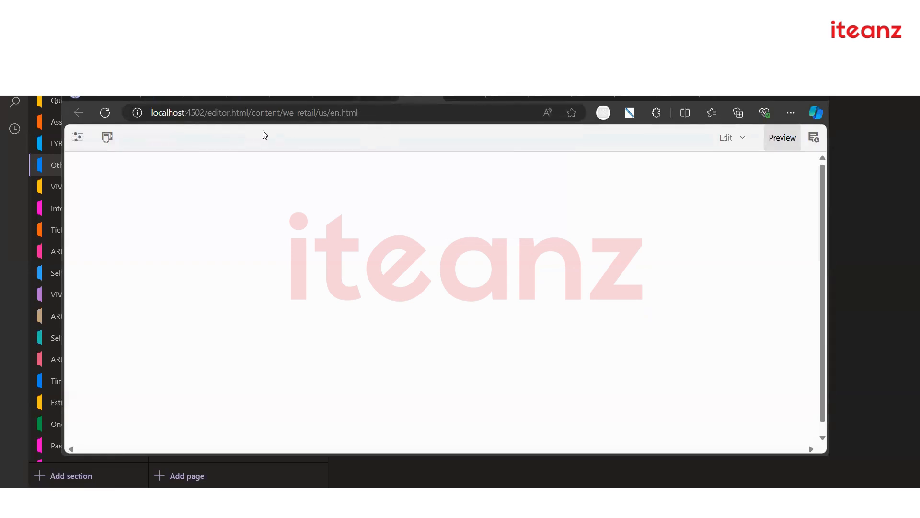
pyautogui.click(335, 98)
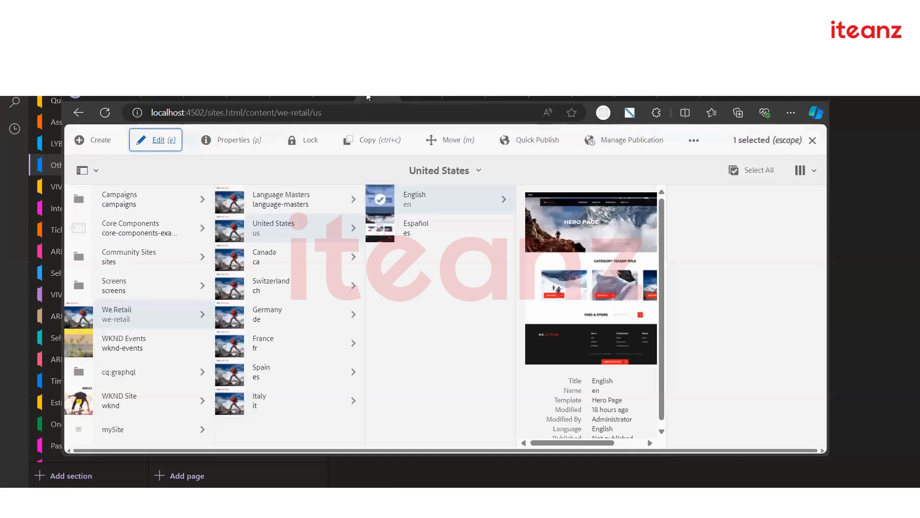
pyautogui.click(323, 100)
pyautogui.click(416, 98)
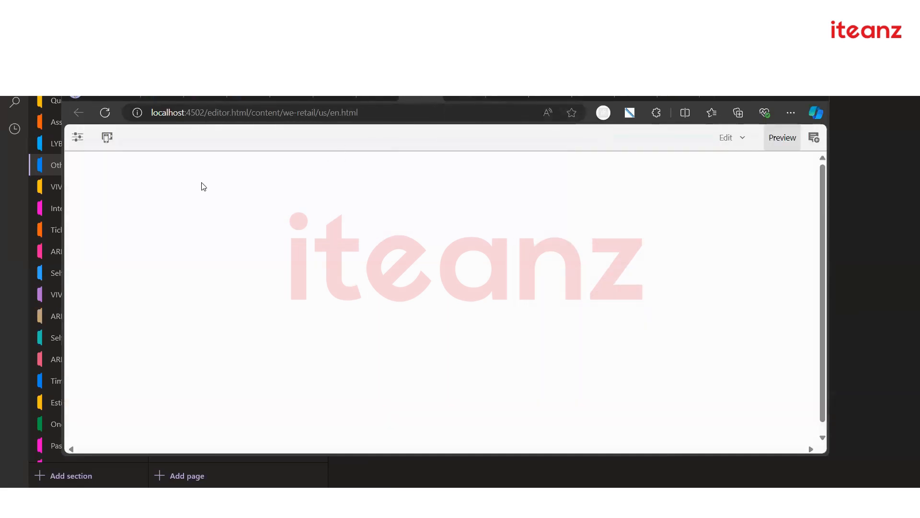
pyautogui.click(463, 98)
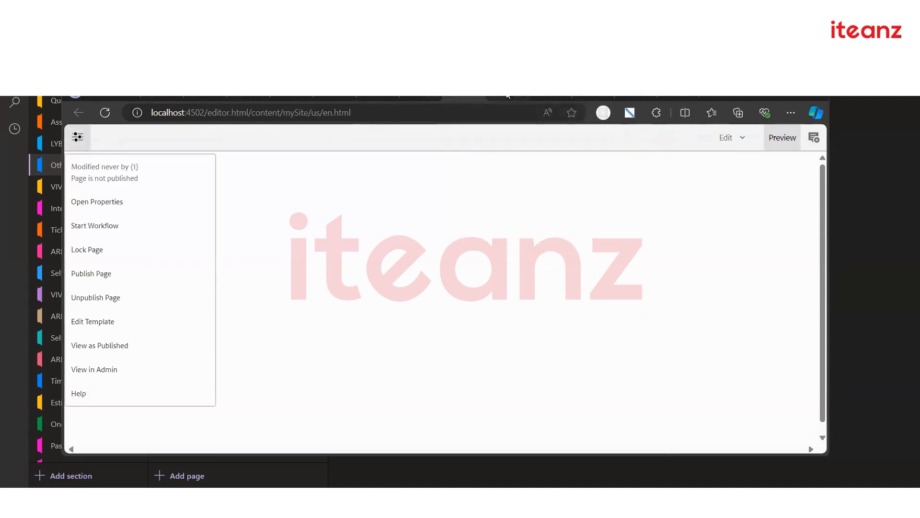
pyautogui.click(508, 96)
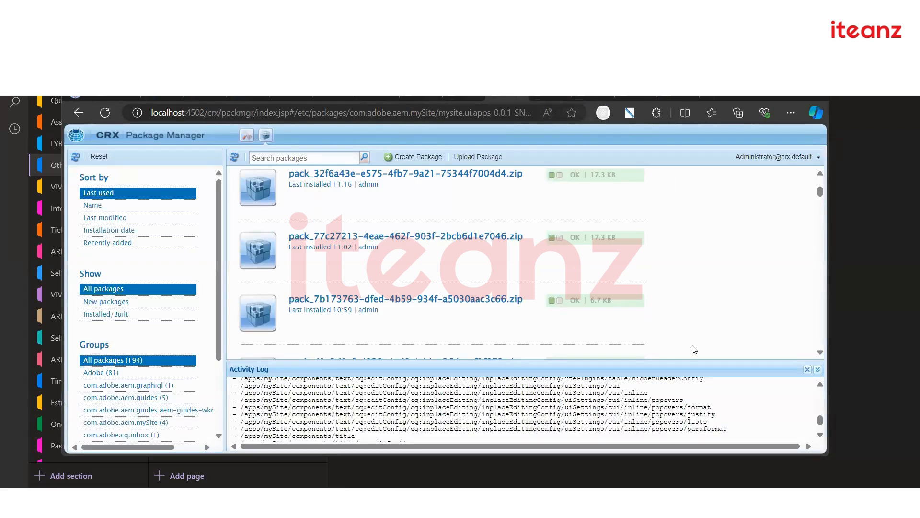
pyautogui.scroll(1, 445, 267)
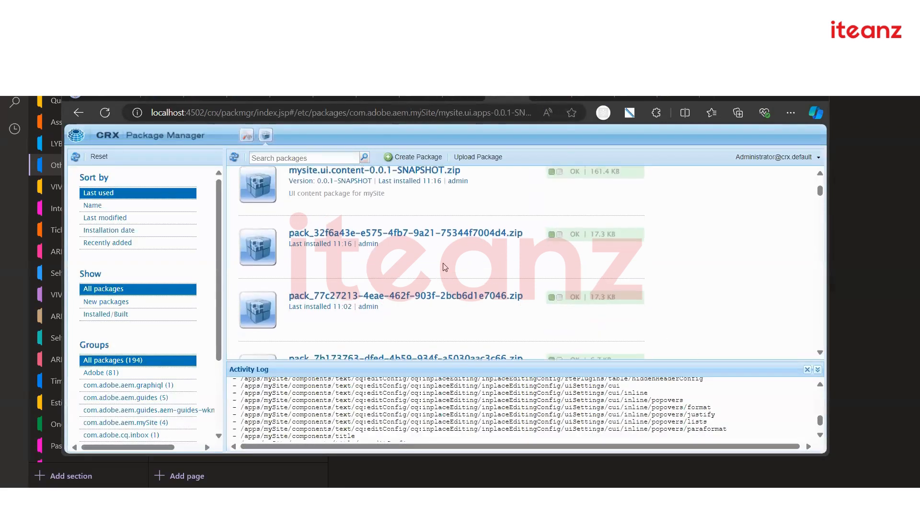
pyautogui.click(617, 100)
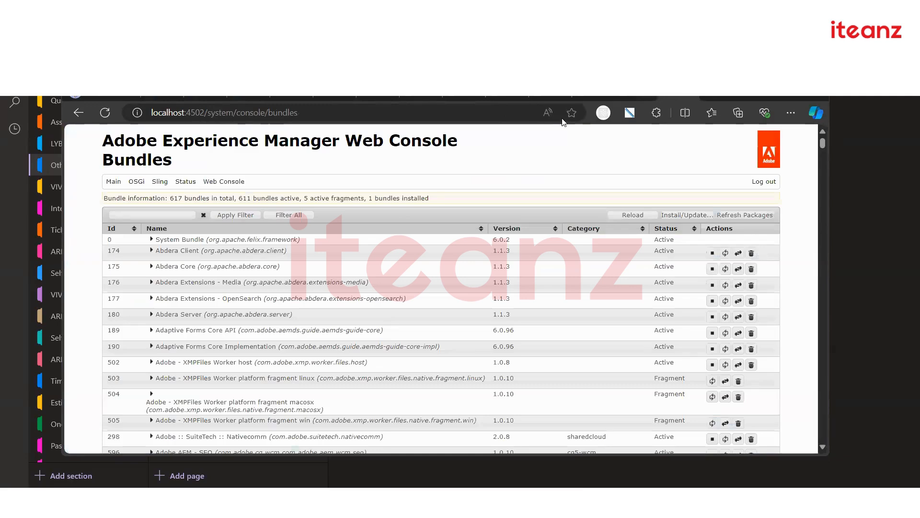
pyautogui.click(106, 113)
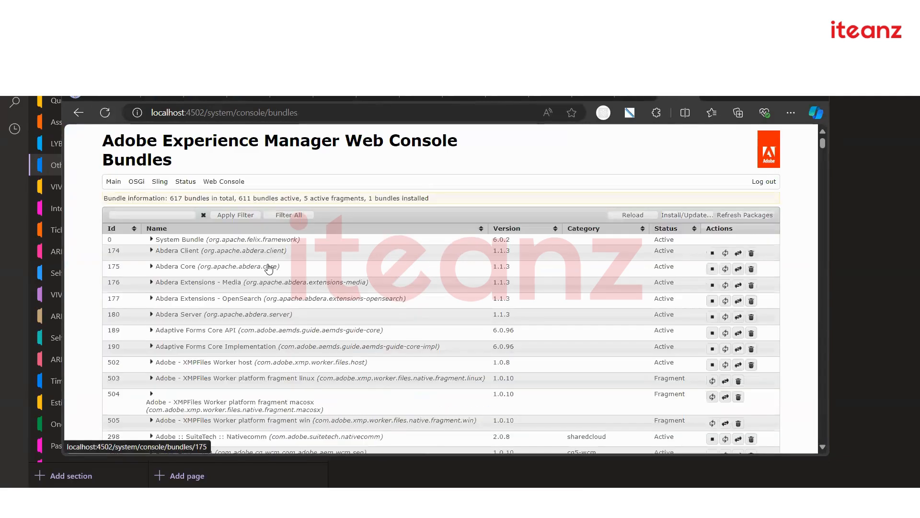
pyautogui.scroll(-1, 255, 323)
pyautogui.scroll(1, 255, 322)
pyautogui.scroll(-3, 240, 319)
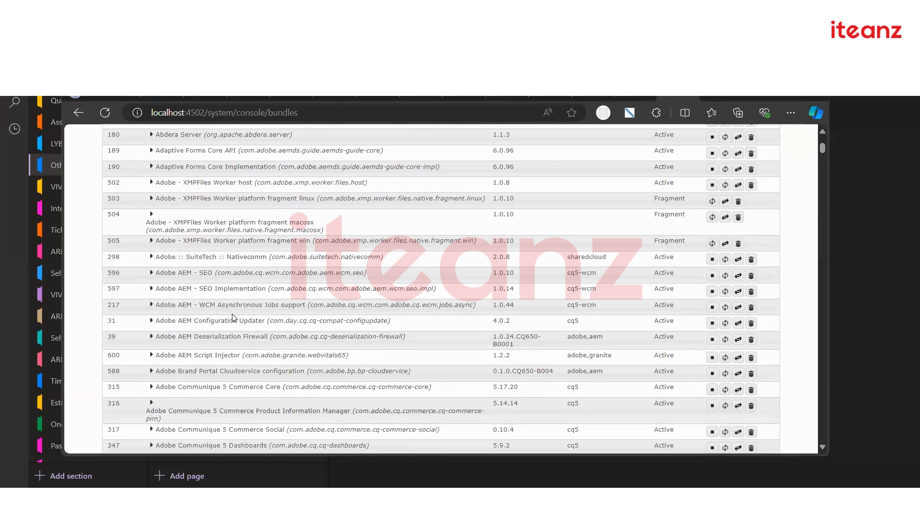
pyautogui.scroll(3, 160, 178)
pyautogui.click(143, 214)
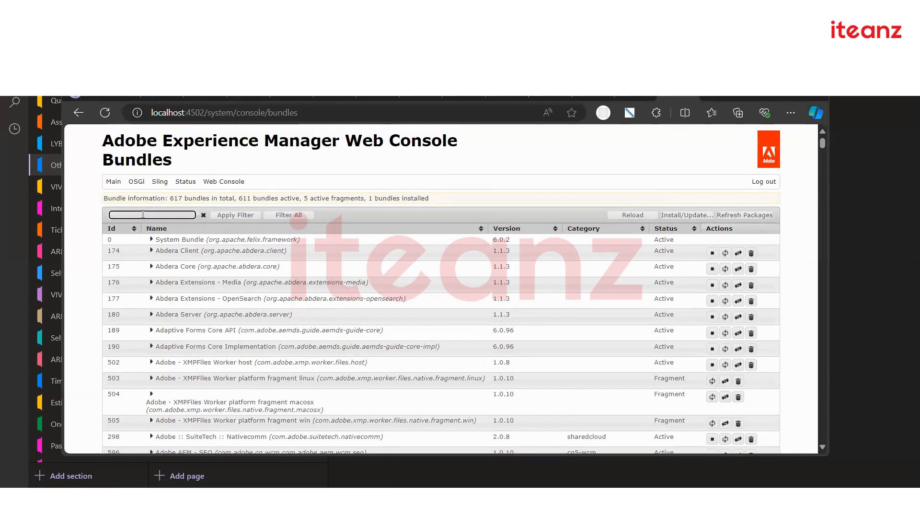
pyautogui.write('mysite')
pyautogui.press('Return')
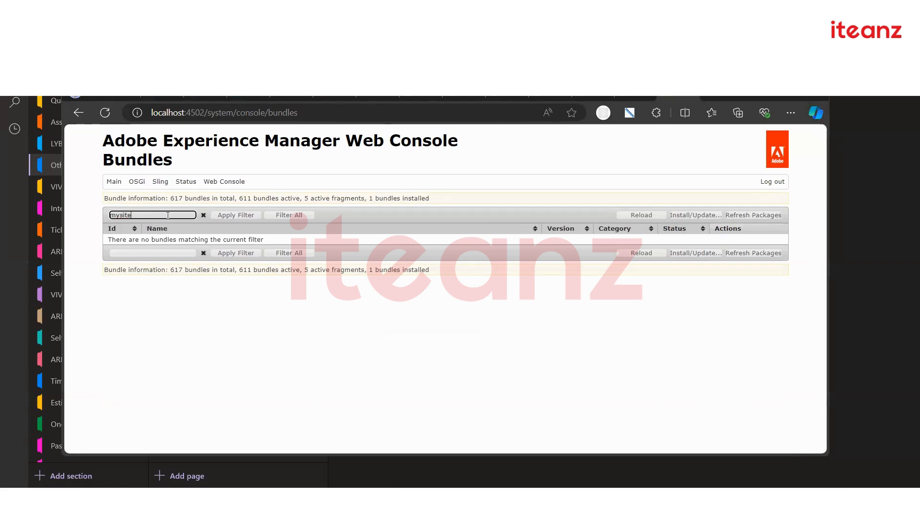
pyautogui.press('BackSpace')
pyautogui.press('BackSpace')
pyautogui.click(106, 112)
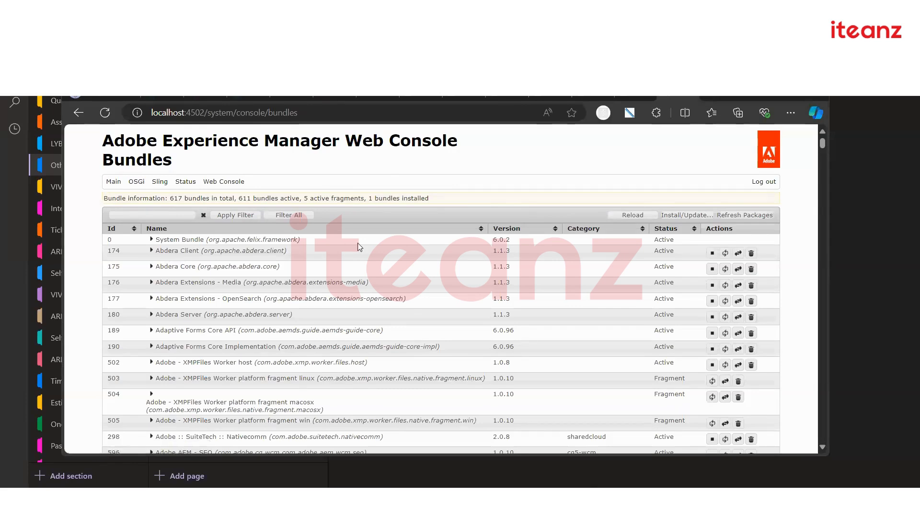
# Sort the bundle list by status, descending, so WKND Sites Project - Core's Installed state shows first
pyautogui.click(695, 230)
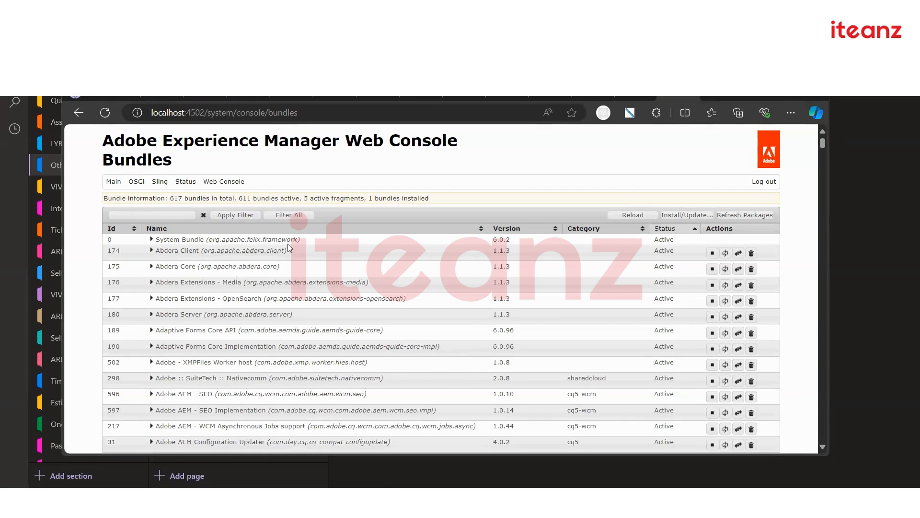
pyautogui.click(674, 230)
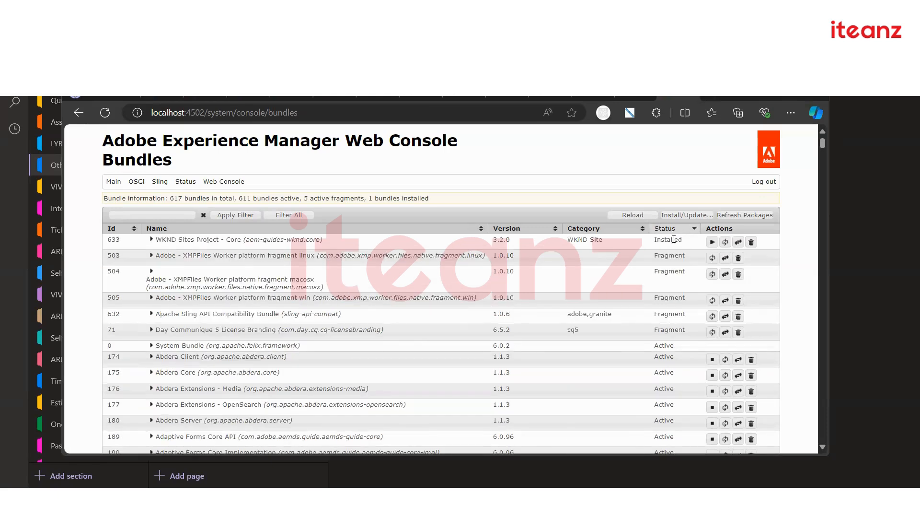
pyautogui.moveTo(603, 241); pyautogui.dragTo(551, 248)
pyautogui.click(547, 251)
# Look over the Sites console and the blank We.Retail and mySite editors, then return to CRX Package Manager
pyautogui.click(324, 97)
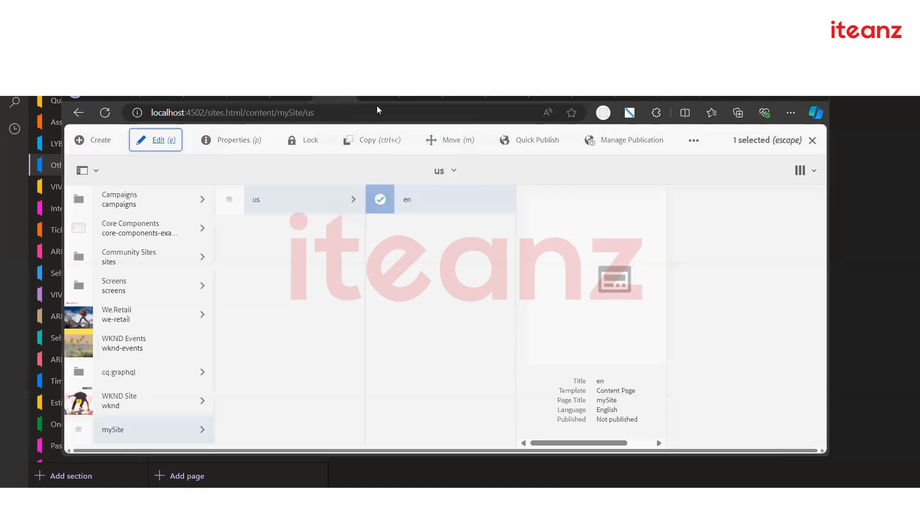
pyautogui.click(415, 97)
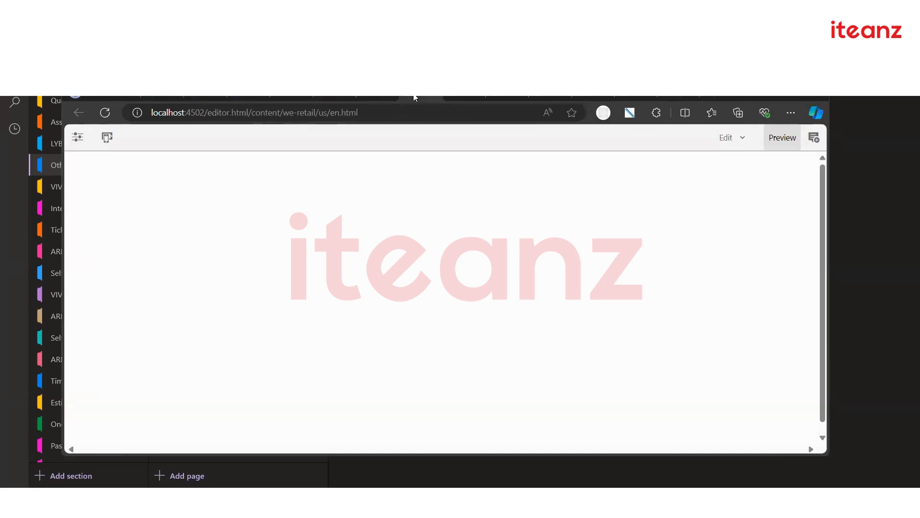
pyautogui.click(458, 97)
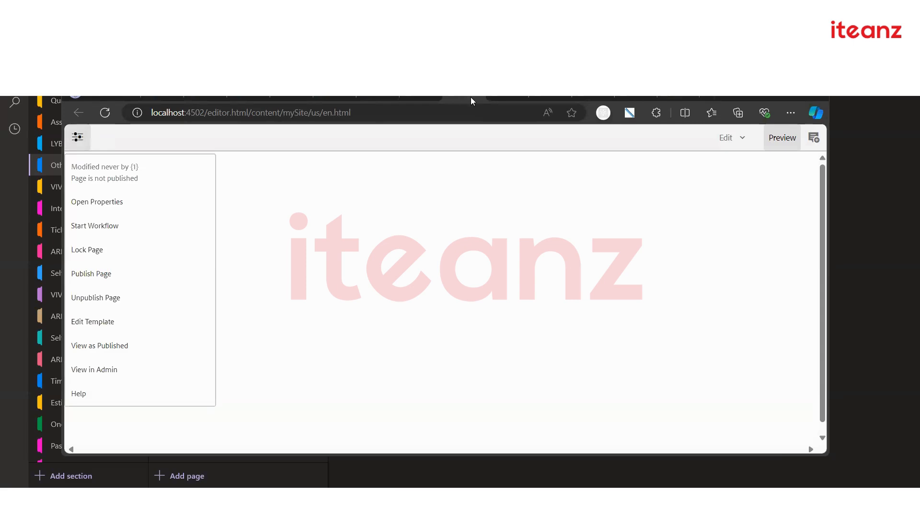
pyautogui.click(499, 98)
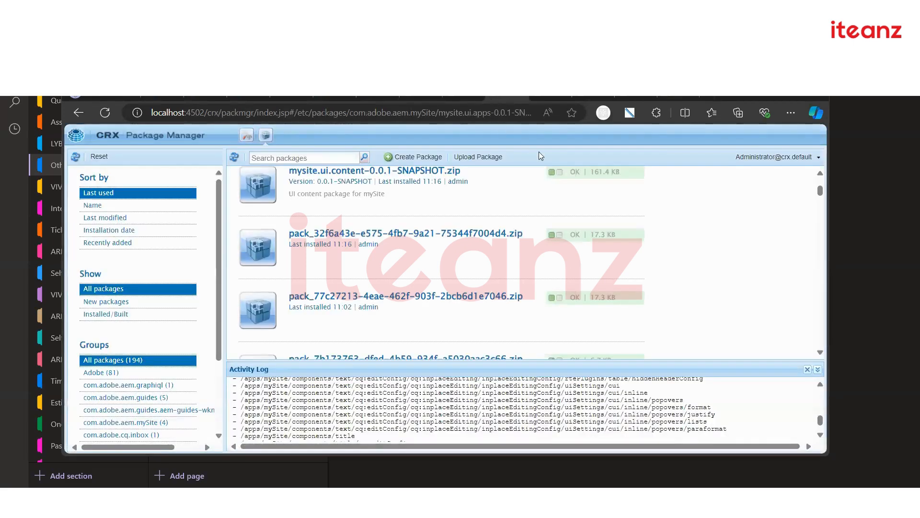
# Start a package upload and browse the computer for a package file
pyautogui.click(474, 158)
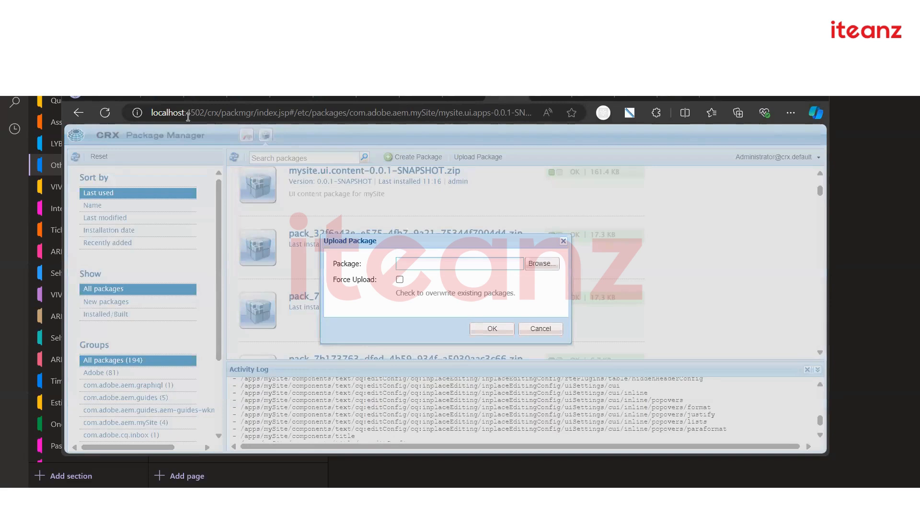
pyautogui.click(542, 267)
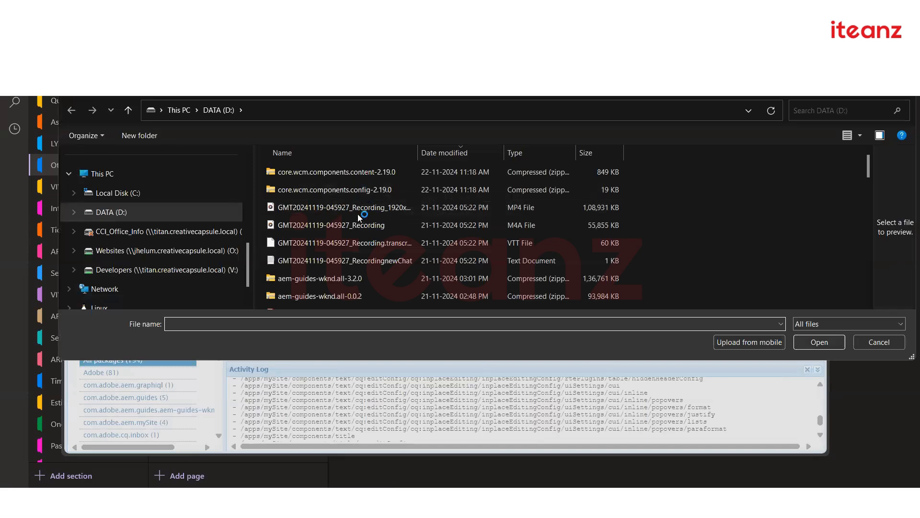
pyautogui.scroll(-2, 357, 213)
pyautogui.scroll(-2, 353, 231)
pyautogui.scroll(2, 355, 230)
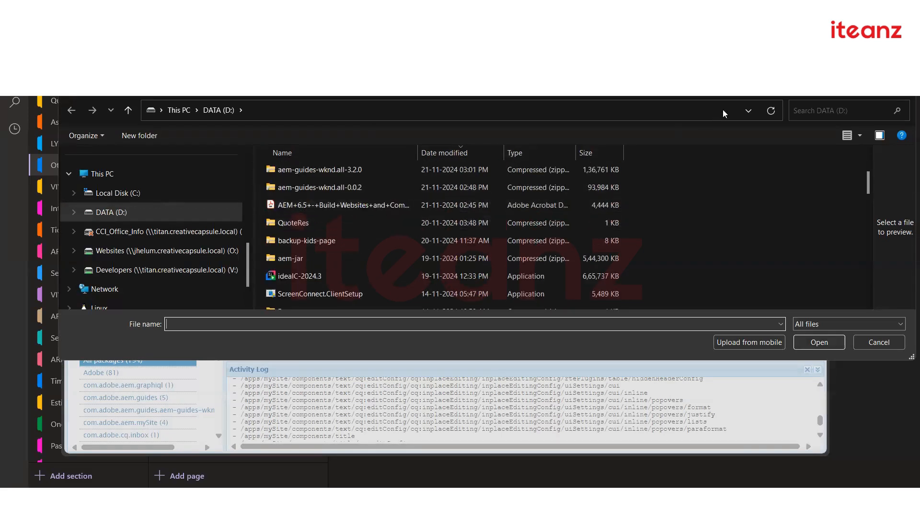
# Search DATA (D:) for 'serv', then clear the search and scroll through the drive's contents
pyautogui.click(811, 110)
pyautogui.write('serv')
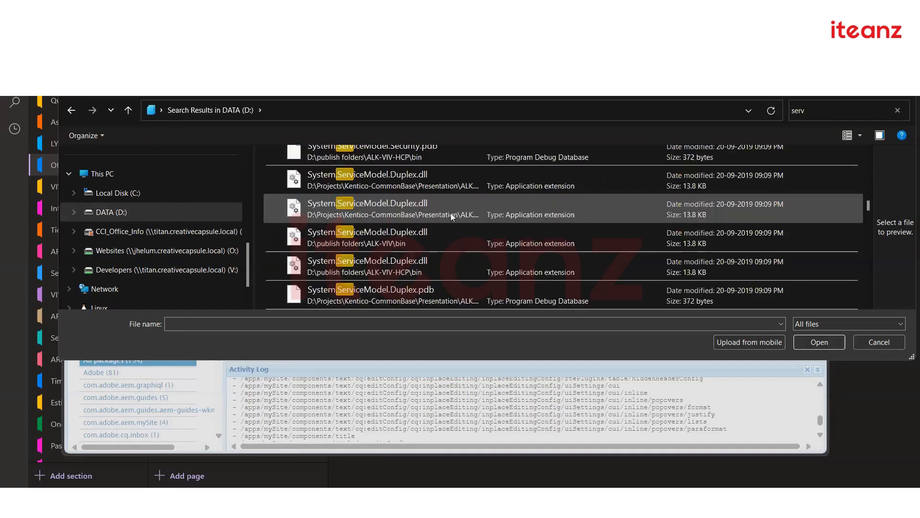
pyautogui.moveTo(869, 206); pyautogui.dragTo(853, 136)
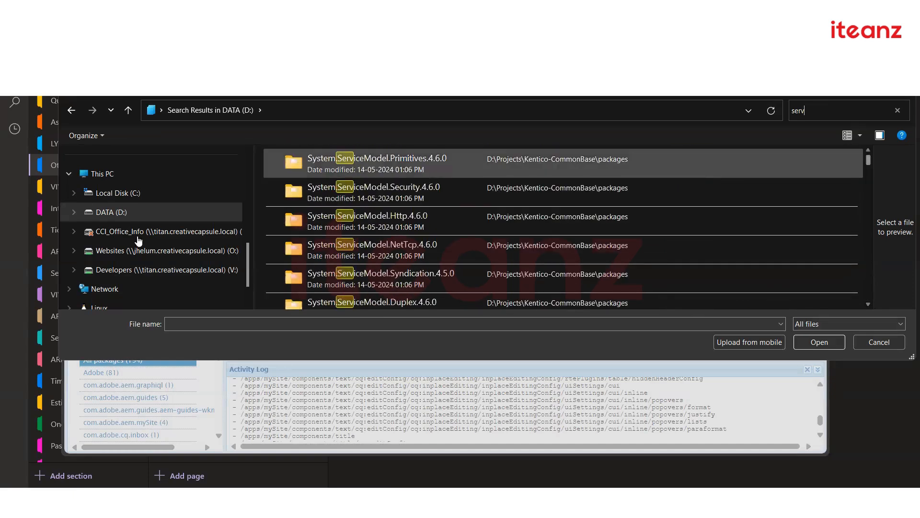
pyautogui.click(116, 216)
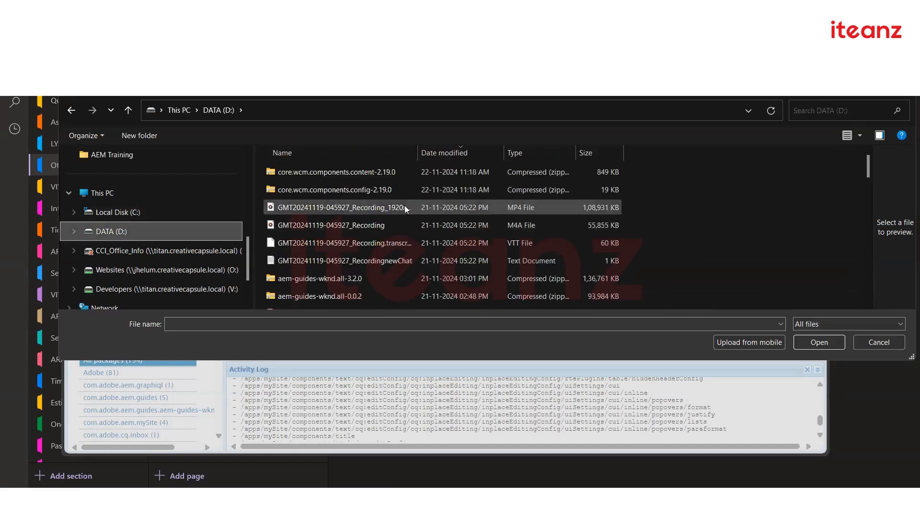
pyautogui.scroll(-1, 404, 204)
pyautogui.scroll(-3, 376, 208)
pyautogui.scroll(-1, 353, 191)
pyautogui.scroll(-2, 368, 213)
pyautogui.scroll(-3, 369, 212)
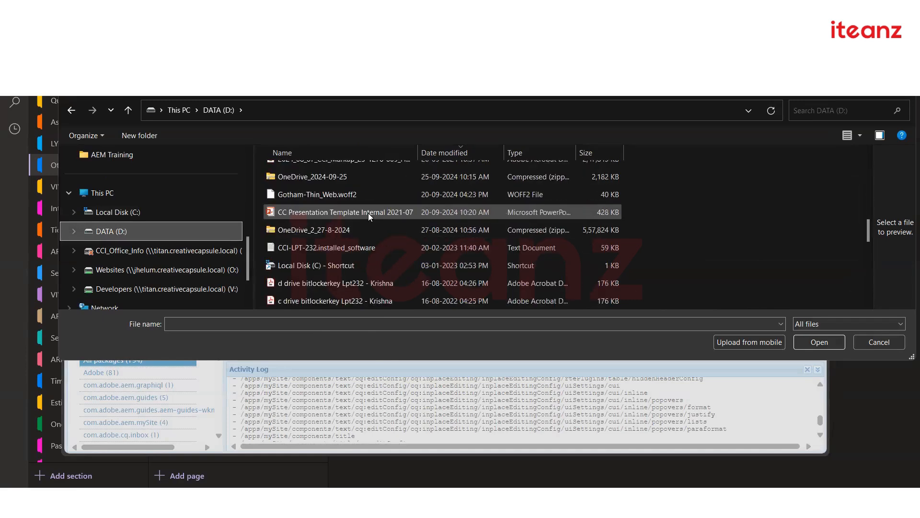
pyautogui.scroll(-4, 369, 216)
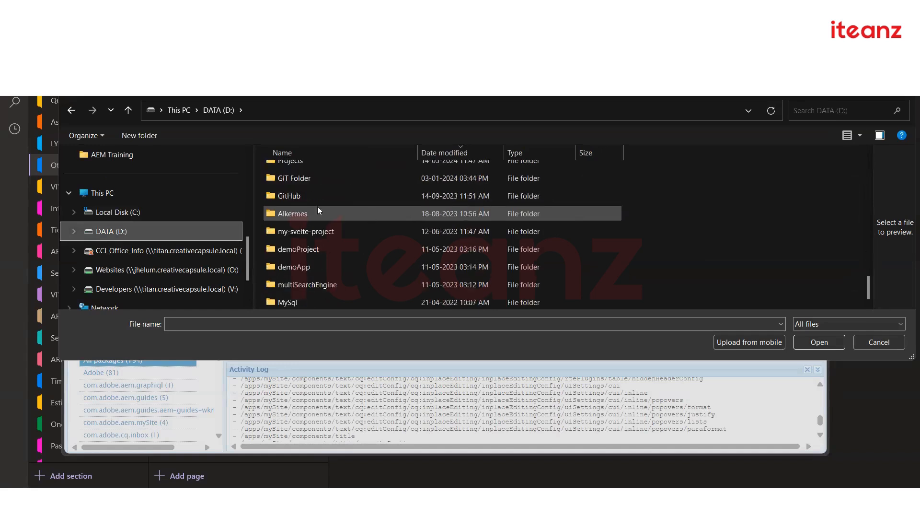
pyautogui.scroll(5, 317, 206)
pyautogui.scroll(1, 317, 203)
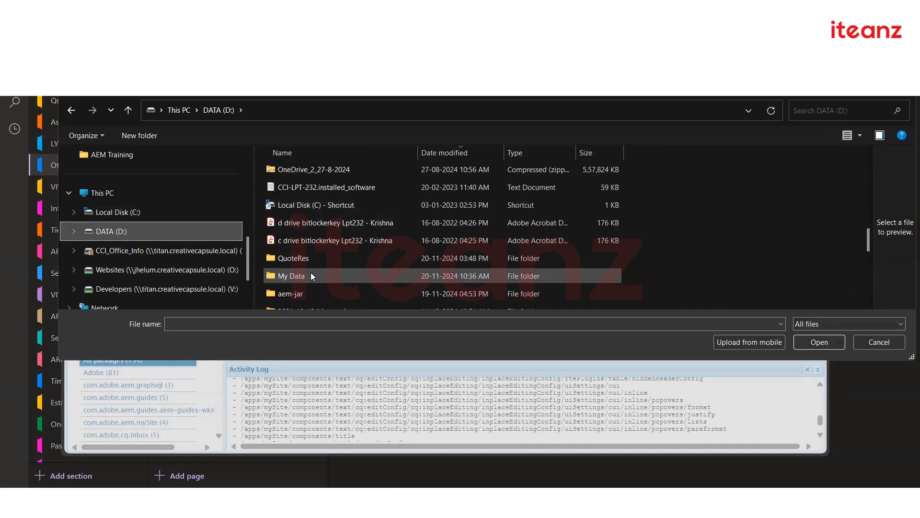
# Close the file picker without choosing a file and bring the DATA (D:) Explorer window forward
pyautogui.click(903, 87)
pyautogui.moveTo(388, 442)
pyautogui.click(388, 442)
# Dismiss a Windows search for 'serv' and present PowerPoint at the Content Packages - Immutable slide
pyautogui.scroll(3, 326, 232)
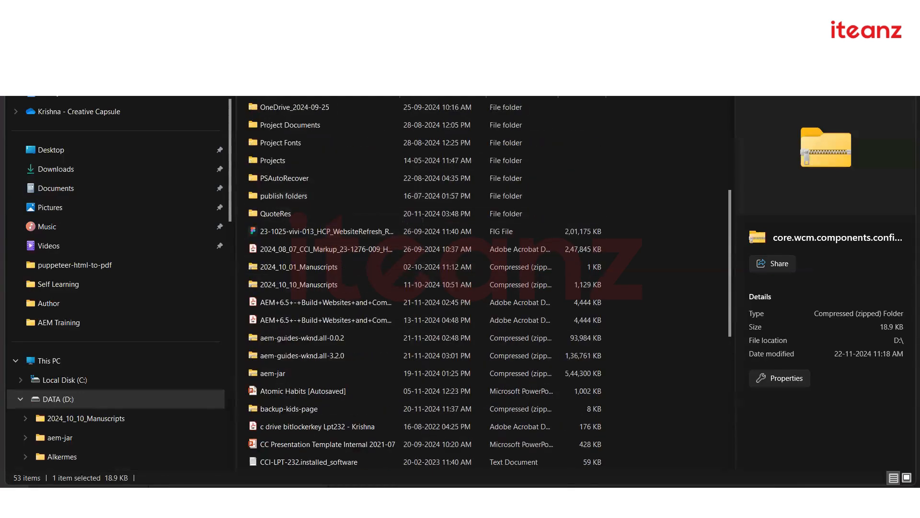
pyautogui.press('super')
pyautogui.write('serv')
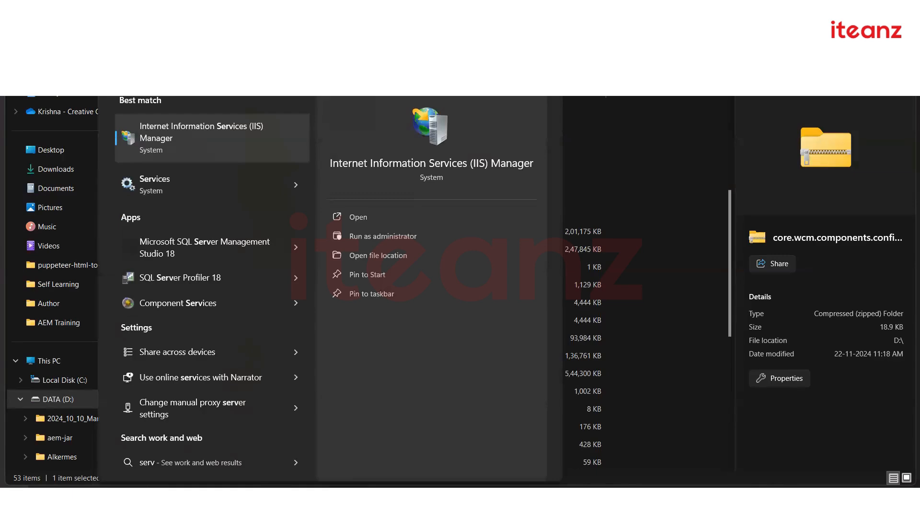
pyautogui.click(565, 176)
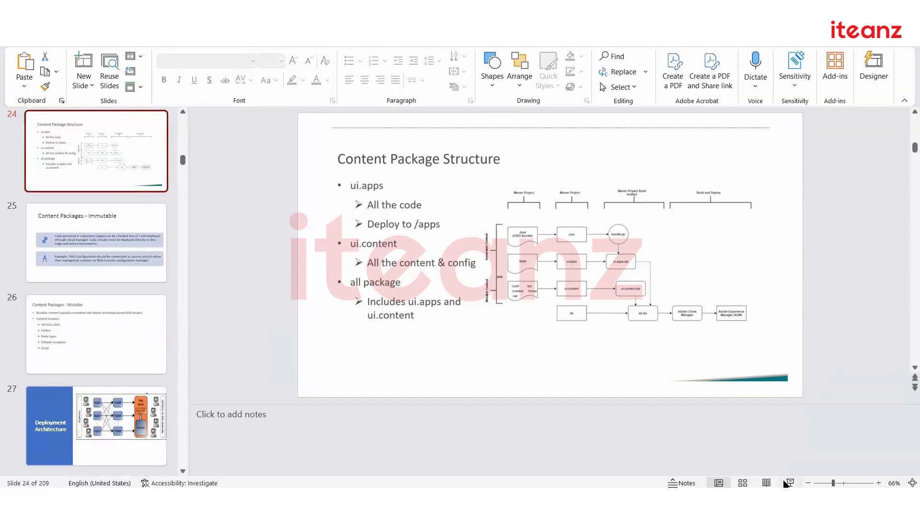
pyautogui.hotkey('shift', 'F5')
pyautogui.press('Right')
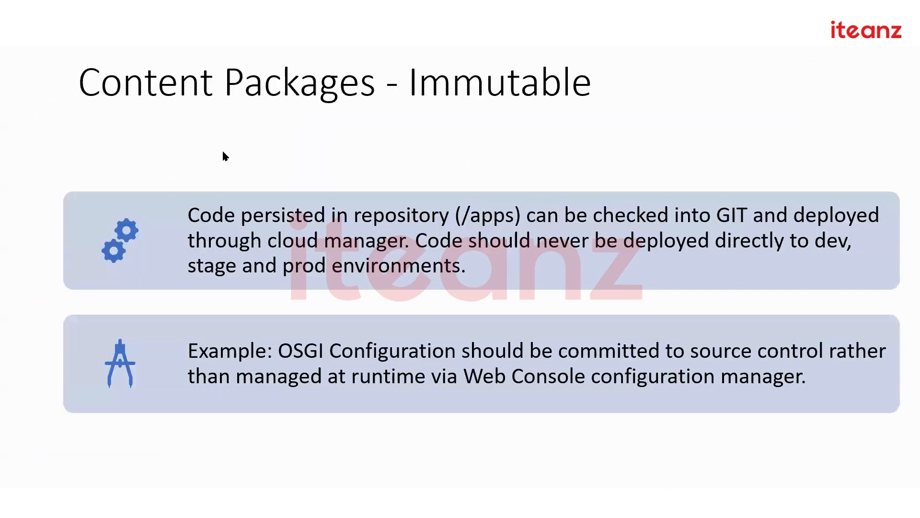
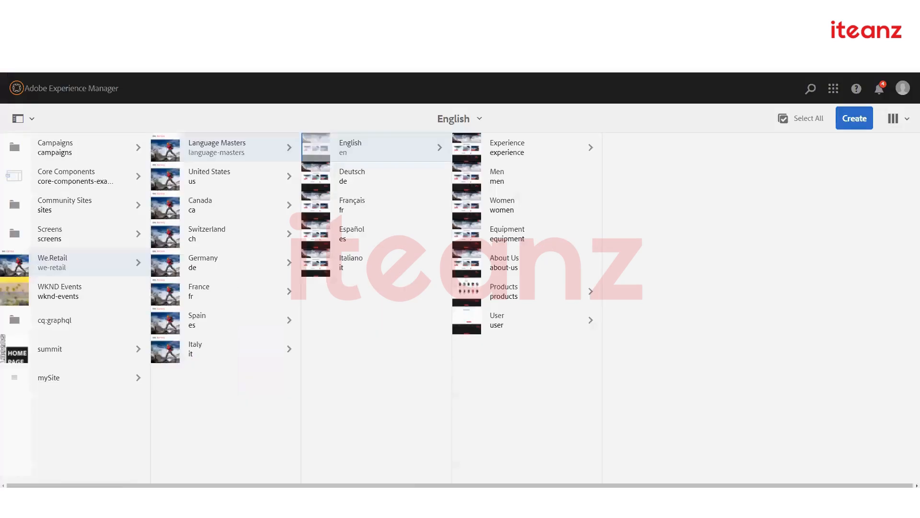
# Browse the Sites console into mySite's us section
pyautogui.click(97, 350)
pyautogui.click(86, 375)
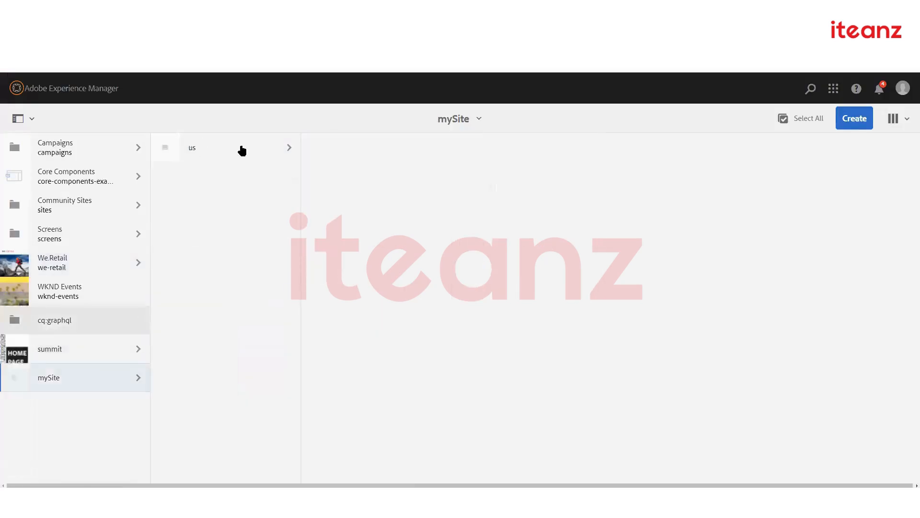
pyautogui.click(249, 146)
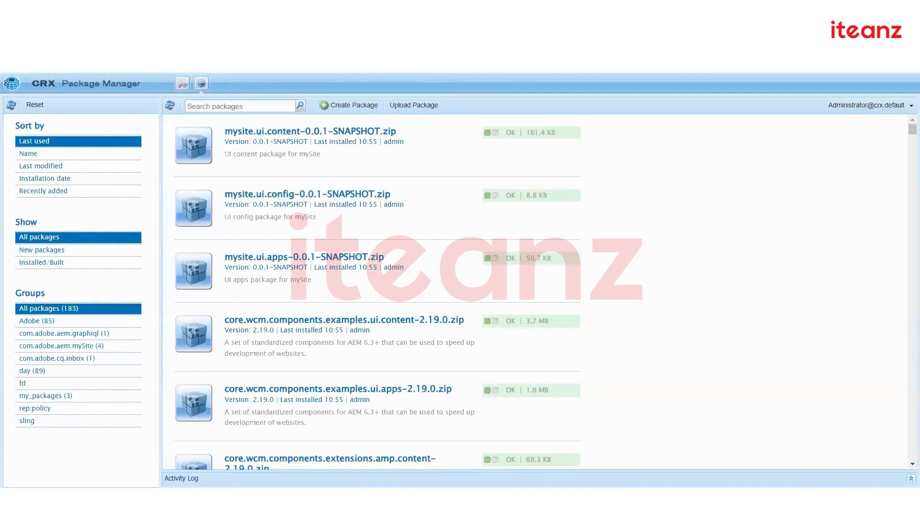
# Load localhost:4502/aem and show the Tools console's Deployment section
pyautogui.write('aem')
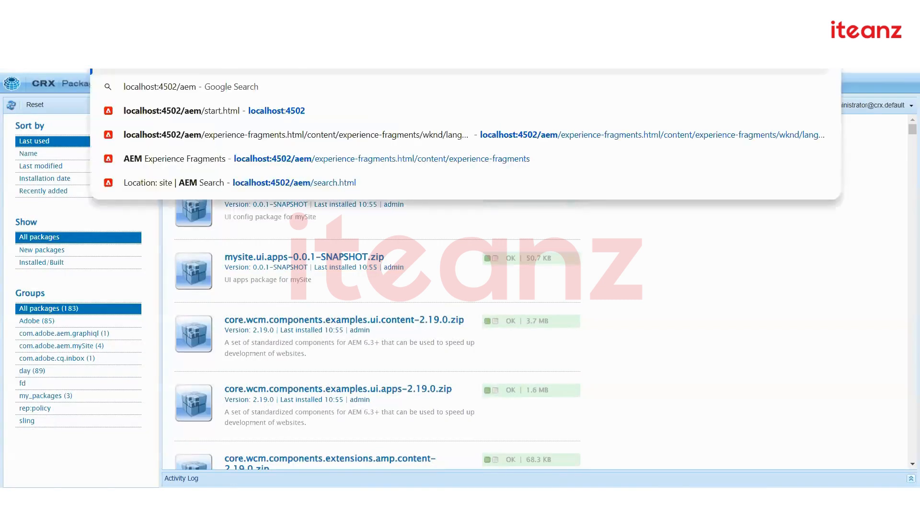
pyautogui.press('Return')
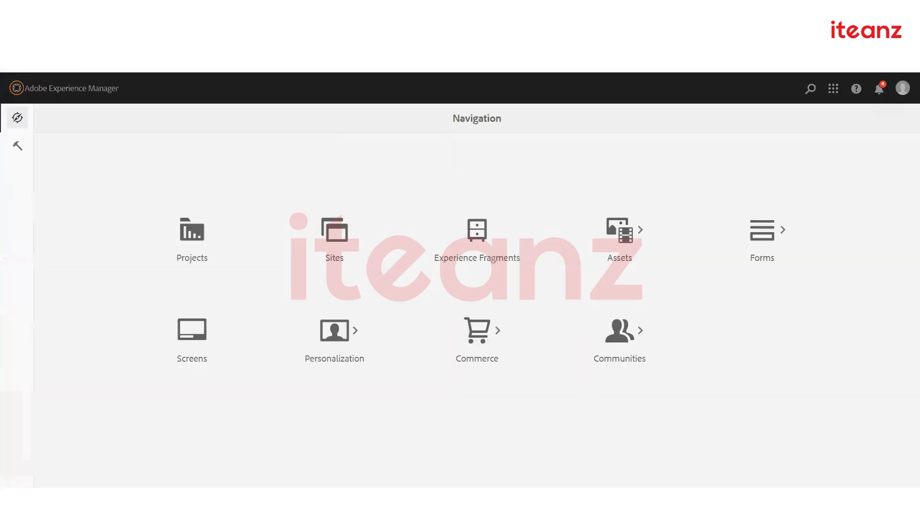
pyautogui.click(26, 153)
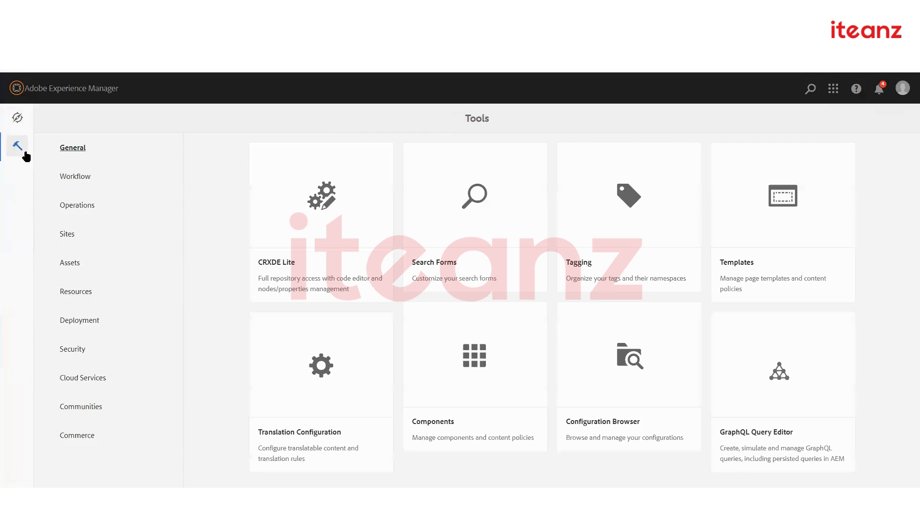
pyautogui.click(90, 325)
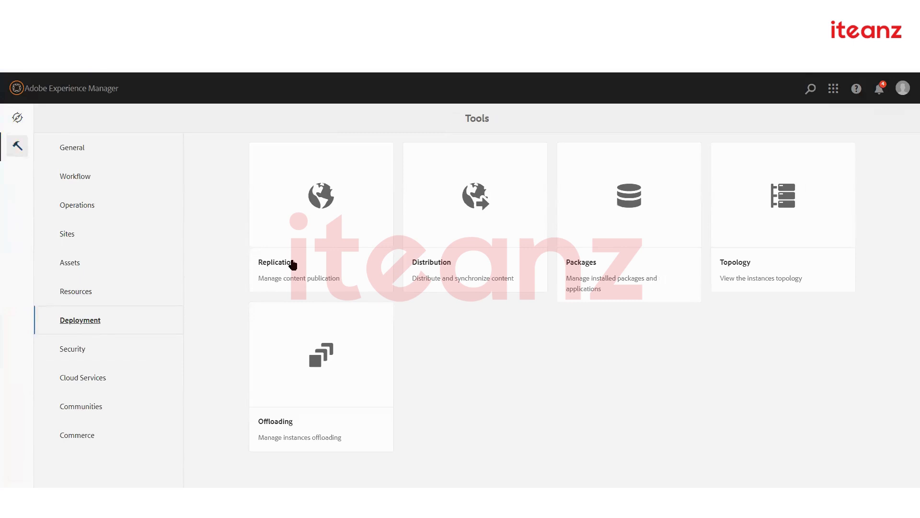
# Open the Default Agent (publish) from the replication agents on author
pyautogui.click(292, 261)
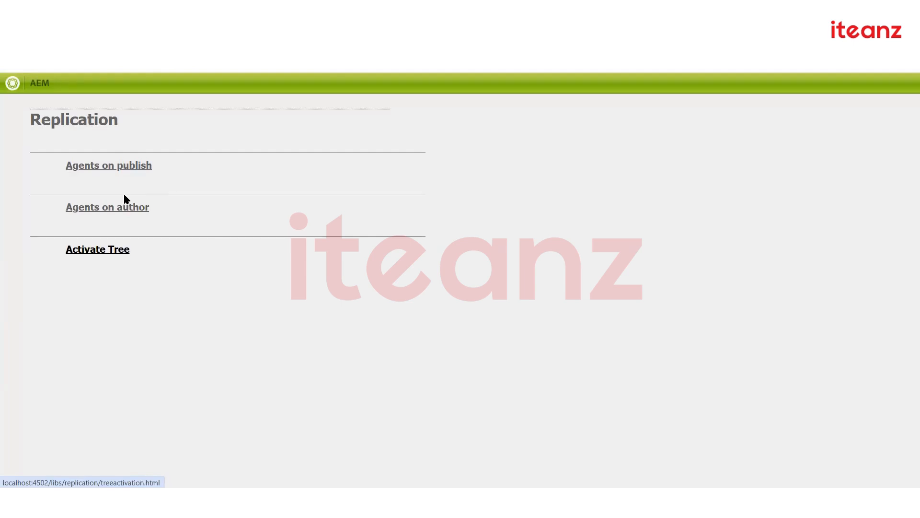
pyautogui.click(96, 208)
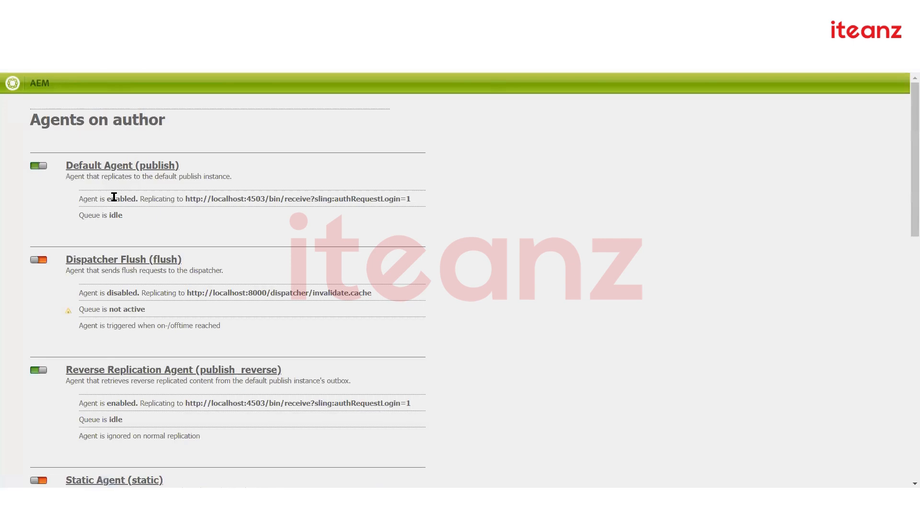
pyautogui.scroll(-12, 312, 241)
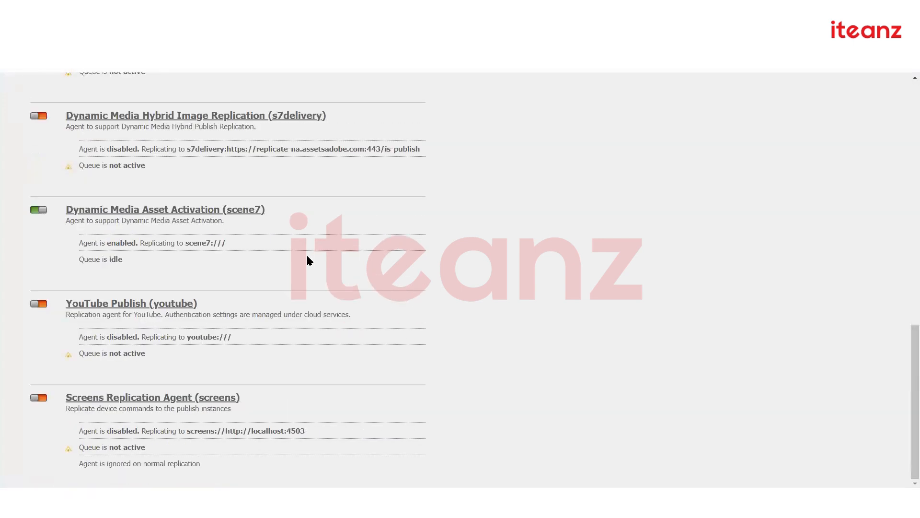
pyautogui.scroll(12, 307, 258)
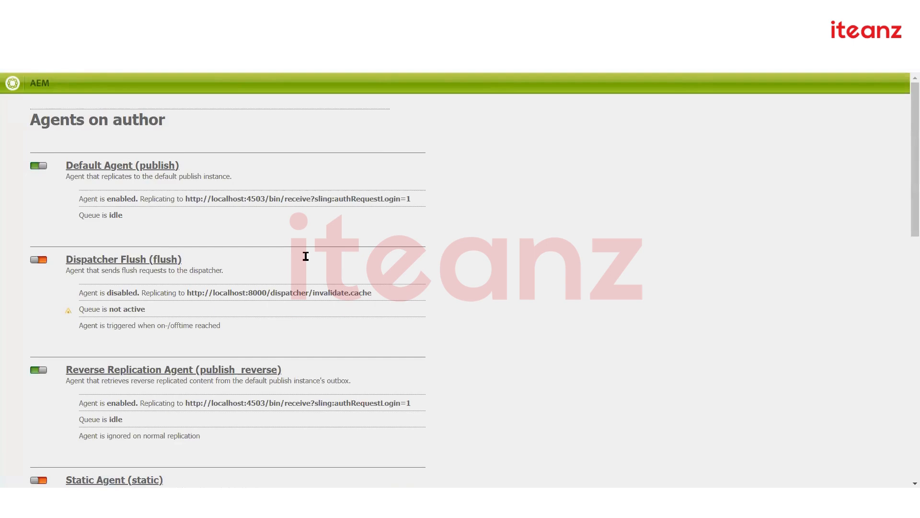
pyautogui.click(96, 168)
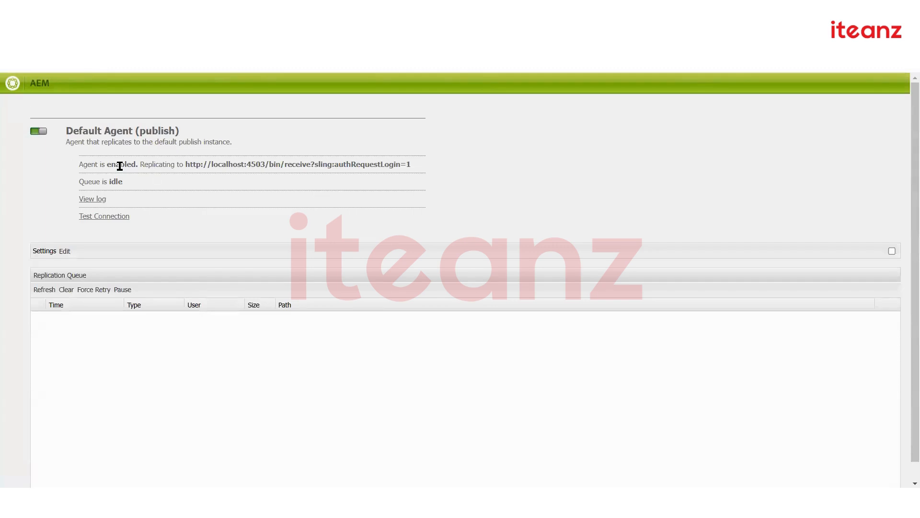
# Highlight the agent's name and its publish host localhost:4503
pyautogui.moveTo(67, 130); pyautogui.dragTo(188, 132)
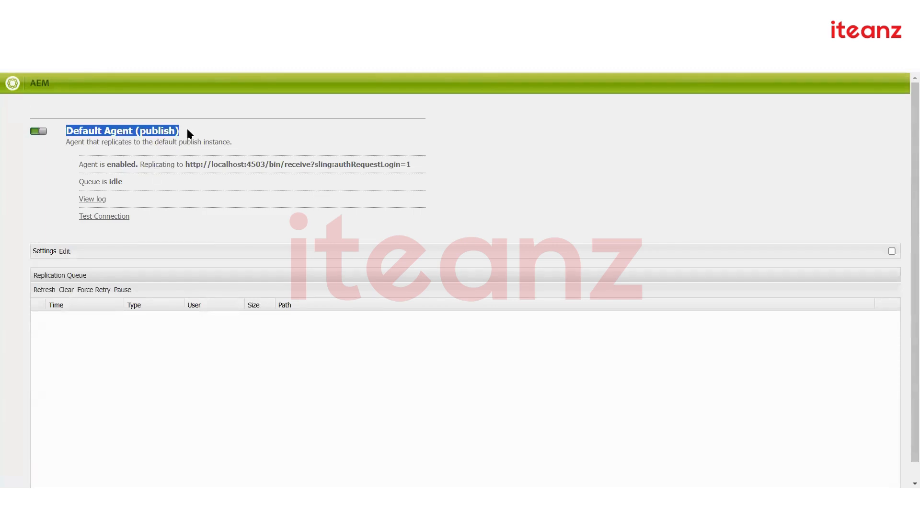
pyautogui.click(187, 133)
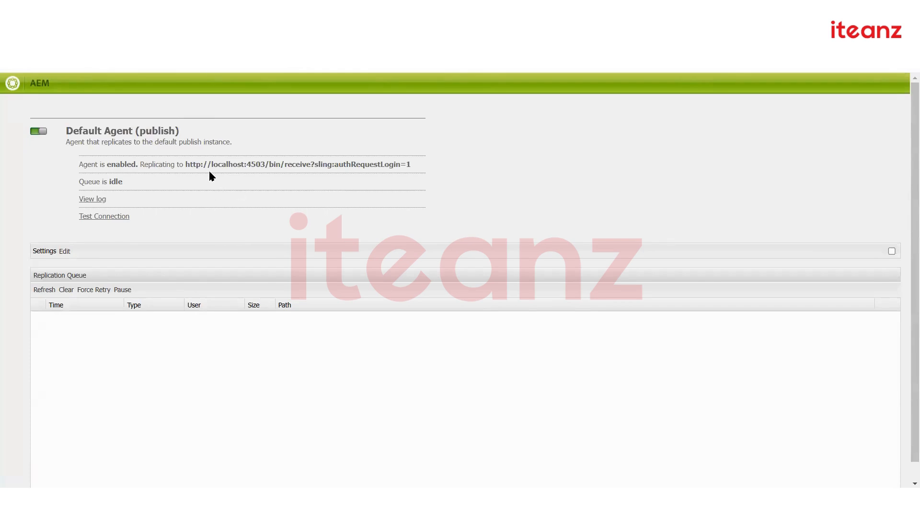
pyautogui.moveTo(187, 165); pyautogui.dragTo(266, 164)
pyautogui.click(282, 189)
# Test the Default Agent's connection and highlight the succeeded result
pyautogui.click(103, 217)
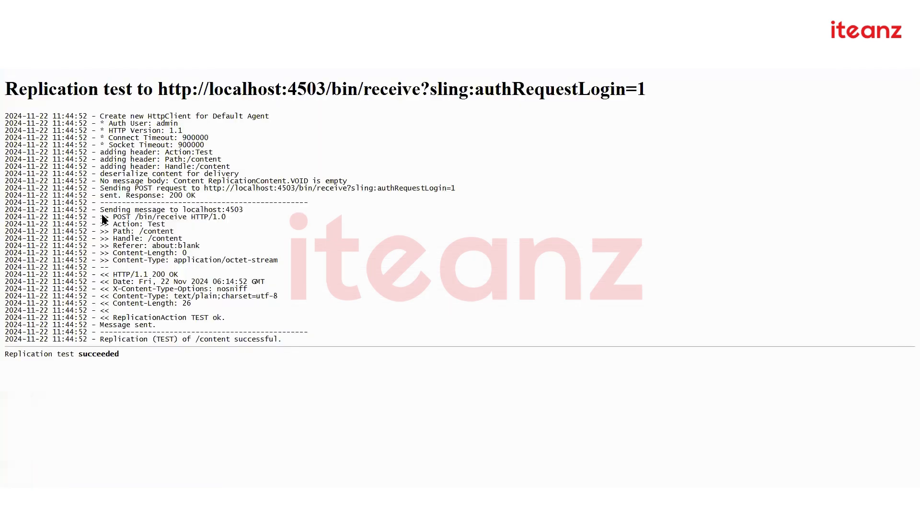
pyautogui.moveTo(105, 338); pyautogui.dragTo(286, 341)
pyautogui.moveTo(78, 355); pyautogui.dragTo(114, 355)
pyautogui.click(113, 355)
# Return to the agent's details and review the test entries in its replication log
pyautogui.hotkey('ctrl', 'shift', 'Tab')
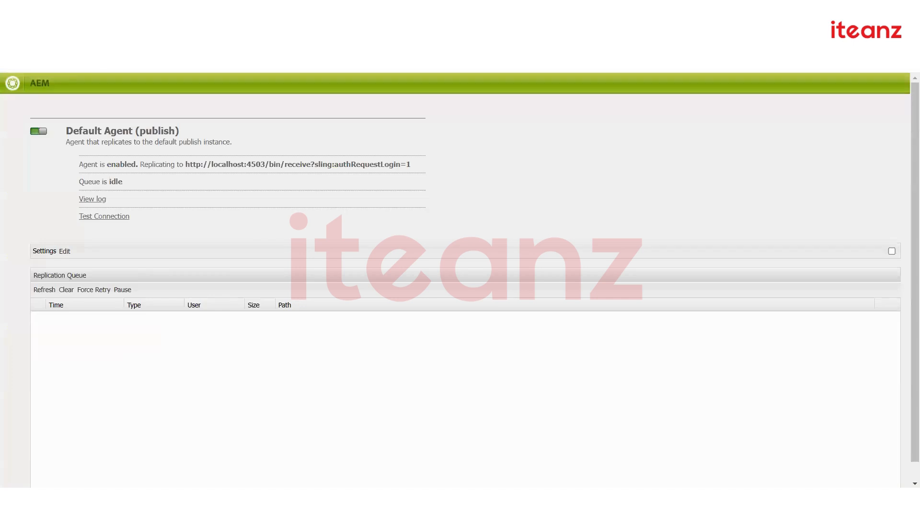
pyautogui.click(103, 199)
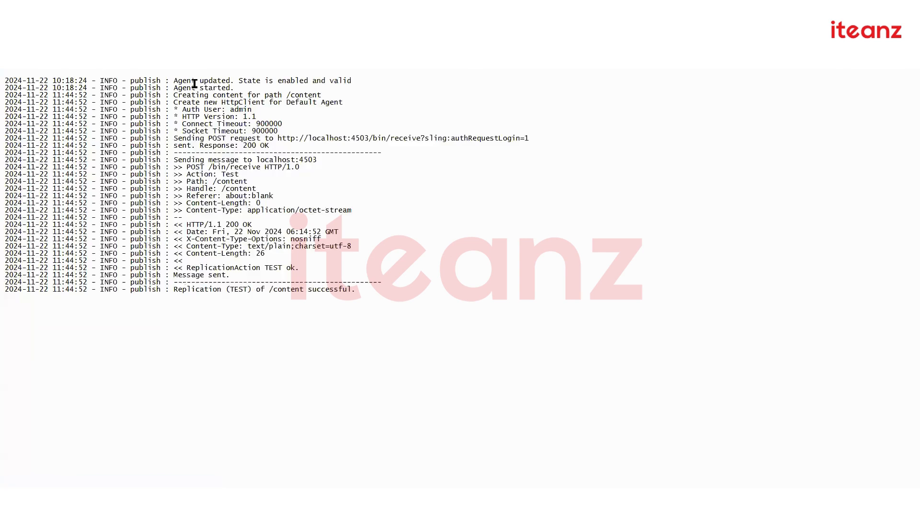
pyautogui.moveTo(194, 84); pyautogui.dragTo(230, 226)
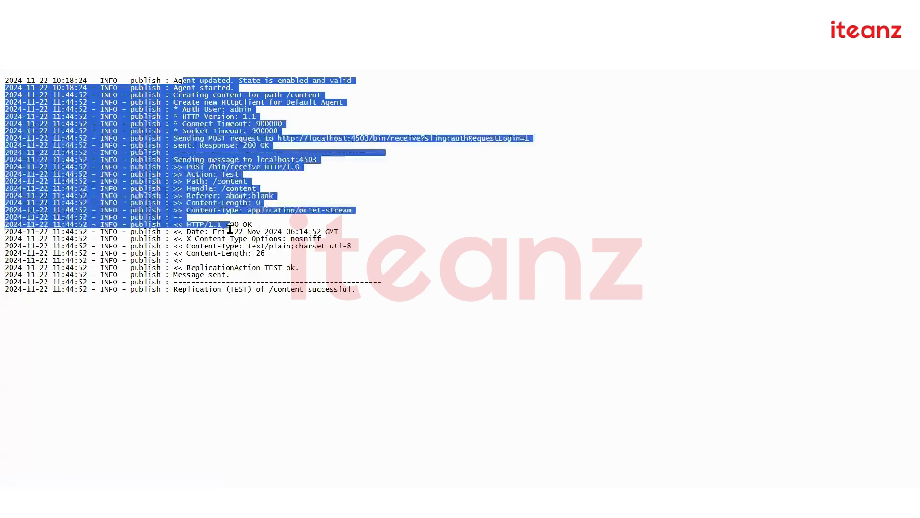
pyautogui.click(272, 207)
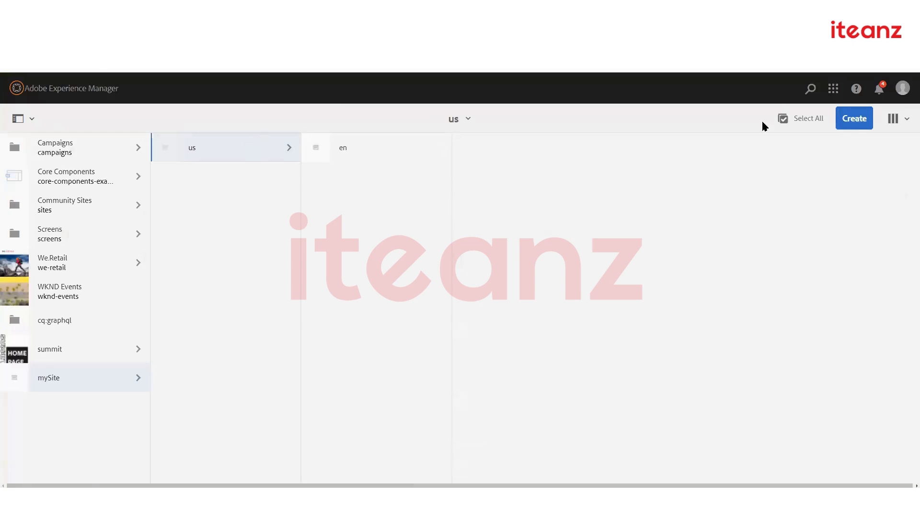
# Create a Content Page titled 'Products' under us and dismiss the confirmation and tour
pyautogui.click(858, 120)
pyautogui.click(838, 161)
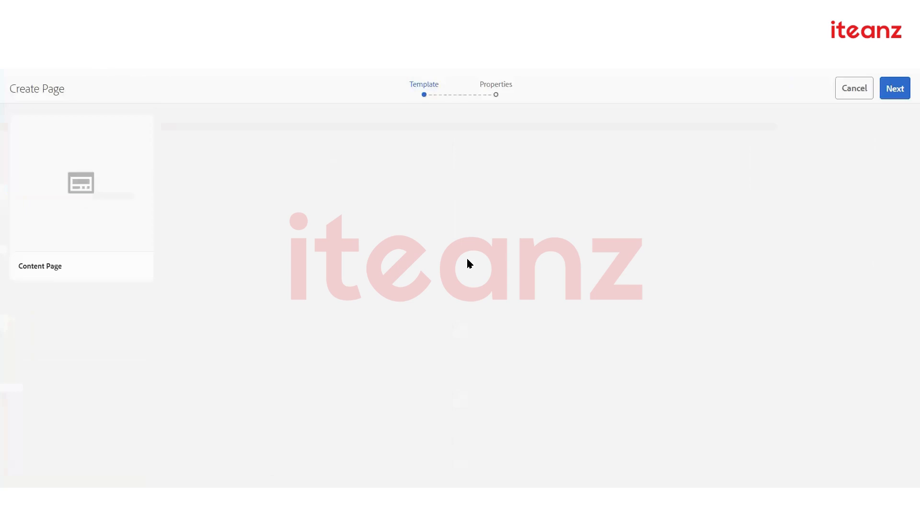
pyautogui.click(69, 191)
pyautogui.click(890, 89)
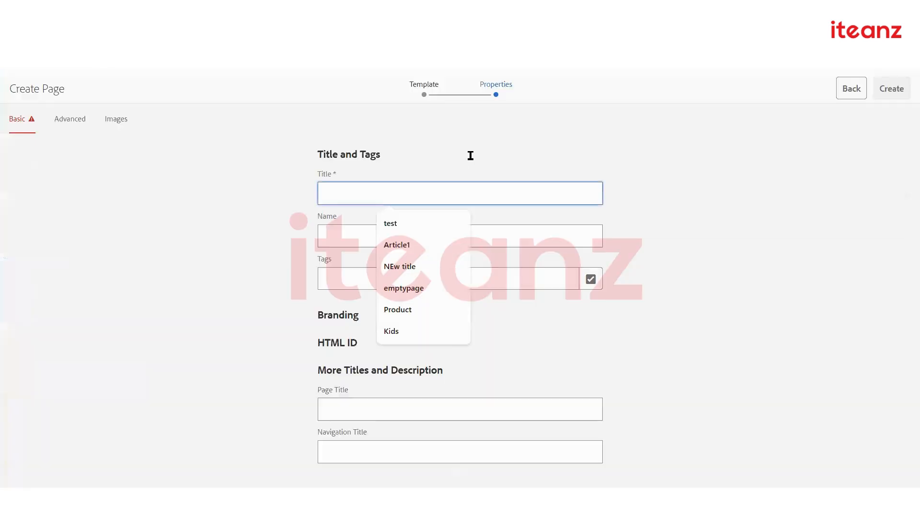
pyautogui.write('Products')
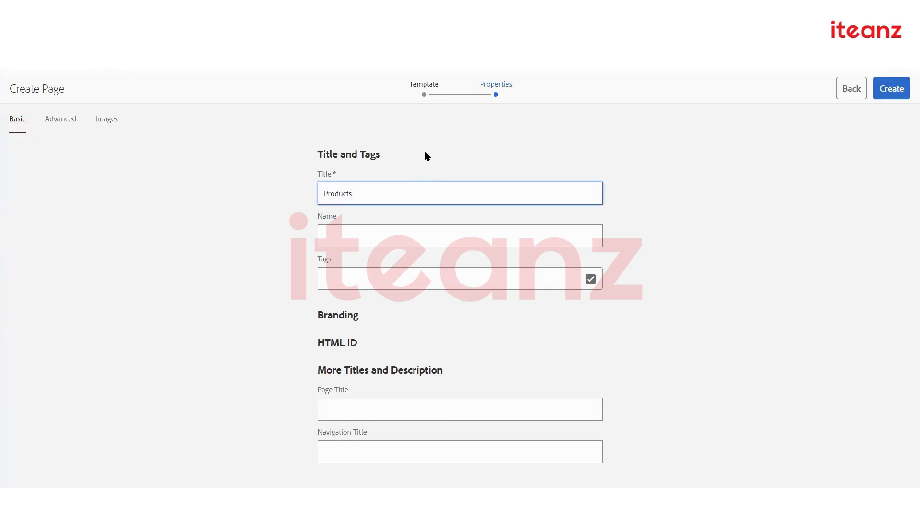
pyautogui.click(894, 94)
pyautogui.click(493, 312)
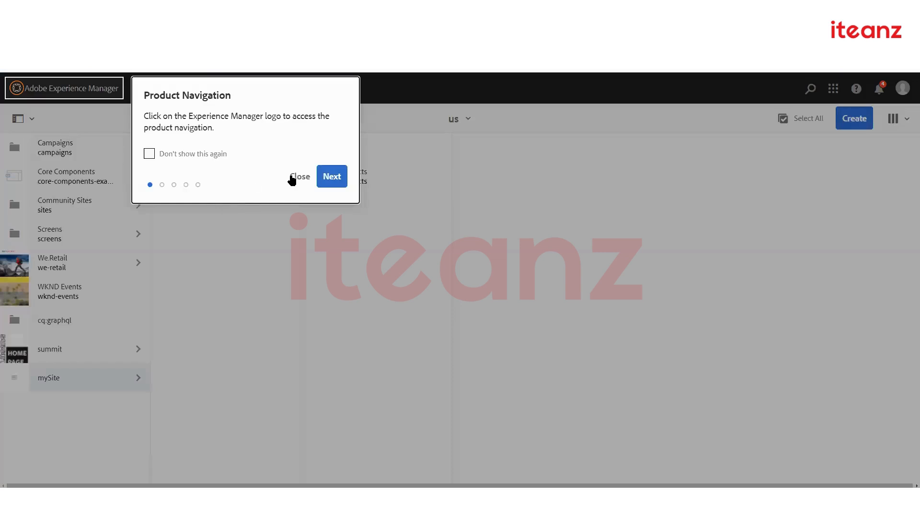
pyautogui.click(296, 178)
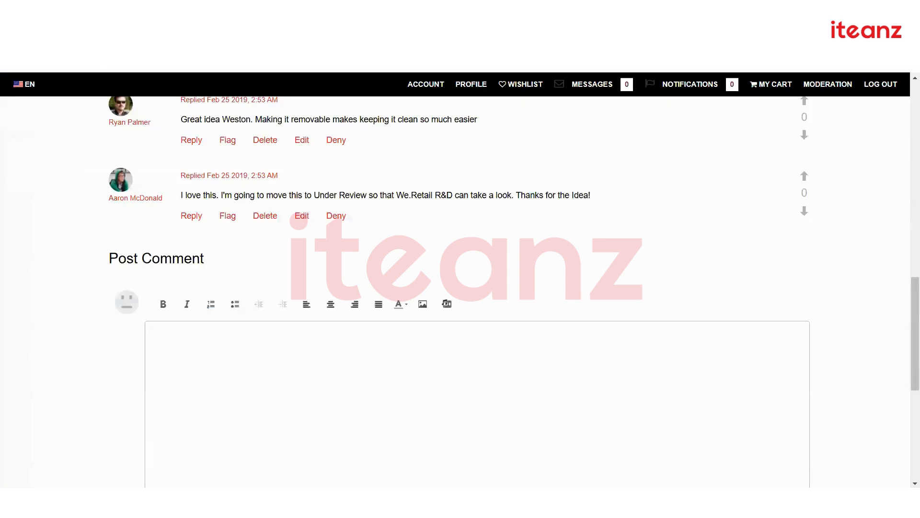
# View localhost:4503/content/mySite/us/en.html, then select the unpublished Products page in Sites
pyautogui.write('.')
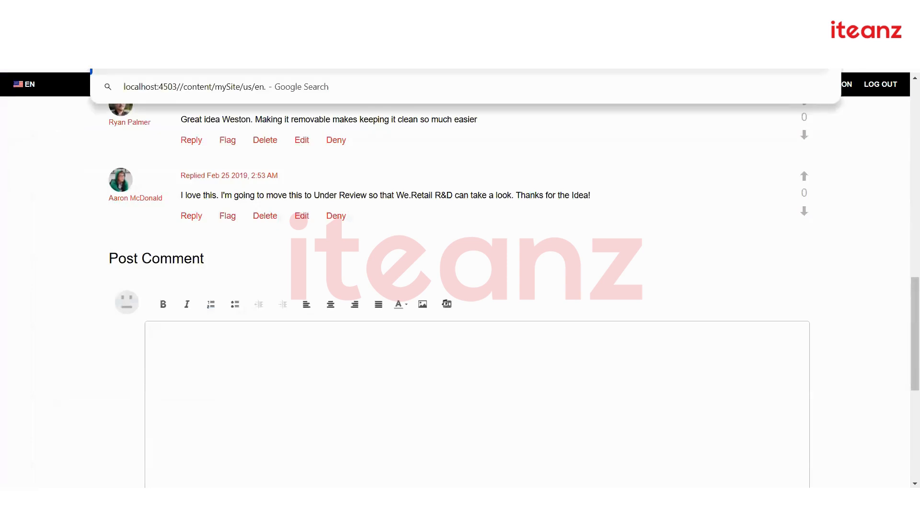
pyautogui.press('BackSpace')
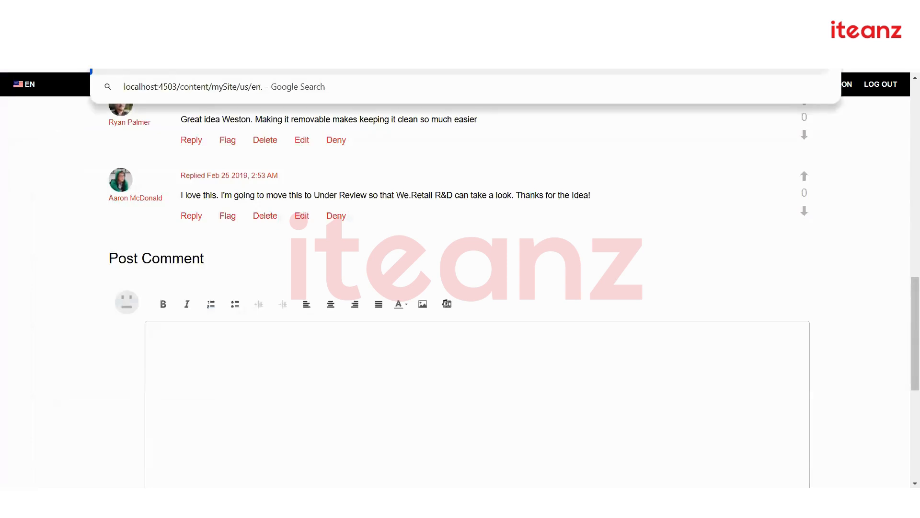
pyautogui.write('html')
pyautogui.press('Return')
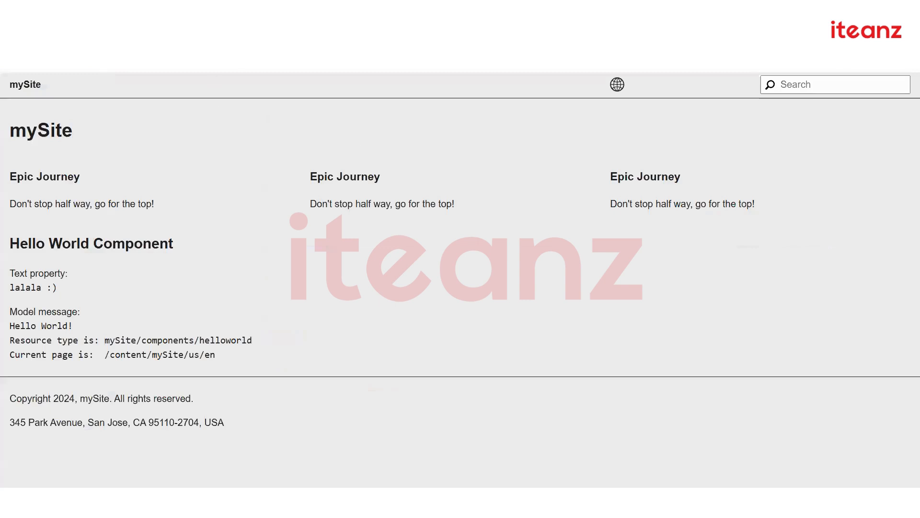
pyautogui.click(422, 9)
pyautogui.click(317, 176)
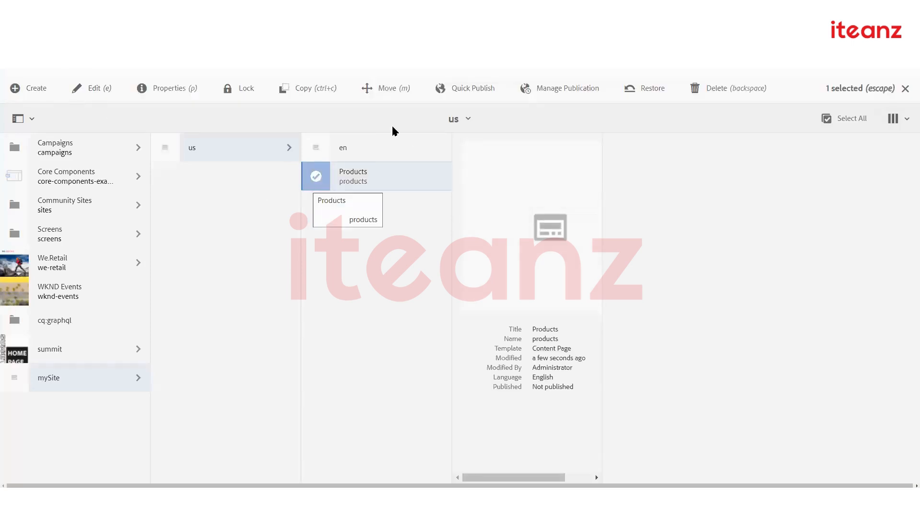
# Publish the Products page from its page information menu, including all checked references
pyautogui.click(106, 91)
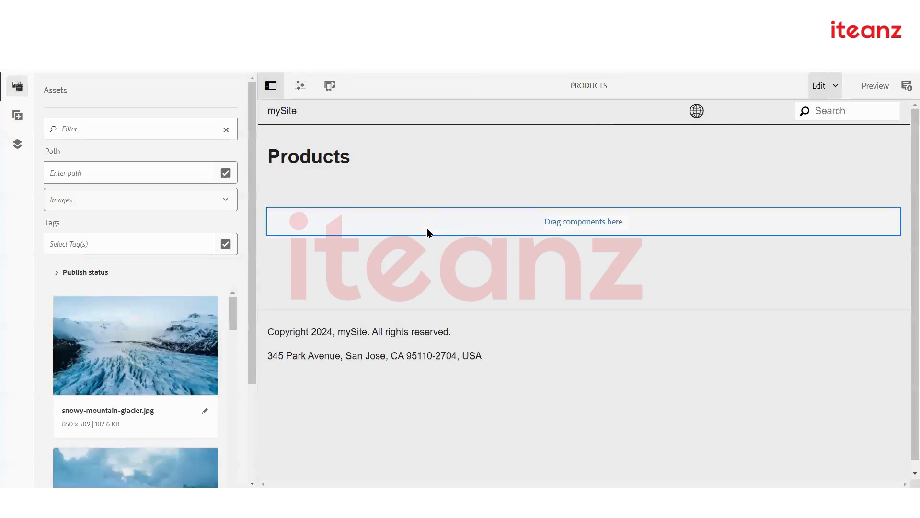
pyautogui.click(300, 86)
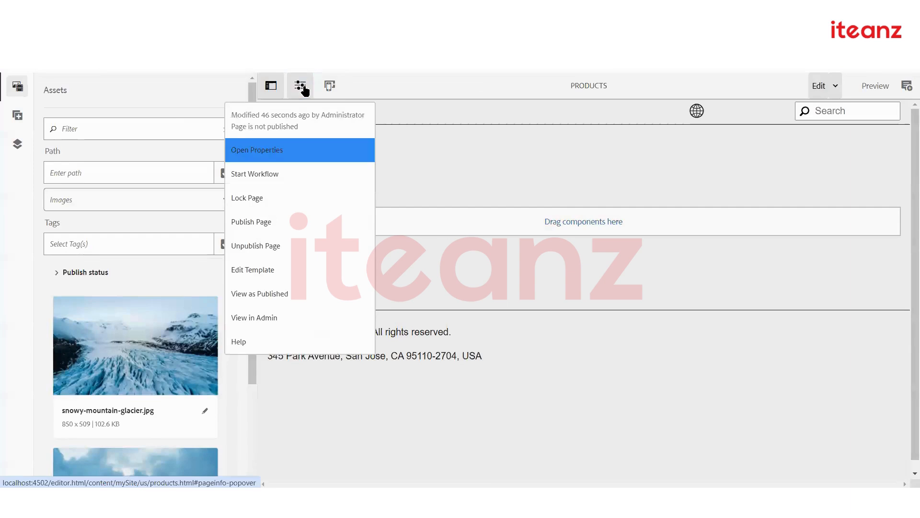
pyautogui.click(281, 229)
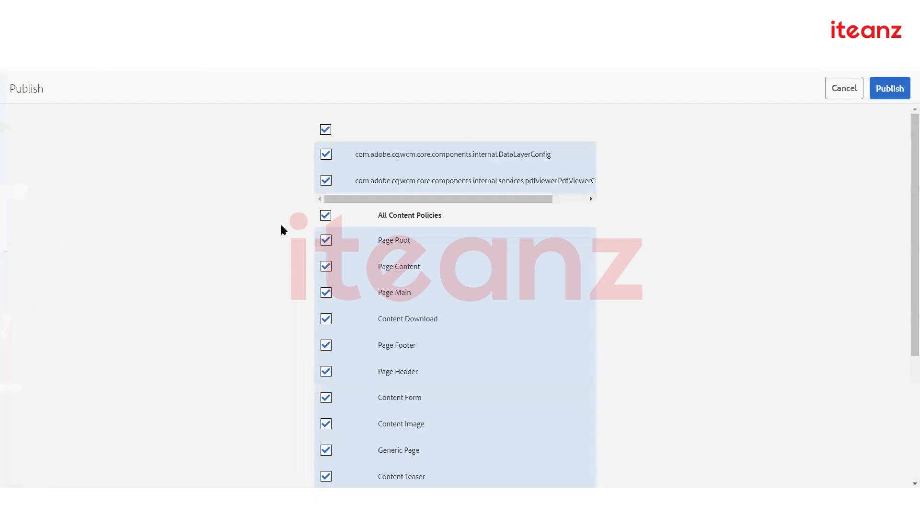
pyautogui.scroll(-4, 359, 247)
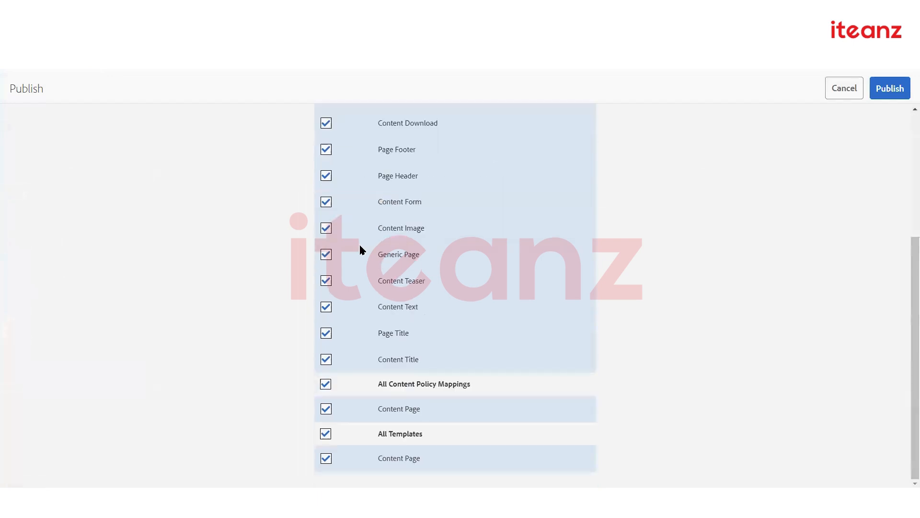
pyautogui.scroll(4, 360, 245)
pyautogui.click(890, 88)
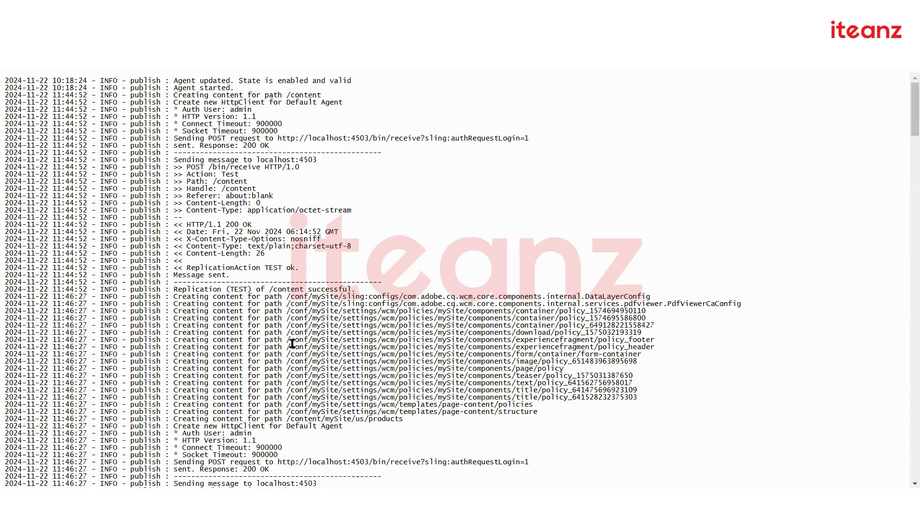
# Scroll through the publish agent's log to check the ACTIVATE entries
pyautogui.scroll(-20, 292, 343)
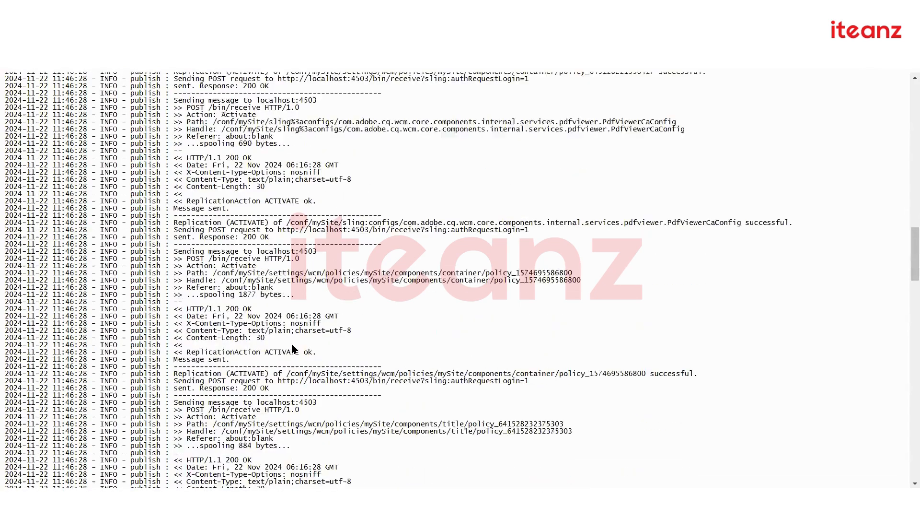
pyautogui.scroll(-20, 293, 347)
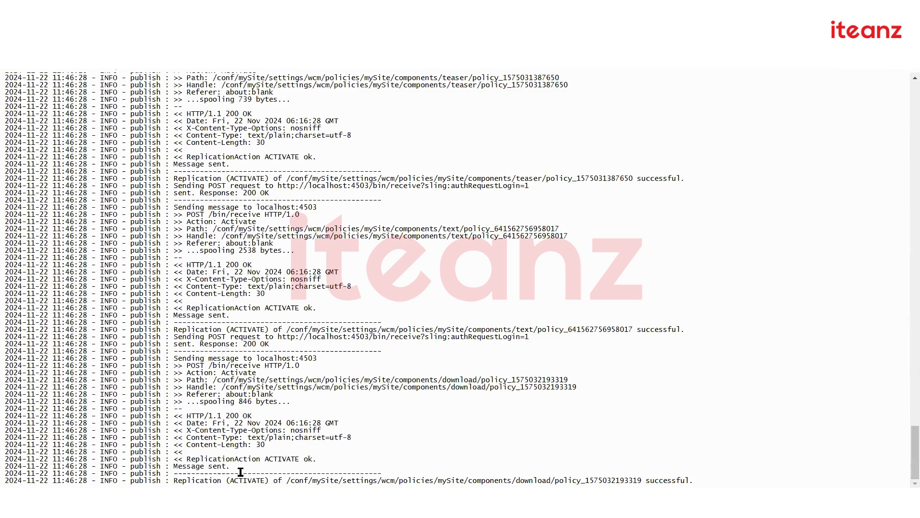
pyautogui.moveTo(178, 473); pyautogui.dragTo(275, 466)
pyautogui.click(276, 405)
pyautogui.scroll(13, 277, 404)
pyautogui.scroll(15, 277, 404)
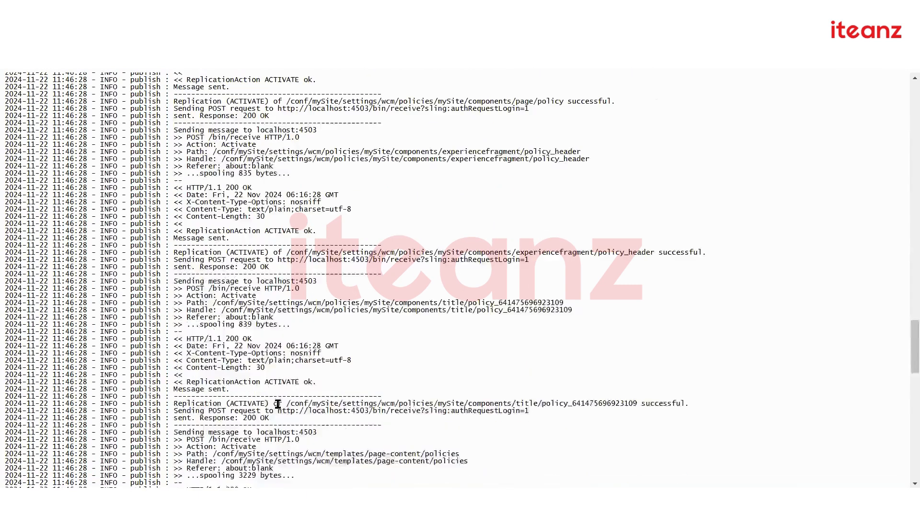
pyautogui.scroll(6, 45, 104)
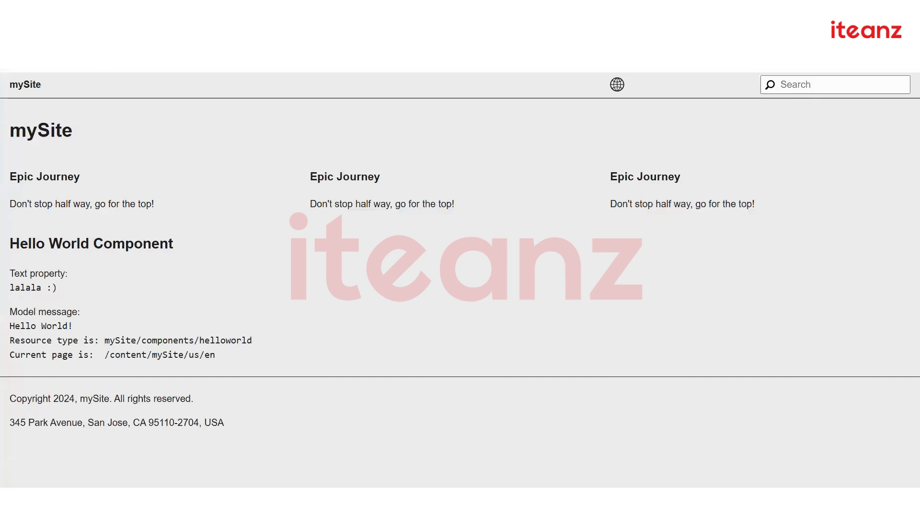
# Load products.html on localhost:4503, then return to the Default Agent (publish) page
pyautogui.write('products.html')
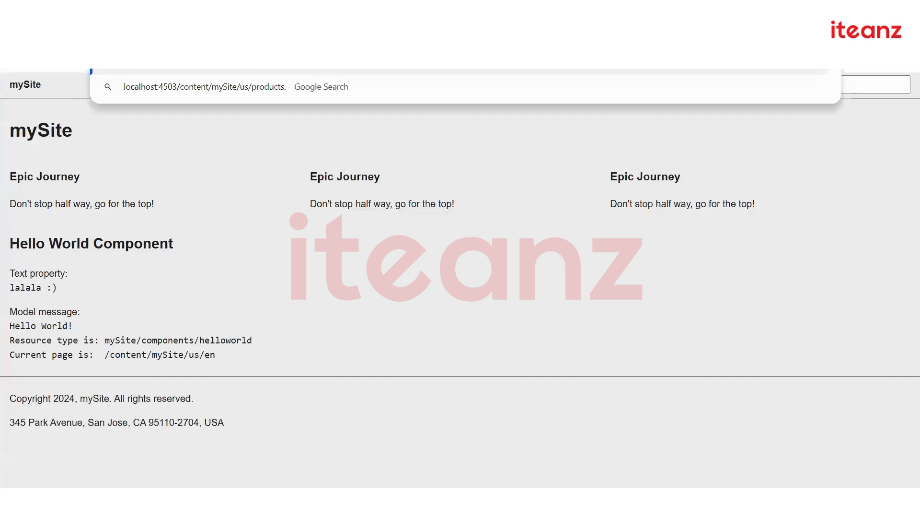
pyautogui.press('Return')
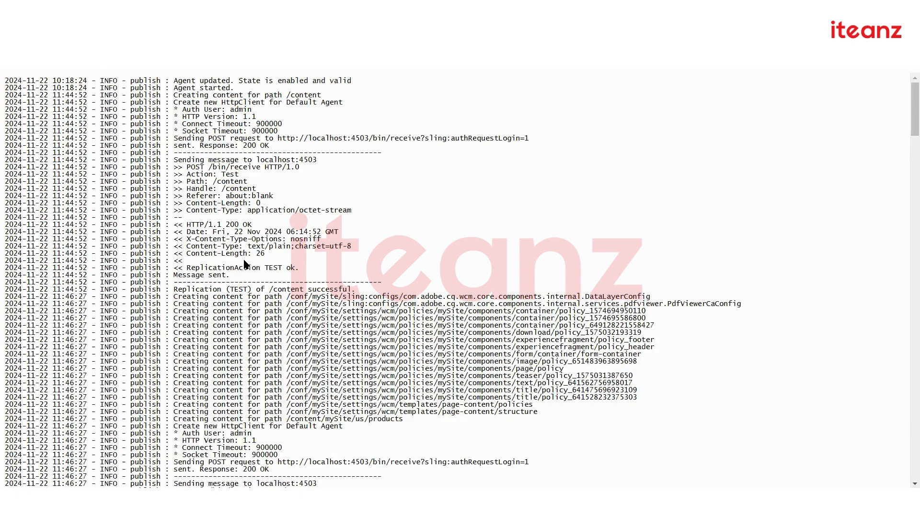
pyautogui.scroll(-10, 246, 263)
pyautogui.moveTo(907, 184); pyautogui.dragTo(906, 425)
pyautogui.moveTo(897, 204); pyautogui.dragTo(364, 110)
pyautogui.hotkey('alt', 'Left')
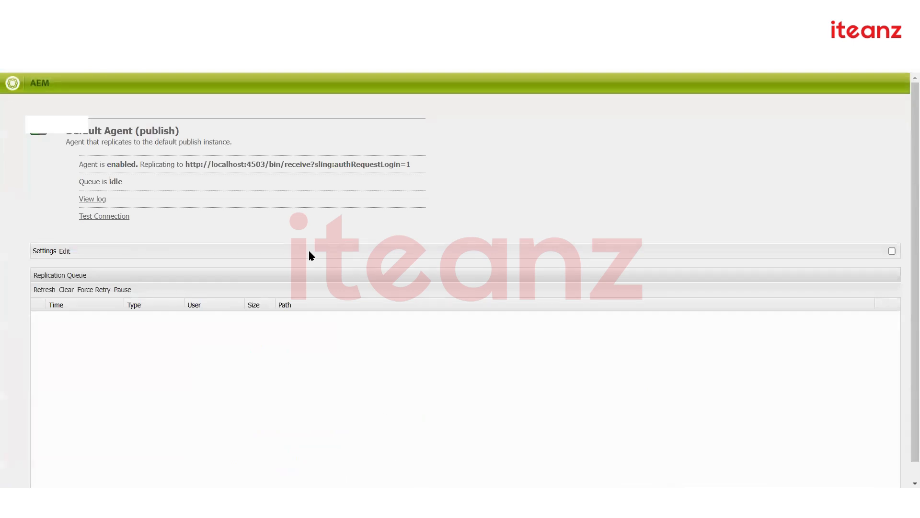
# Launch cq-publish-p4504.jar from the publish folder, then return to the AEM instances folder
pyautogui.doubleClick(280, 212)
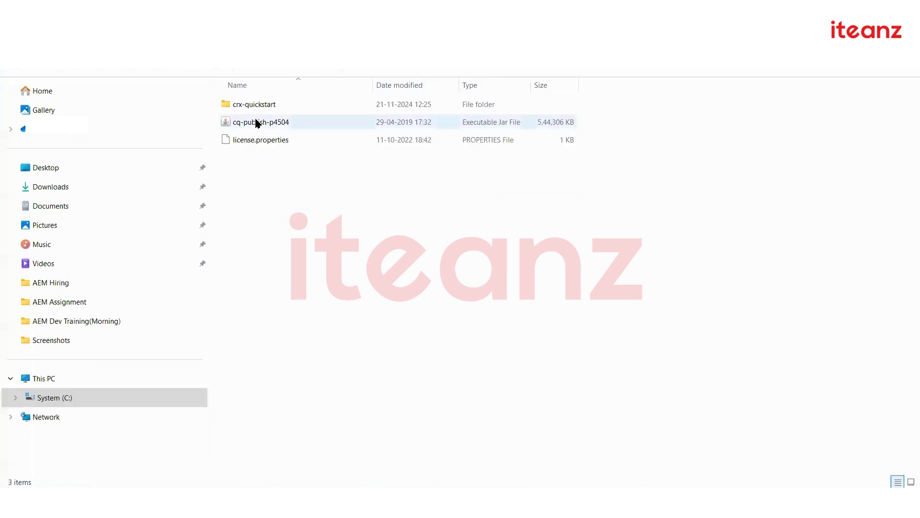
pyautogui.doubleClick(259, 123)
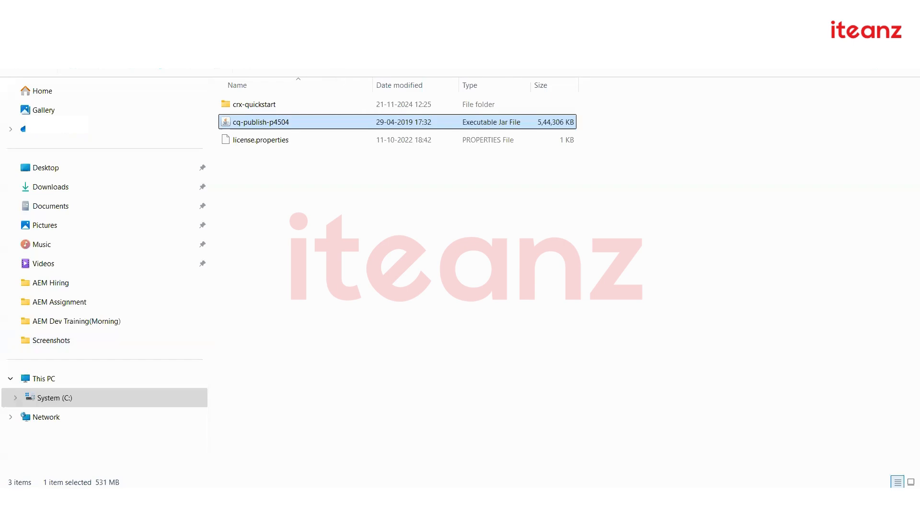
pyautogui.hotkey('alt', 'Up')
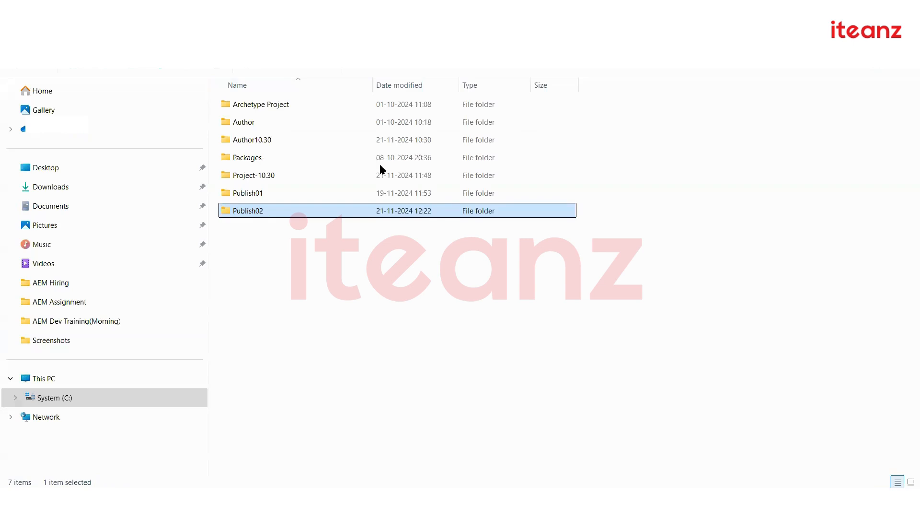
# Look inside Author10.30 at the cq-author-p4502 jar, then return to the instances folder
pyautogui.hotkey('alt', 'Tab')
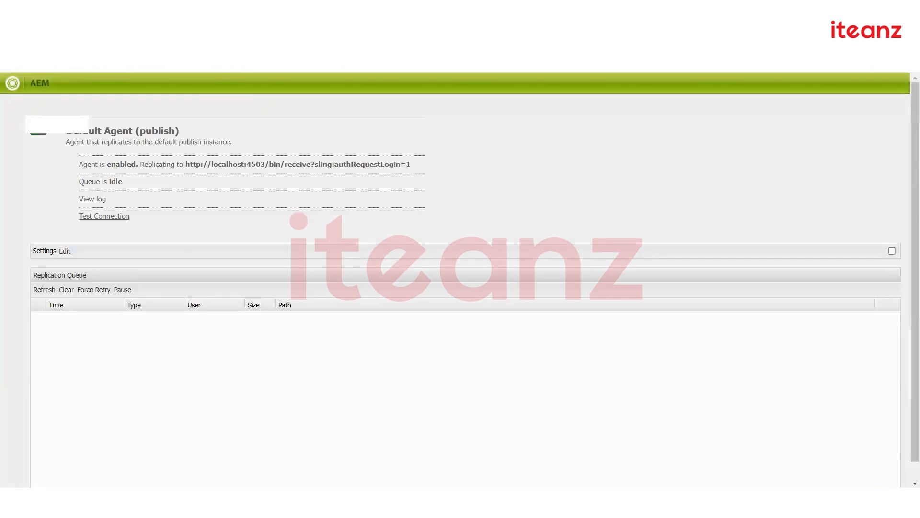
pyautogui.hotkey('ctrl', 'Tab')
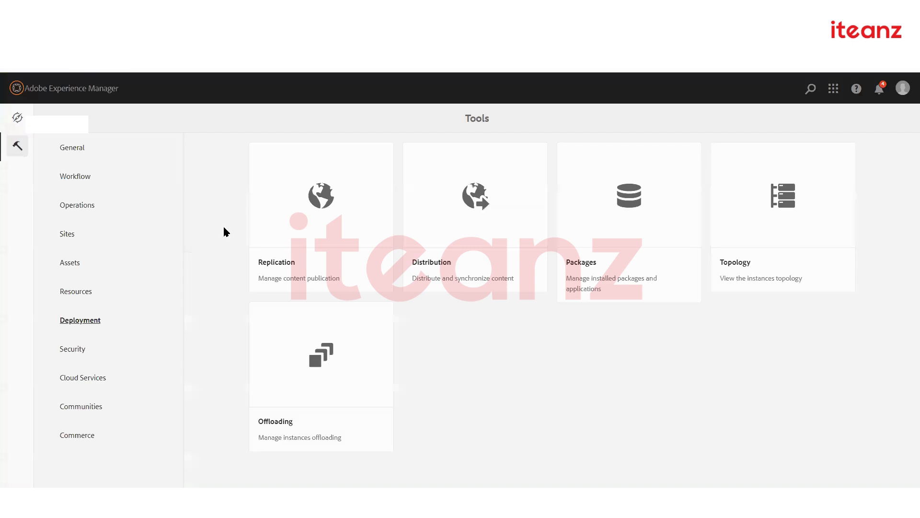
pyautogui.hotkey('alt', 'Tab')
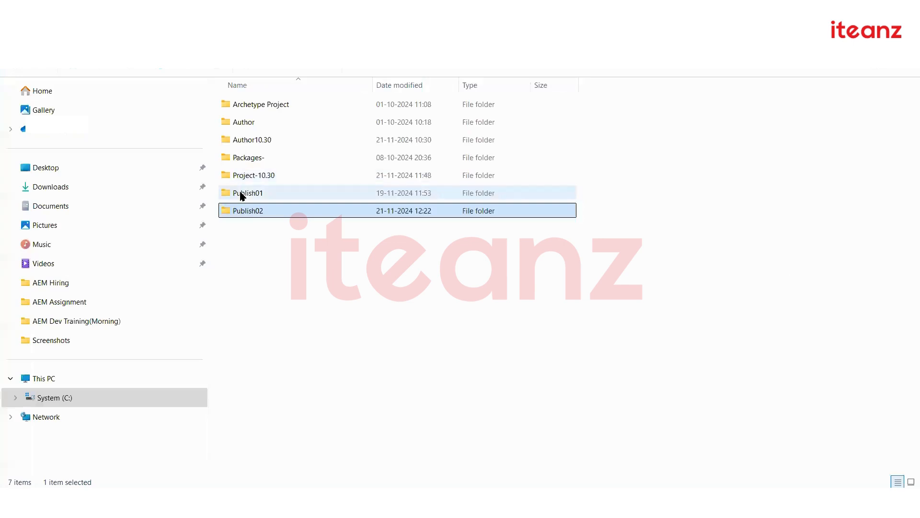
pyautogui.doubleClick(240, 140)
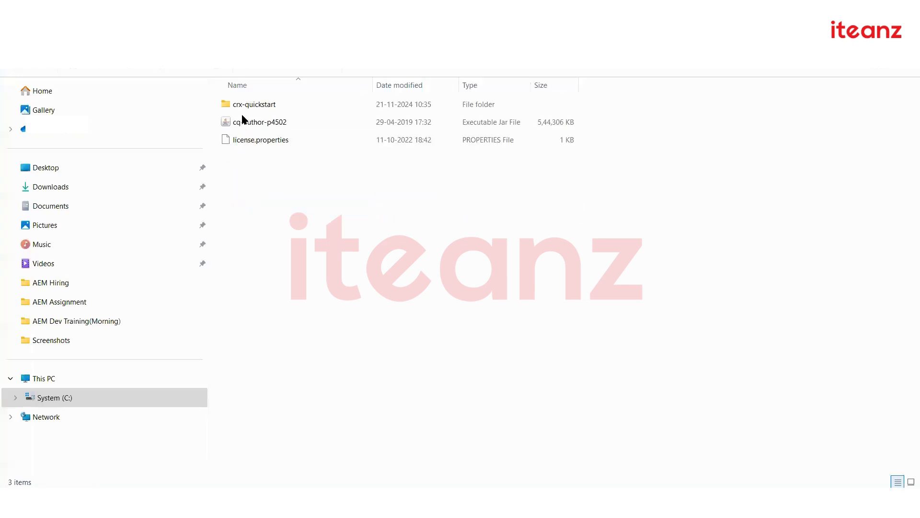
pyautogui.click(244, 122)
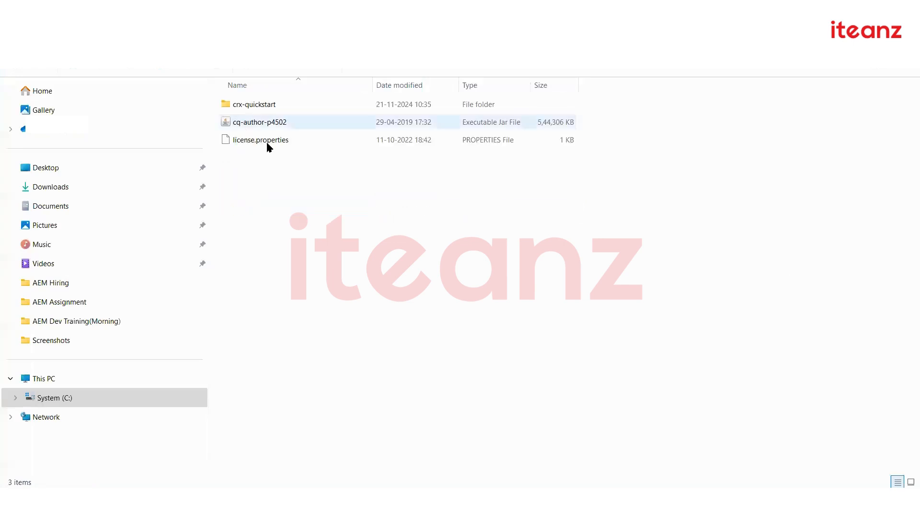
pyautogui.hotkey('alt', 'Left')
# Find the pom file in the mysite project folder and bring up its options
pyautogui.doubleClick(263, 175)
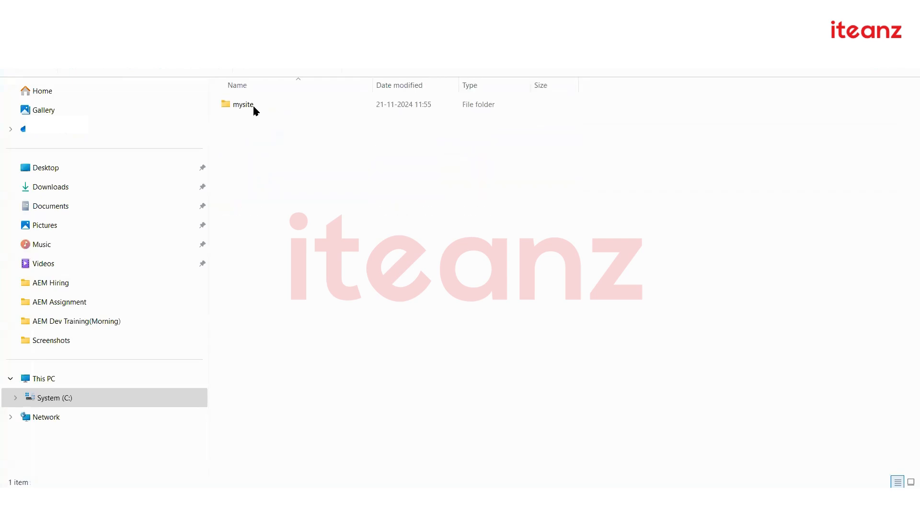
pyautogui.doubleClick(256, 109)
pyautogui.click(237, 338)
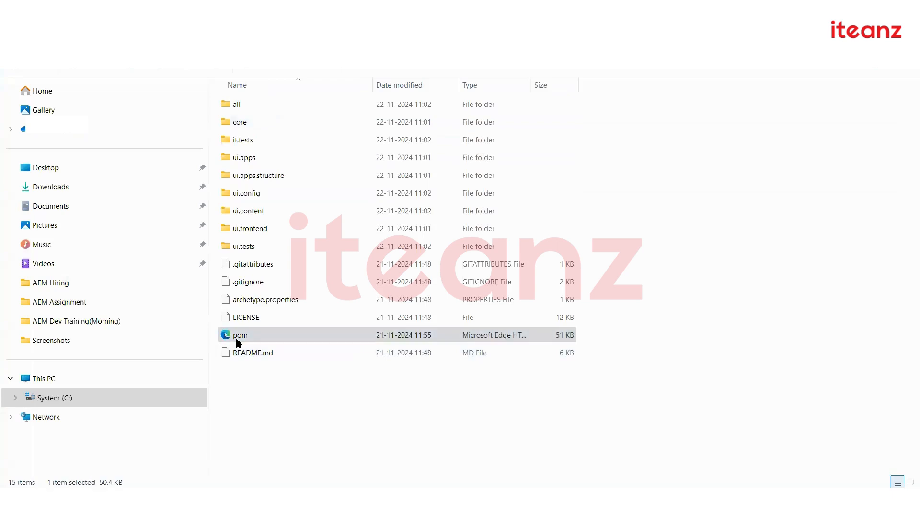
pyautogui.rightClick(236, 339)
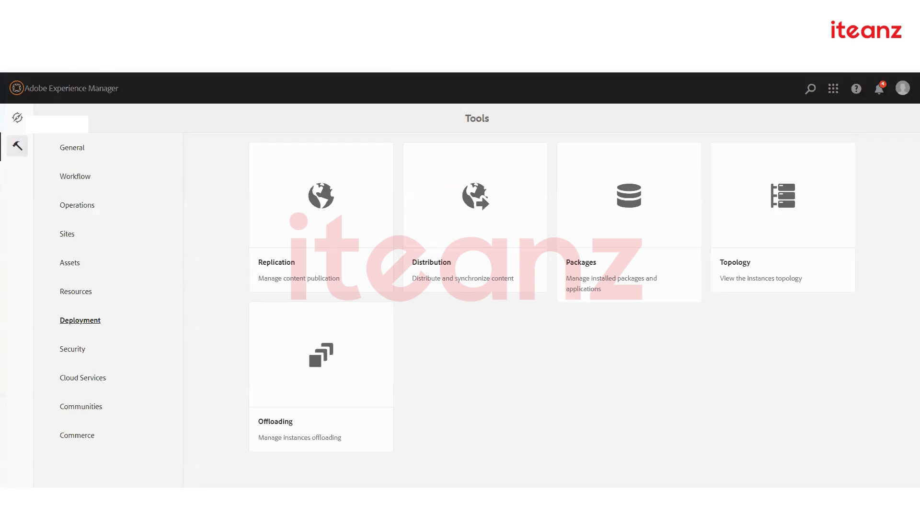
# In CRX Package Manager (crx/packmgr), replicate mysite.all-0.0.1-SNAPSHOT.zip
pyautogui.write('crx/pack')
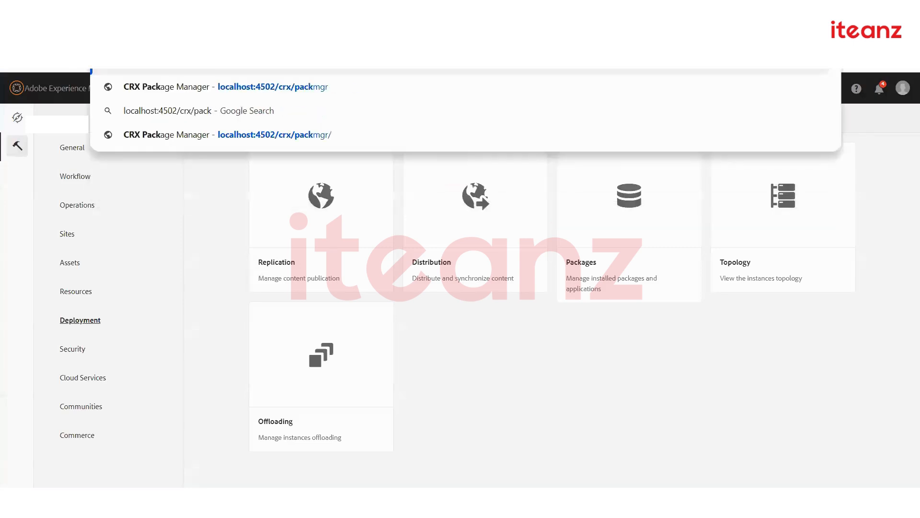
pyautogui.press('Return')
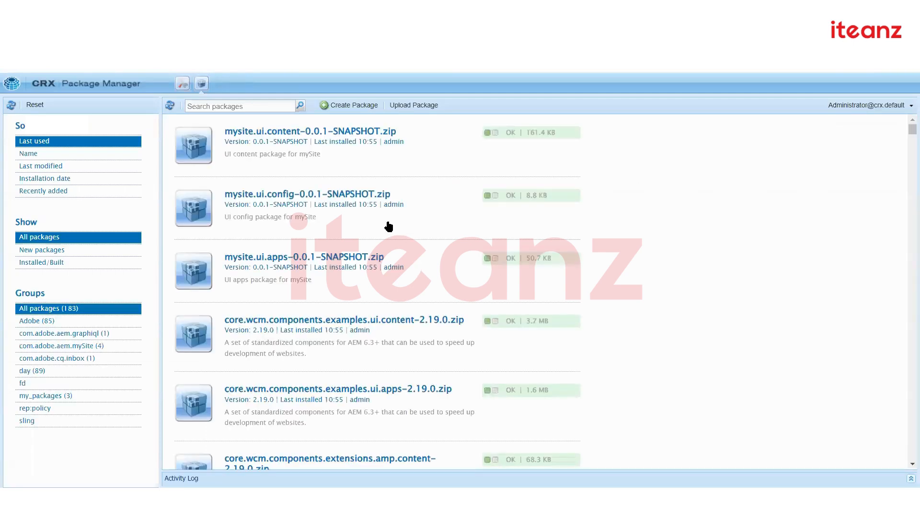
pyautogui.scroll(-7, 388, 226)
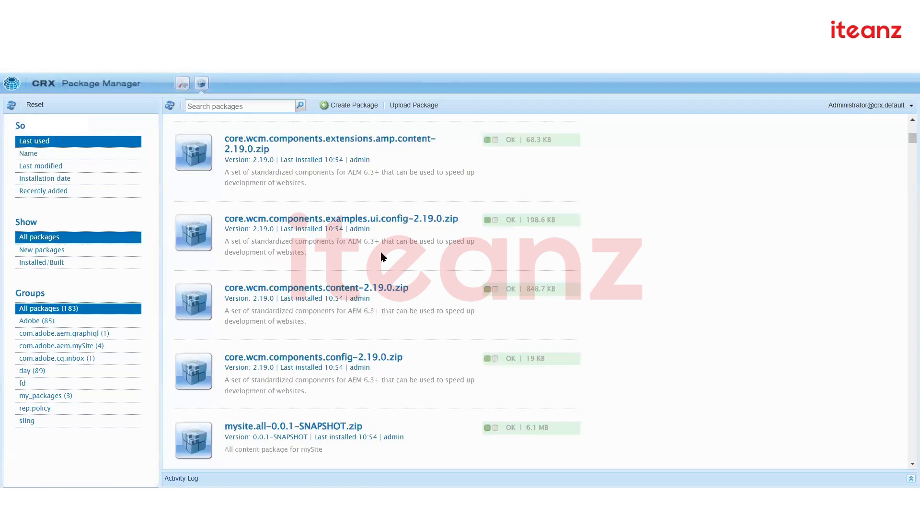
pyautogui.click(345, 427)
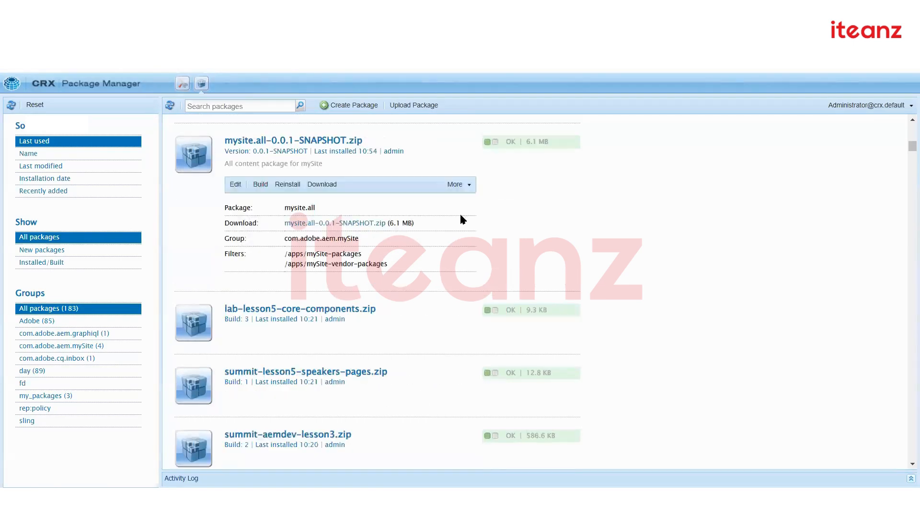
pyautogui.click(463, 174)
pyautogui.click(467, 314)
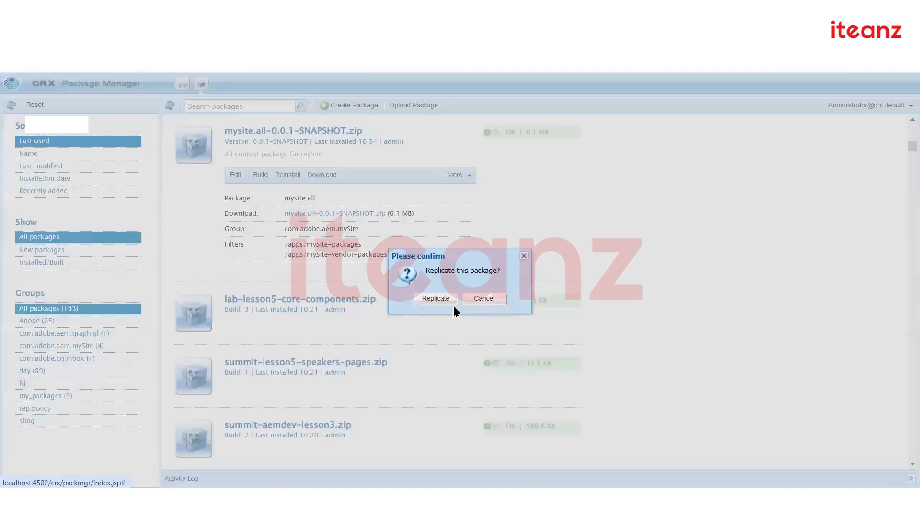
pyautogui.click(440, 302)
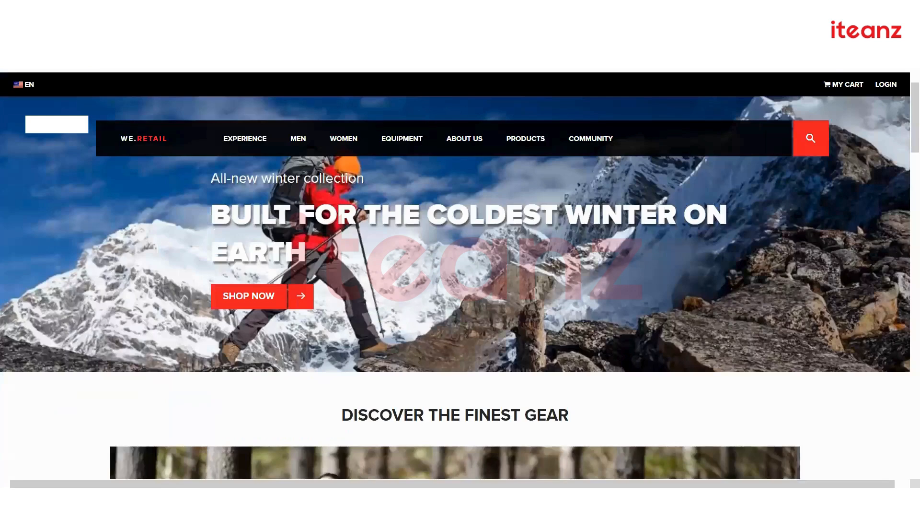
# Sign in to the localhost:4504 publish instance and load the CRX Package Manager with 172 packages
pyautogui.write('crx')
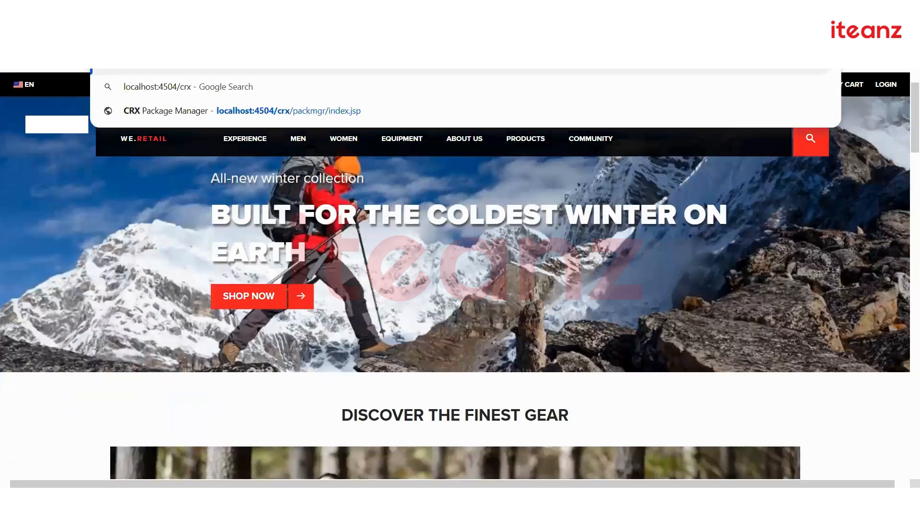
pyautogui.press('Return')
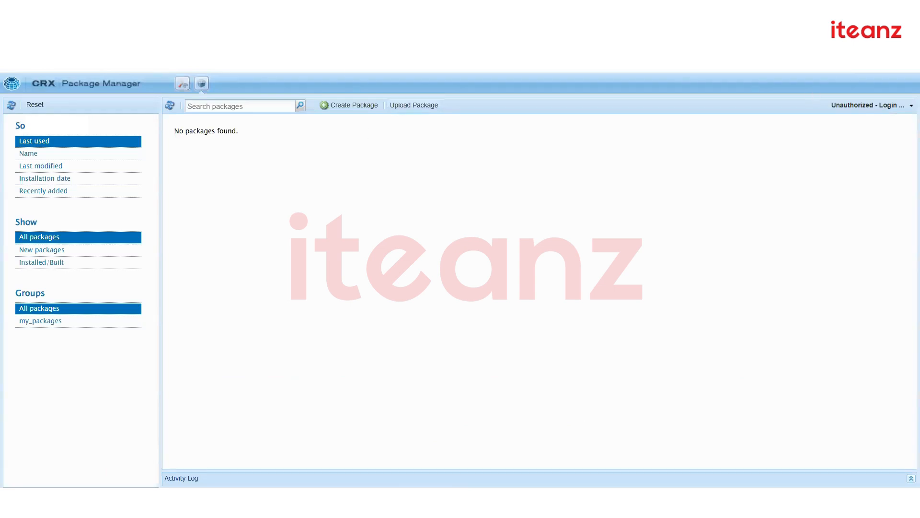
pyautogui.write('st:4504/li')
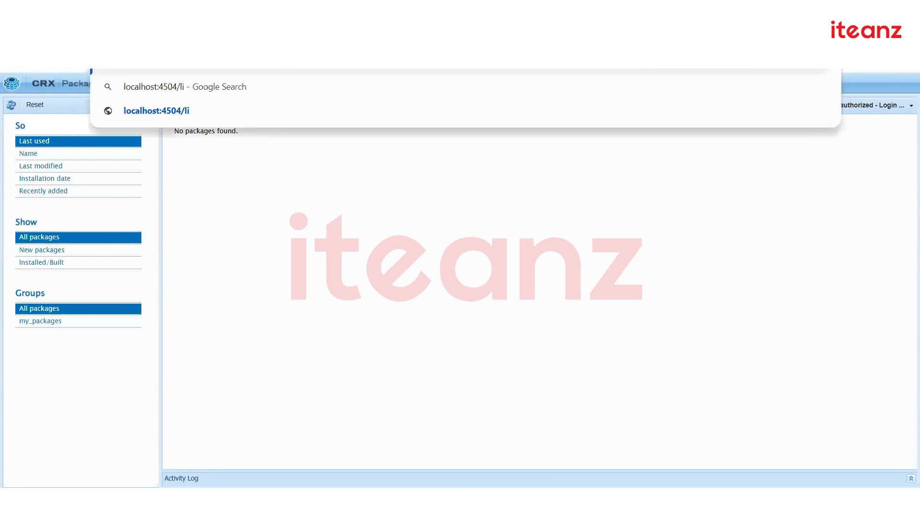
pyautogui.press('Return')
pyautogui.write('admin')
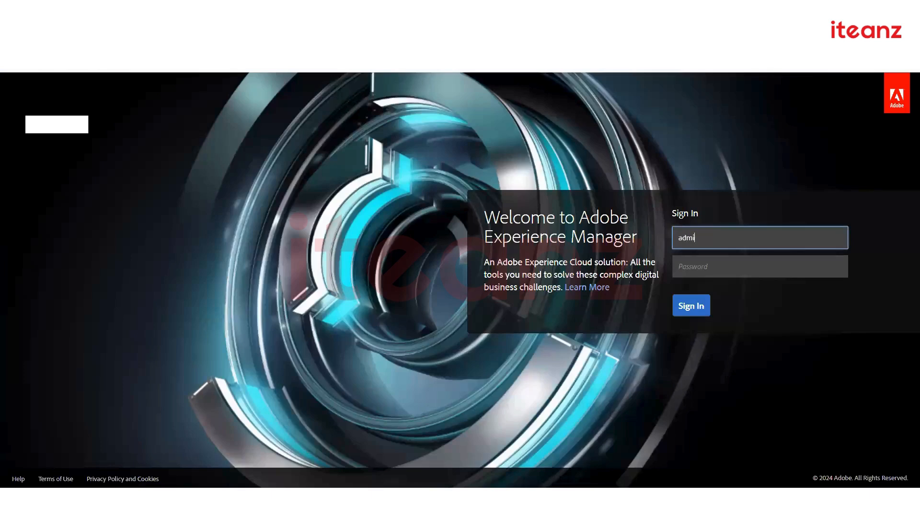
pyautogui.press('Tab')
pyautogui.write('ad')
pyautogui.press('BackSpace')
pyautogui.press('BackSpace')
pyautogui.write('admin')
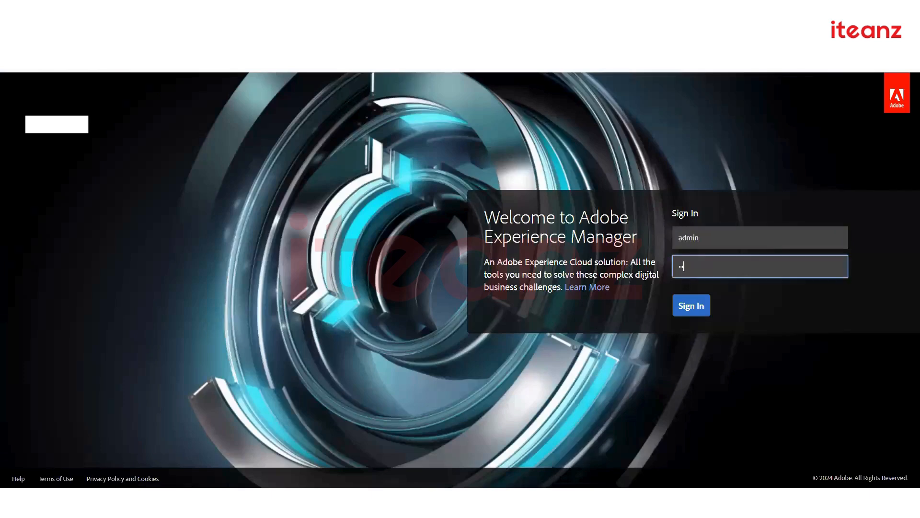
pyautogui.press('Return')
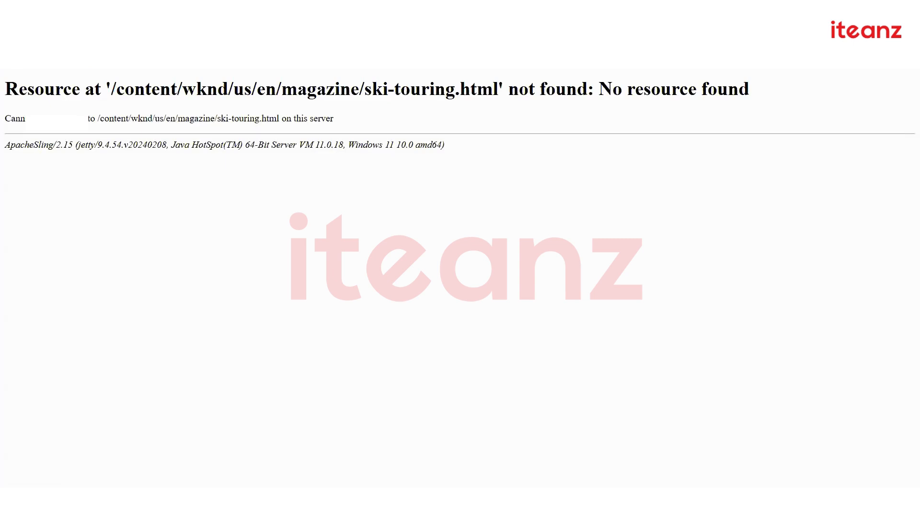
pyautogui.write('crx')
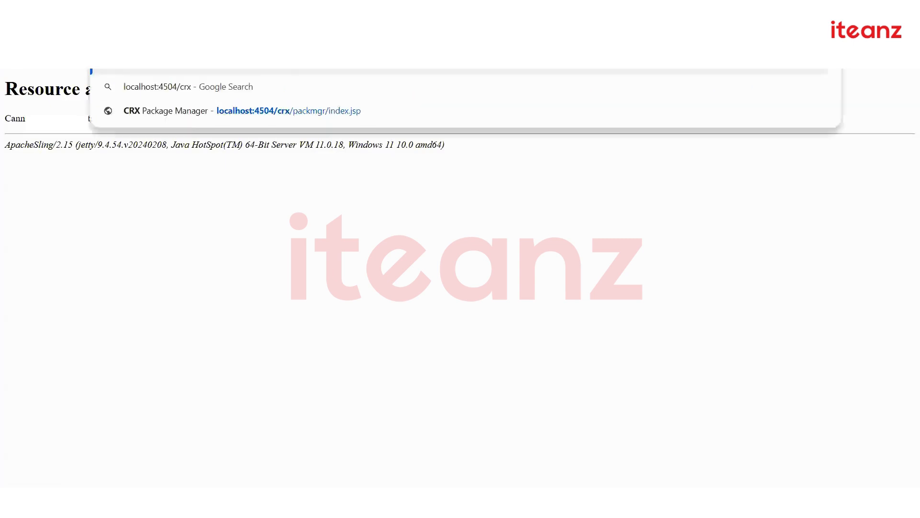
pyautogui.press('Return')
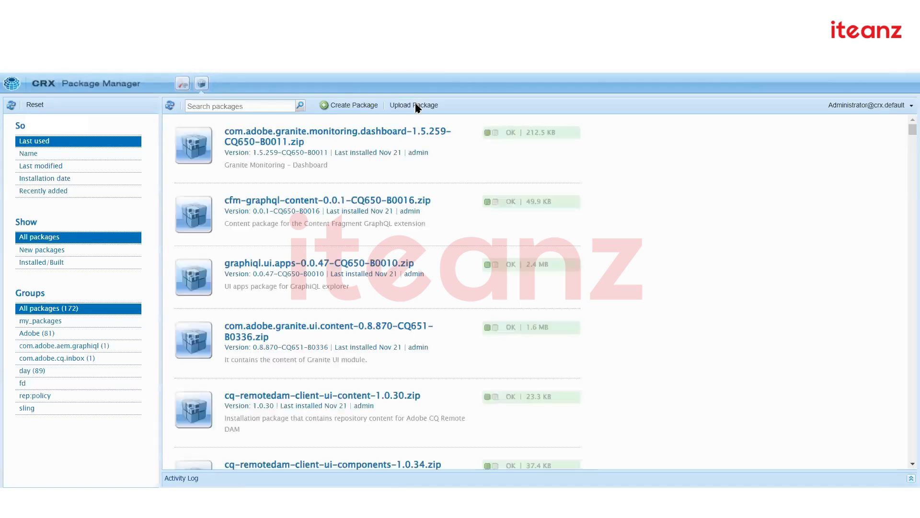
# Upload mysite.ui.apps-0.0.1-SNAPSHOT.zip from the mysite ui.apps/target folder
pyautogui.click(415, 105)
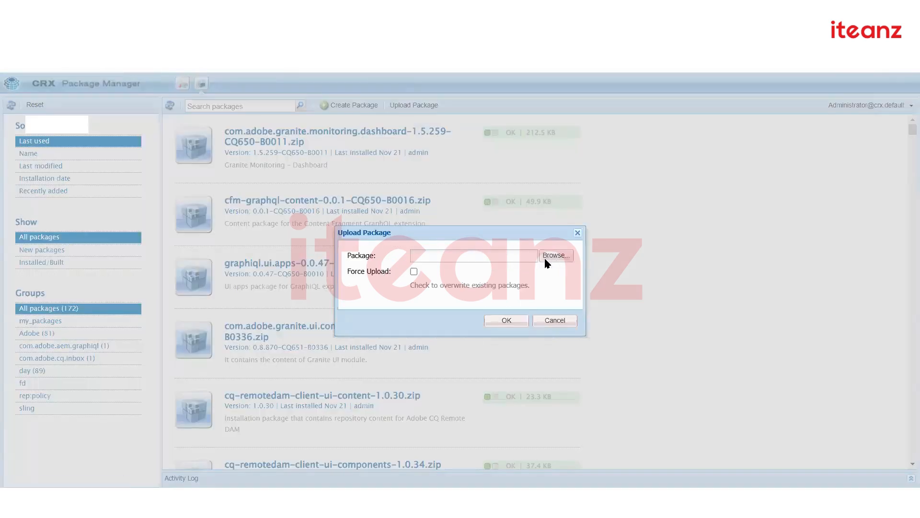
pyautogui.click(545, 258)
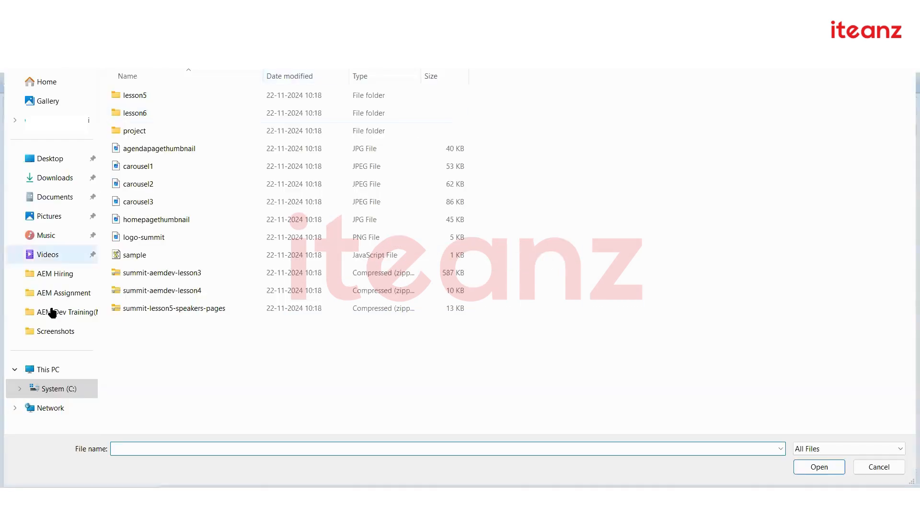
pyautogui.click(57, 386)
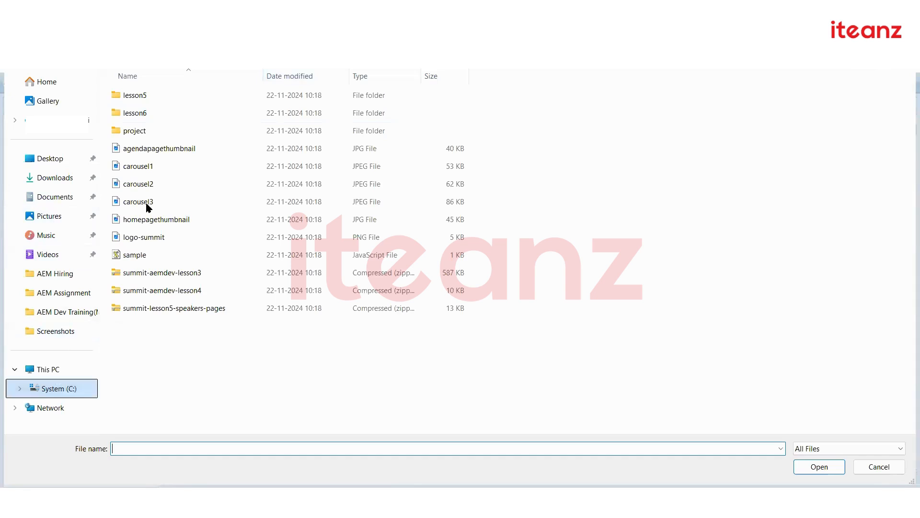
pyautogui.doubleClick(143, 203)
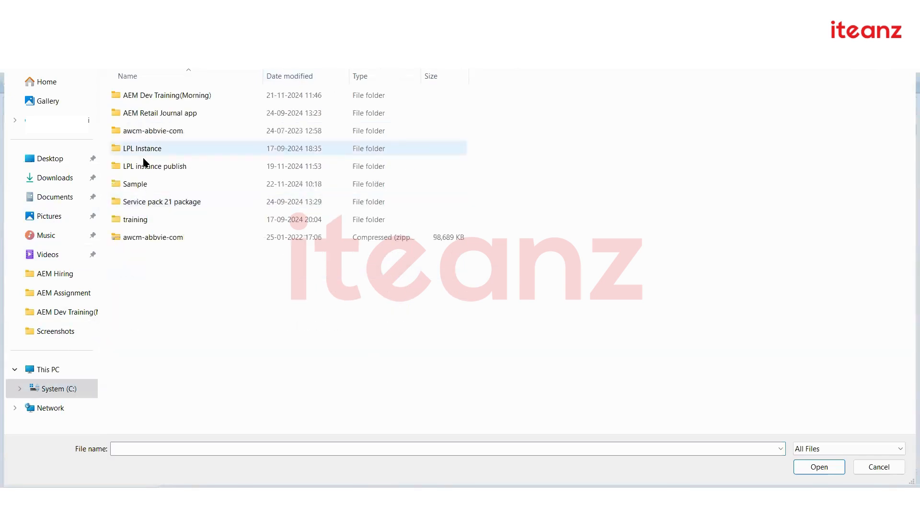
pyautogui.doubleClick(148, 94)
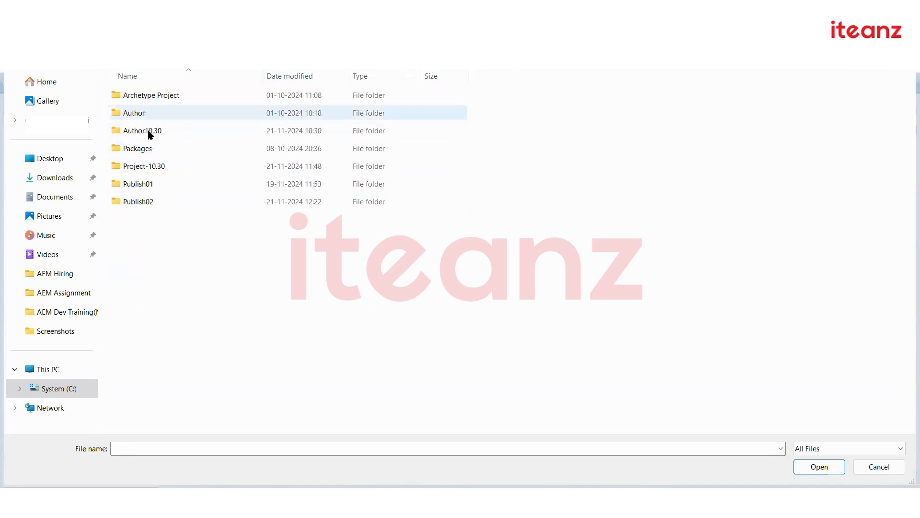
pyautogui.doubleClick(148, 166)
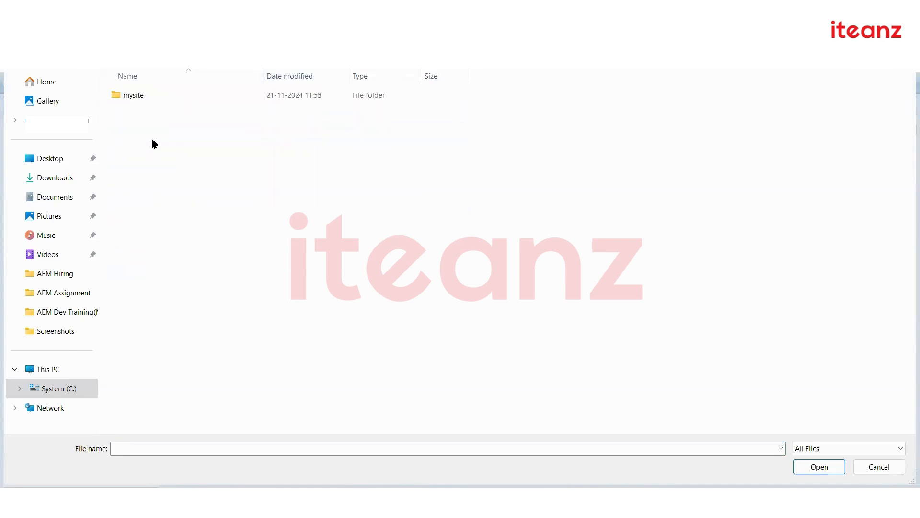
pyautogui.doubleClick(146, 94)
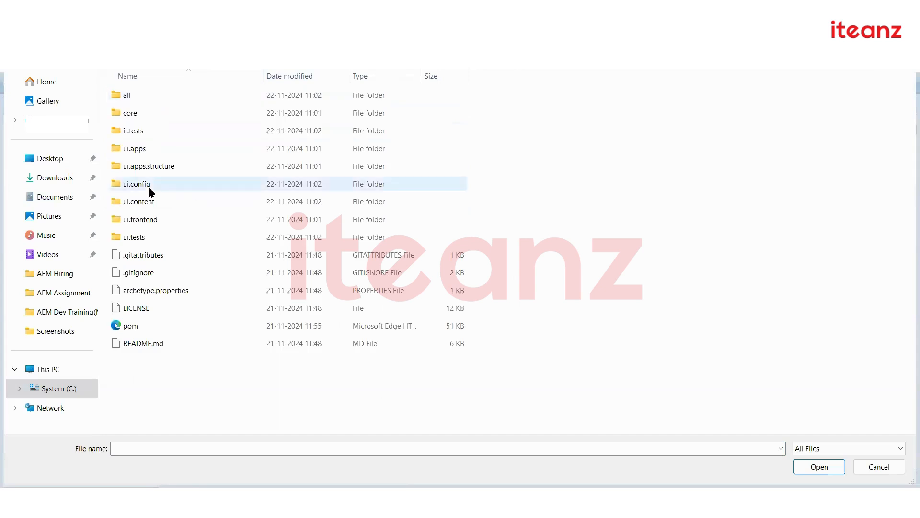
pyautogui.doubleClick(147, 150)
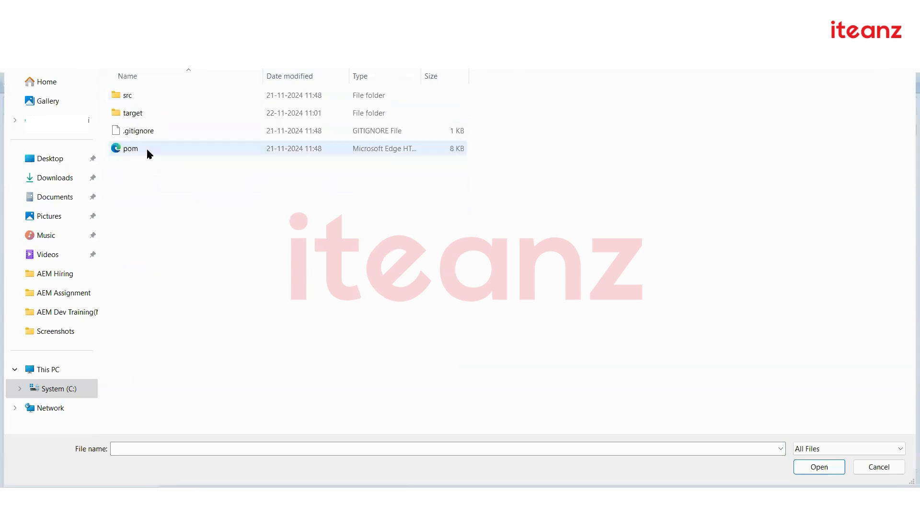
pyautogui.doubleClick(139, 115)
pyautogui.click(165, 184)
pyautogui.doubleClick(165, 184)
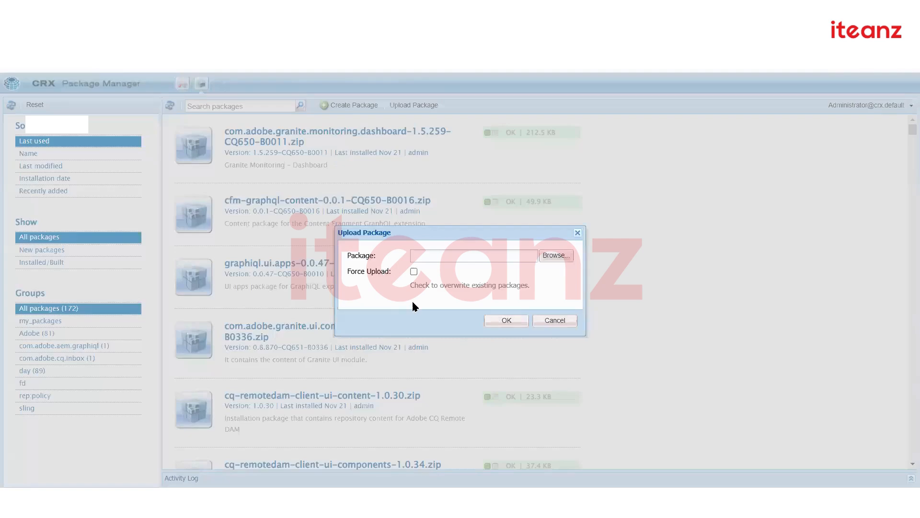
pyautogui.click(493, 321)
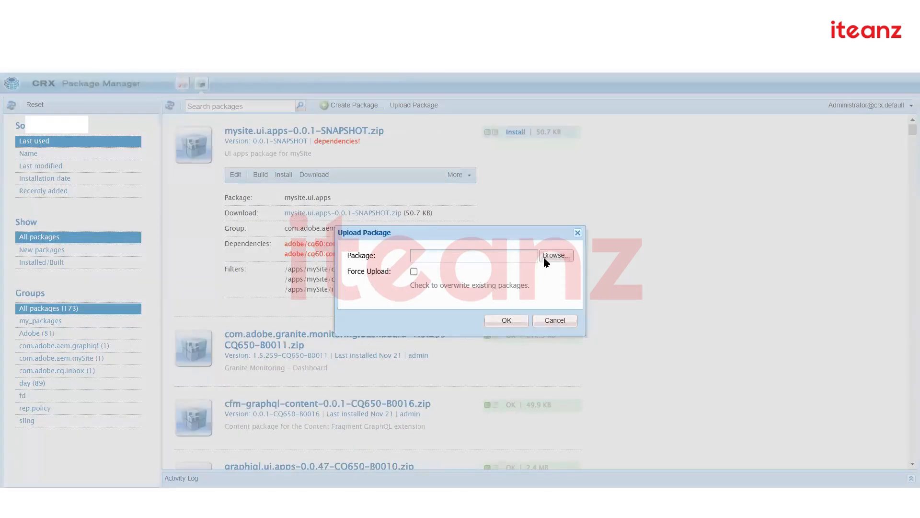
# Upload mysite.ui.content-0.0.1-SNAPSHOT.zip from the ui.content/target folder
pyautogui.click(549, 255)
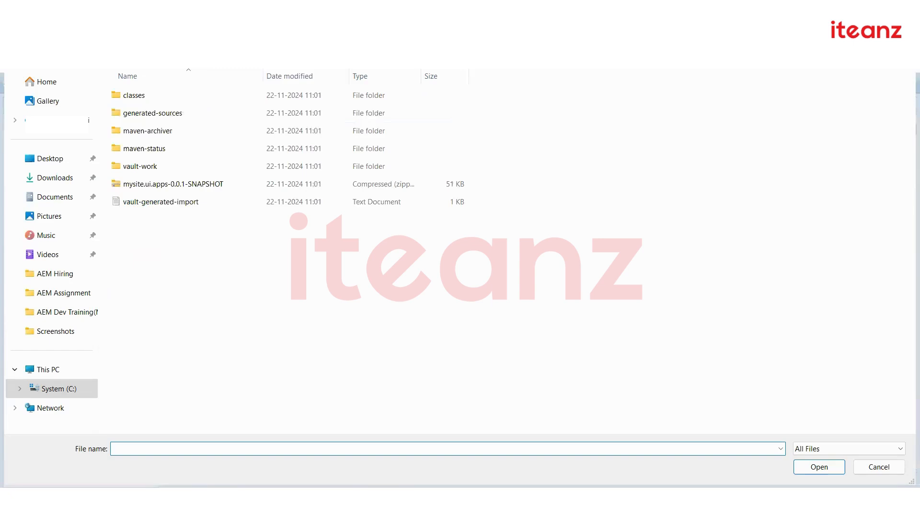
pyautogui.click(298, 31)
pyautogui.click(240, 31)
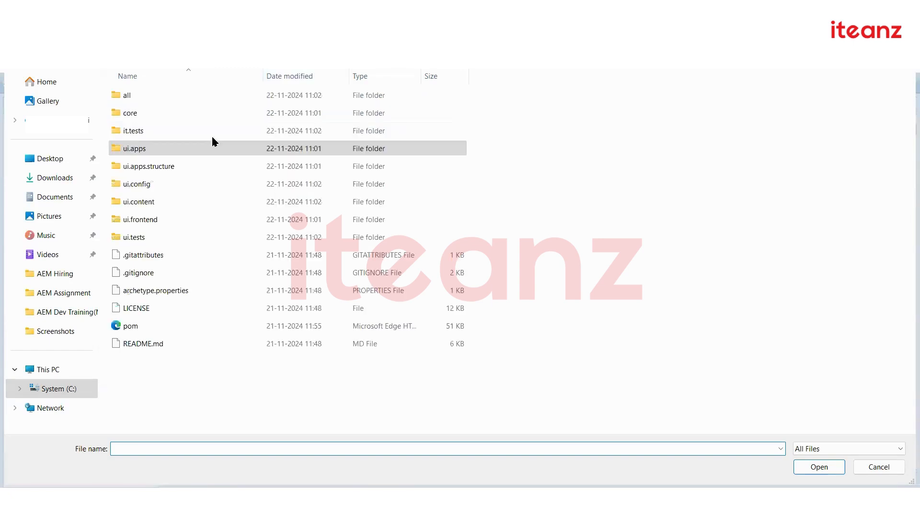
pyautogui.doubleClick(152, 202)
pyautogui.doubleClick(139, 113)
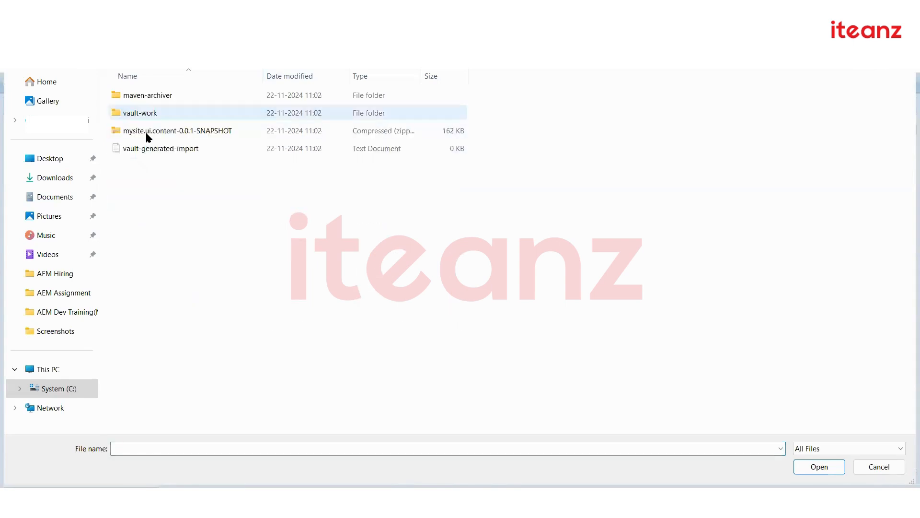
pyautogui.click(149, 131)
pyautogui.doubleClick(149, 131)
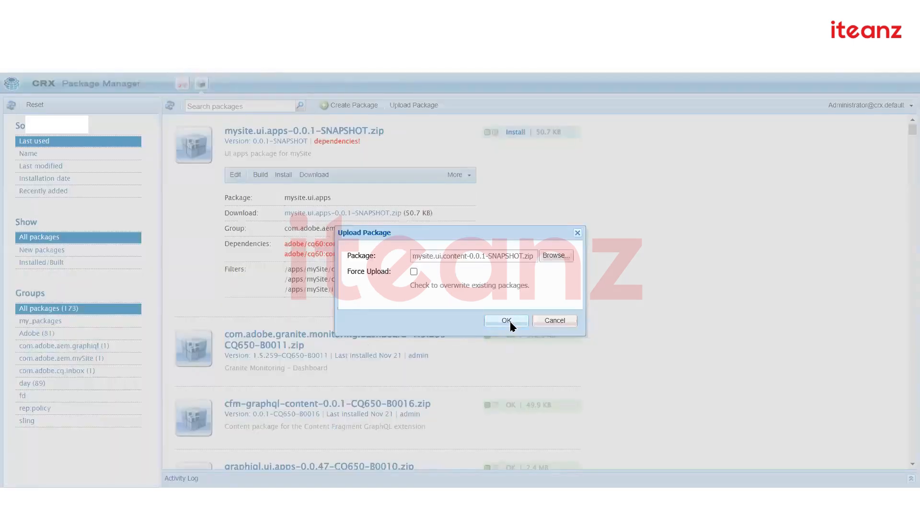
pyautogui.click(507, 321)
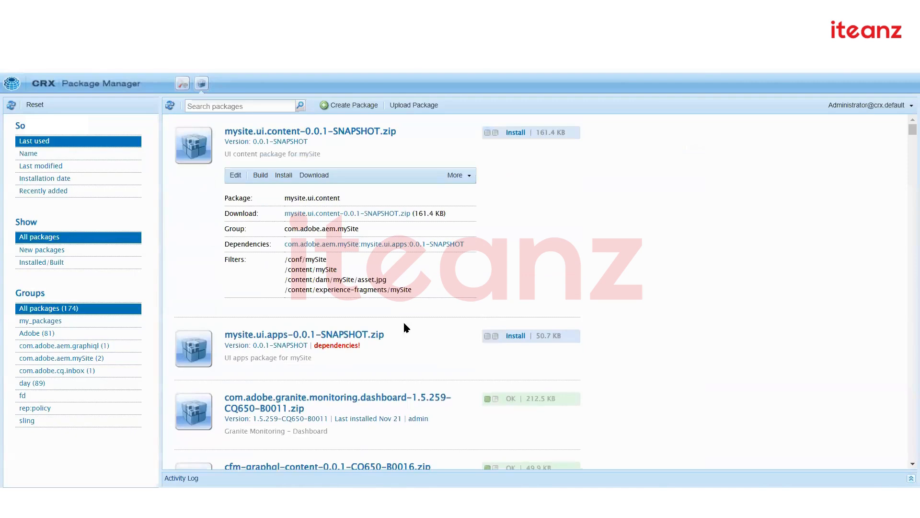
# Inspect the mysite.ui.apps package's missing core components dependencies and their version
pyautogui.click(342, 334)
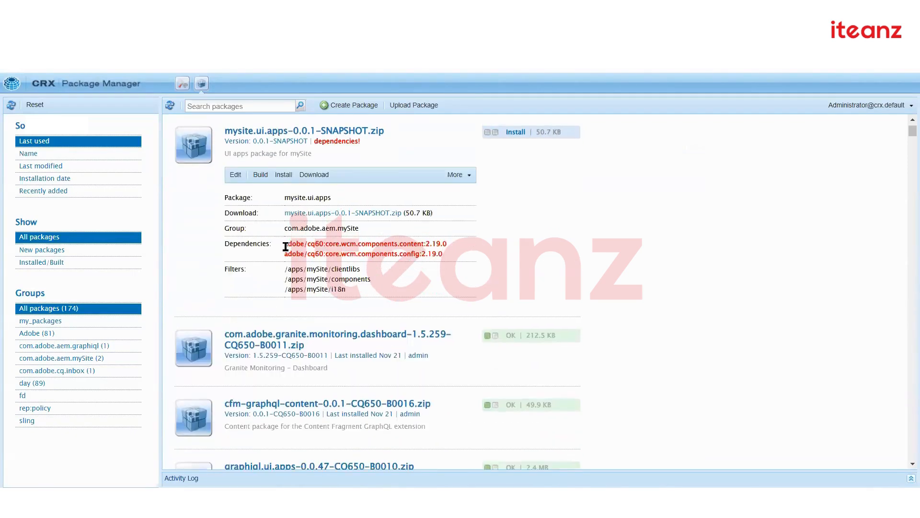
pyautogui.moveTo(286, 244); pyautogui.dragTo(444, 258)
pyautogui.click(444, 257)
pyautogui.moveTo(420, 243); pyautogui.dragTo(444, 252)
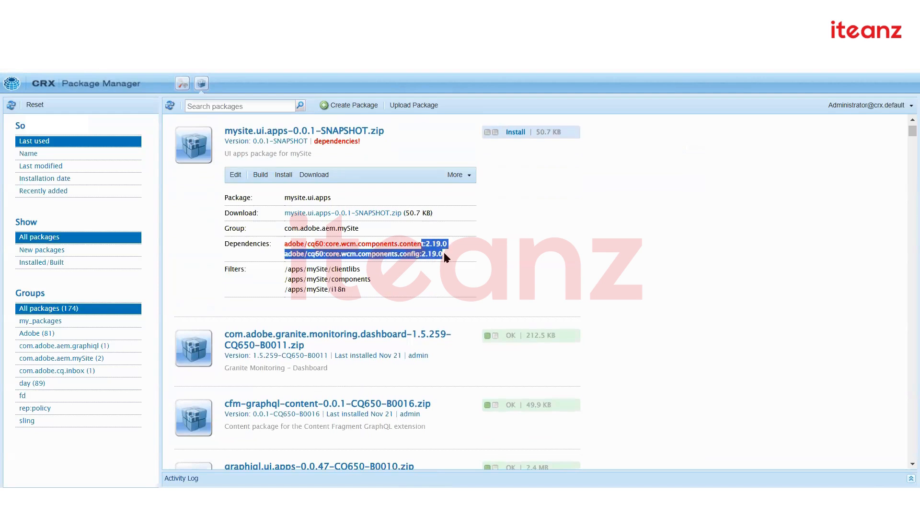
# Upload mysite.all-0.0.1-SNAPSHOT.zip from the all/target folder
pyautogui.click(415, 105)
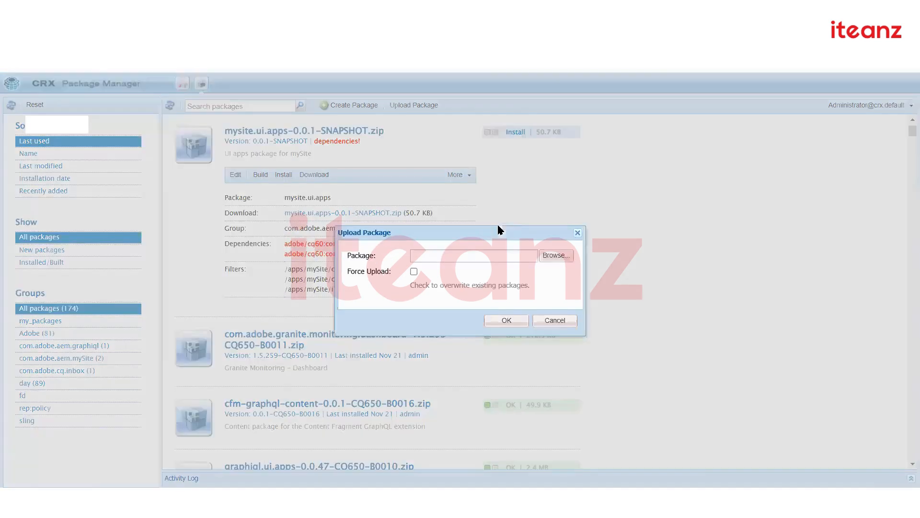
pyautogui.click(556, 255)
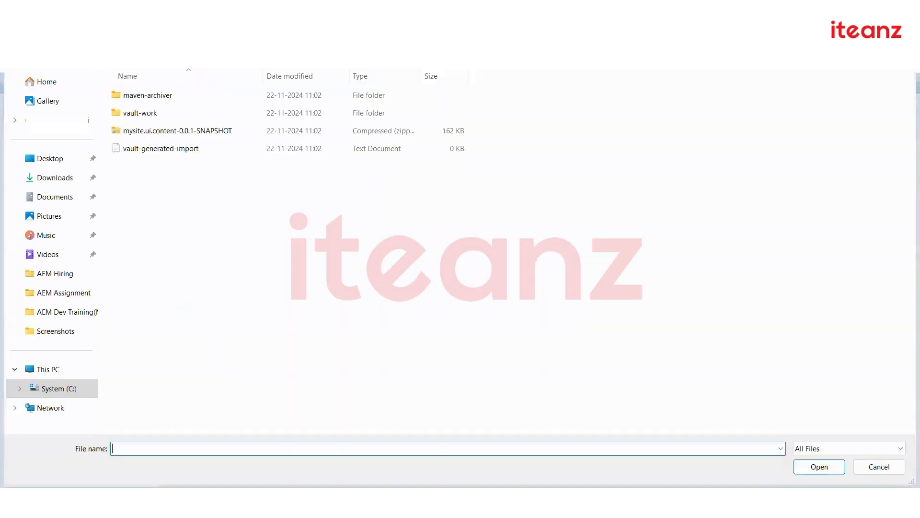
pyautogui.click(239, 41)
pyautogui.doubleClick(184, 94)
pyautogui.doubleClick(184, 95)
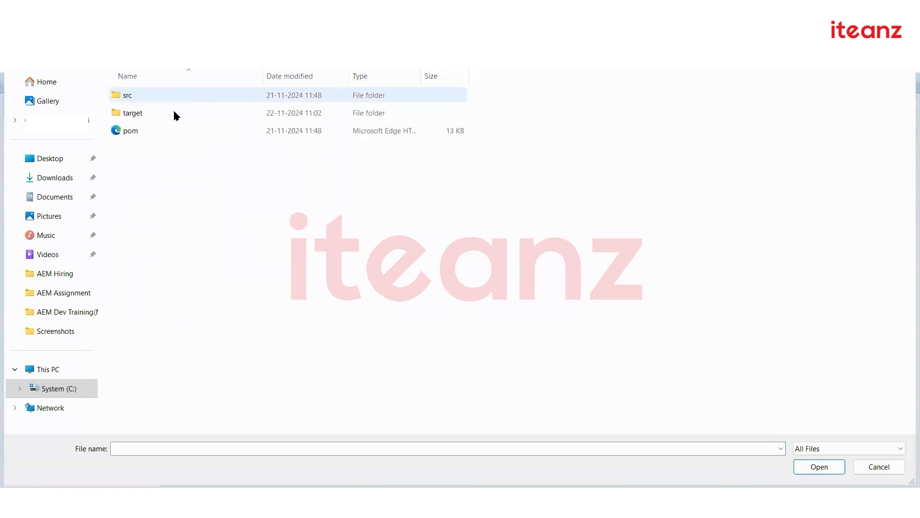
pyautogui.doubleClick(174, 112)
pyautogui.doubleClick(174, 130)
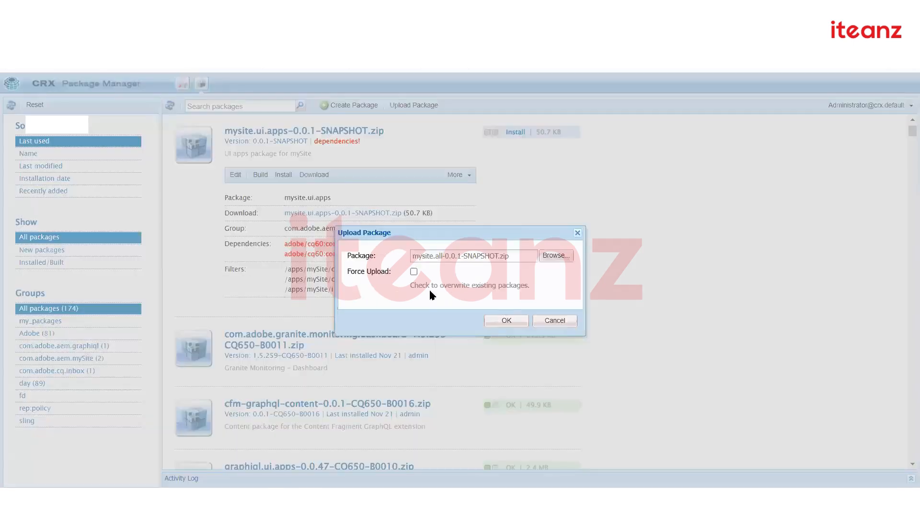
pyautogui.click(502, 319)
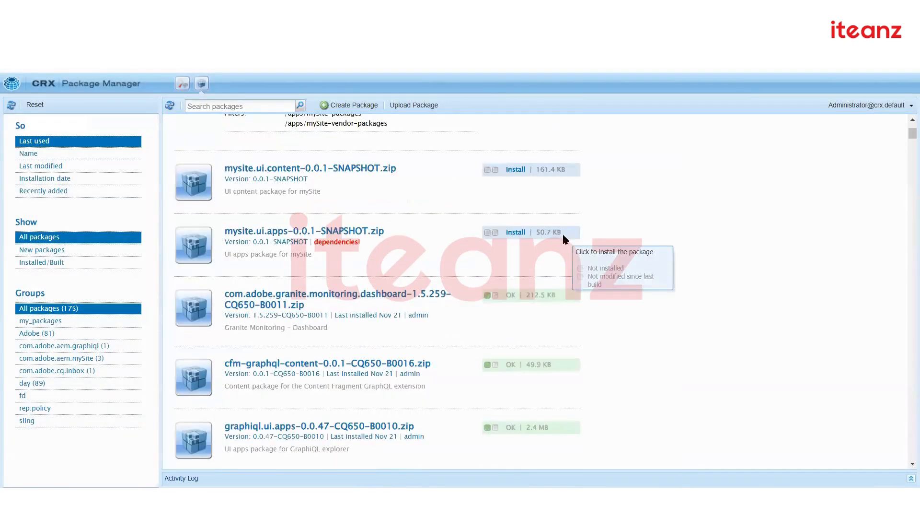
# Install mysite.all, then review the mysite.ui.apps details and refresh the package list
pyautogui.scroll(3, 563, 237)
pyautogui.click(284, 174)
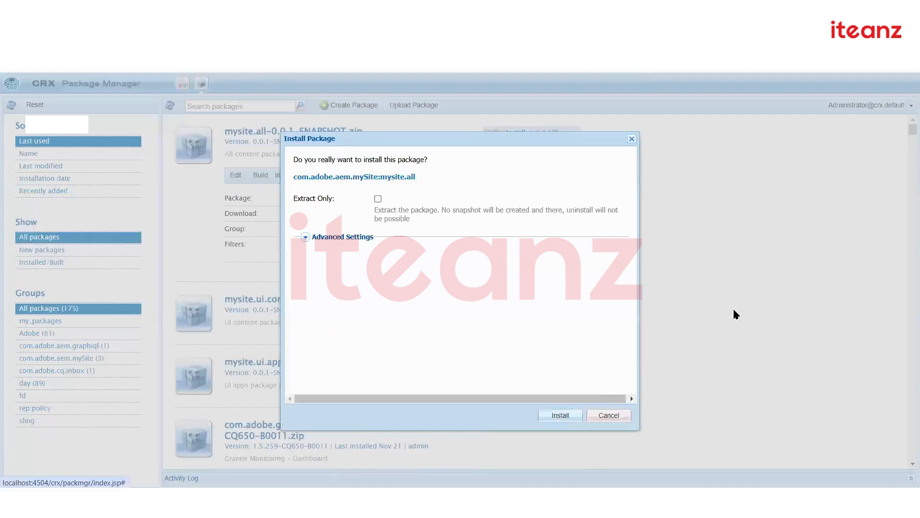
pyautogui.press('Return')
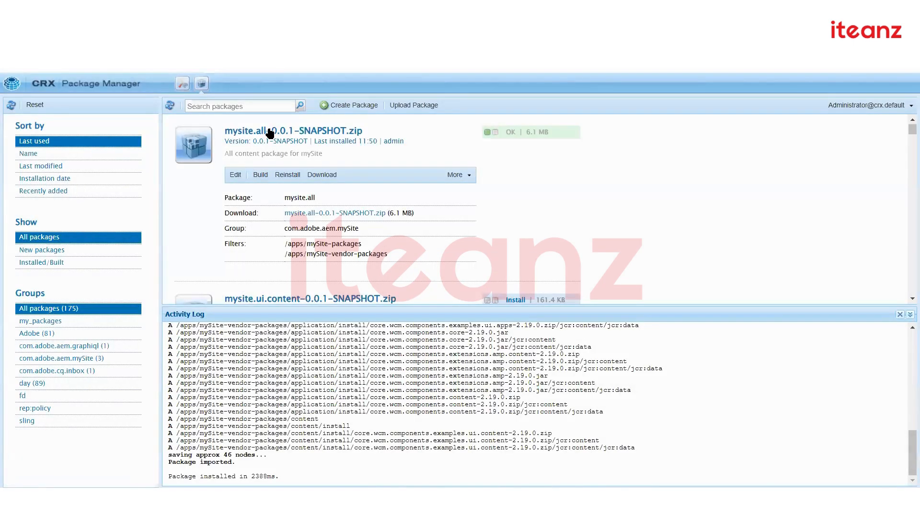
pyautogui.click(269, 133)
pyautogui.click(312, 259)
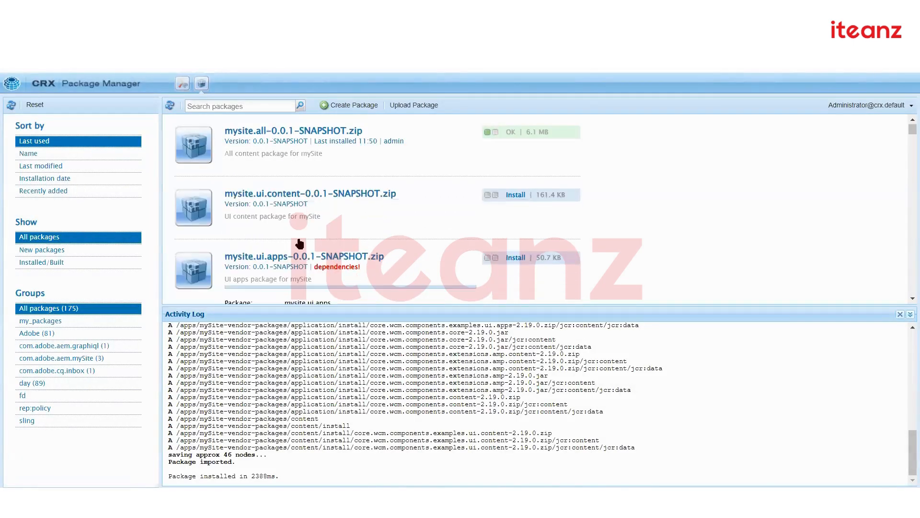
pyautogui.press('F5')
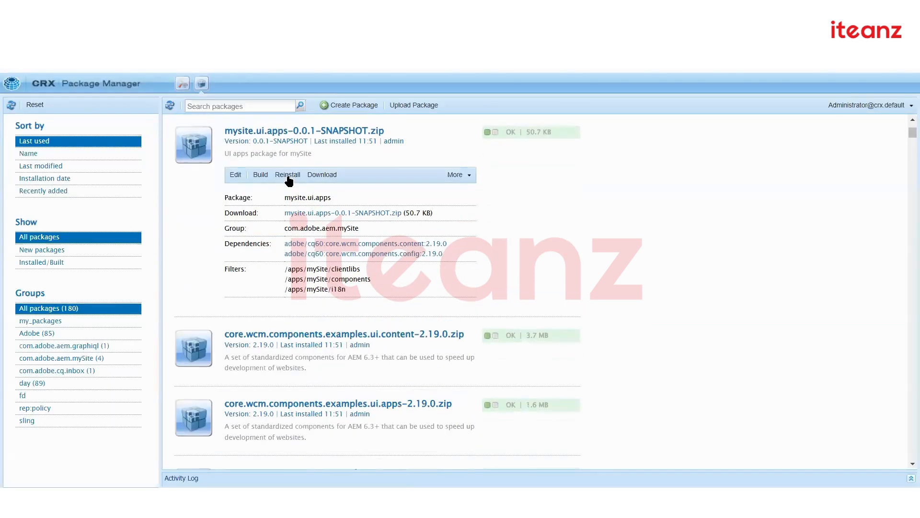
# Reinstall mysite.ui.apps, then reinstall mysite.ui.content-0.0.1-SNAPSHOT
pyautogui.click(288, 181)
pyautogui.click(560, 418)
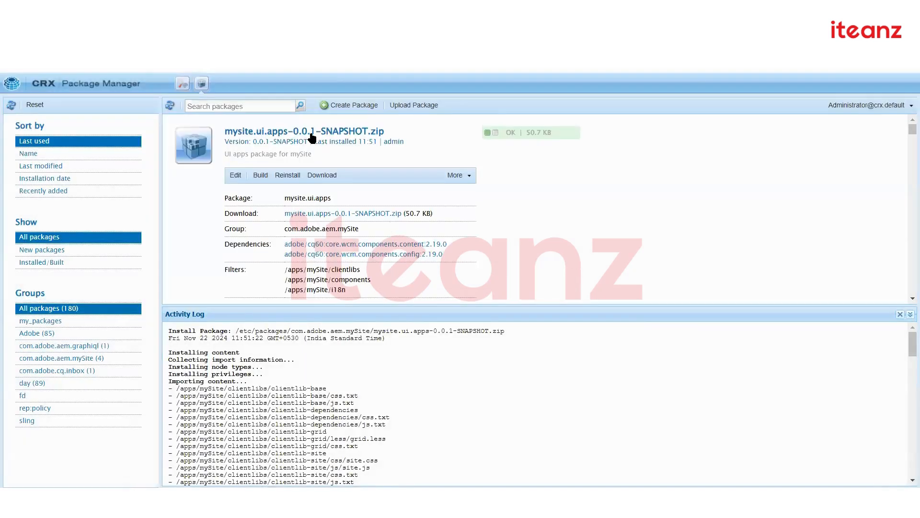
pyautogui.click(310, 147)
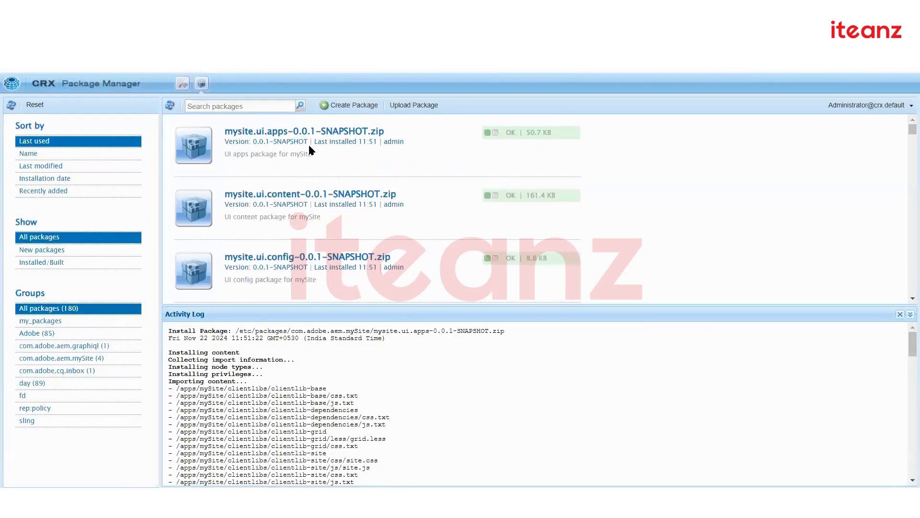
pyautogui.click(303, 194)
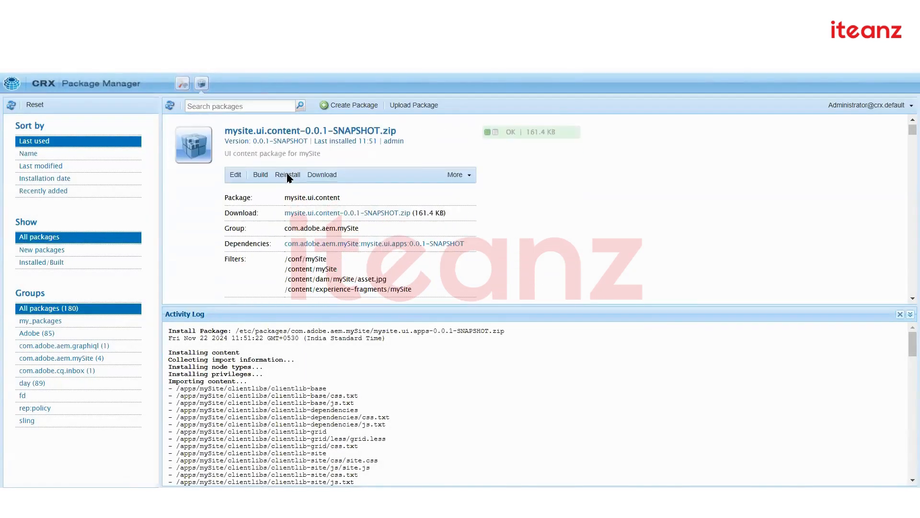
pyautogui.click(288, 175)
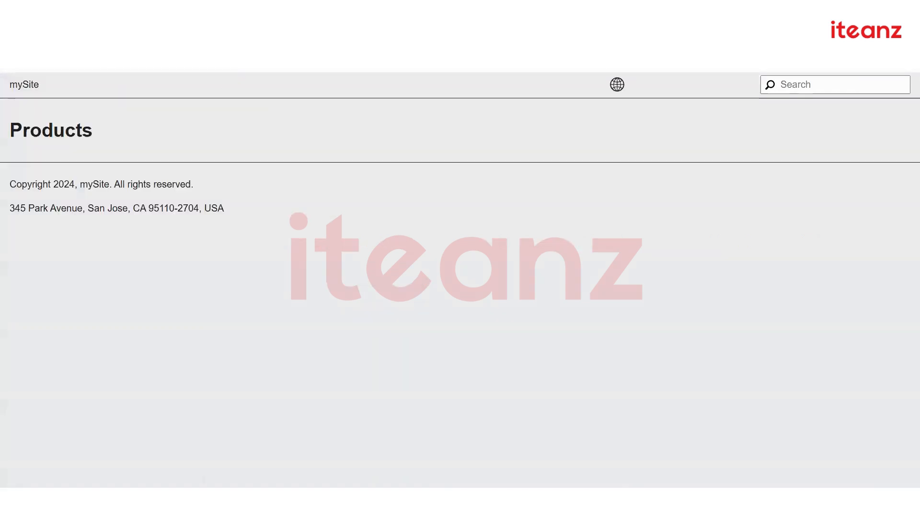
# Change the Products page address from port 4503 to 4504 and collapse the mysite.ui.content details
pyautogui.press('BackSpace')
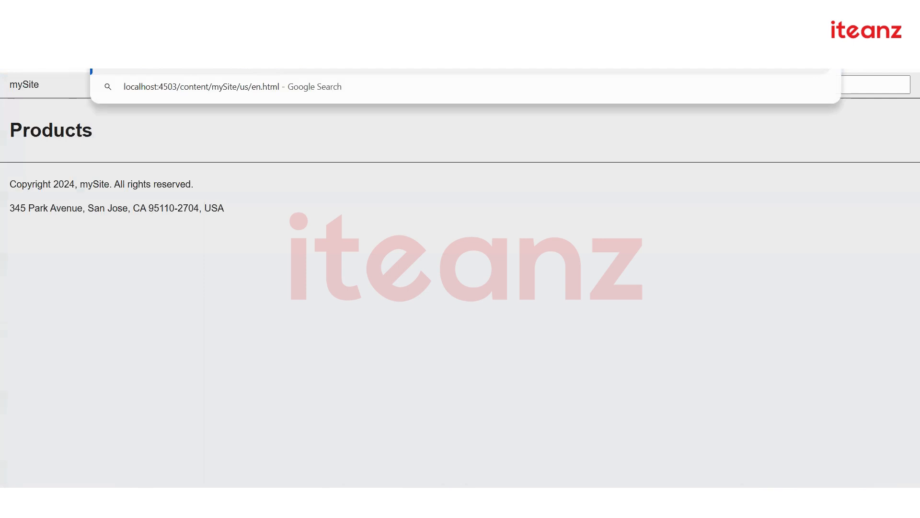
pyautogui.press('BackSpace')
pyautogui.write('4')
pyautogui.press('Return')
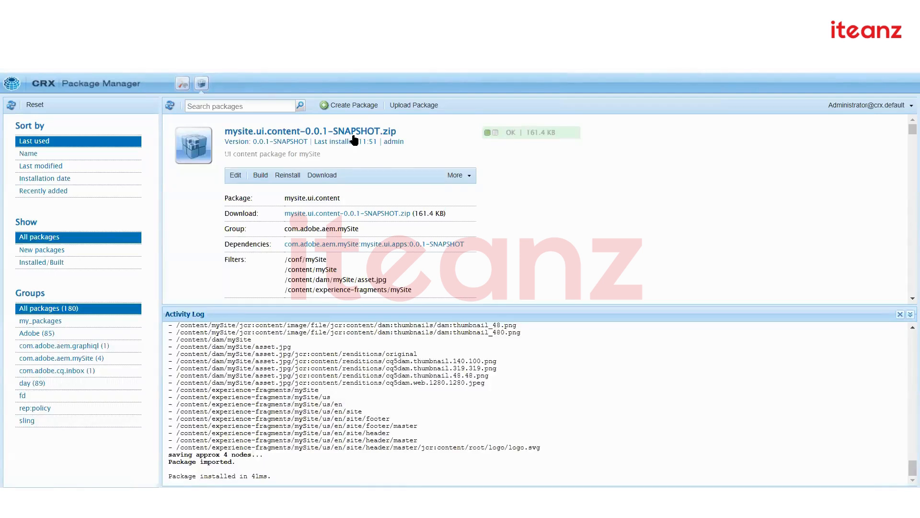
pyautogui.click(354, 140)
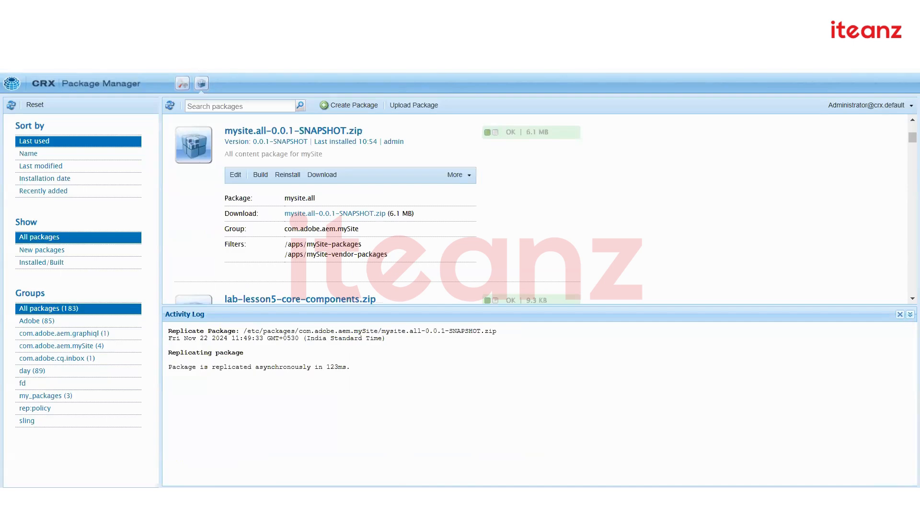
# Open Sites from localhost:4502/aem, dismiss the tour, and drill into mySite > us > en
pyautogui.write('aem')
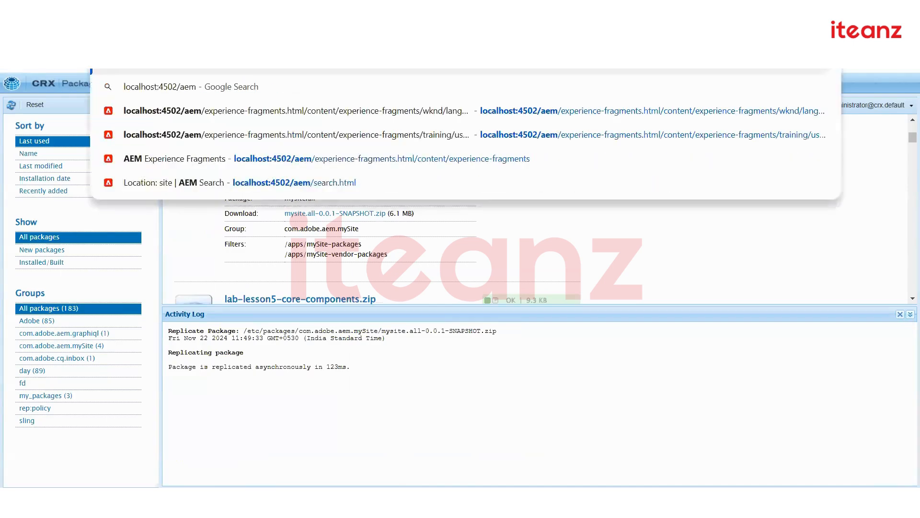
pyautogui.press('Return')
pyautogui.click(352, 220)
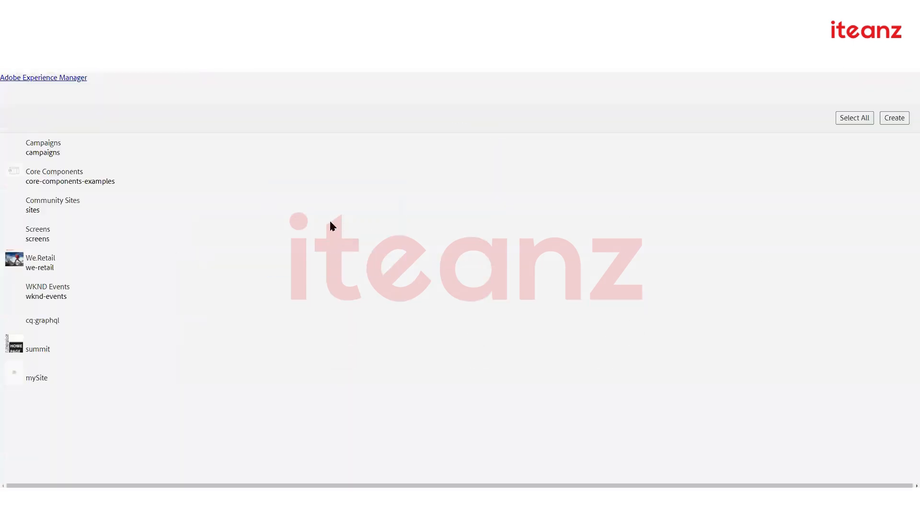
pyautogui.click(297, 177)
pyautogui.click(93, 378)
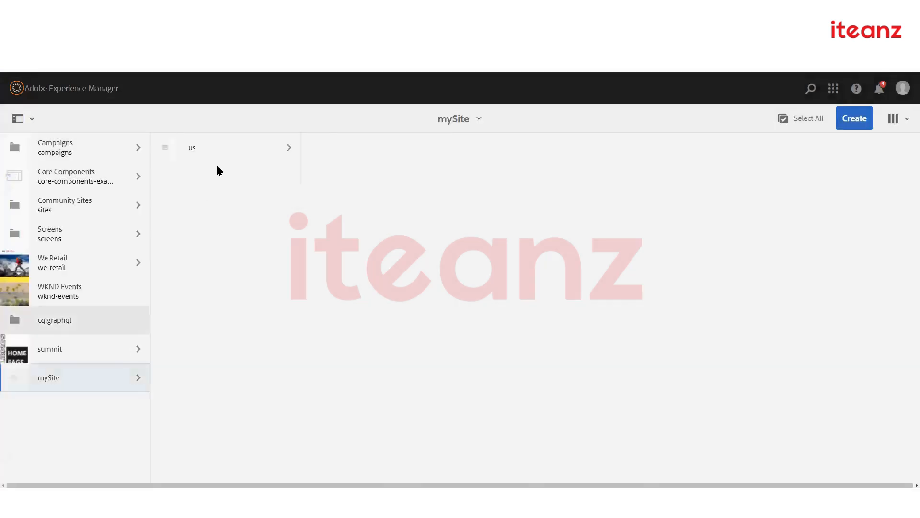
pyautogui.click(232, 150)
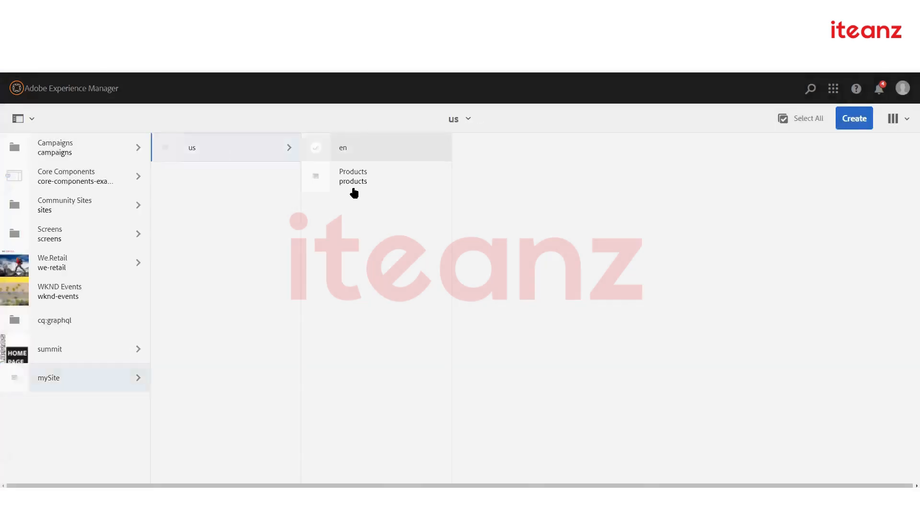
pyautogui.click(369, 141)
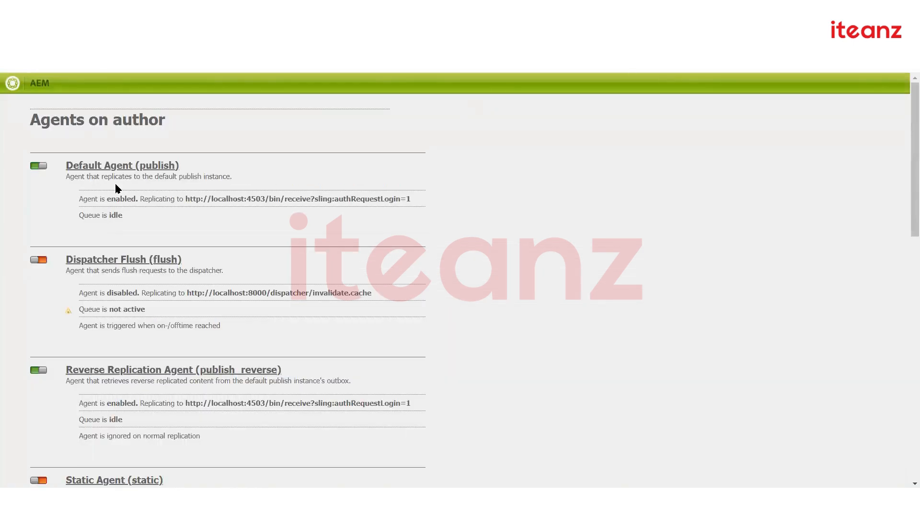
pyautogui.moveTo(186, 199); pyautogui.dragTo(268, 202)
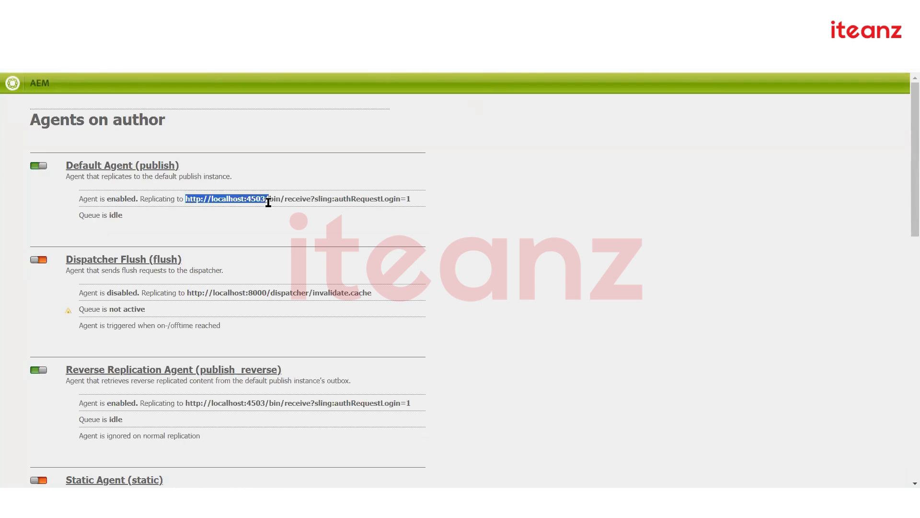
pyautogui.scroll(-14, 282, 289)
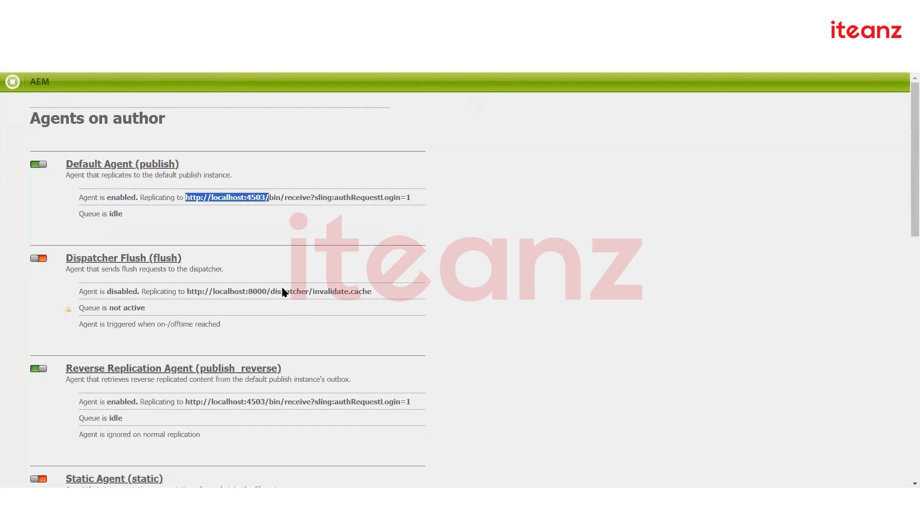
pyautogui.scroll(14, 287, 289)
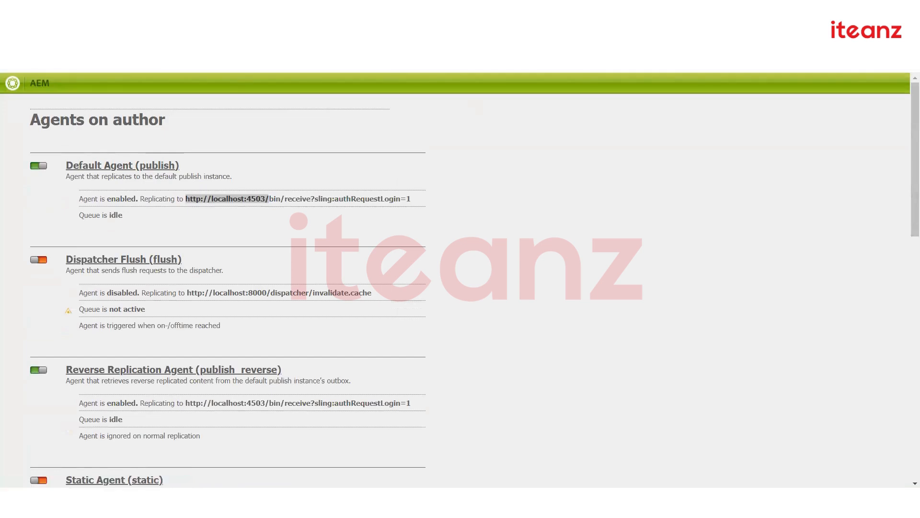
pyautogui.hotkey('ctrl', 't')
# Load CRXDE Lite at localhost:4502/crx and jump to the /etc/replication path
pyautogui.write('http://localhost:4502/')
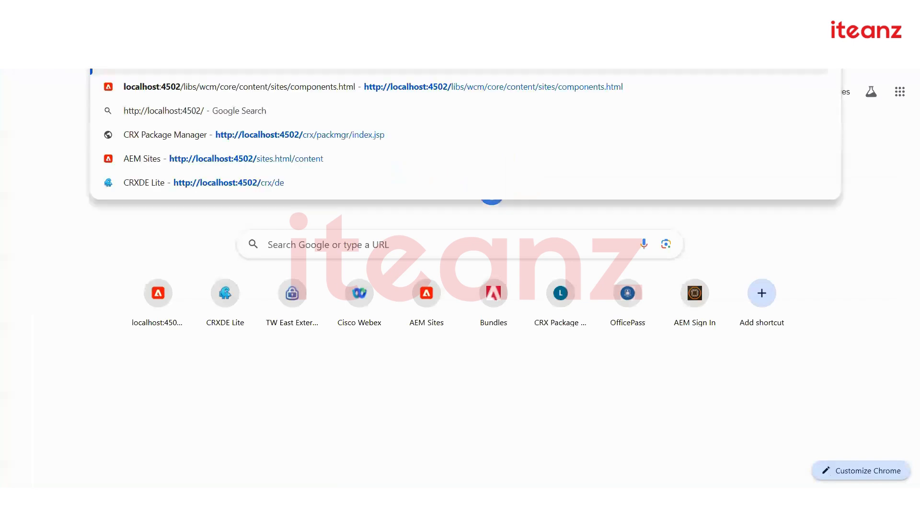
pyautogui.write('crx')
pyautogui.press('Return')
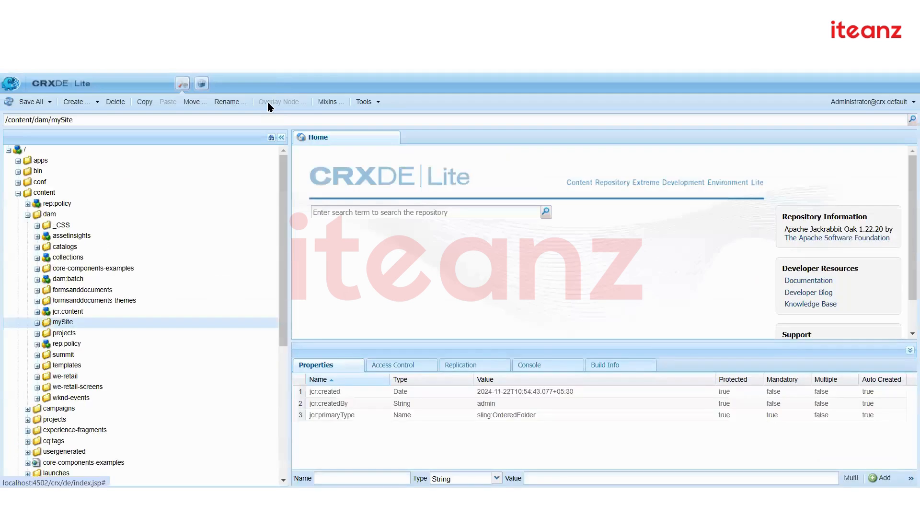
pyautogui.click(266, 119)
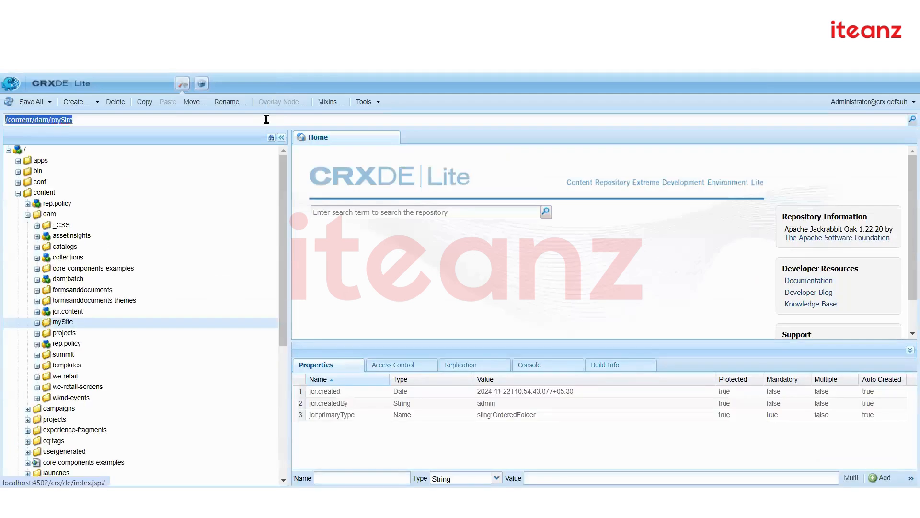
pyautogui.write('http://localhost:4502/')
pyautogui.hotkey('ctrl', 'a')
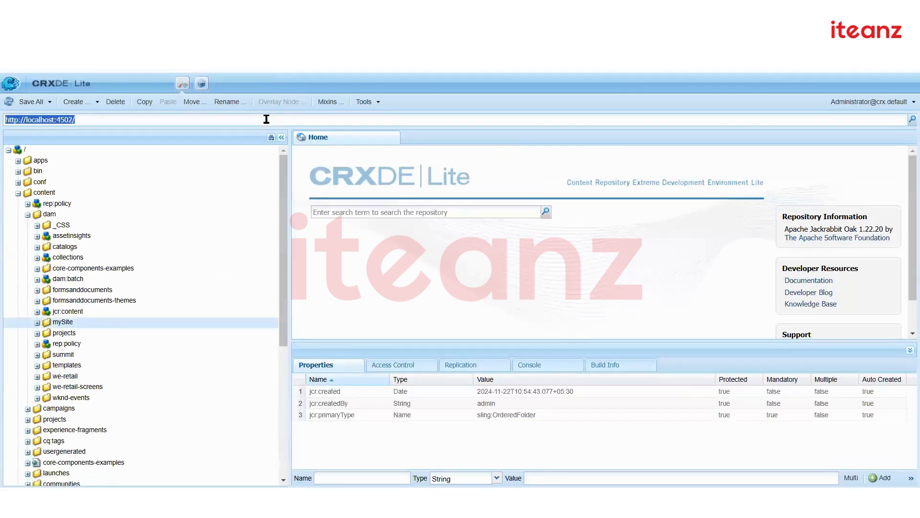
pyautogui.write('etc/replciation')
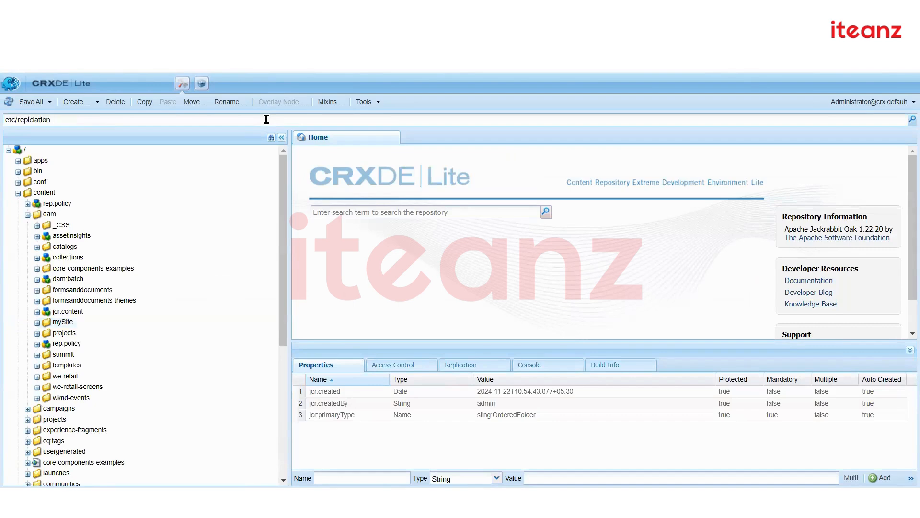
pyautogui.doubleClick(36, 120)
pyautogui.write('repli')
pyautogui.write('cation')
pyautogui.write('/')
pyautogui.press('Return')
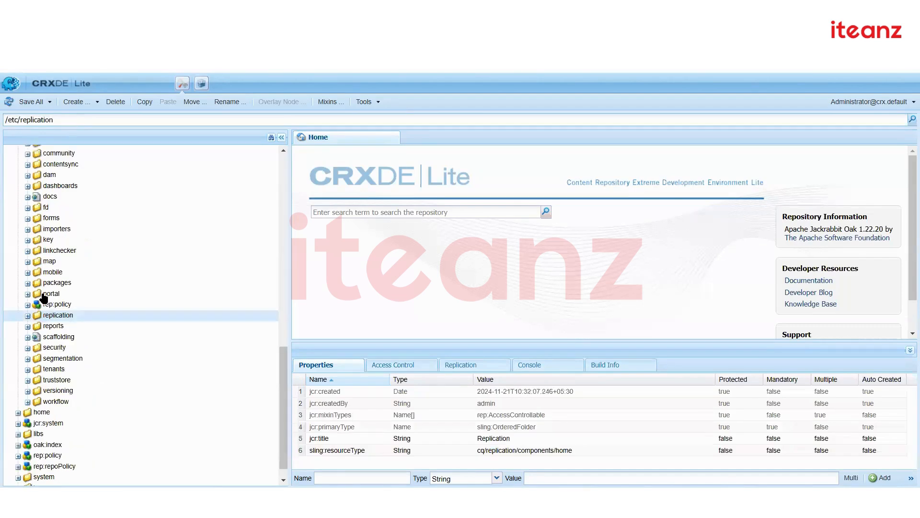
# Expand agents.author > publish and inspect the publish agent's jcr:content properties
pyautogui.click(27, 316)
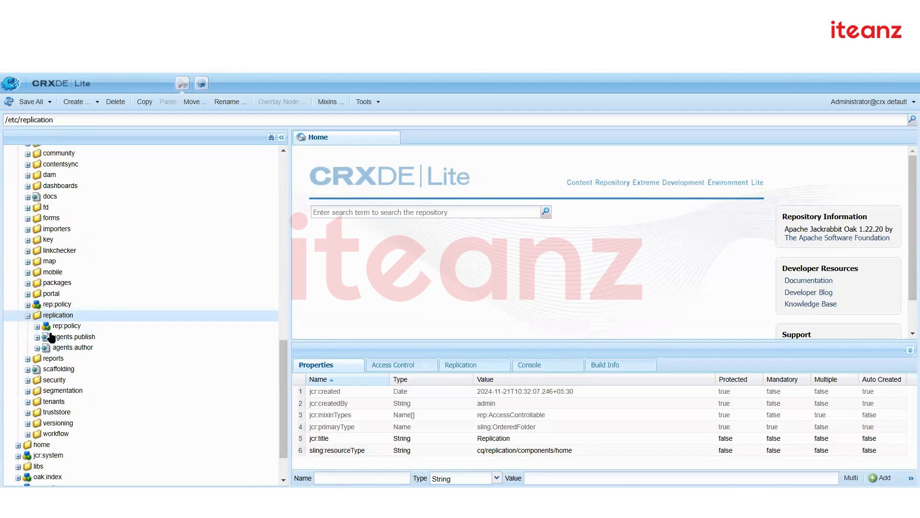
pyautogui.doubleClick(102, 348)
pyautogui.scroll(-2, 103, 351)
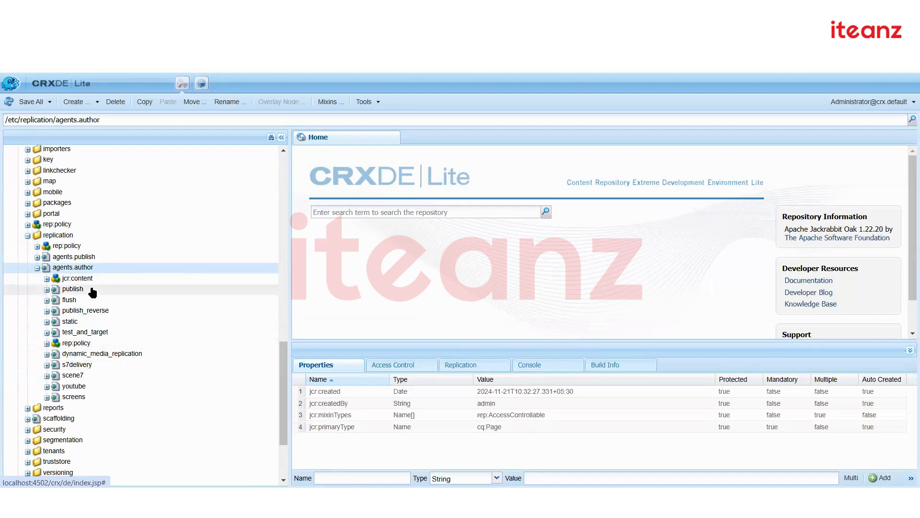
pyautogui.doubleClick(92, 291)
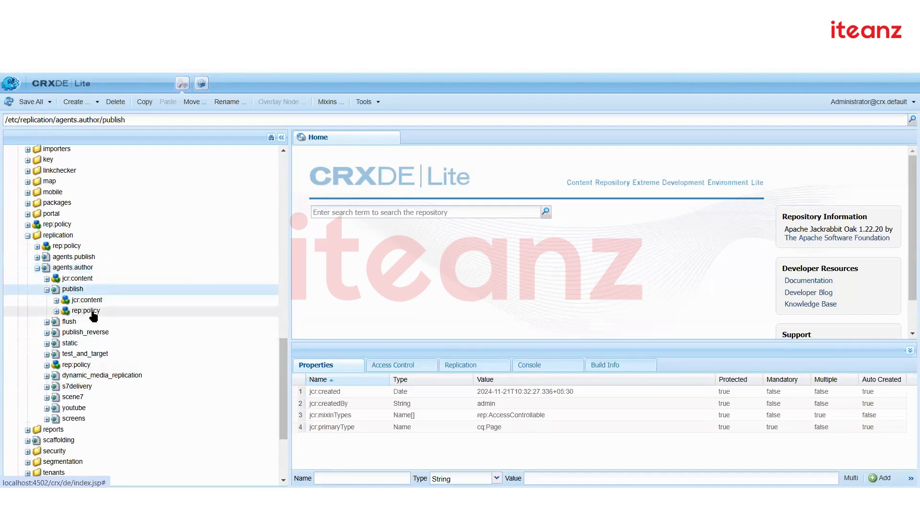
pyautogui.click(95, 303)
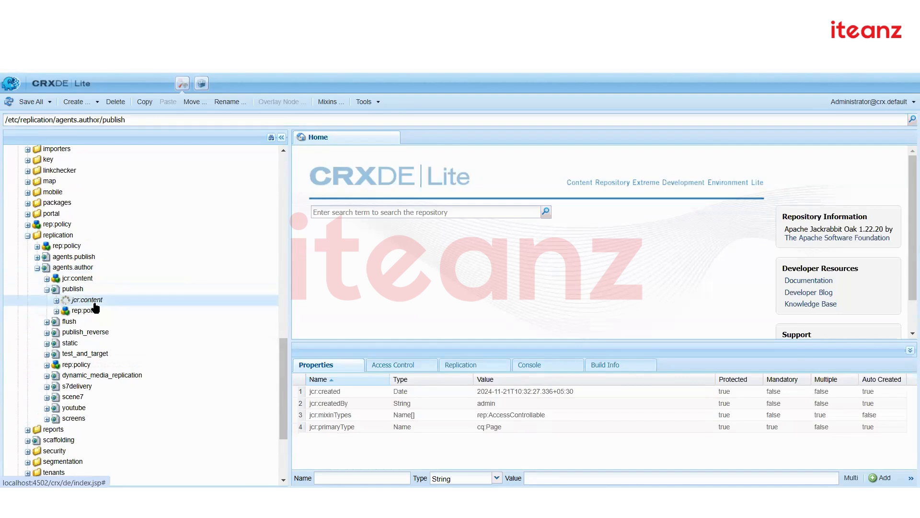
pyautogui.click(46, 289)
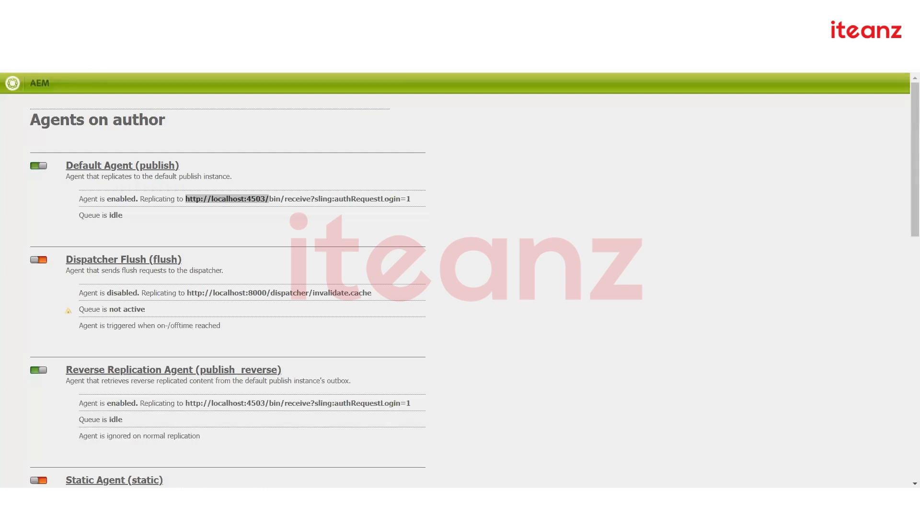
# Return to the Replication overview via Tools > Deployment > Replication
pyautogui.hotkey('alt', 'Left')
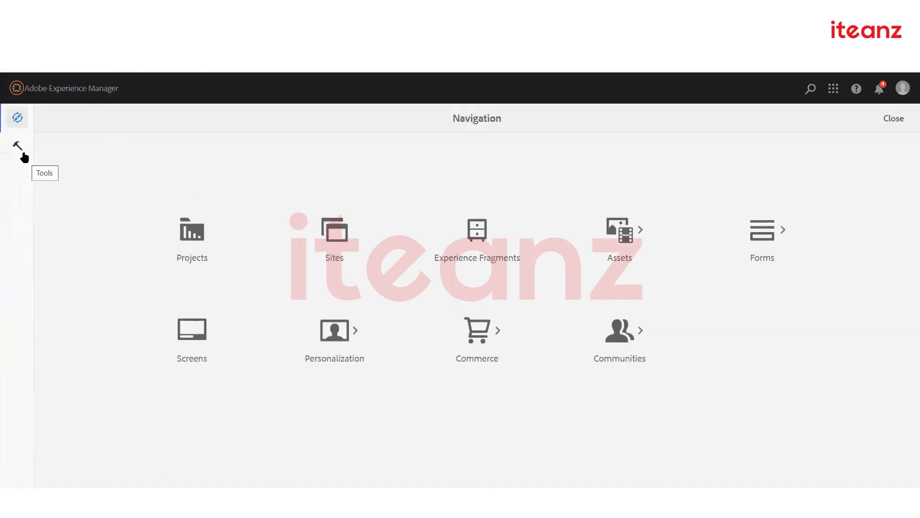
pyautogui.click(23, 153)
pyautogui.click(91, 315)
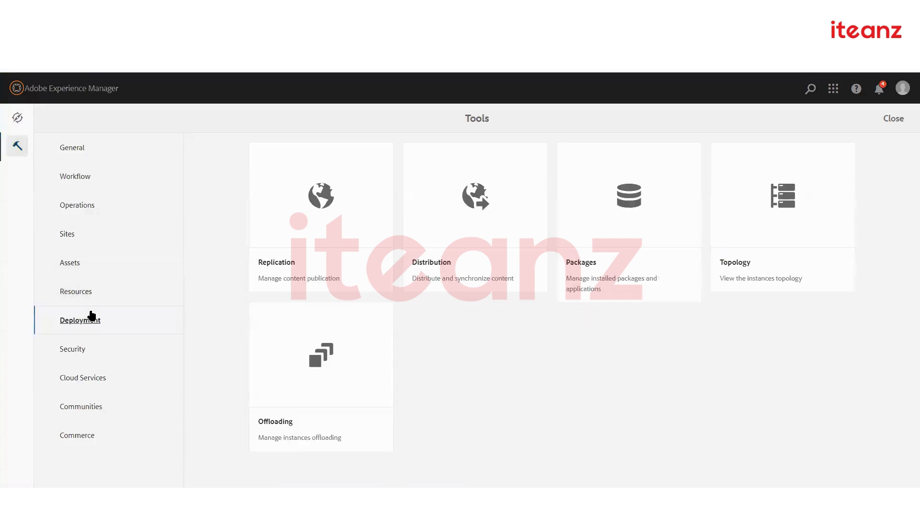
pyautogui.click(285, 245)
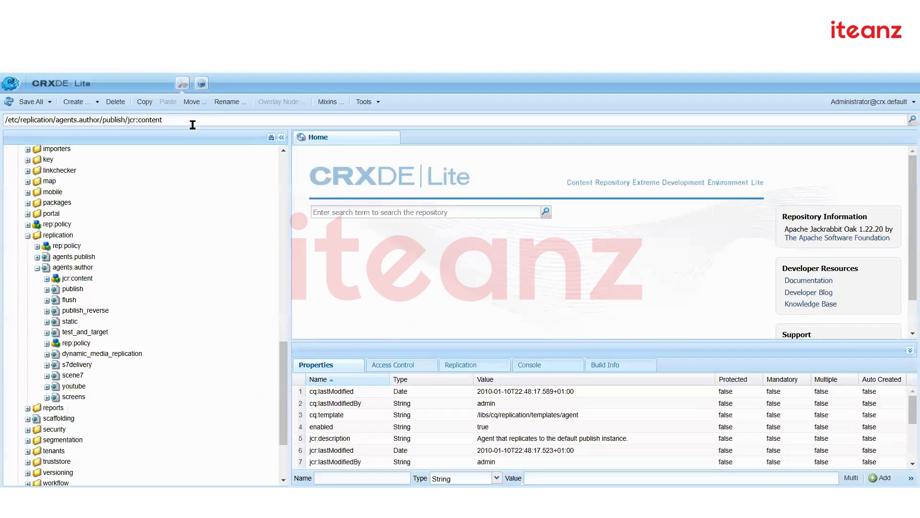
pyautogui.click(192, 124)
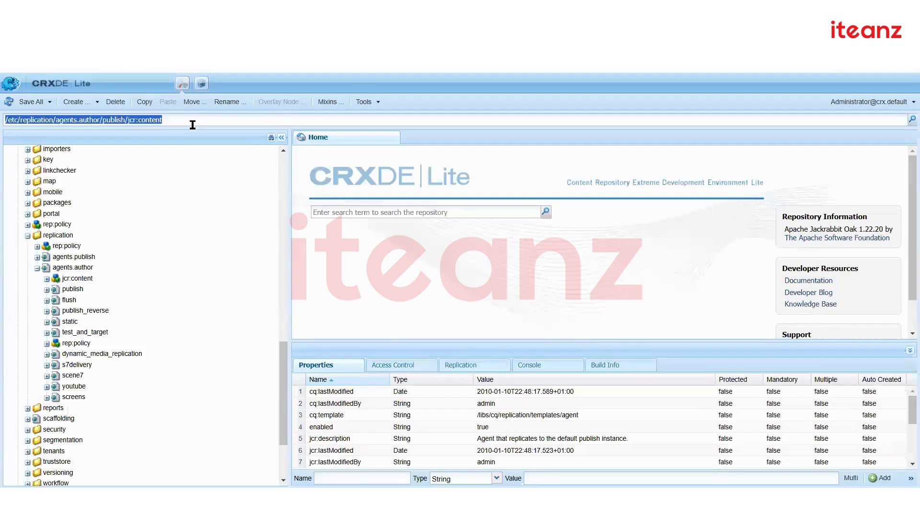
# Go to /etc/replication and copy the publish agent node
pyautogui.write('/etc/replication')
pyautogui.press('Return')
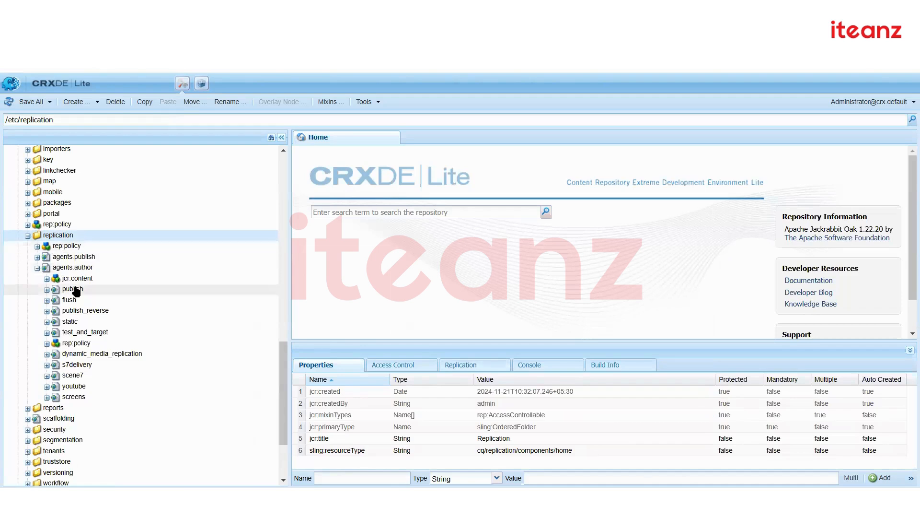
pyautogui.click(72, 267)
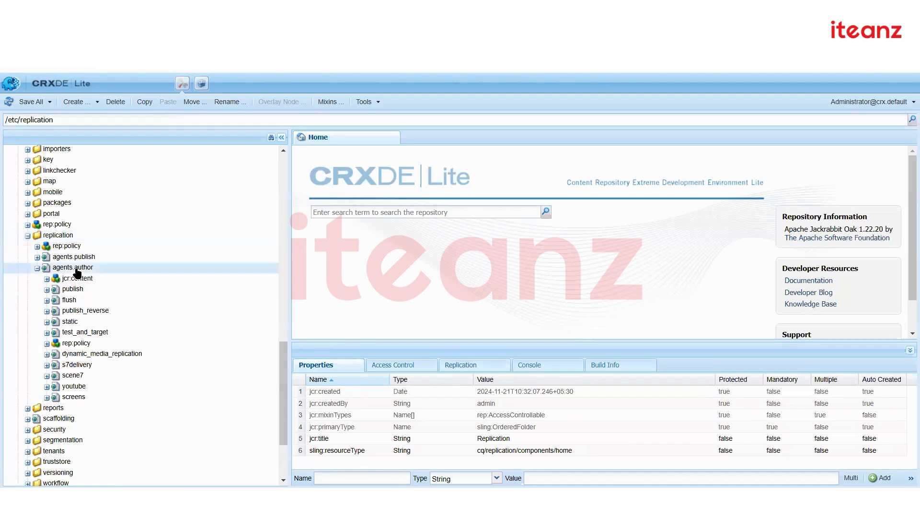
pyautogui.click(74, 289)
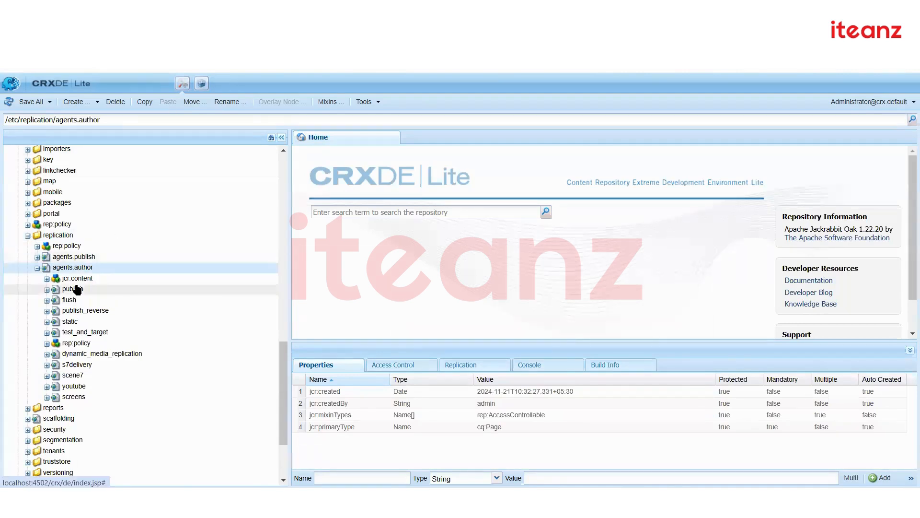
pyautogui.rightClick(76, 289)
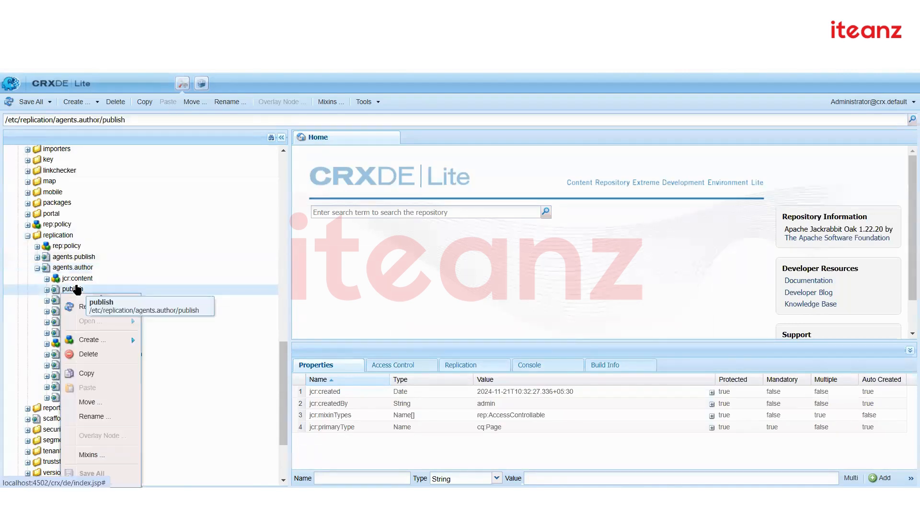
pyautogui.click(86, 373)
# Paste the copy under agents.author and rename it publish01
pyautogui.click(77, 267)
pyautogui.rightClick(77, 267)
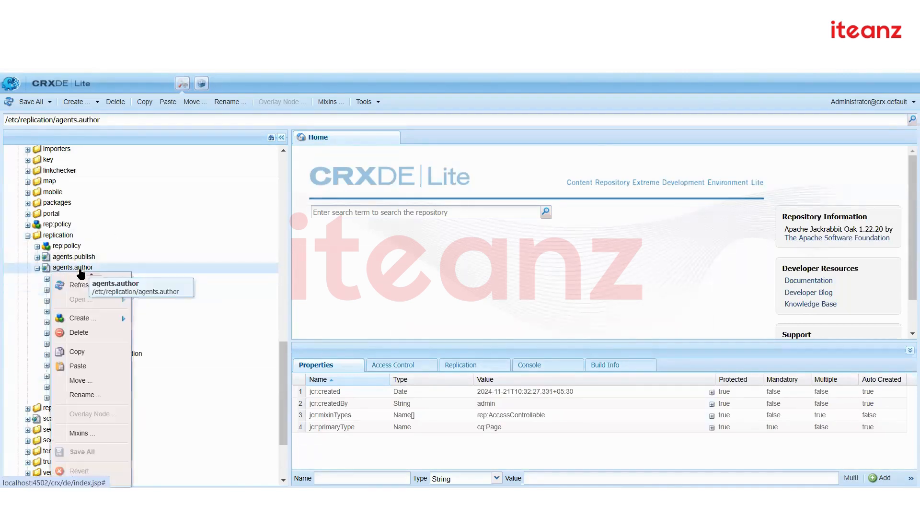
pyautogui.click(94, 366)
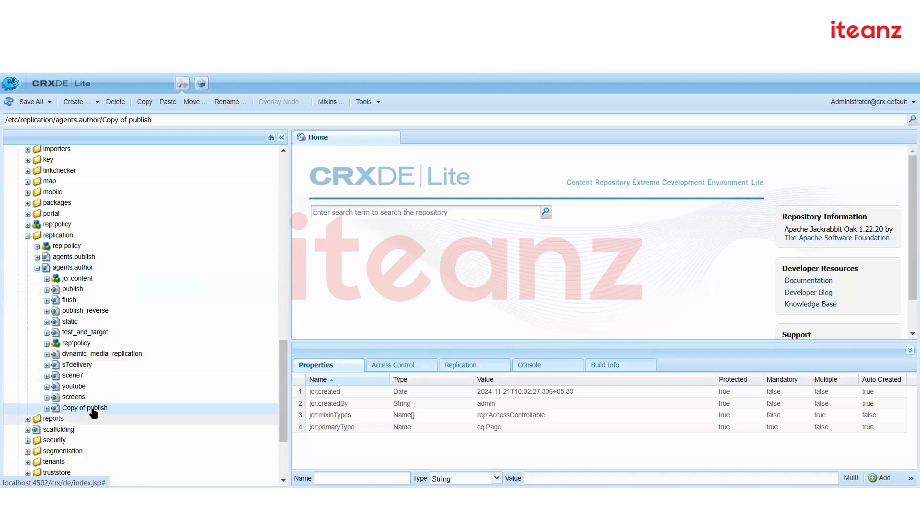
pyautogui.click(82, 409)
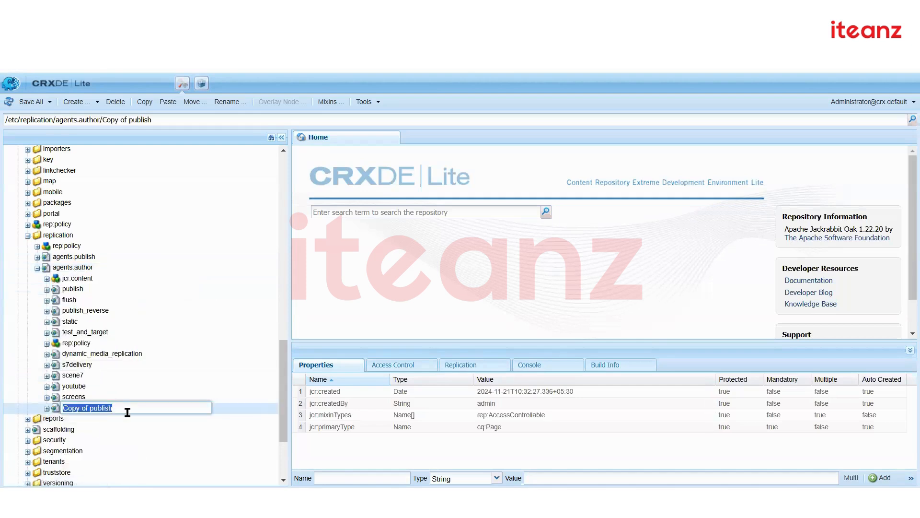
pyautogui.write('publish')
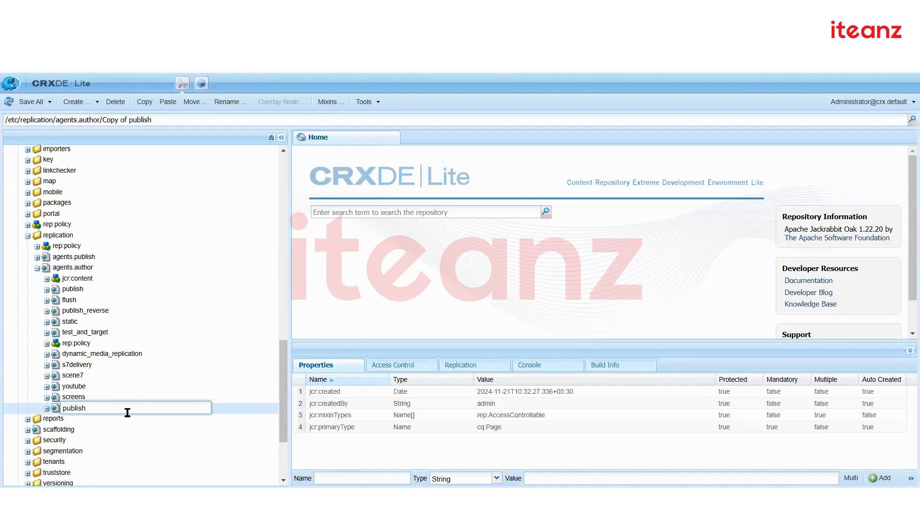
pyautogui.write('01')
pyautogui.press('Return')
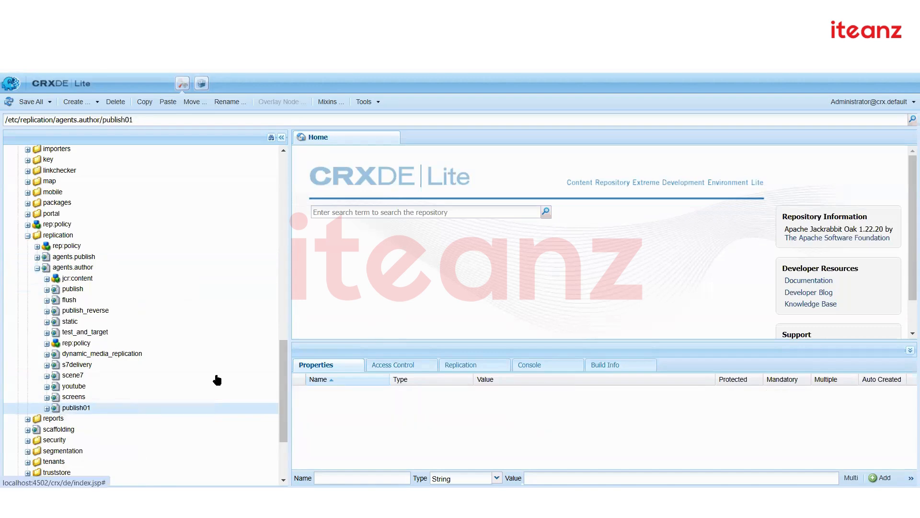
pyautogui.click(46, 407)
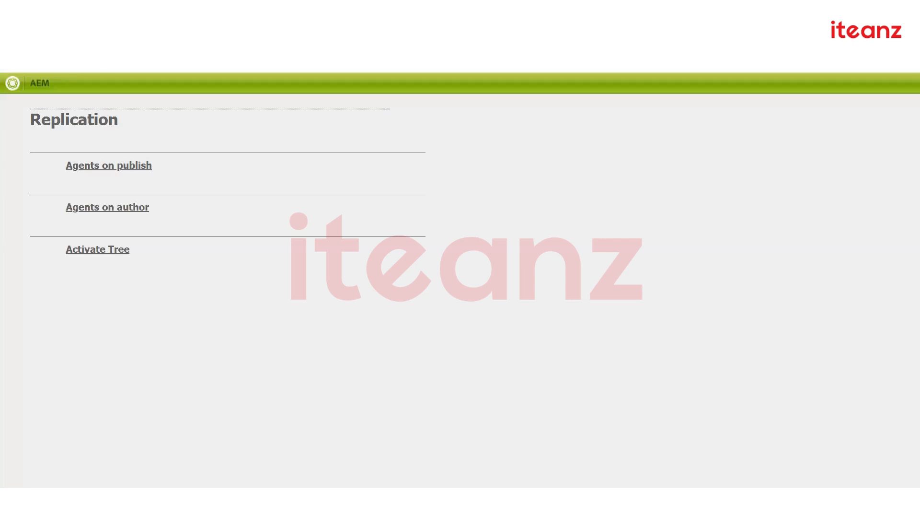
# Open the Default Agent (publish01) page from the Agents on author list
pyautogui.click(102, 209)
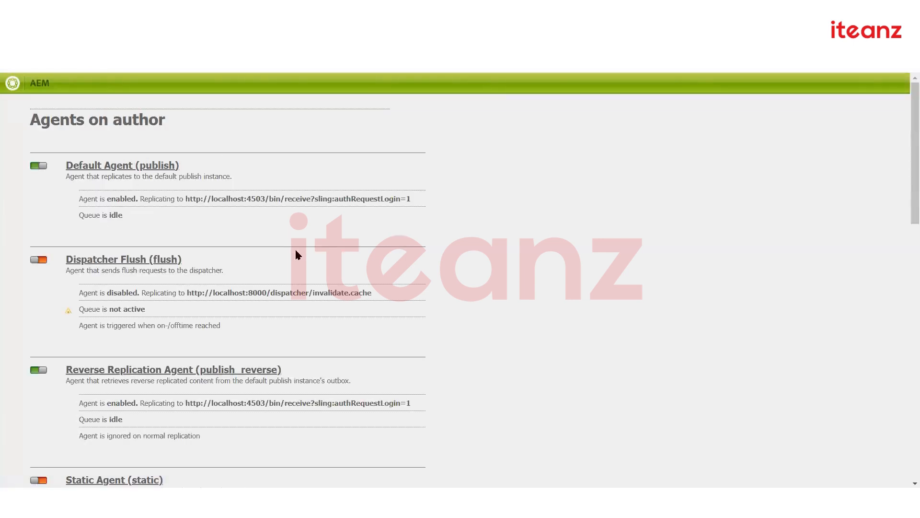
pyautogui.scroll(-5, 297, 253)
pyautogui.scroll(-6, 298, 261)
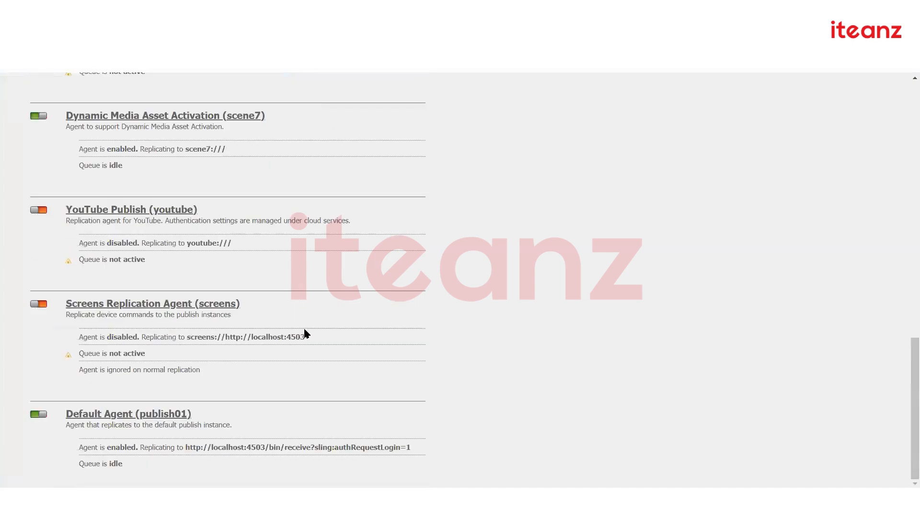
pyautogui.scroll(10, 307, 336)
pyautogui.scroll(-10, 310, 357)
pyautogui.click(168, 415)
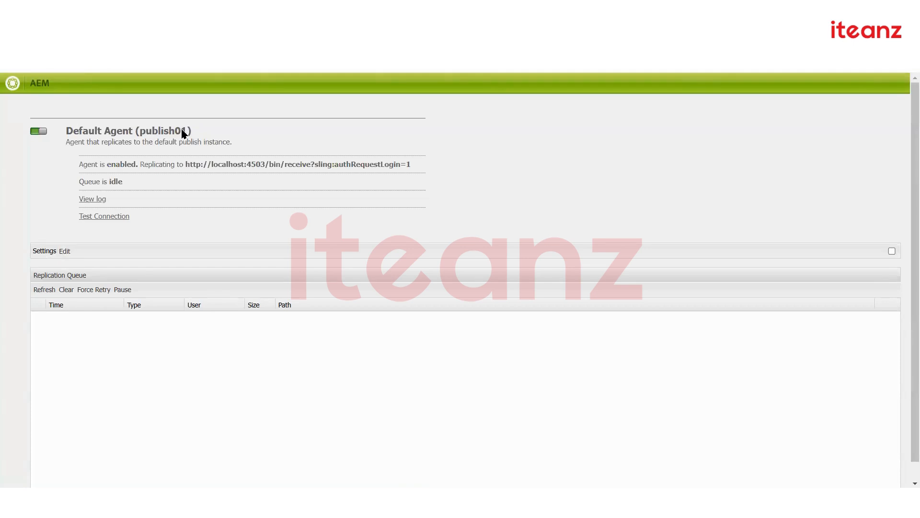
# Rename the agent Publisher 01 and replace 'default' with '01' in its description
pyautogui.click(64, 251)
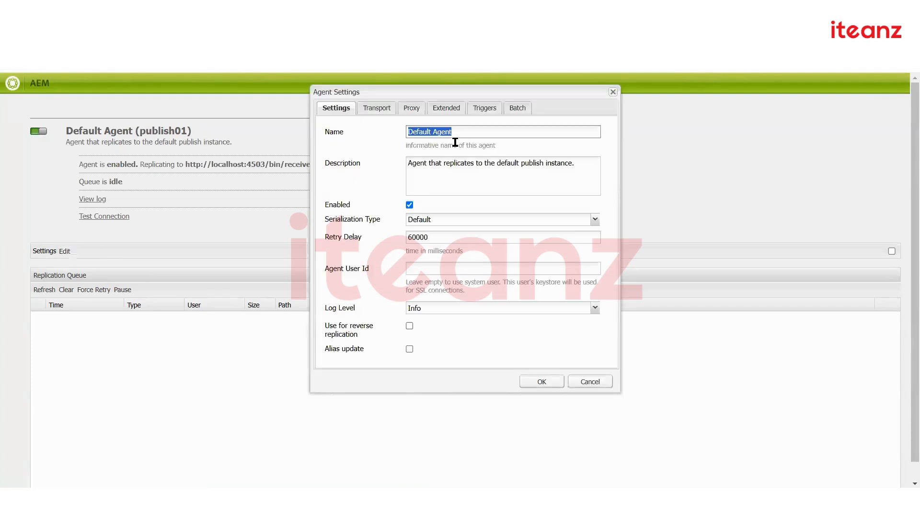
pyautogui.write('Publisher 01')
pyautogui.moveTo(461, 133); pyautogui.dragTo(403, 136)
pyautogui.click(511, 162)
pyautogui.doubleClick(512, 188)
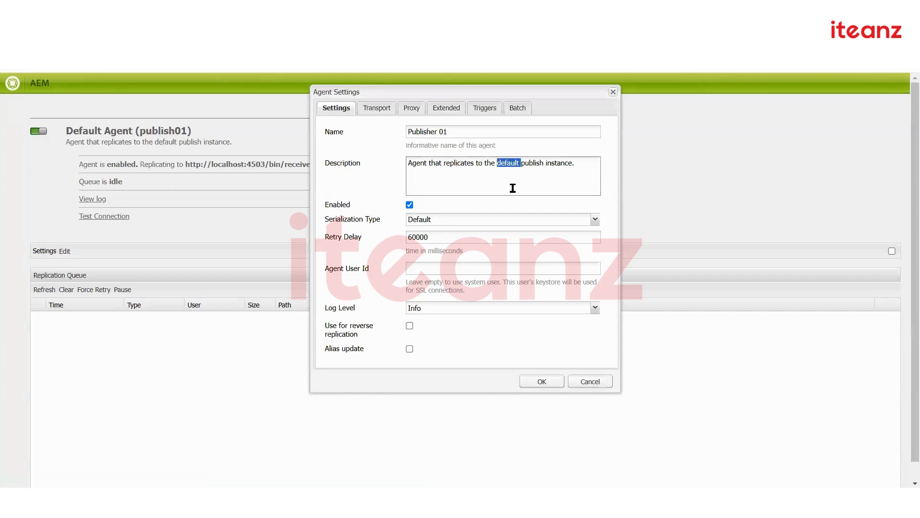
pyautogui.press('BackSpace')
pyautogui.write('01')
# Change the Transport URI port from 4503 to 4504 and save the agent settings
pyautogui.click(379, 109)
pyautogui.tripleClick(449, 129)
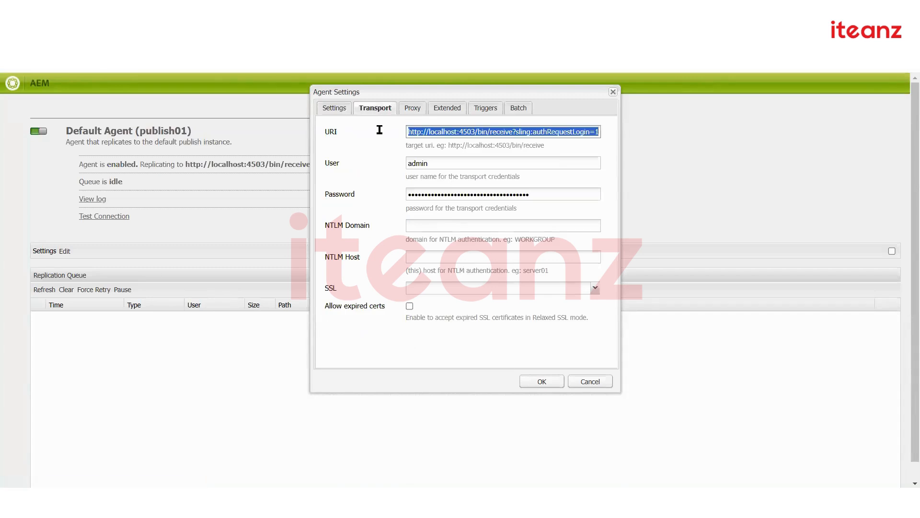
pyautogui.click(485, 131)
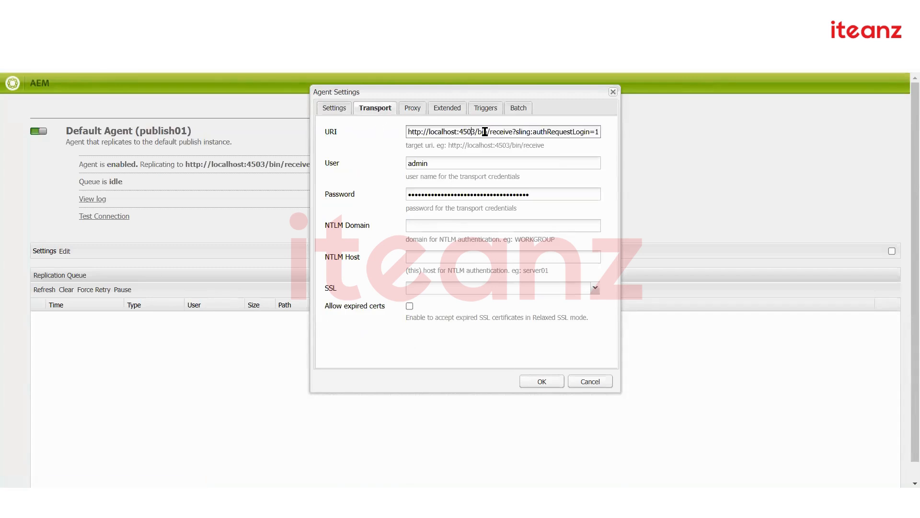
pyautogui.press('Delete')
pyautogui.write('4')
pyautogui.click(412, 113)
pyautogui.click(446, 110)
pyautogui.click(485, 109)
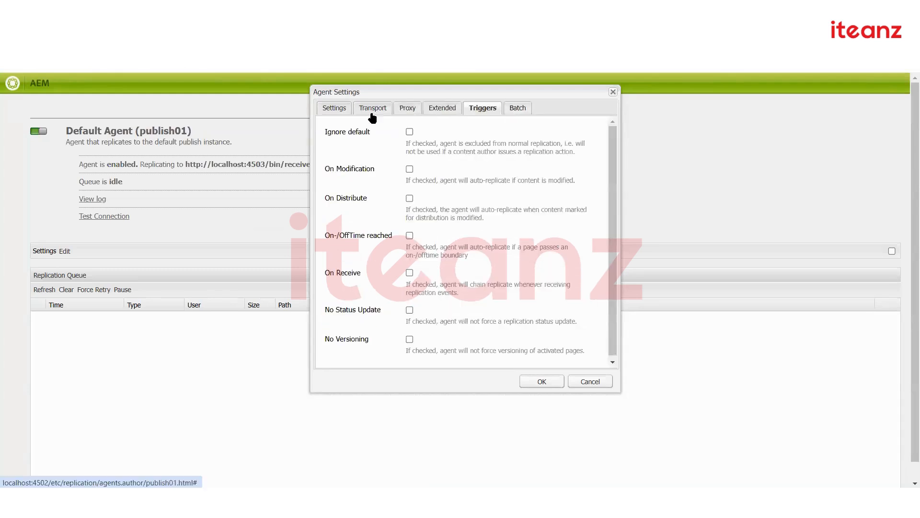
pyautogui.click(340, 111)
pyautogui.click(450, 134)
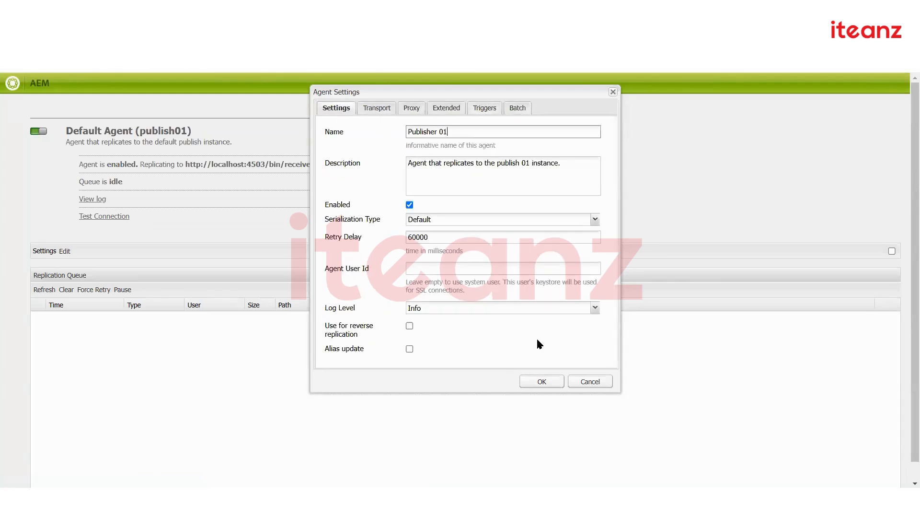
pyautogui.click(540, 380)
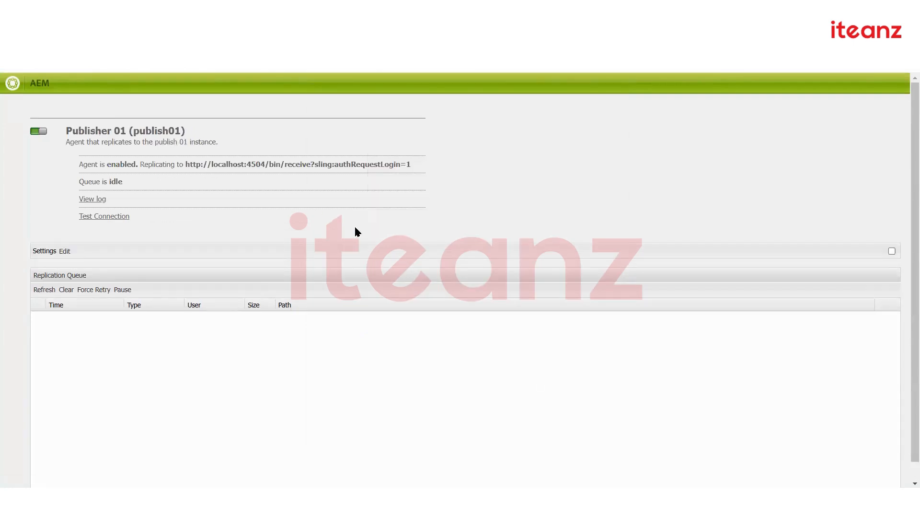
# Confirm Publisher 01 targets localhost:4504 and run a successful Test Connection
pyautogui.tripleClick(152, 132)
pyautogui.moveTo(101, 165); pyautogui.dragTo(331, 164)
pyautogui.moveTo(458, 167); pyautogui.dragTo(458, 167)
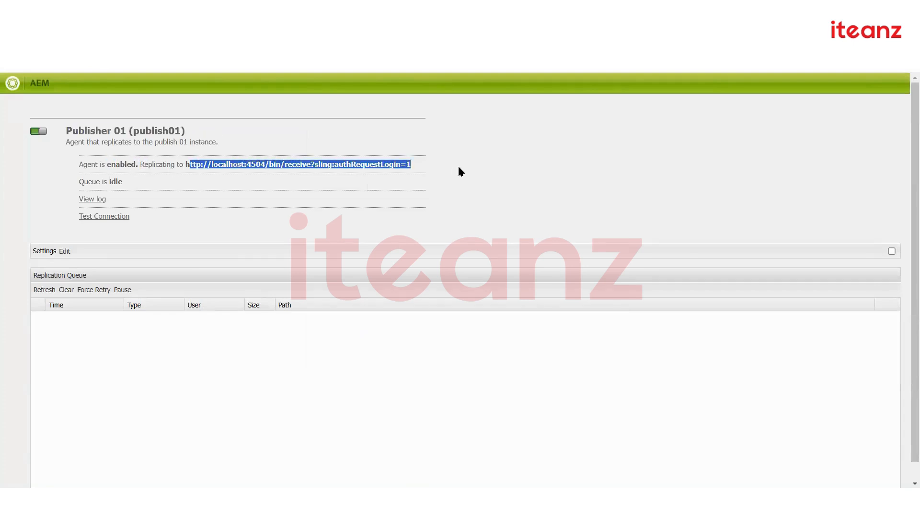
pyautogui.click(458, 167)
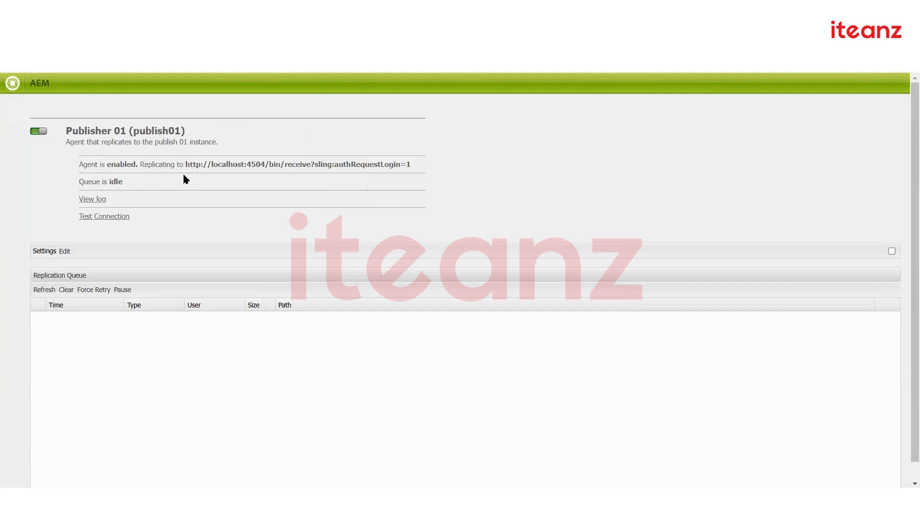
pyautogui.click(103, 214)
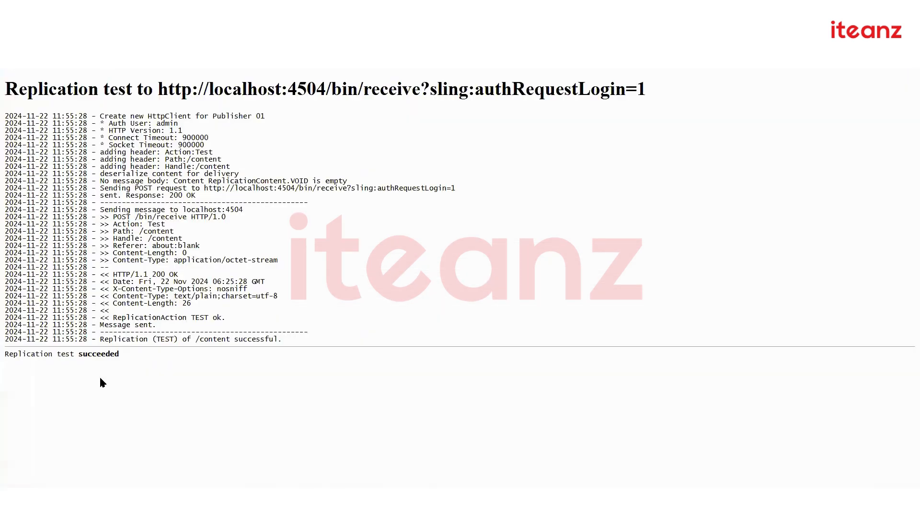
pyautogui.hotkey('alt', 'Left')
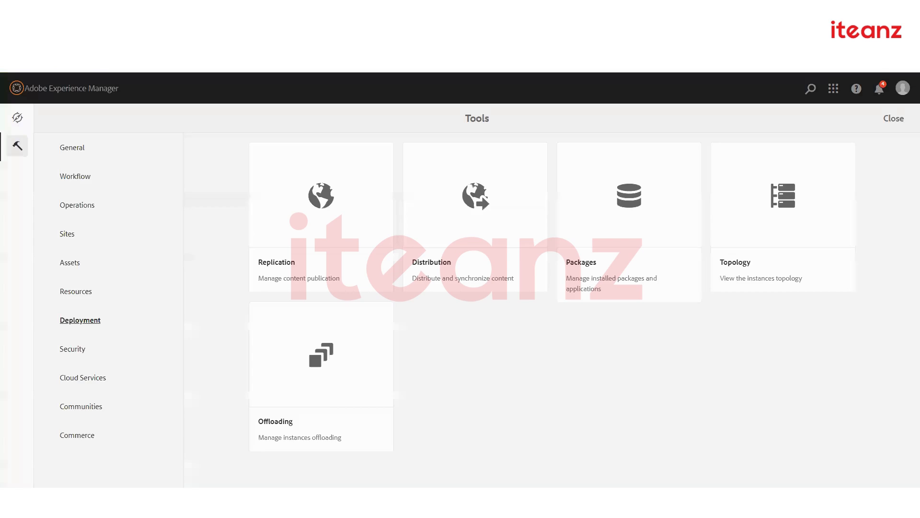
# Open the mySite us/en Products page in the page editor
pyautogui.click(17, 117)
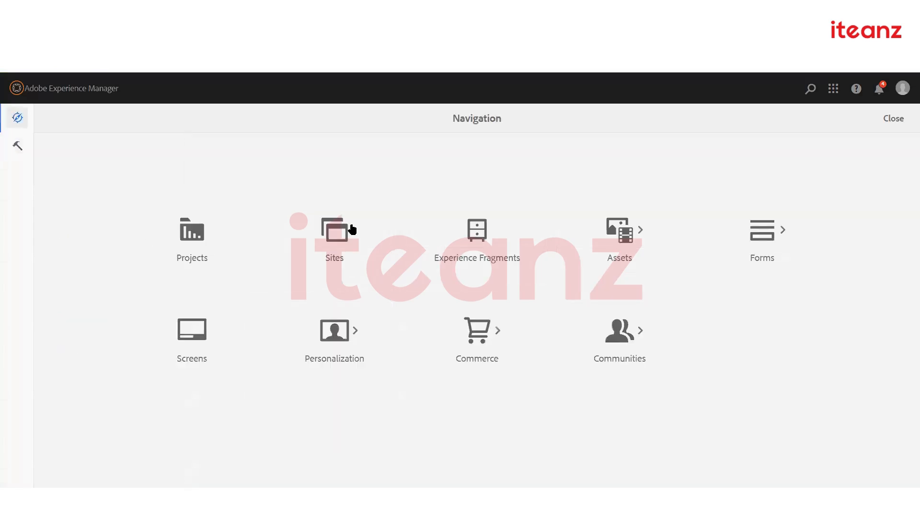
pyautogui.click(330, 227)
pyautogui.click(287, 176)
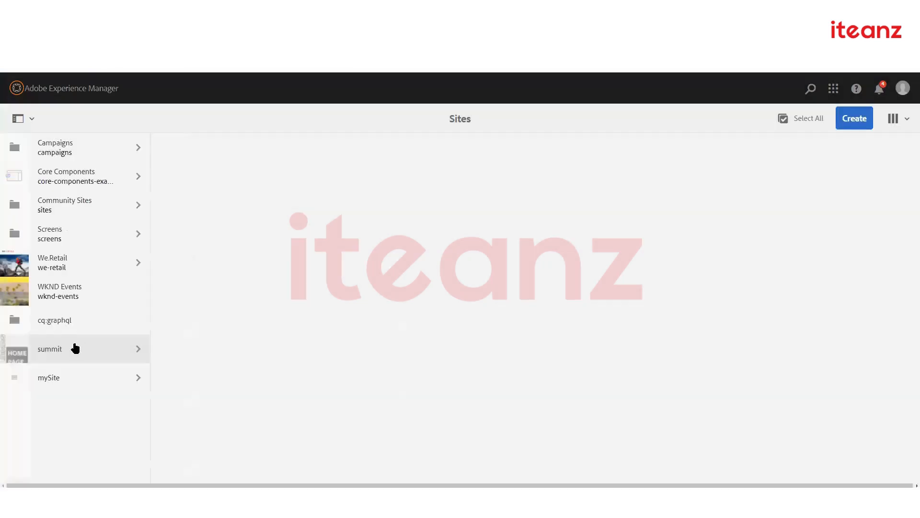
pyautogui.click(65, 378)
pyautogui.click(232, 149)
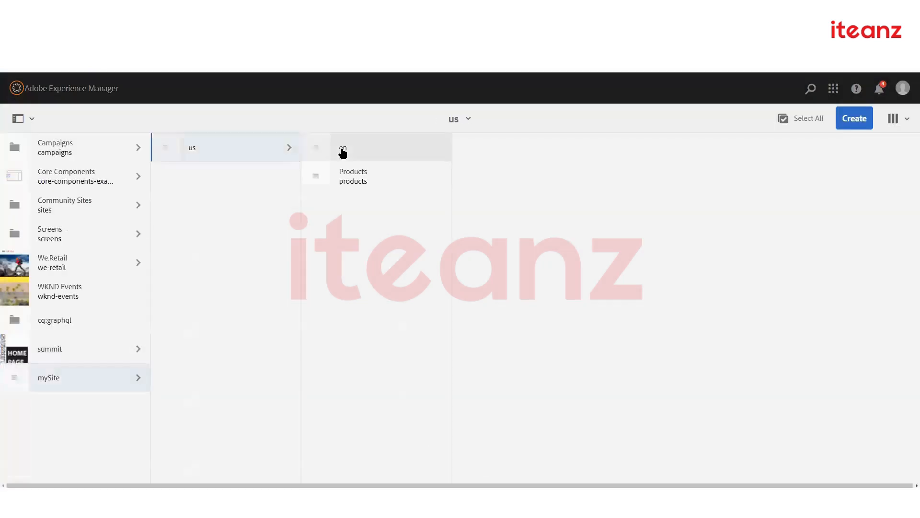
pyautogui.click(341, 149)
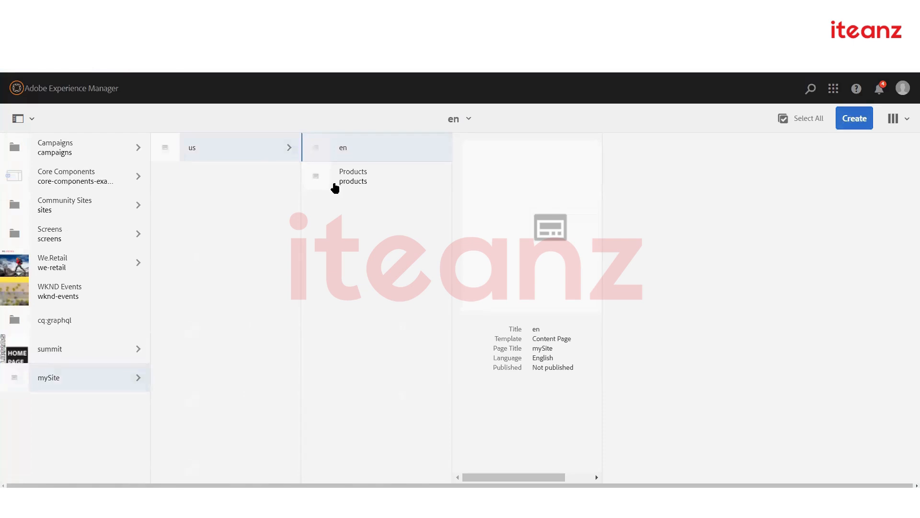
pyautogui.click(321, 186)
pyautogui.click(79, 89)
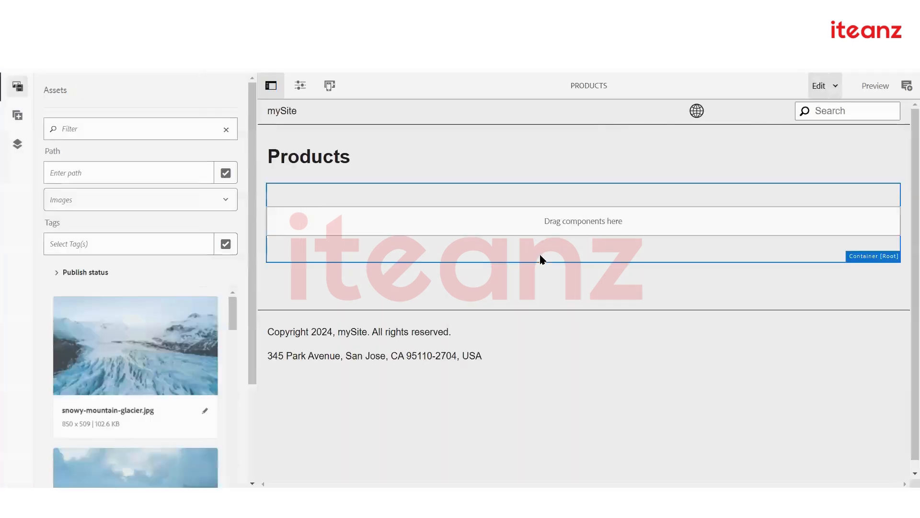
# Insert an Image component on the Products page and open its settings
pyautogui.click(540, 222)
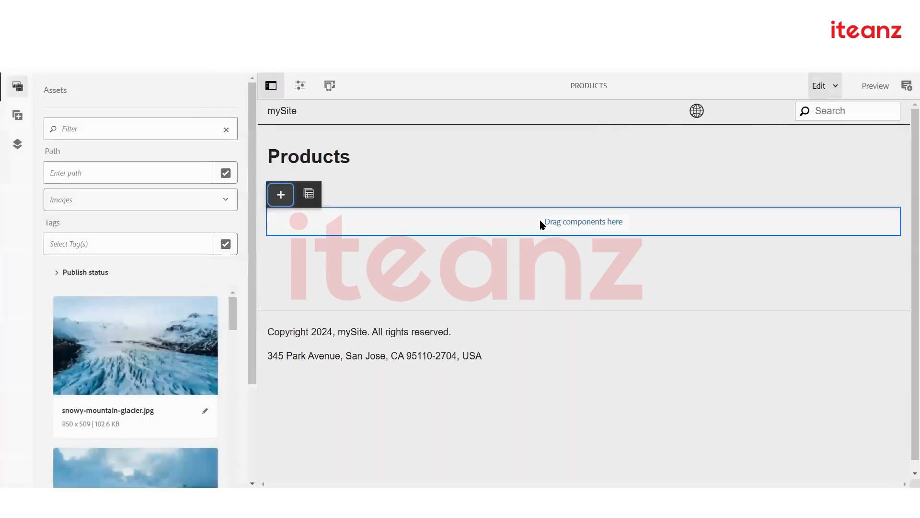
pyautogui.click(280, 194)
pyautogui.moveTo(439, 144); pyautogui.dragTo(468, 144)
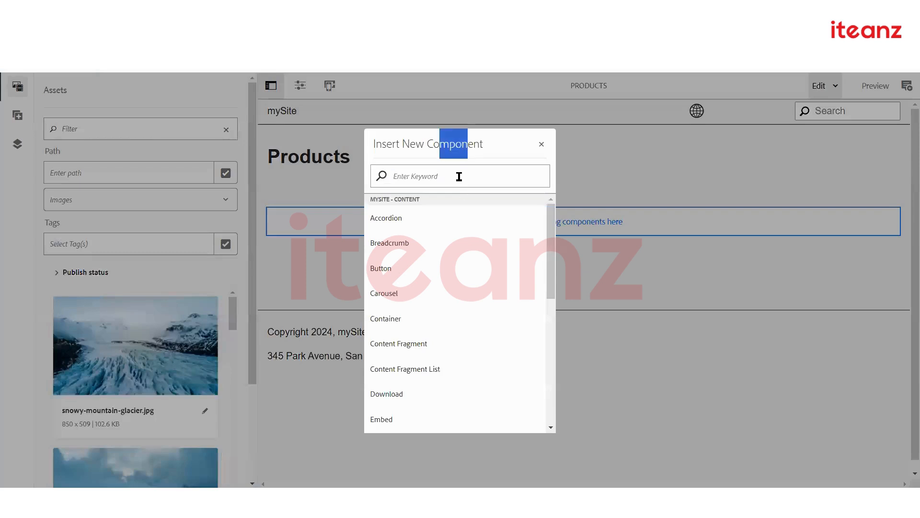
pyautogui.click(459, 176)
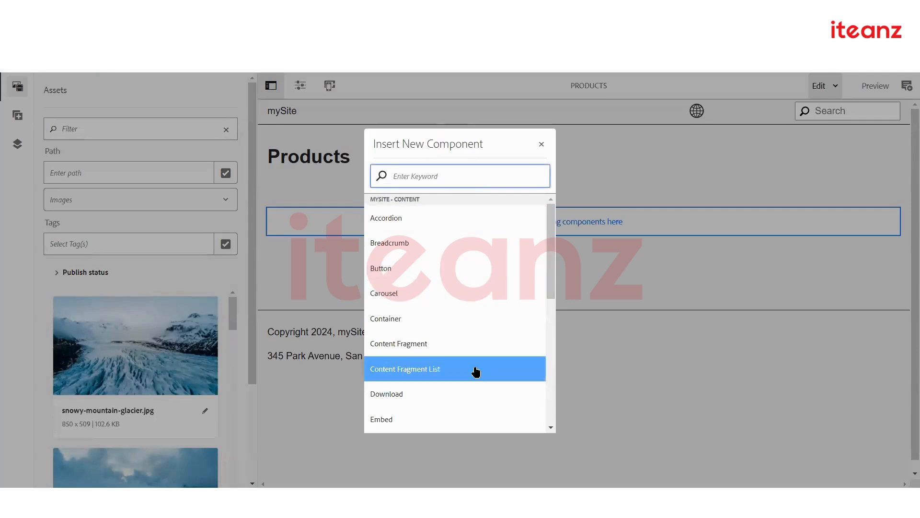
pyautogui.scroll(-3, 475, 371)
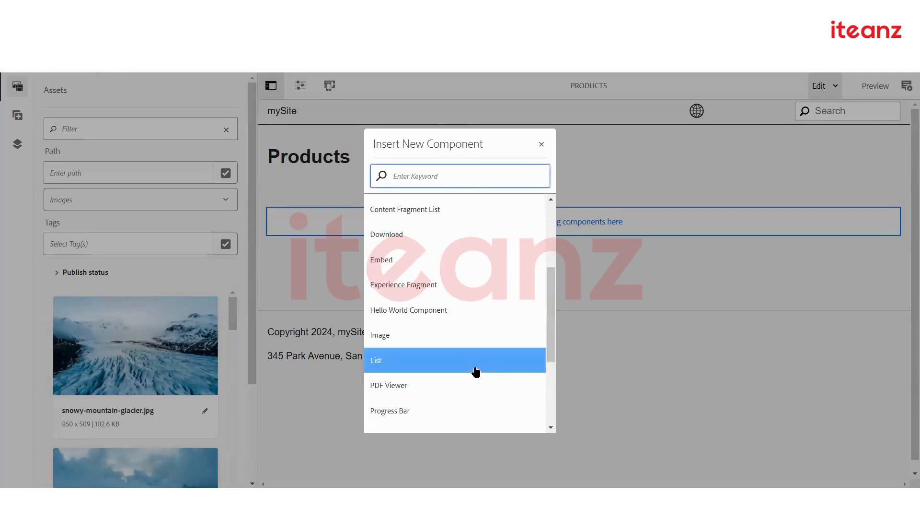
pyautogui.click(466, 336)
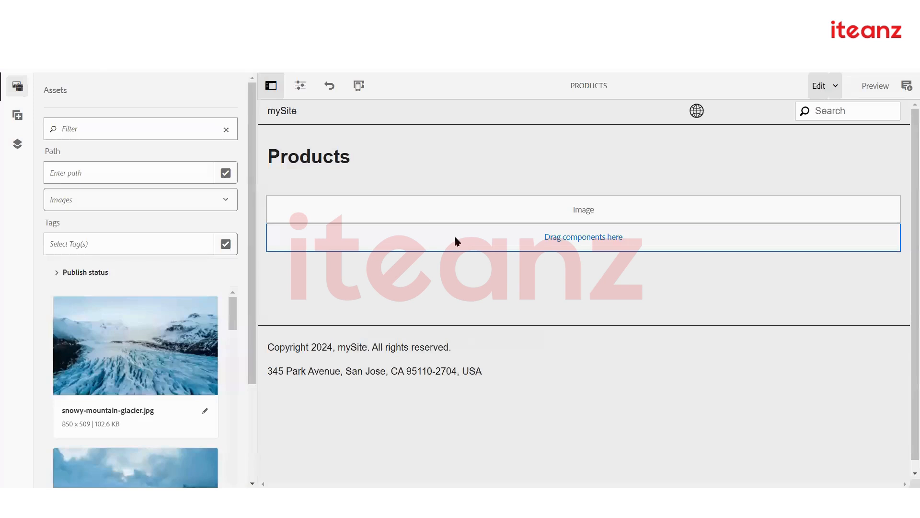
pyautogui.click(428, 209)
pyautogui.click(284, 187)
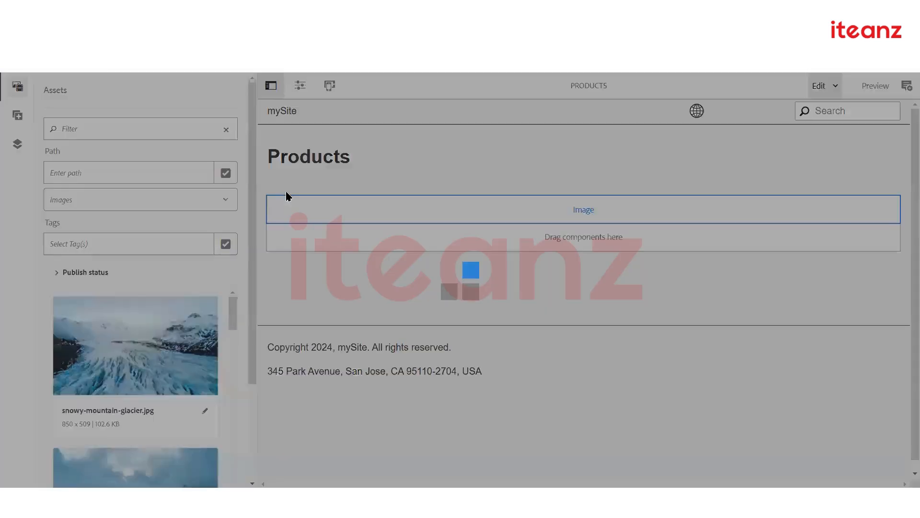
# Set snowy-mountain-glacier.jpg as the image, stop inheriting alt text, and save
pyautogui.moveTo(182, 330); pyautogui.dragTo(542, 251)
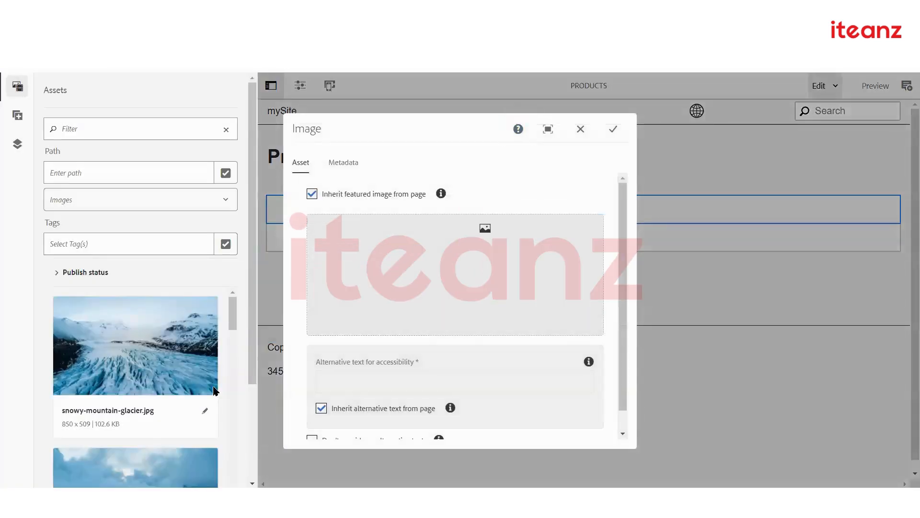
pyautogui.moveTo(213, 385); pyautogui.dragTo(468, 270)
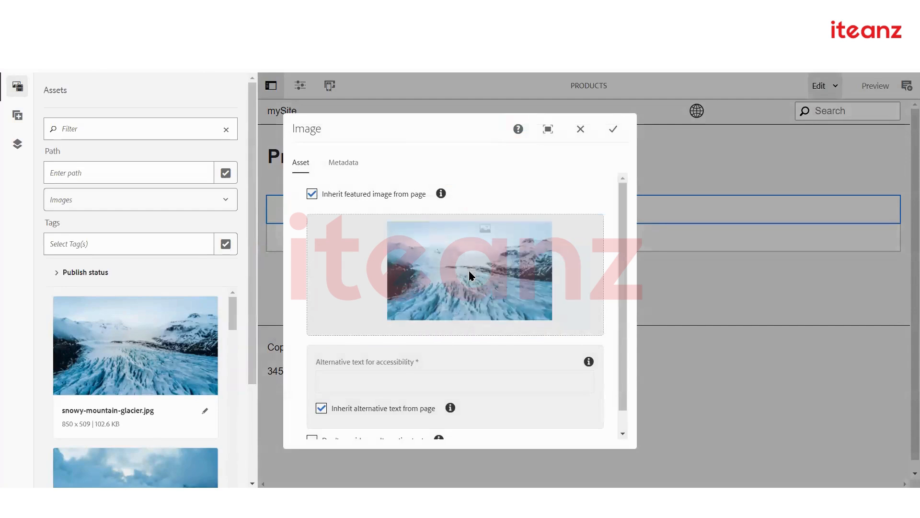
pyautogui.moveTo(87, 337); pyautogui.dragTo(469, 263)
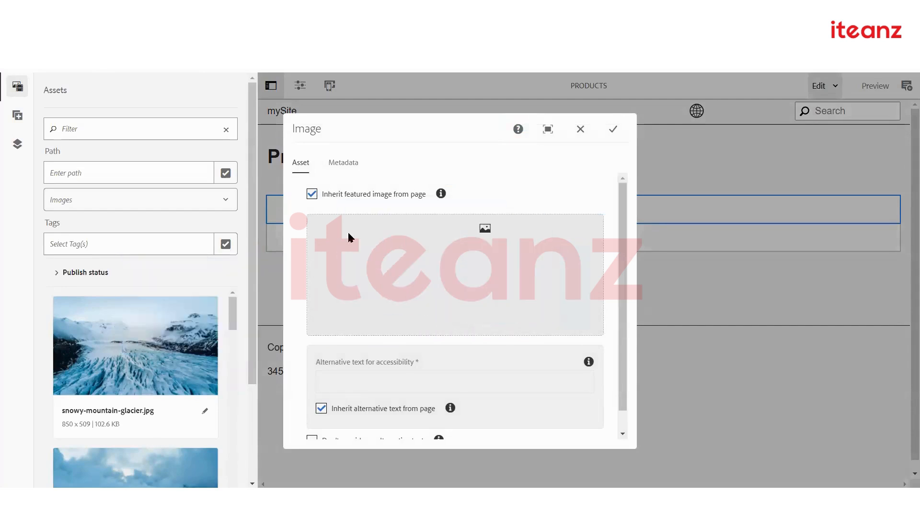
pyautogui.moveTo(177, 322); pyautogui.dragTo(476, 253)
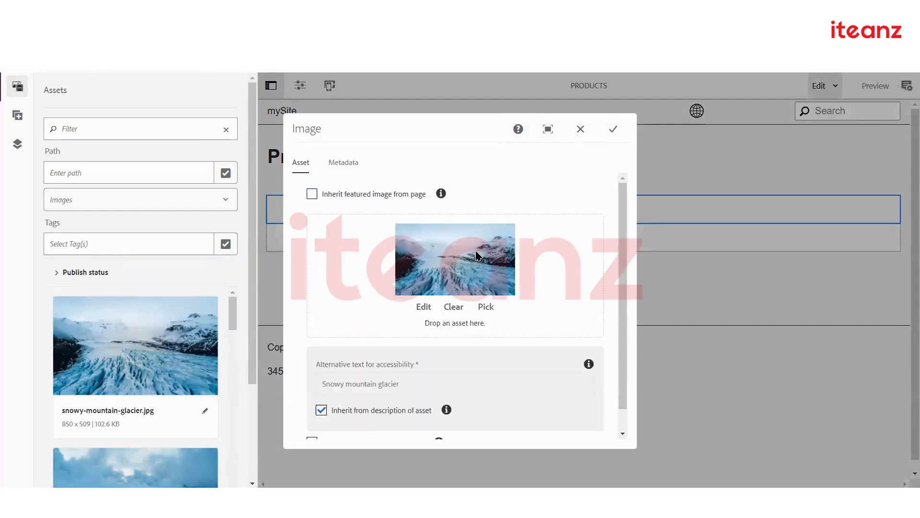
pyautogui.scroll(-1, 472, 313)
pyautogui.click(354, 387)
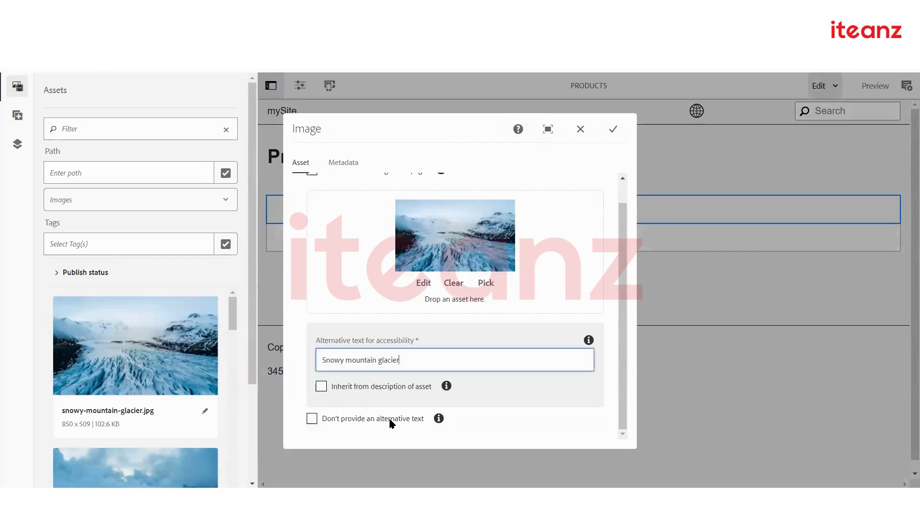
pyautogui.click(341, 164)
pyautogui.click(613, 129)
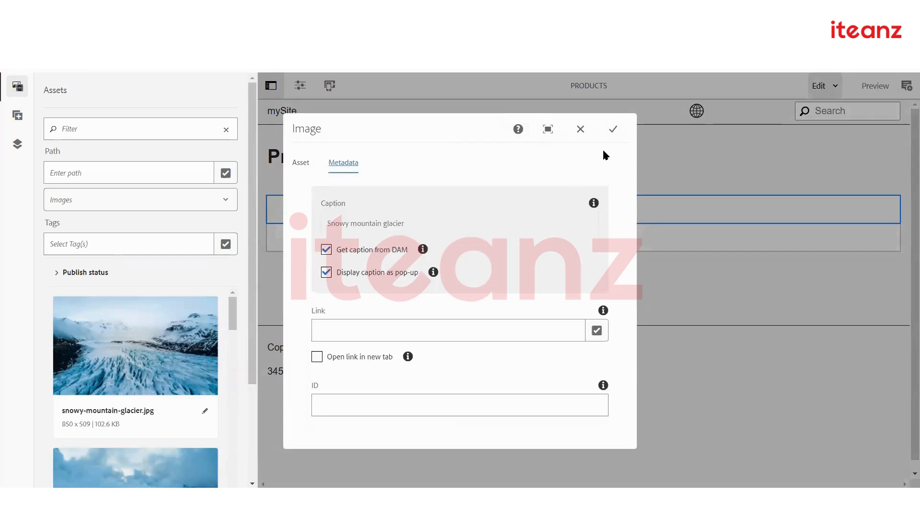
pyautogui.scroll(-5, 570, 256)
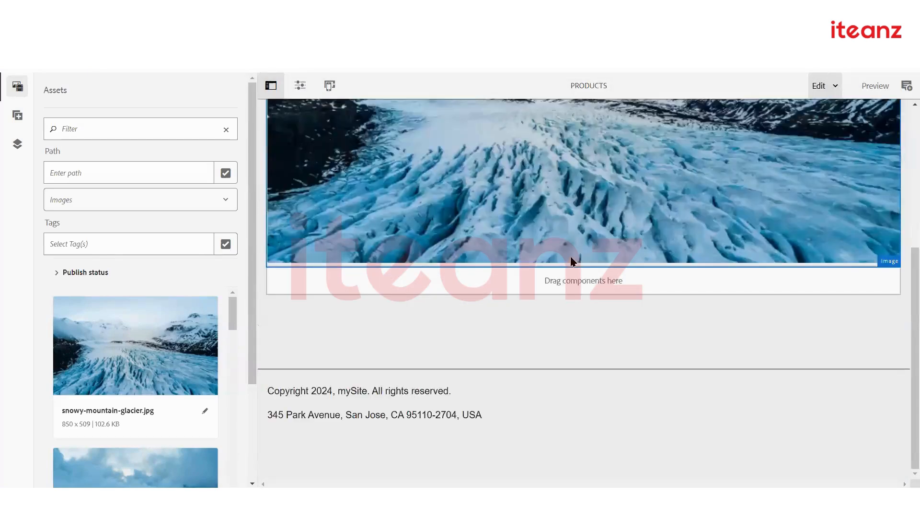
pyautogui.scroll(5, 571, 256)
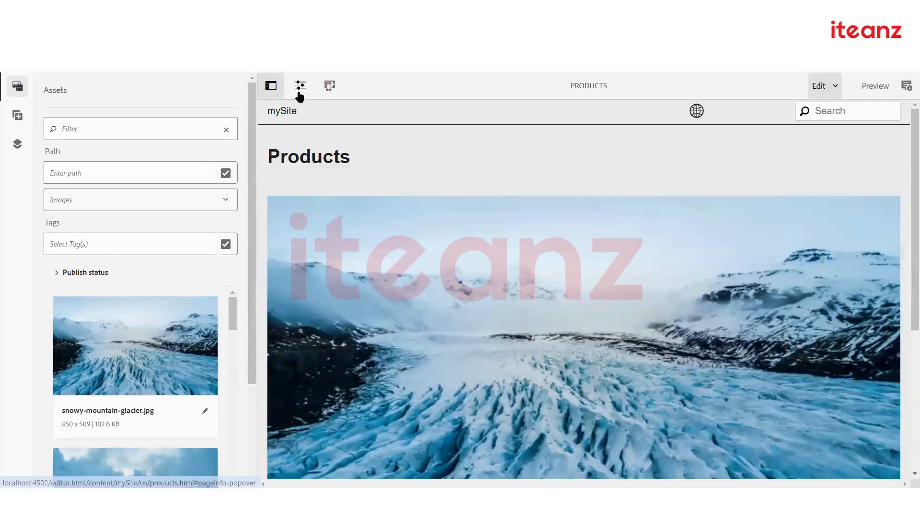
# Publish the Products page along with the snowy-mountain-glacier asset
pyautogui.click(300, 90)
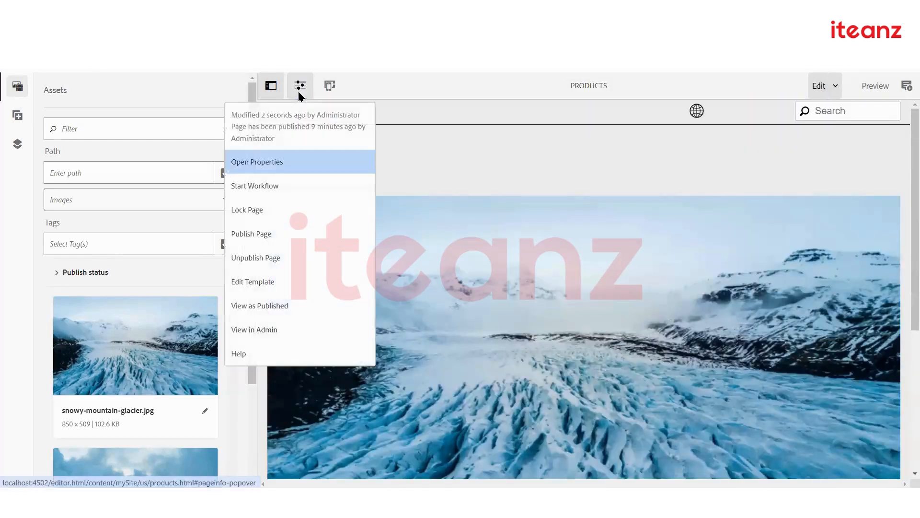
pyautogui.click(284, 233)
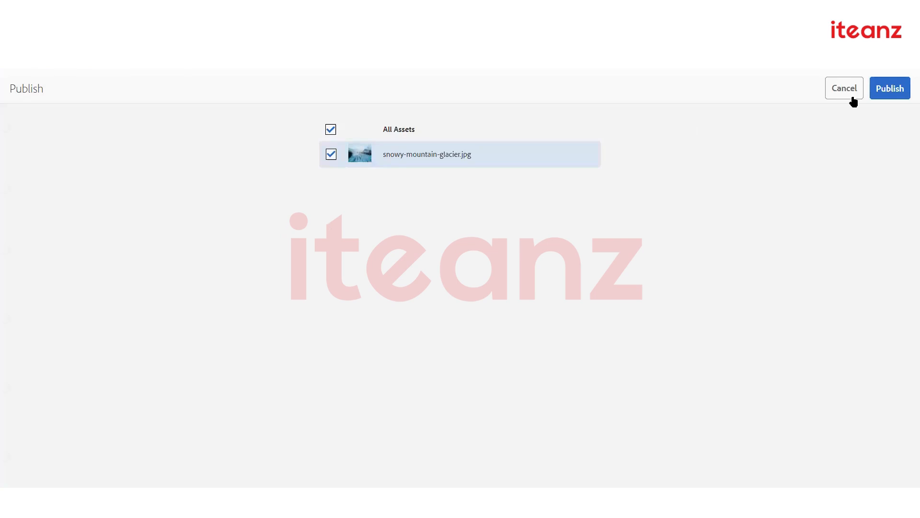
pyautogui.click(889, 88)
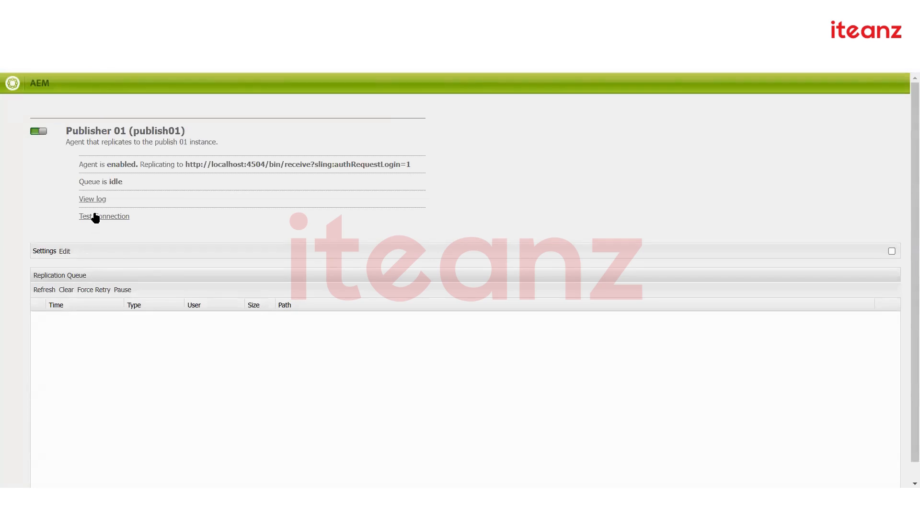
# Run the Publisher 01 connection test to localhost:4504 and return to the agent
pyautogui.click(96, 217)
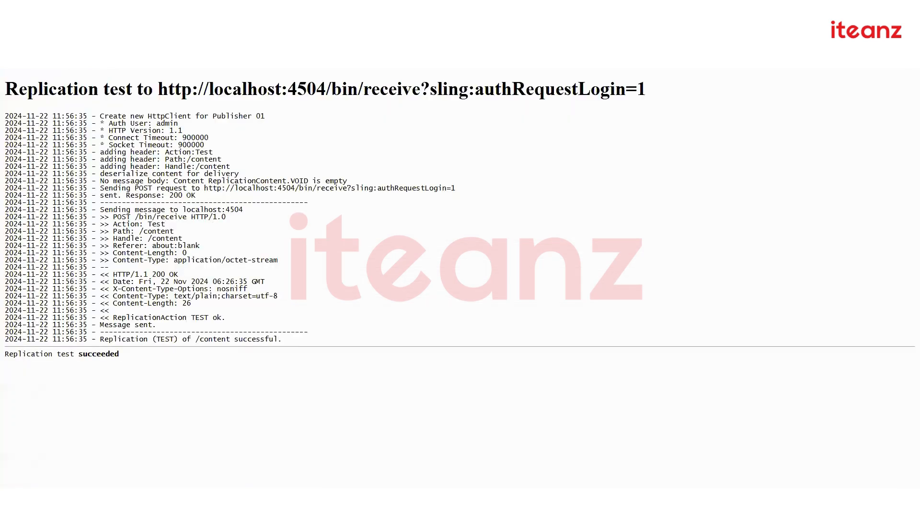
pyautogui.press('F5')
pyautogui.press('F5')
pyautogui.hotkey('alt', 'Left')
# Find the ACTIVATE entry for snowy-mountain-glacier.jpg in the agent log
pyautogui.click(93, 198)
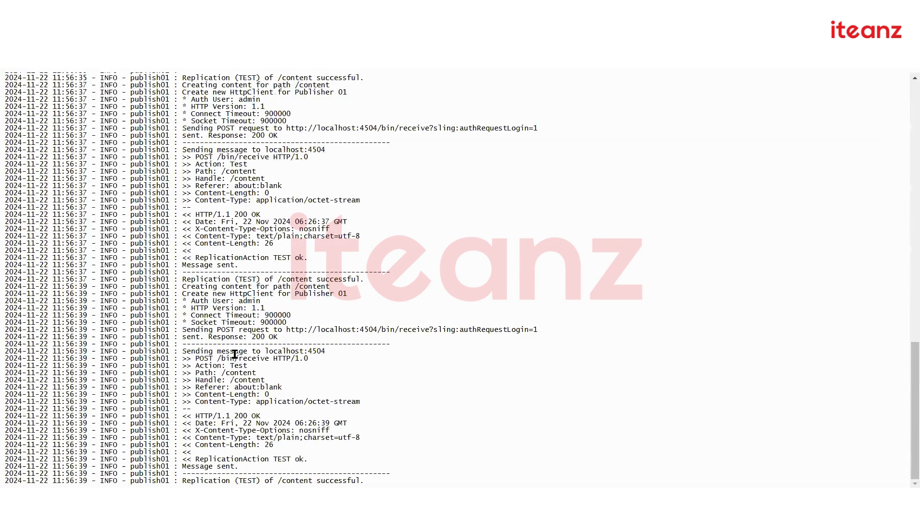
pyautogui.moveTo(226, 279); pyautogui.dragTo(239, 385)
pyautogui.click(238, 386)
pyautogui.scroll(4, 238, 228)
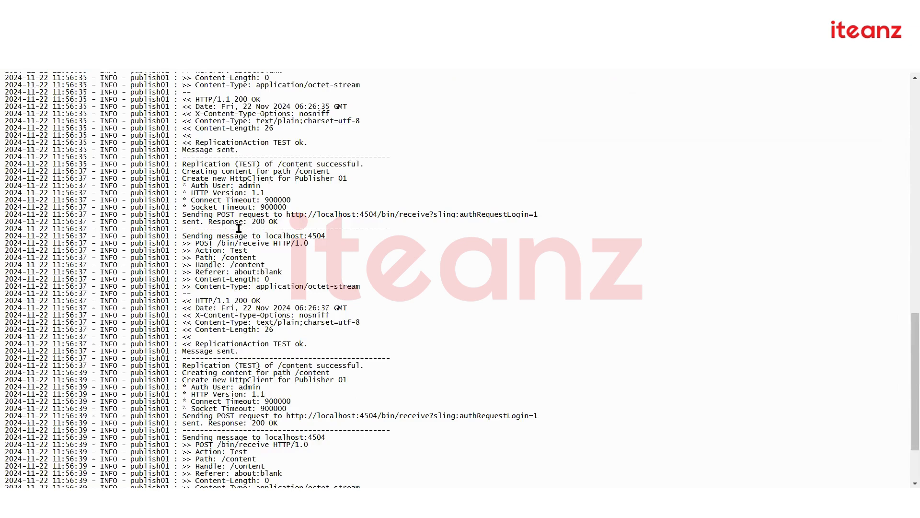
pyautogui.scroll(7, 238, 228)
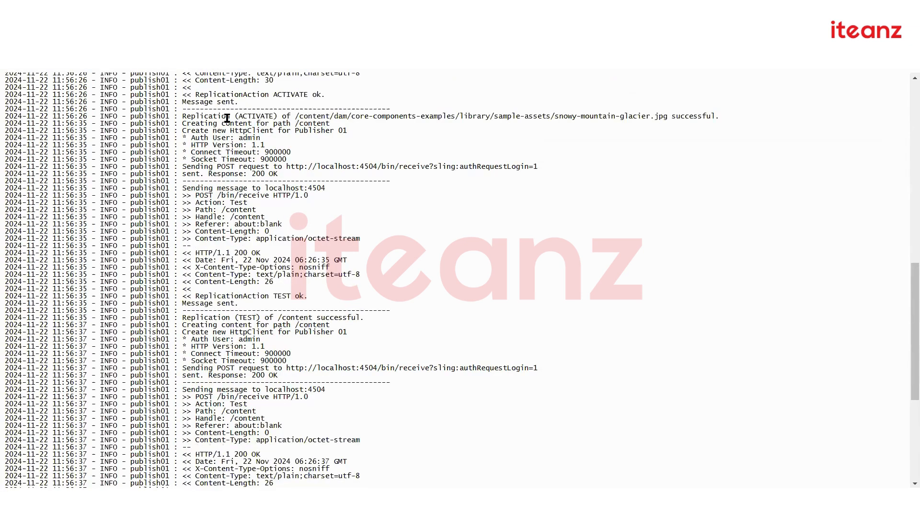
pyautogui.moveTo(222, 116); pyautogui.dragTo(647, 115)
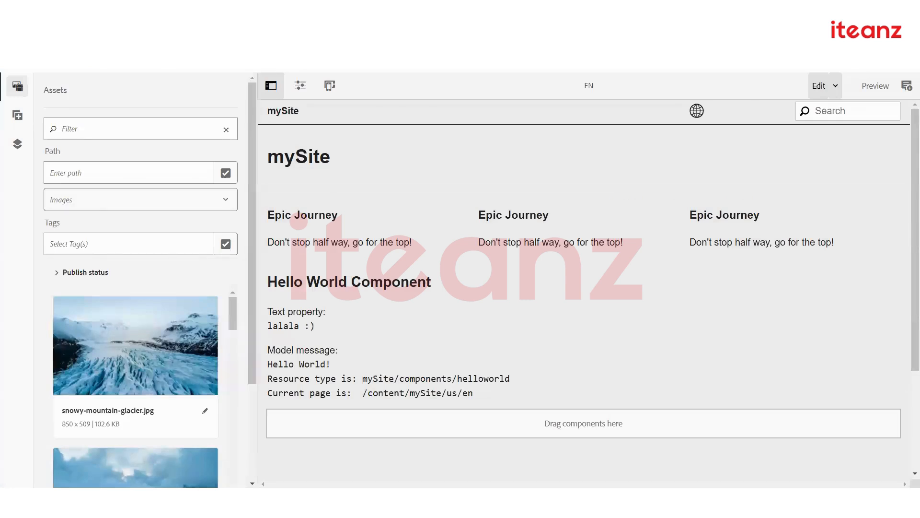
pyautogui.press('BackSpace')
# Load the mySite products page on the localhost:4503 publish instance
pyautogui.write('/libs/granite/core/content/login.html')
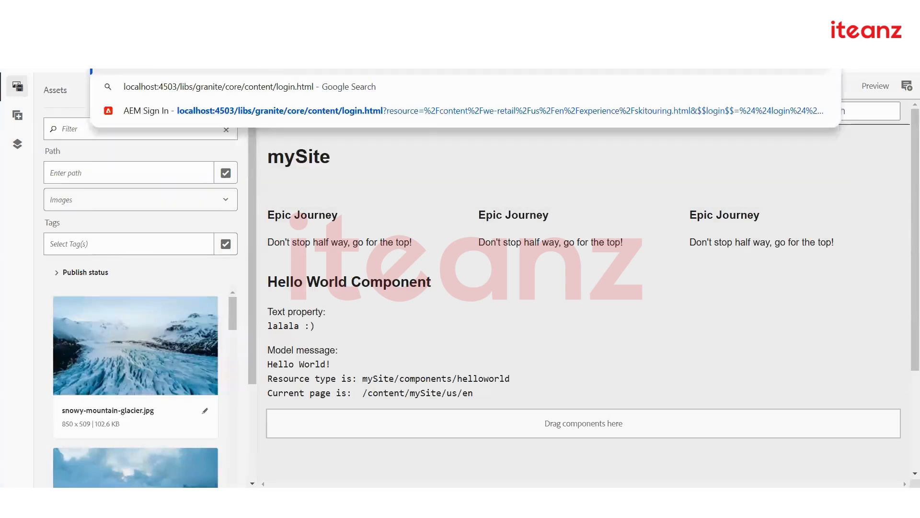
pyautogui.press('BackSpace')
pyautogui.write('con')
pyautogui.press('Return')
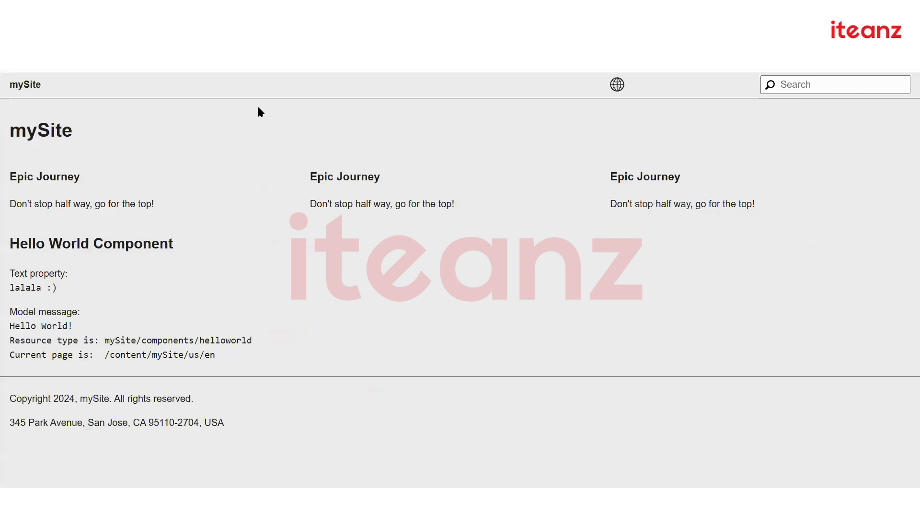
pyautogui.write('products.html')
pyautogui.press('Return')
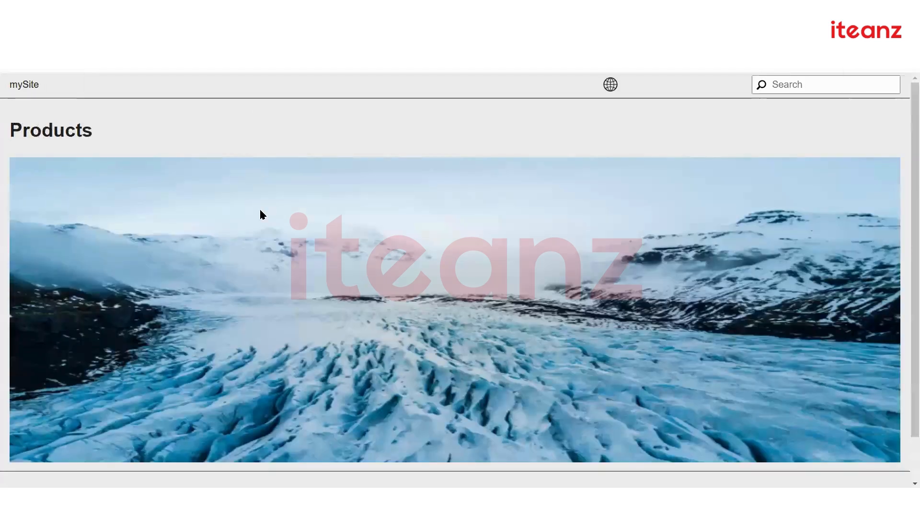
# Reopen the published Products page and scroll to confirm the glacier image
pyautogui.hotkey('alt', 'Left')
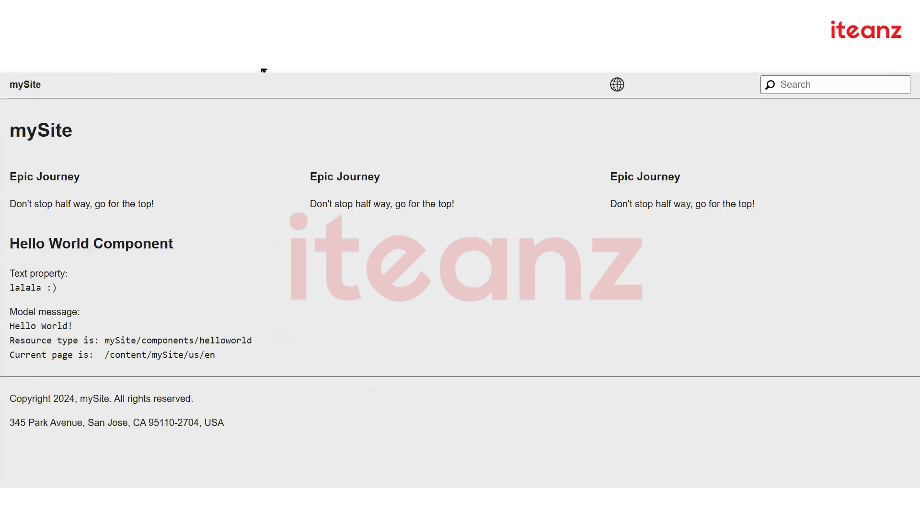
pyautogui.write('products')
pyautogui.press('Return')
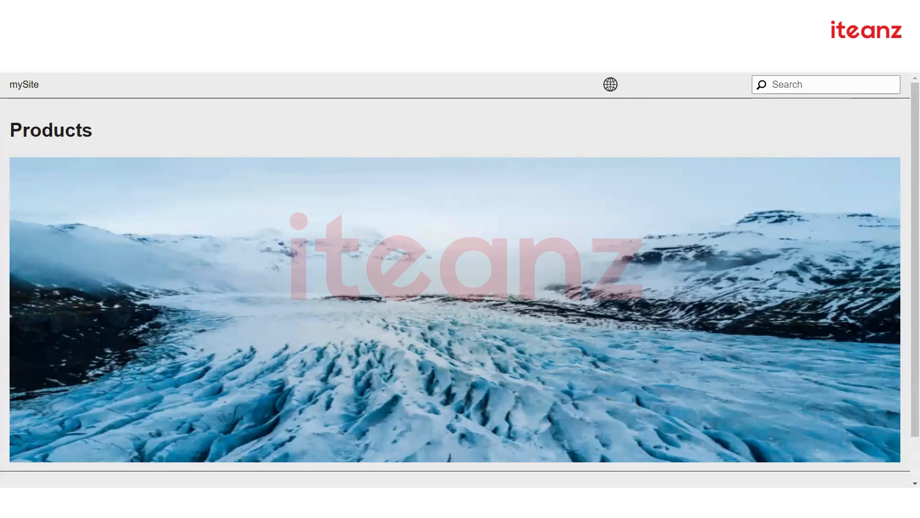
pyautogui.scroll(-1, 522, 271)
pyautogui.scroll(1, 522, 271)
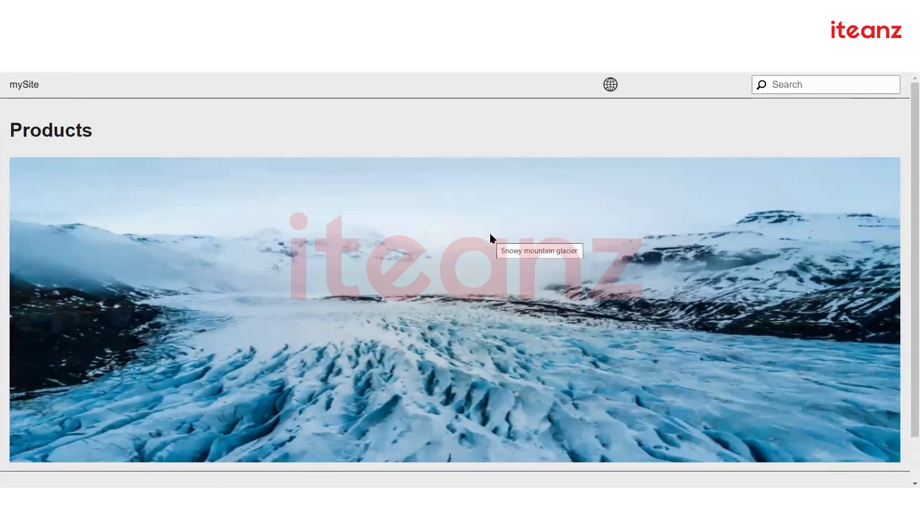
pyautogui.scroll(-1, 489, 233)
pyautogui.scroll(1, 536, 89)
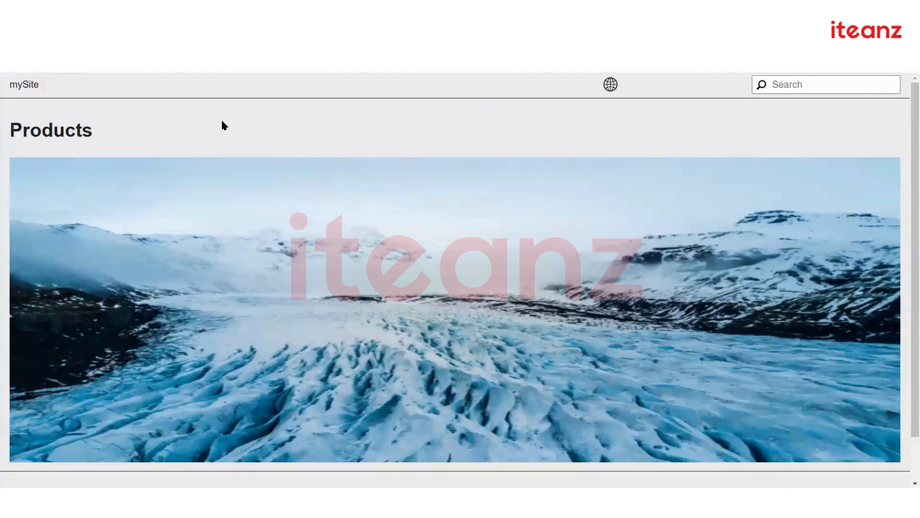
pyautogui.scroll(-1, 346, 438)
pyautogui.scroll(1, 346, 438)
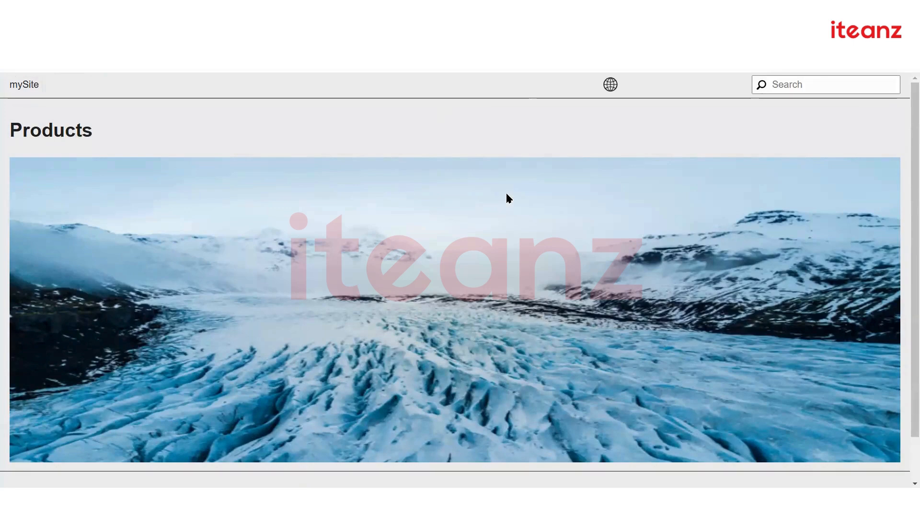
pyautogui.moveTo(507, 193)
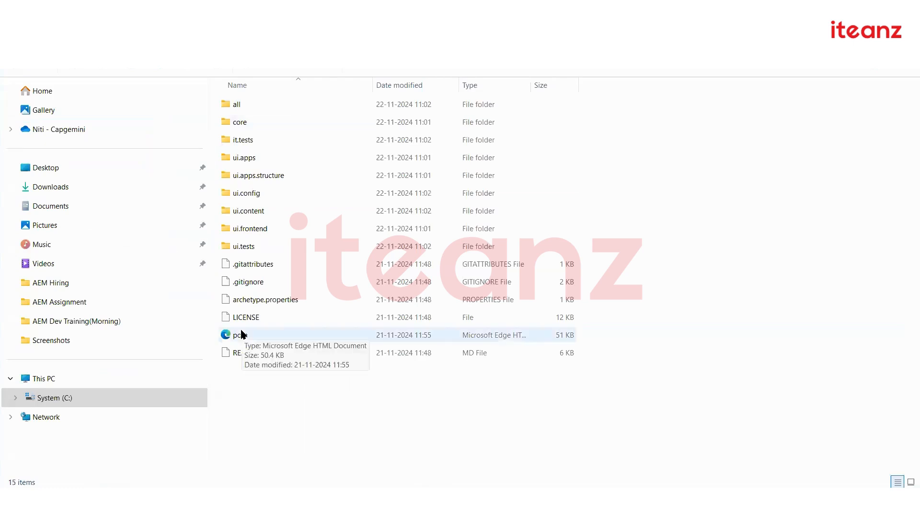
# Open the mysite pom file with Edit with Notepad++
pyautogui.rightClick(241, 335)
pyautogui.click(290, 280)
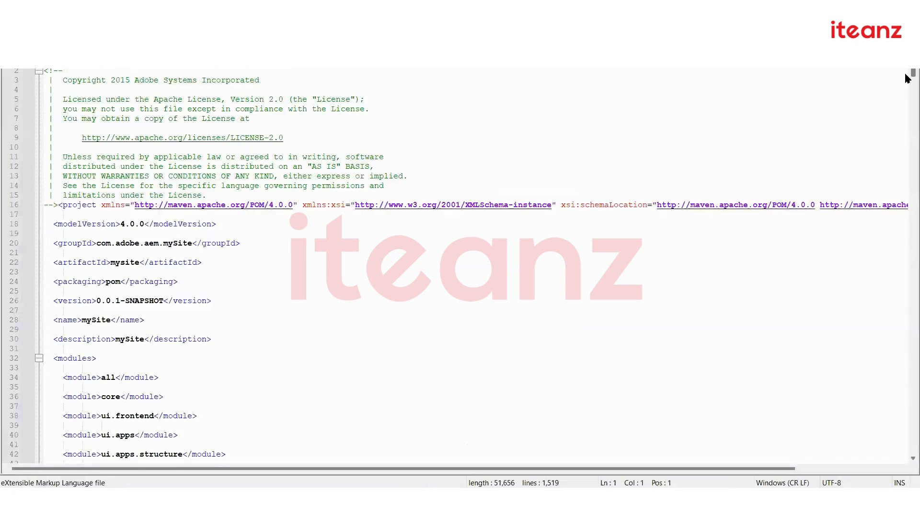
# Inspect the aem.publish.port property line near line 62 of pom.xml
pyautogui.scroll(-11, 908, 80)
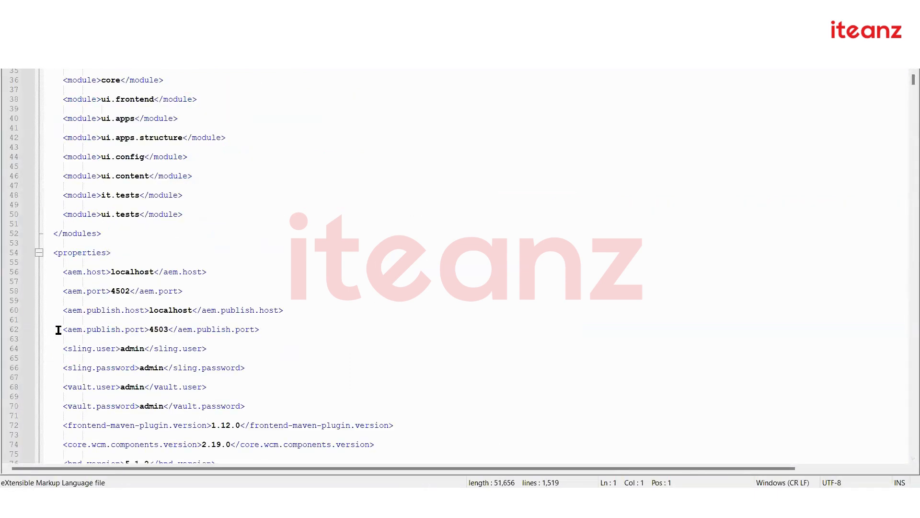
pyautogui.moveTo(58, 329); pyautogui.dragTo(267, 330)
pyautogui.scroll(-1, 160, 310)
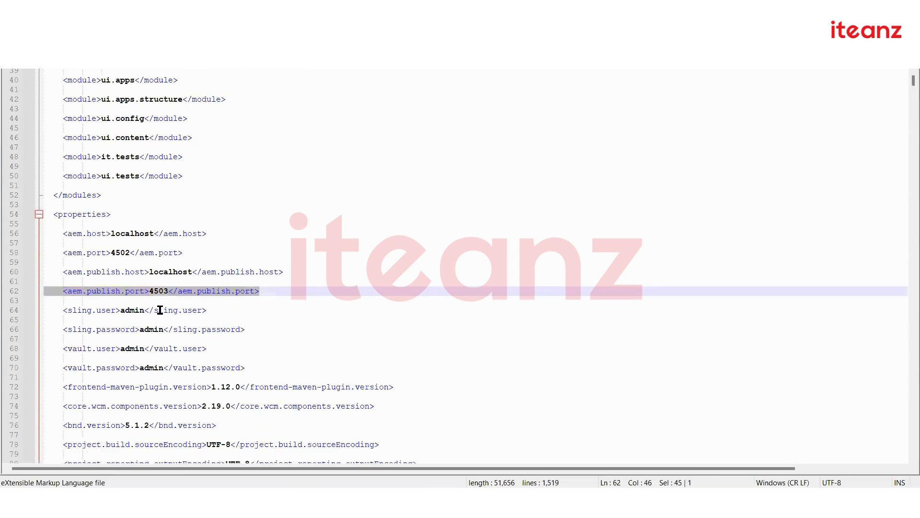
pyautogui.click(136, 289)
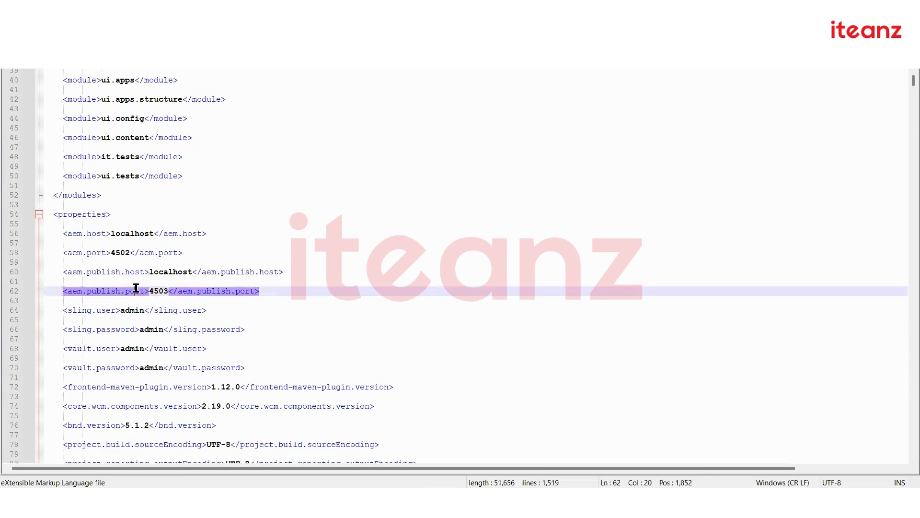
pyautogui.doubleClick(109, 290)
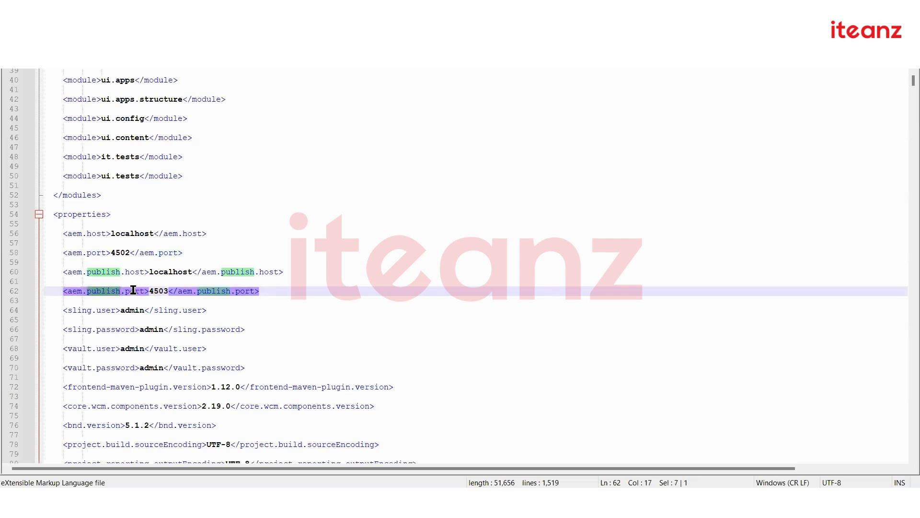
pyautogui.click(133, 291)
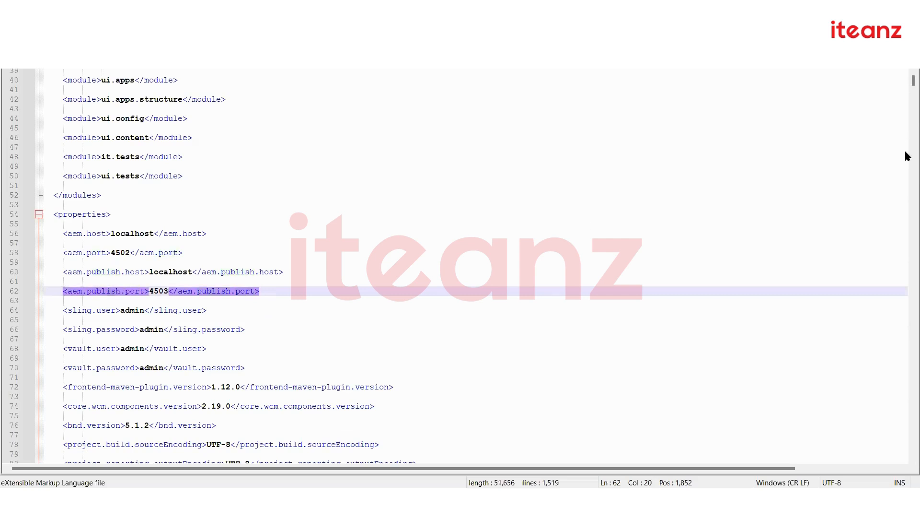
pyautogui.moveTo(907, 86); pyautogui.dragTo(907, 255)
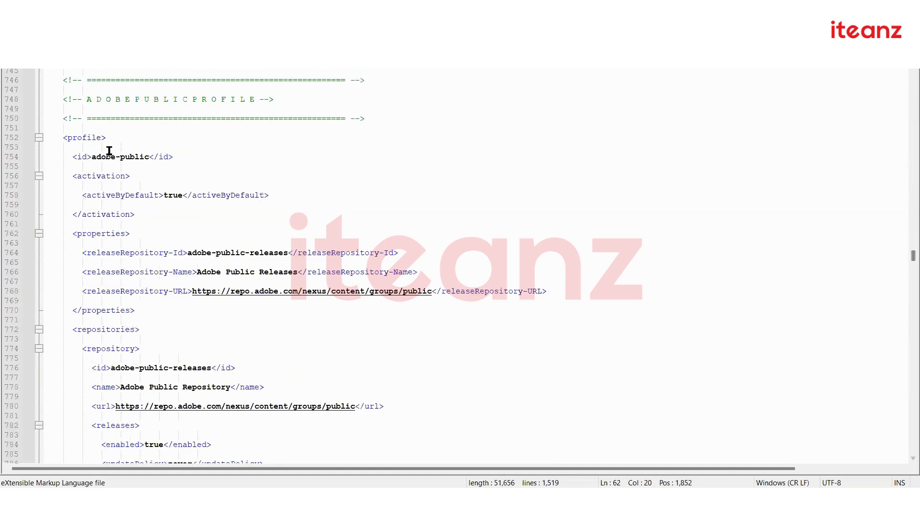
# Find the autoInstallPackagePublish profile at line 968 and begin selecting it
pyautogui.click(79, 140)
pyautogui.scroll(-12, 173, 290)
pyautogui.scroll(-20, 173, 291)
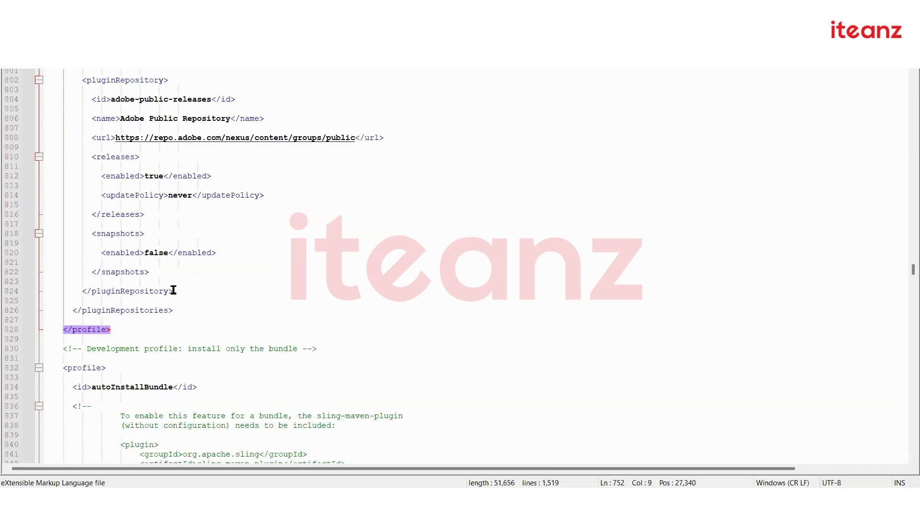
pyautogui.scroll(3, 173, 290)
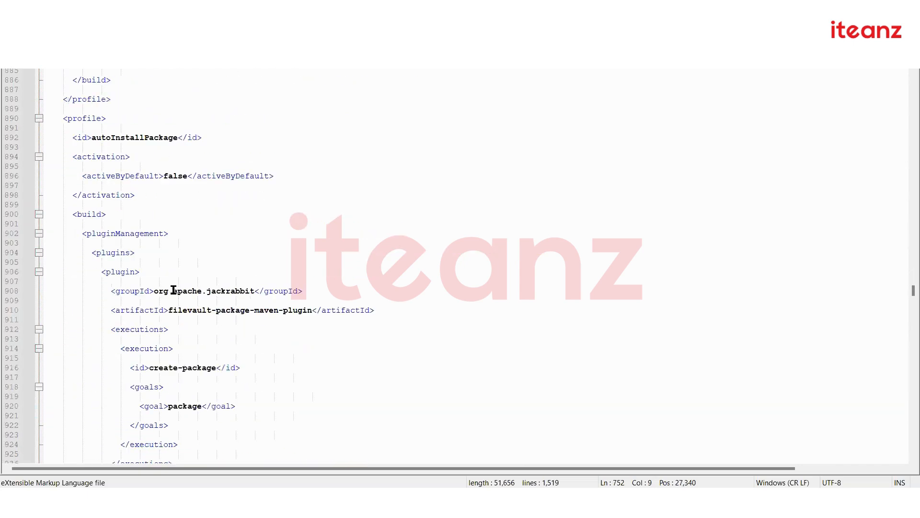
pyautogui.scroll(-20, 173, 291)
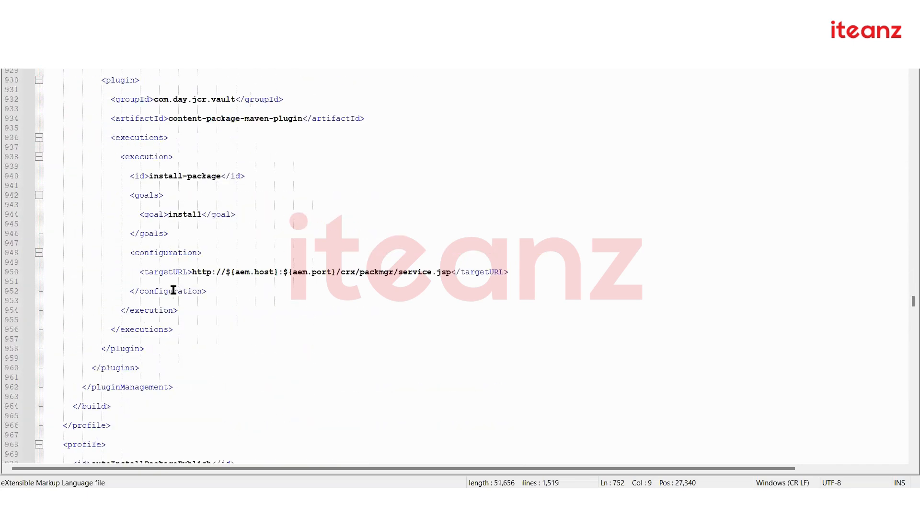
pyautogui.click(39, 252)
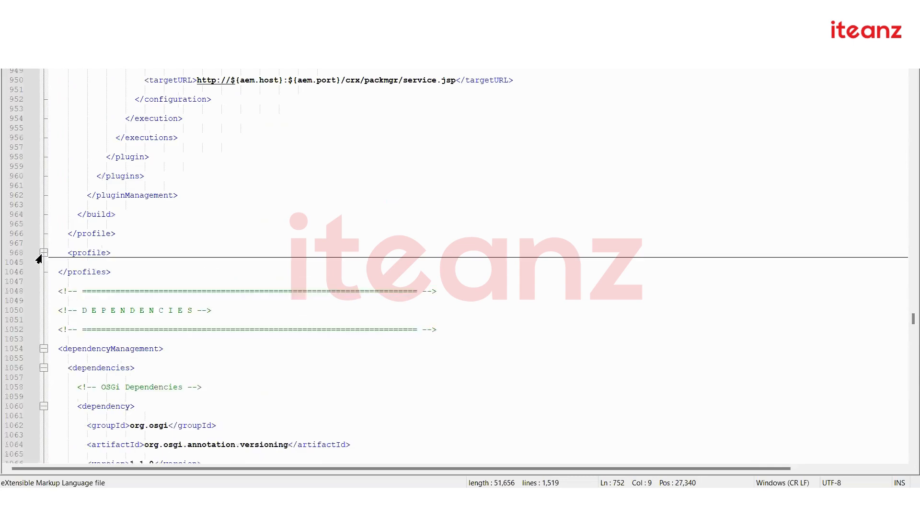
pyautogui.click(43, 252)
pyautogui.moveTo(56, 252); pyautogui.dragTo(129, 320)
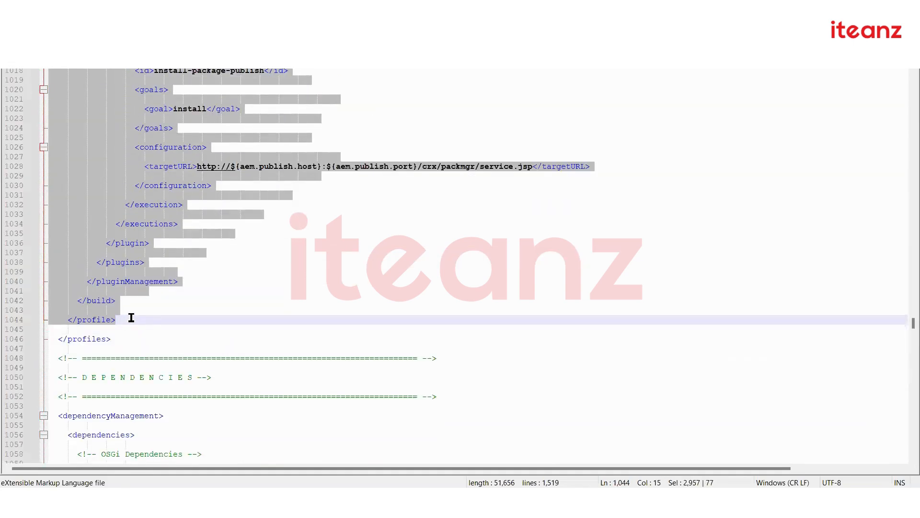
# Paste a copy of the autoInstallPackagePublish profile below the original and rename its id autoInstallPackagePublish1
pyautogui.click(134, 324)
pyautogui.press('Return')
pyautogui.hotkey('ctrl', 'v')
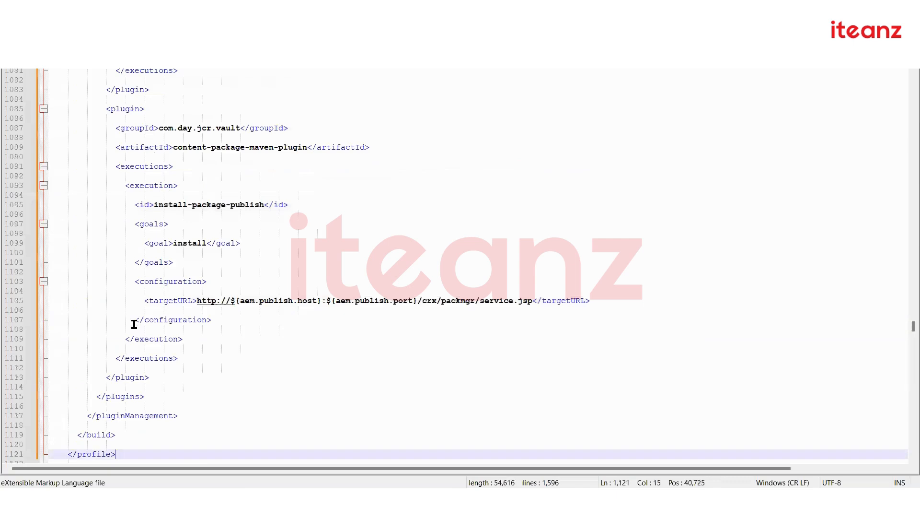
pyautogui.scroll(9, 182, 282)
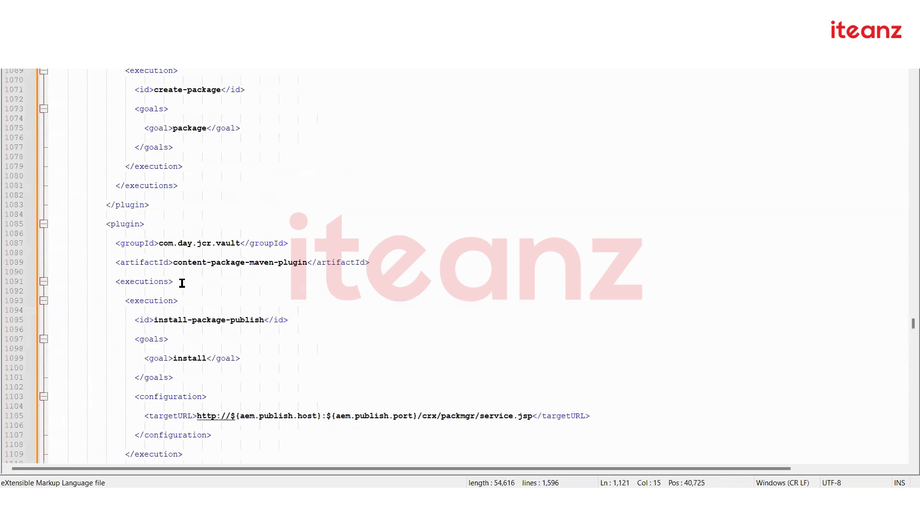
pyautogui.scroll(4, 246, 203)
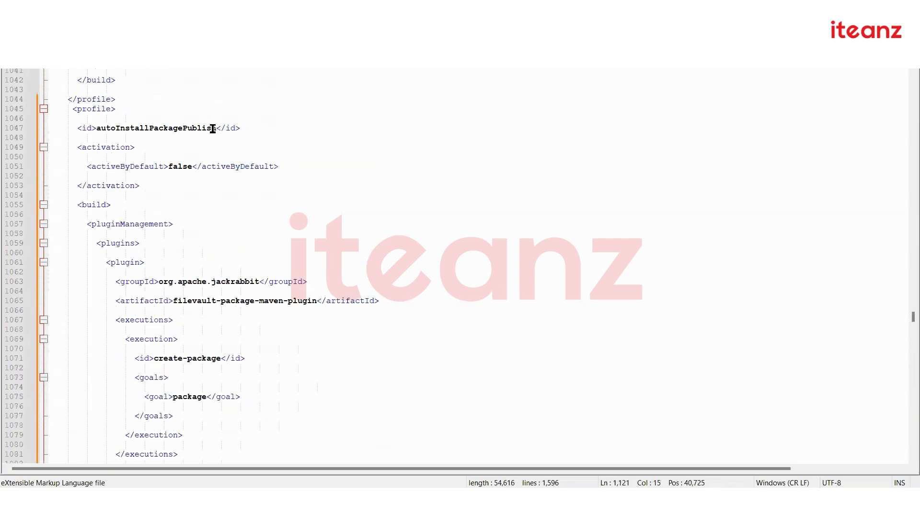
pyautogui.click(227, 128)
pyautogui.write('1')
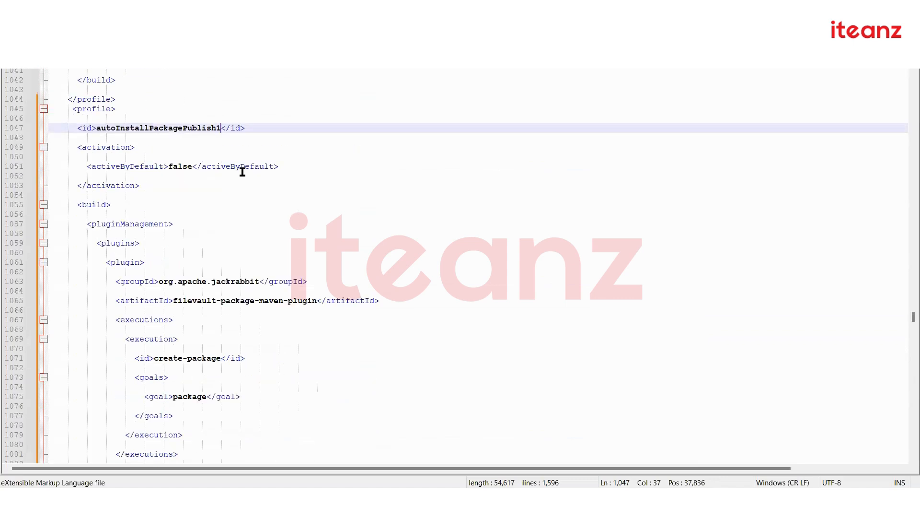
pyautogui.write('0')
# Change the copied profile's targetURL to use ${aem.publish01.port} and save the pom
pyautogui.scroll(-4, 295, 300)
pyautogui.scroll(-8, 296, 300)
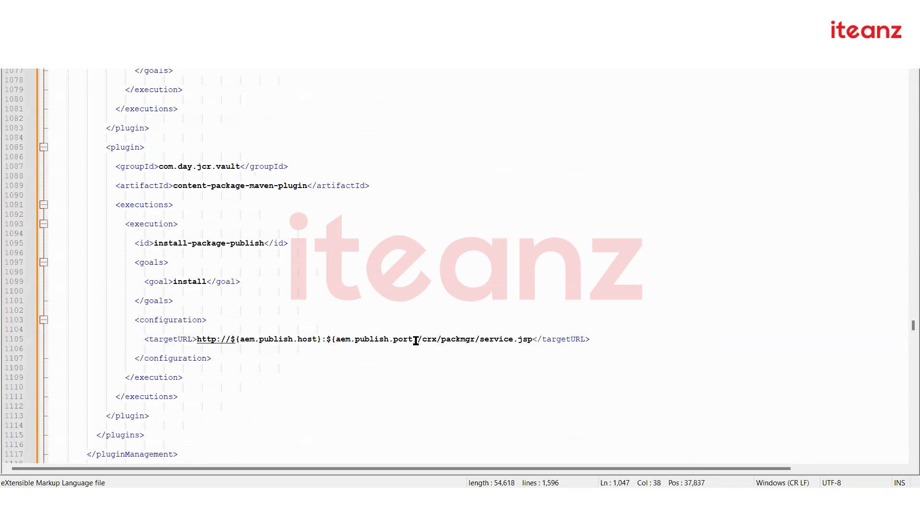
pyautogui.click(326, 339)
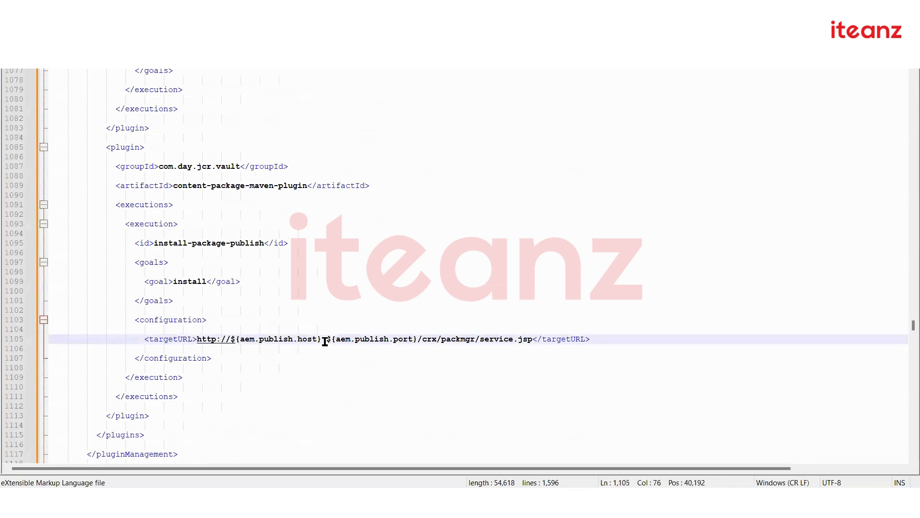
pyautogui.keyDown('shift'); pyautogui.click(354, 340); pyautogui.keyUp('shift')
pyautogui.keyDown('shift'); pyautogui.click(416, 340); pyautogui.keyUp('shift')
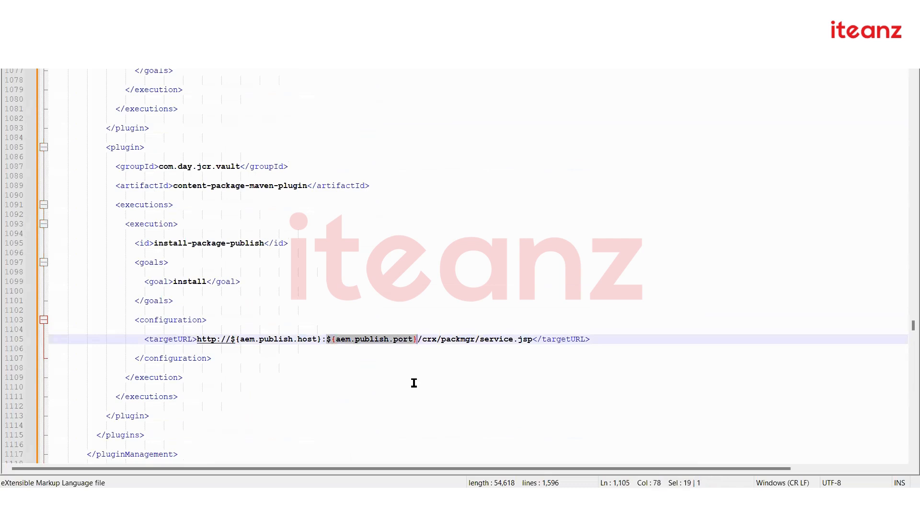
pyautogui.click(388, 340)
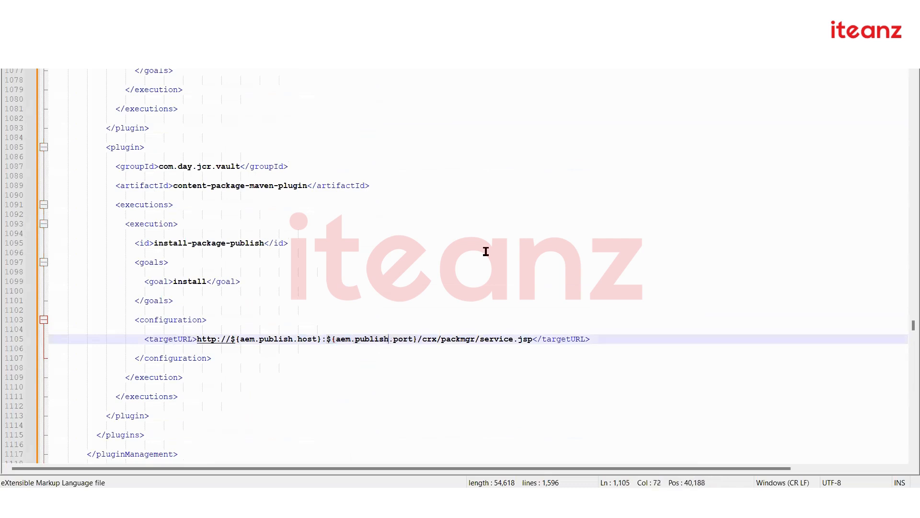
pyautogui.write('01')
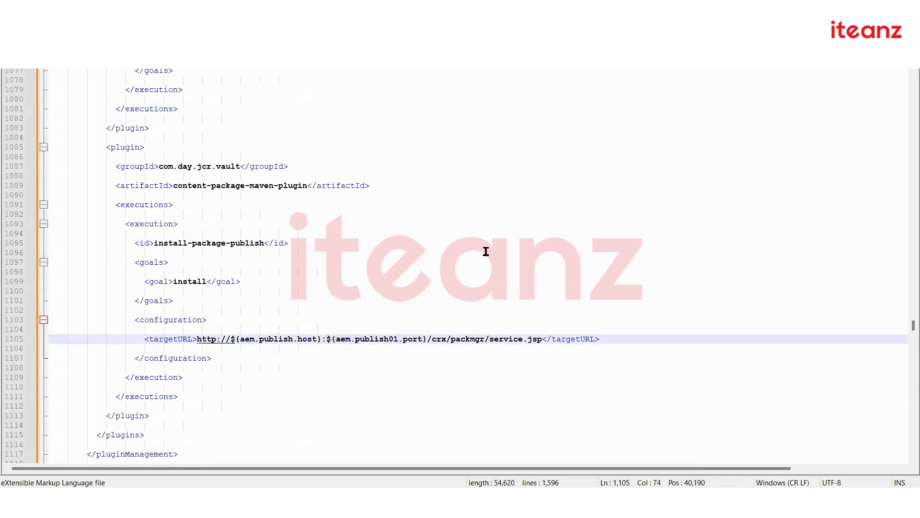
pyautogui.hotkey('ctrl', 's')
pyautogui.moveTo(336, 339); pyautogui.dragTo(422, 341)
pyautogui.hotkey('ctrl', 'c')
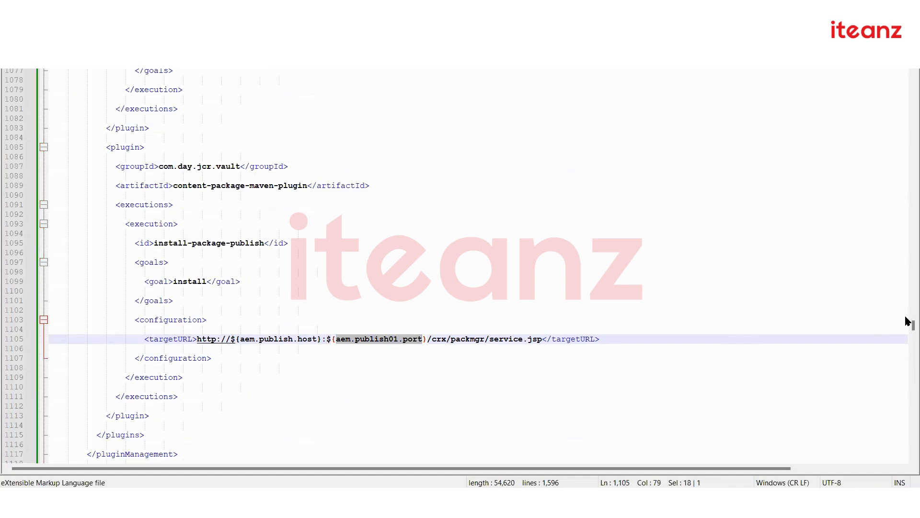
pyautogui.moveTo(908, 323); pyautogui.dragTo(906, 63)
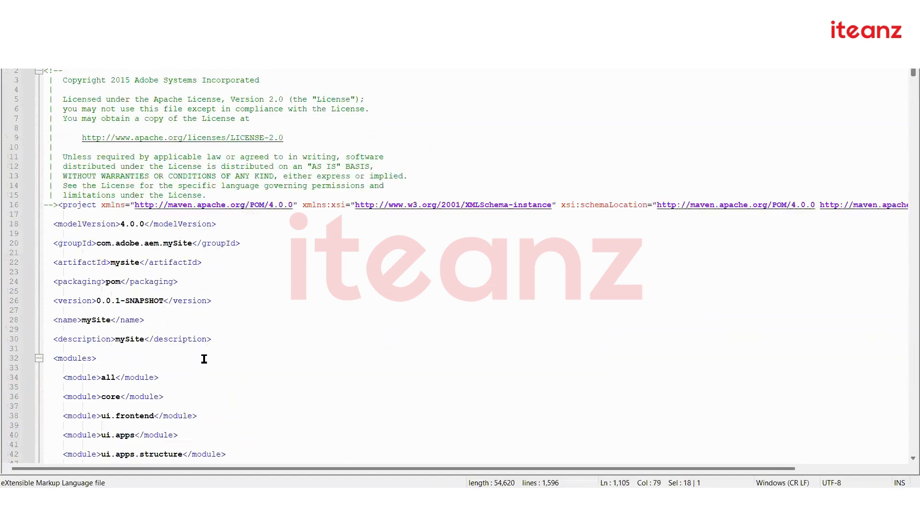
# Add a new line below aem.publish.port containing the pasted aem.publish01.port name
pyautogui.scroll(-8, 204, 358)
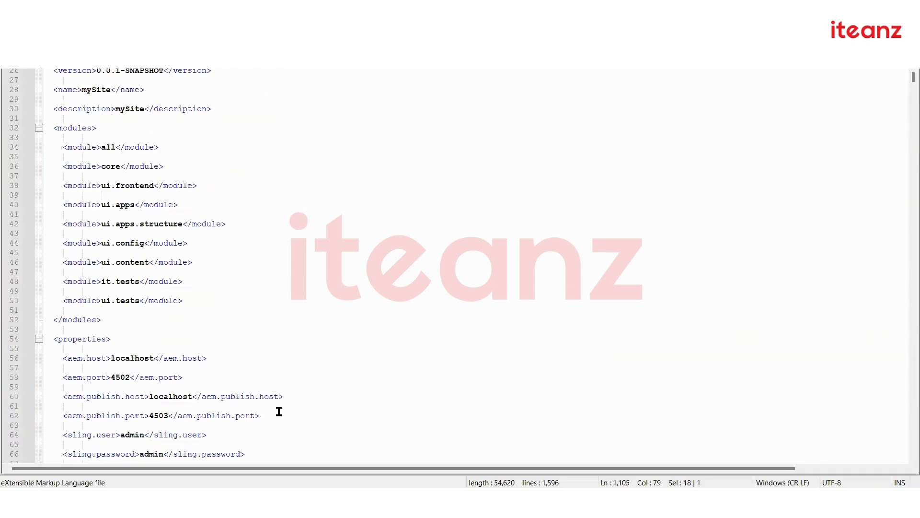
pyautogui.click(277, 415)
pyautogui.press('Return')
pyautogui.hotkey('ctrl', 'v')
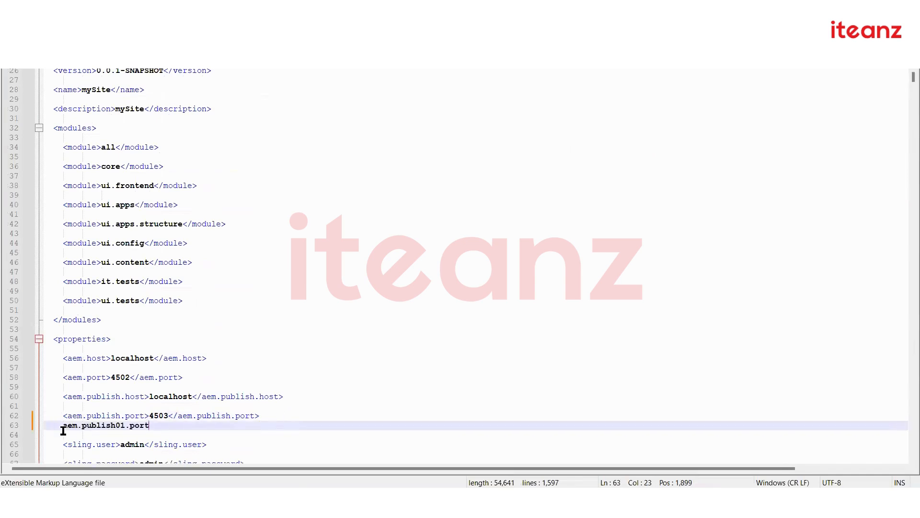
pyautogui.press('Down')
pyautogui.press('Up')
# Complete the line as <aem.publish01.port>4504</aem.publish01.port> and check it
pyautogui.write('<')
pyautogui.press('Right')
pyautogui.press('Right')
pyautogui.press('Right')
pyautogui.press('Right')
pyautogui.press('Right')
pyautogui.press('Right')
pyautogui.press('Right')
pyautogui.press('Right')
pyautogui.press('Right')
pyautogui.press('Right')
pyautogui.press('Right')
pyautogui.press('Right')
pyautogui.press('Right')
pyautogui.press('Right')
pyautogui.press('Right')
pyautogui.press('Right')
pyautogui.press('Right')
pyautogui.press('Right')
pyautogui.write('?')
pyautogui.press('BackSpace')
pyautogui.write('>4')
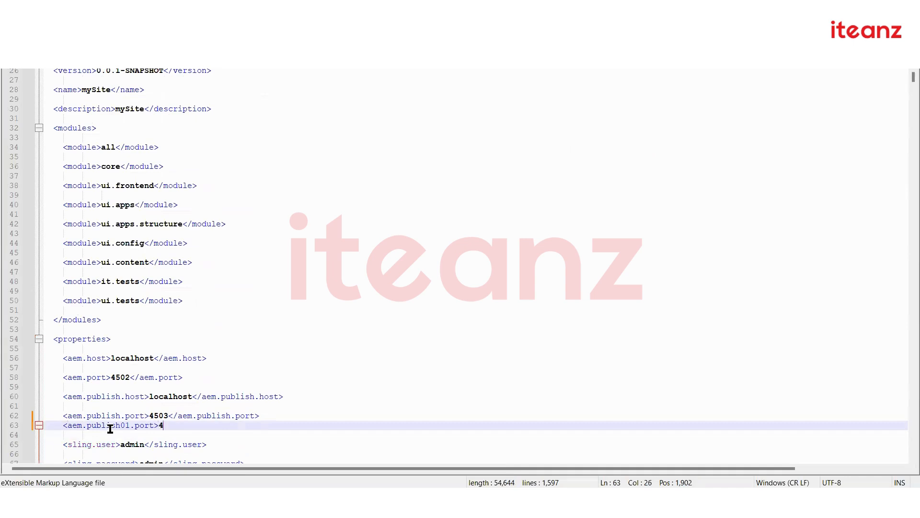
pyautogui.write('504<')
pyautogui.hotkey('ctrl', 'v')
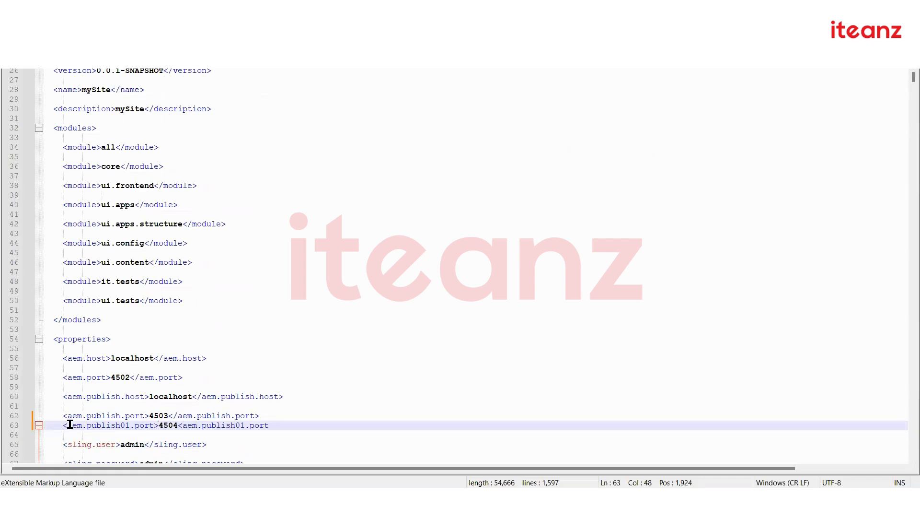
pyautogui.write('>')
pyautogui.click(183, 425)
pyautogui.write('/')
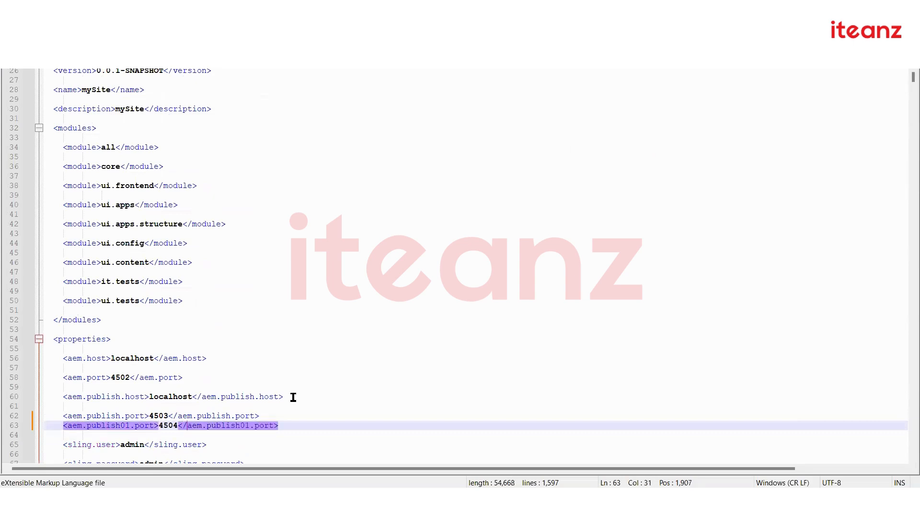
pyautogui.click(293, 397)
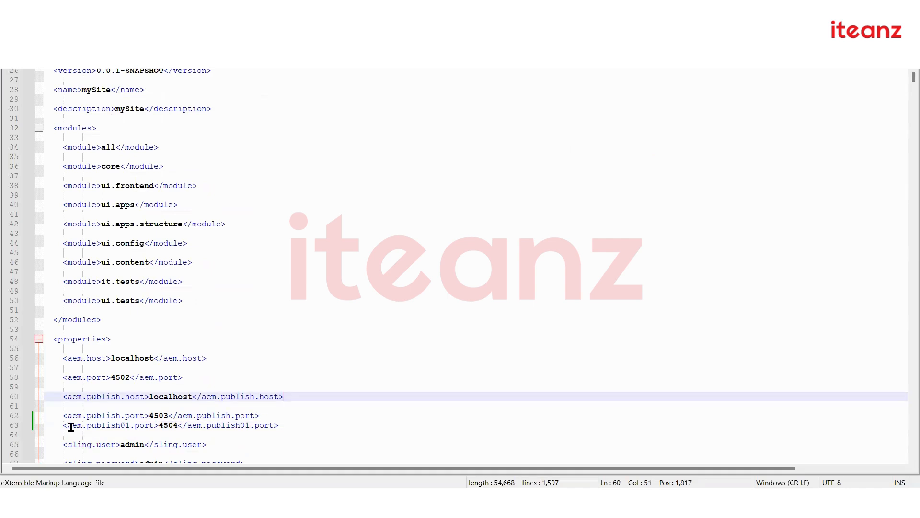
pyautogui.moveTo(64, 425); pyautogui.dragTo(288, 426)
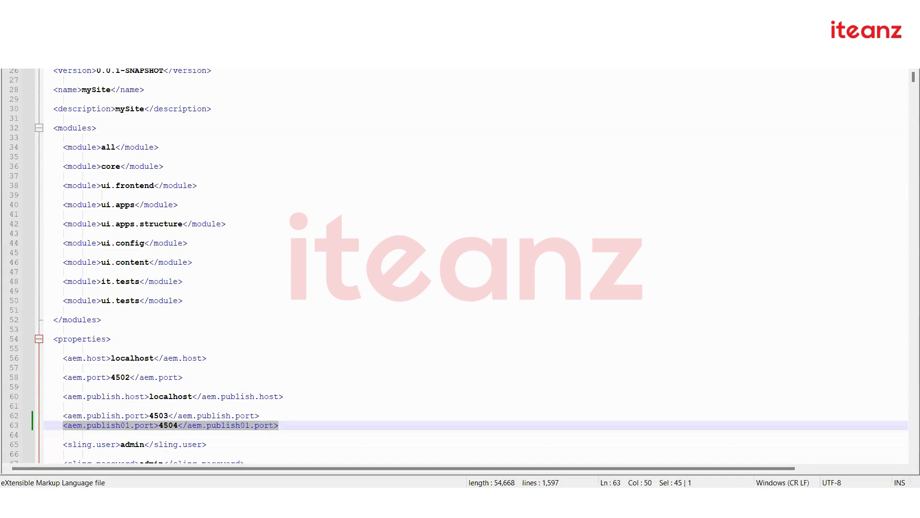
pyautogui.click(471, 360)
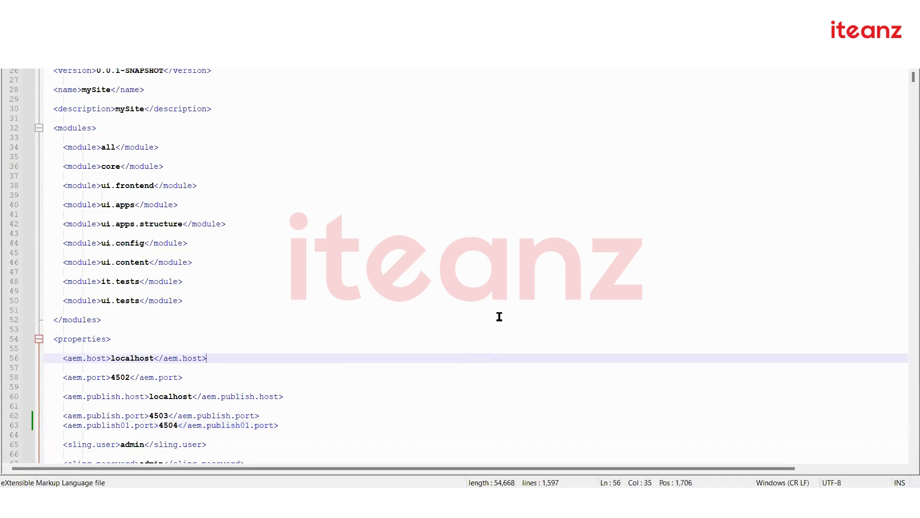
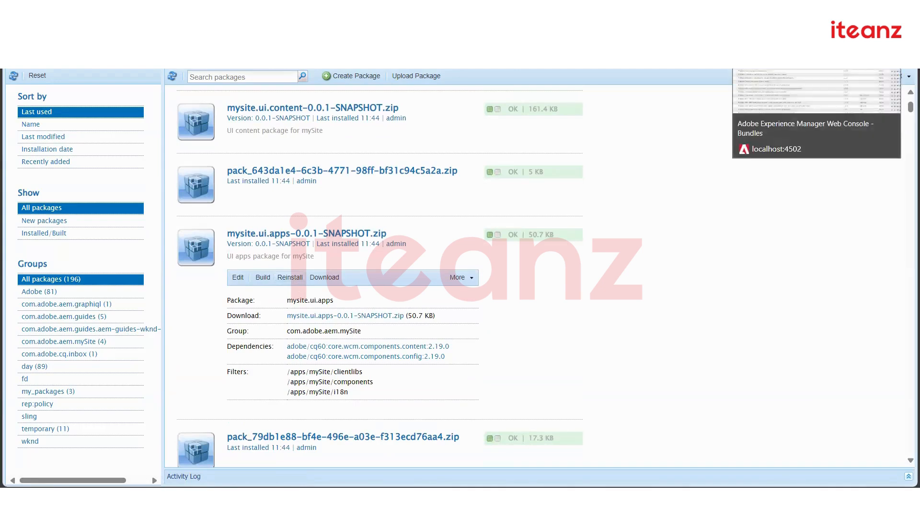
# Filter the Web Console bundles by 'mysite' and confirm that none match
pyautogui.click(767, 10)
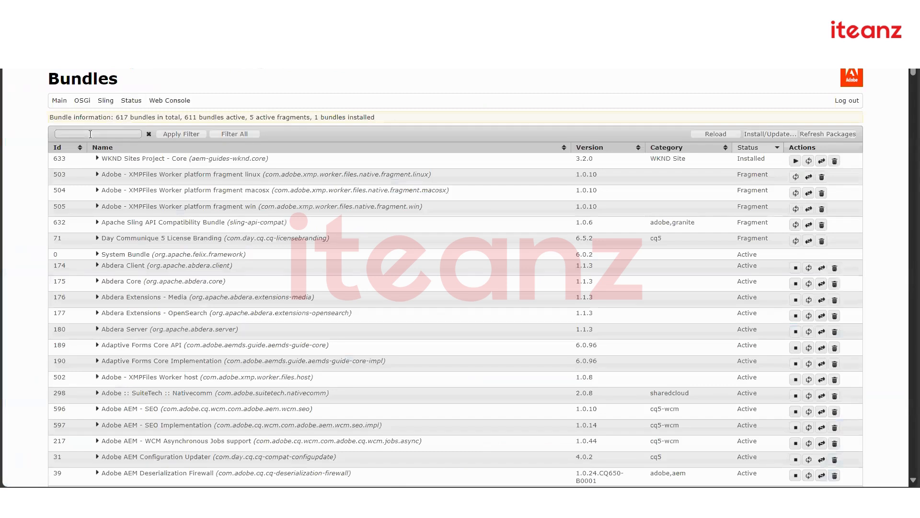
pyautogui.click(88, 134)
pyautogui.write('mysite')
pyautogui.press('Return')
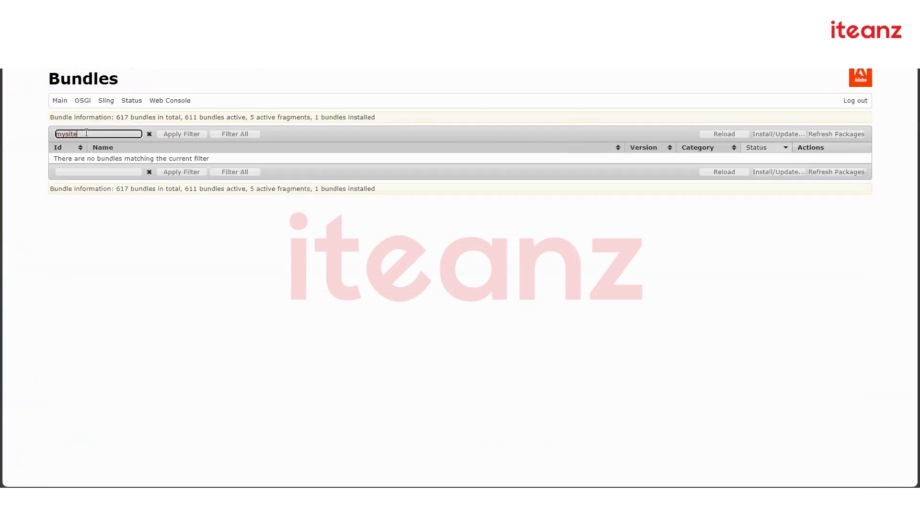
# Glance at the build terminal, then bring up the AEM Quickstart window
pyautogui.click(666, 499)
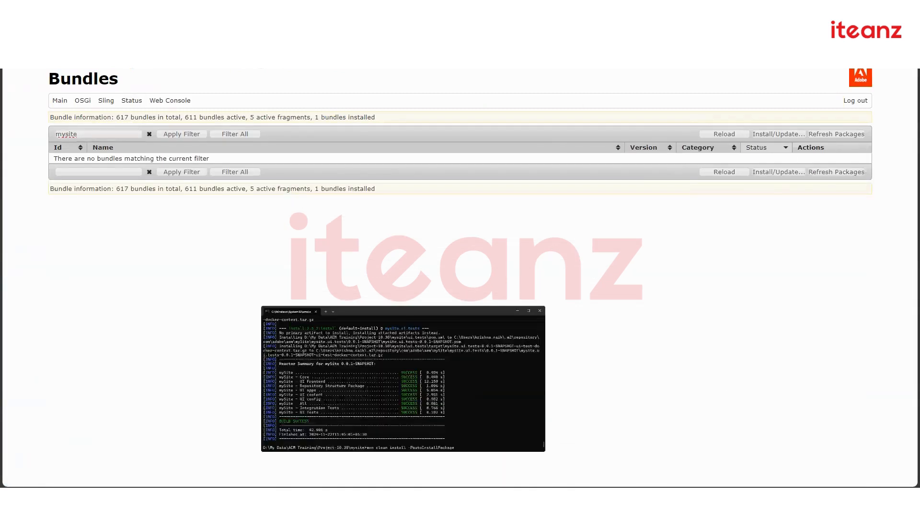
pyautogui.click(665, 498)
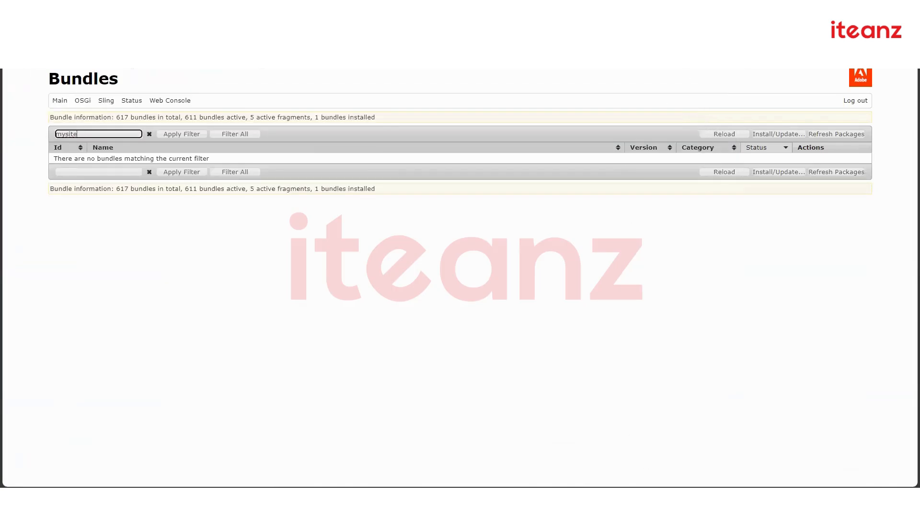
pyautogui.click(685, 499)
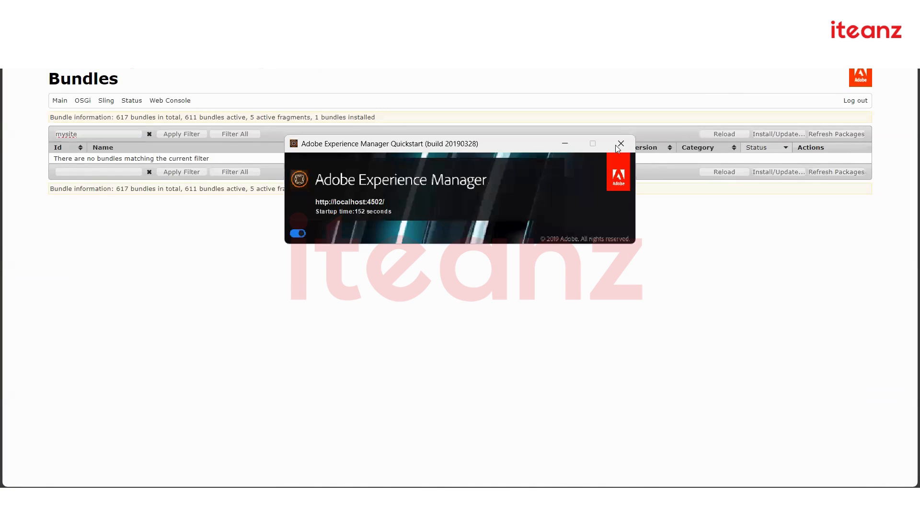
# Launch the aem-author-4502 jar from the Author folder in File Explorer
pyautogui.click(638, 499)
pyautogui.moveTo(349, 499)
pyautogui.click(295, 449)
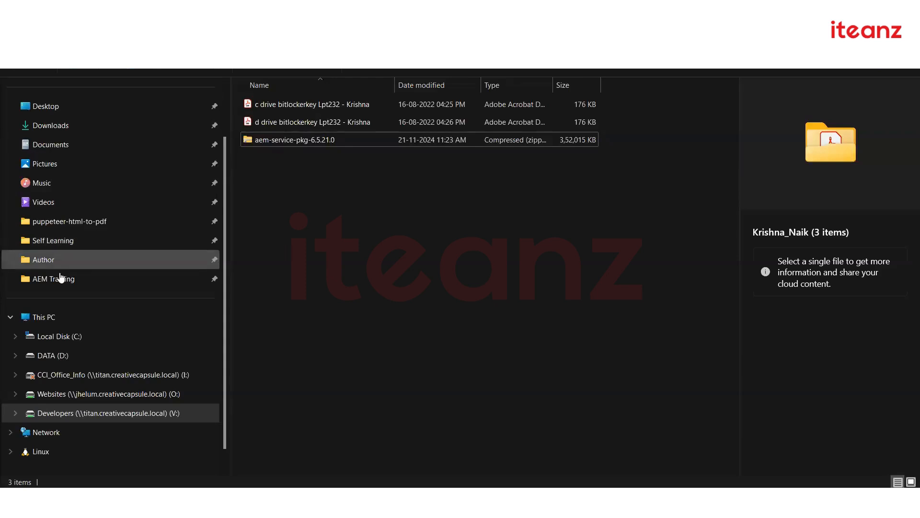
pyautogui.click(62, 259)
pyautogui.doubleClick(315, 123)
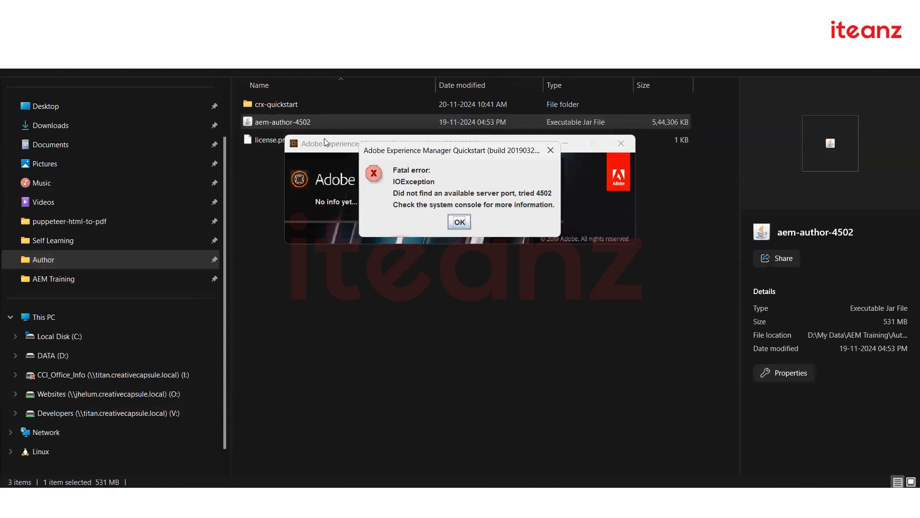
# Check the 4503 and 4504 Quickstart windows, then dismiss the port 4502 fatal error
pyautogui.moveTo(437, 150); pyautogui.dragTo(324, 138)
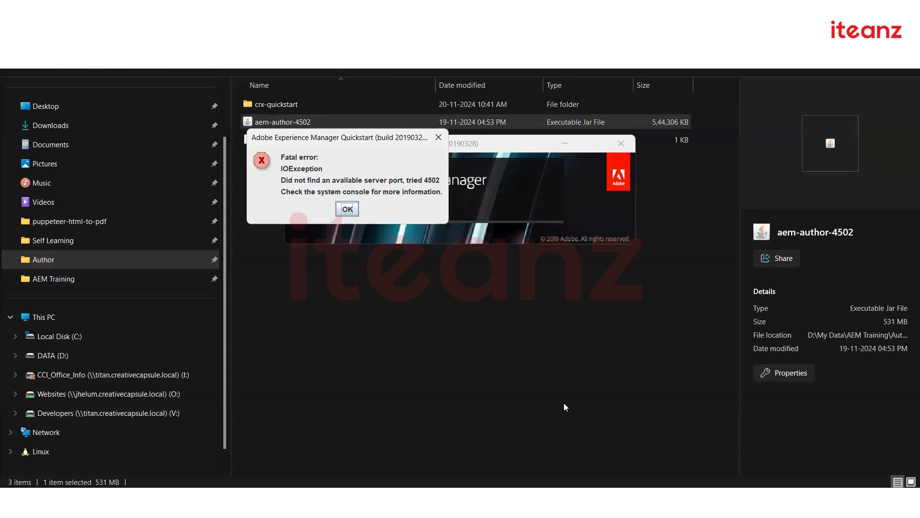
pyautogui.moveTo(665, 499)
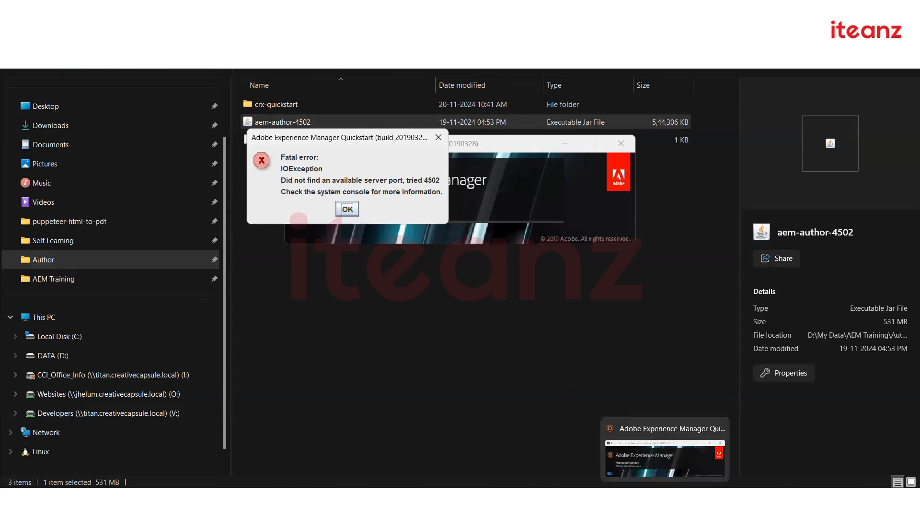
pyautogui.click(613, 499)
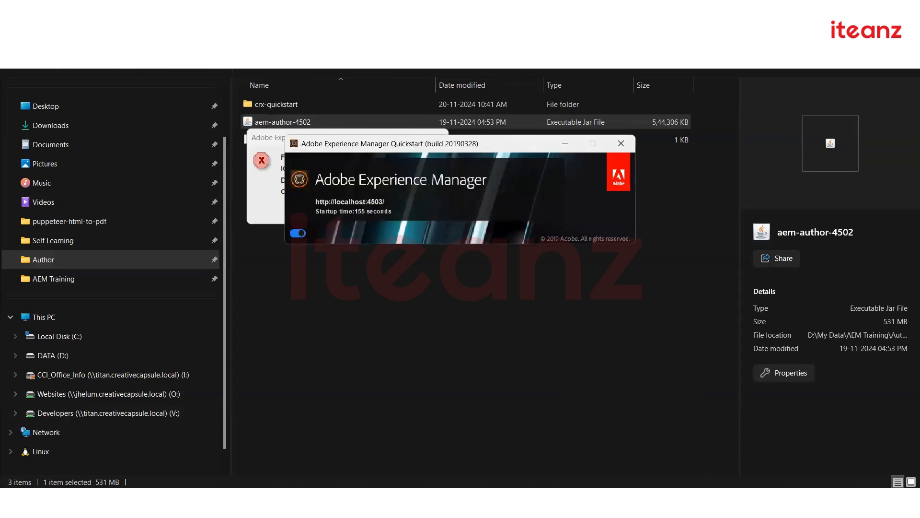
pyautogui.click(665, 500)
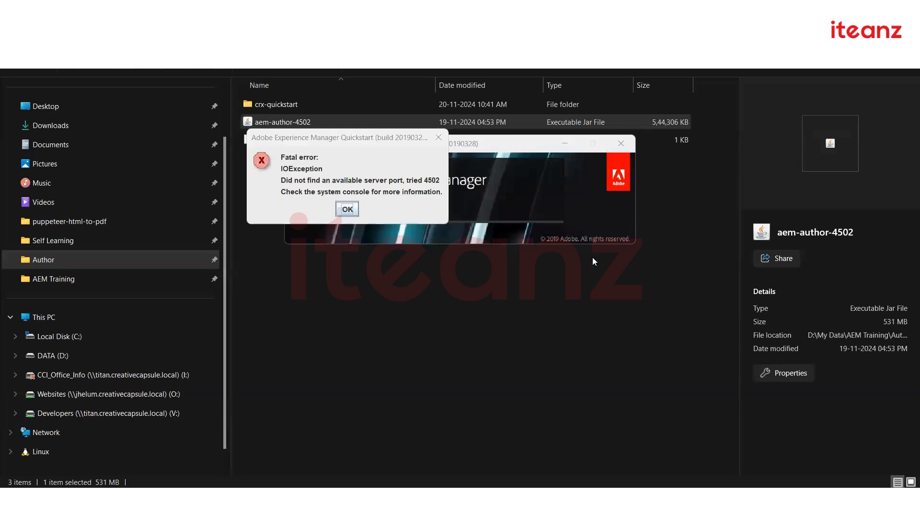
pyautogui.click(346, 209)
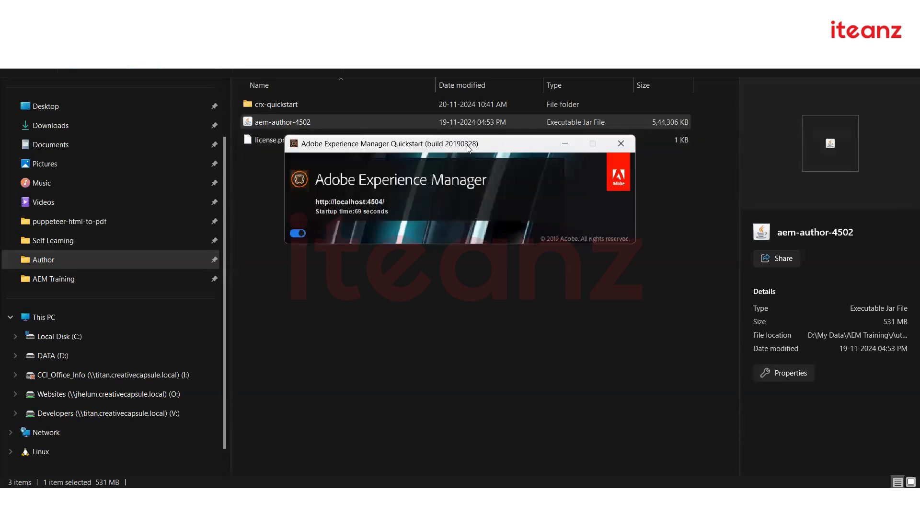
# Relaunch aem-author-4502 and wait for the author instance to start on port 4502
pyautogui.doubleClick(294, 120)
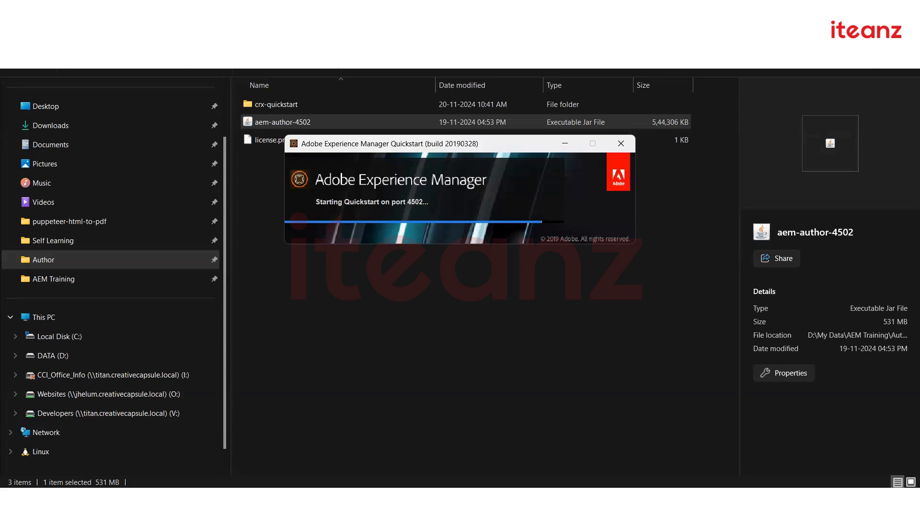
pyautogui.moveTo(296, 499)
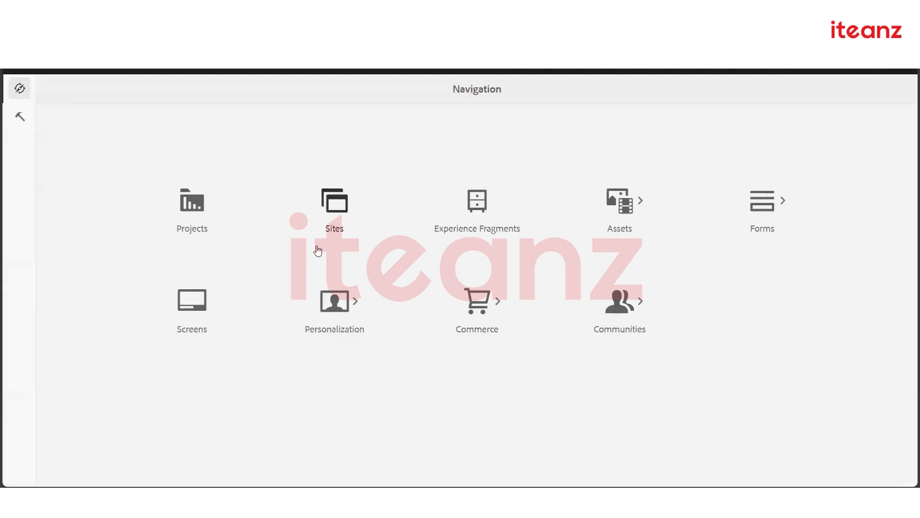
# In Sites, drill into mySite > us and select the en page in column view
pyautogui.click(332, 214)
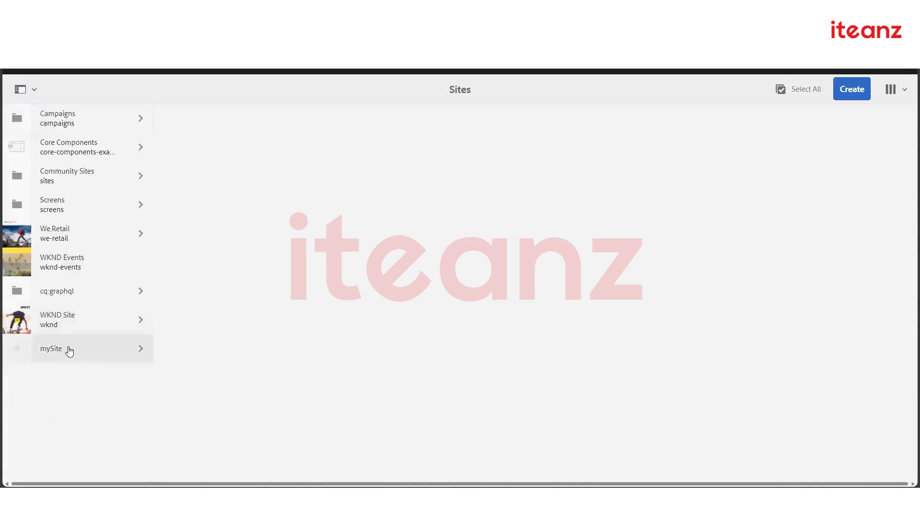
pyautogui.click(70, 350)
pyautogui.click(216, 130)
pyautogui.click(318, 120)
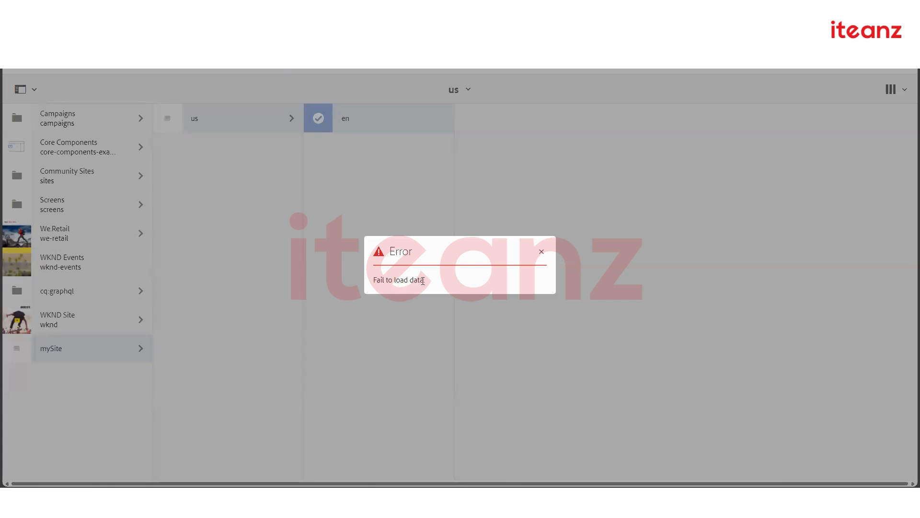
# Close the 'Fail to load data.' error and bring the Author File Explorer window forward
pyautogui.click(540, 253)
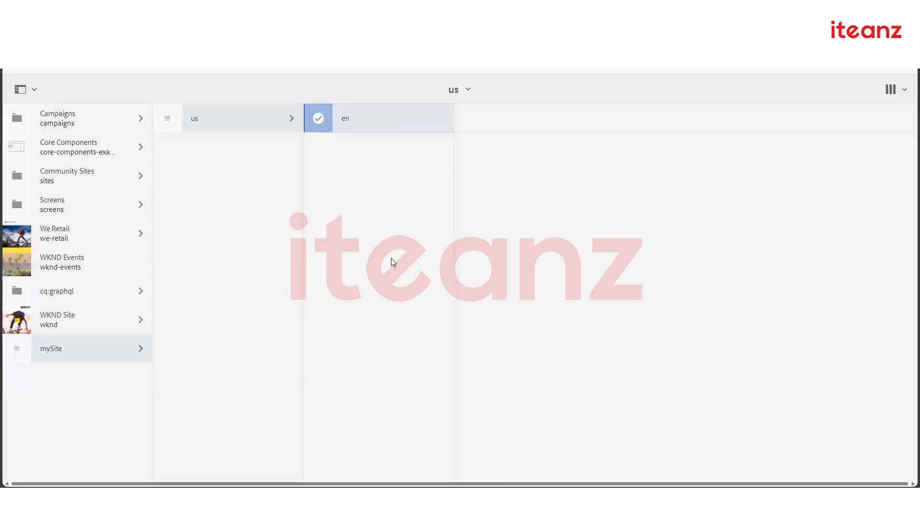
pyautogui.click(322, 498)
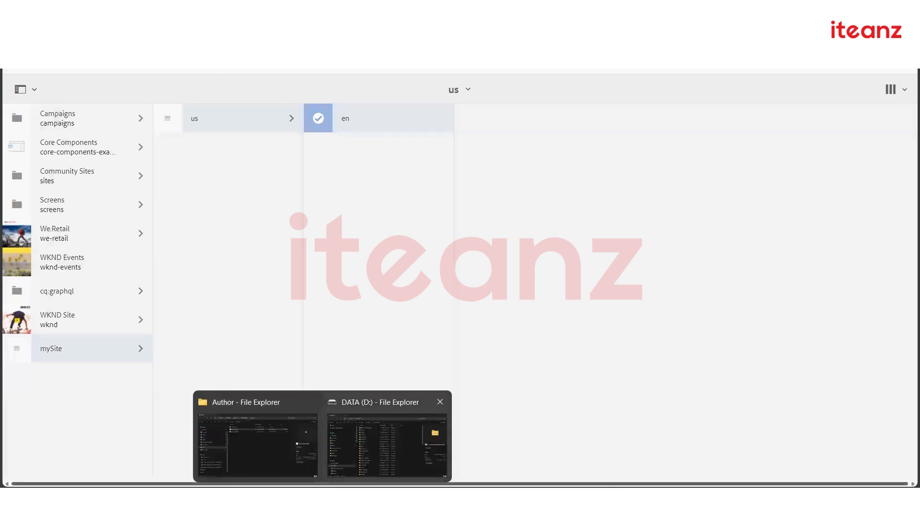
pyautogui.click(619, 499)
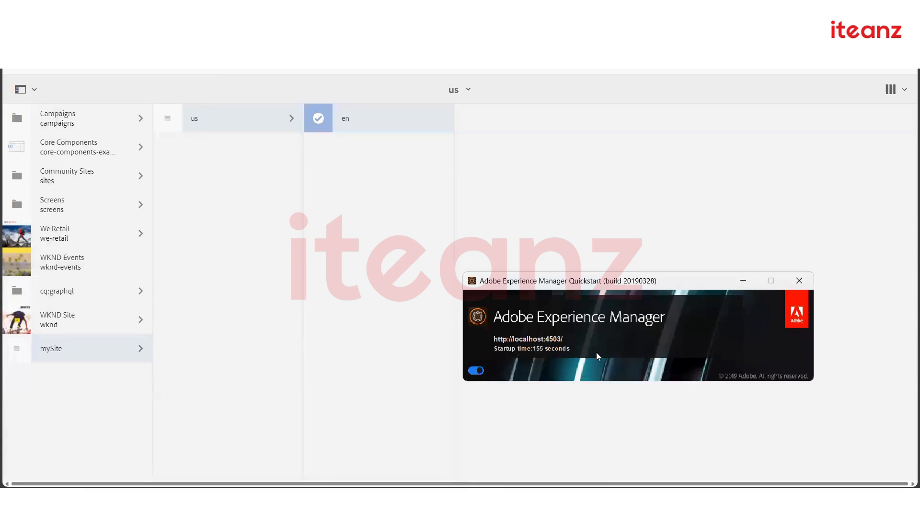
pyautogui.click(322, 498)
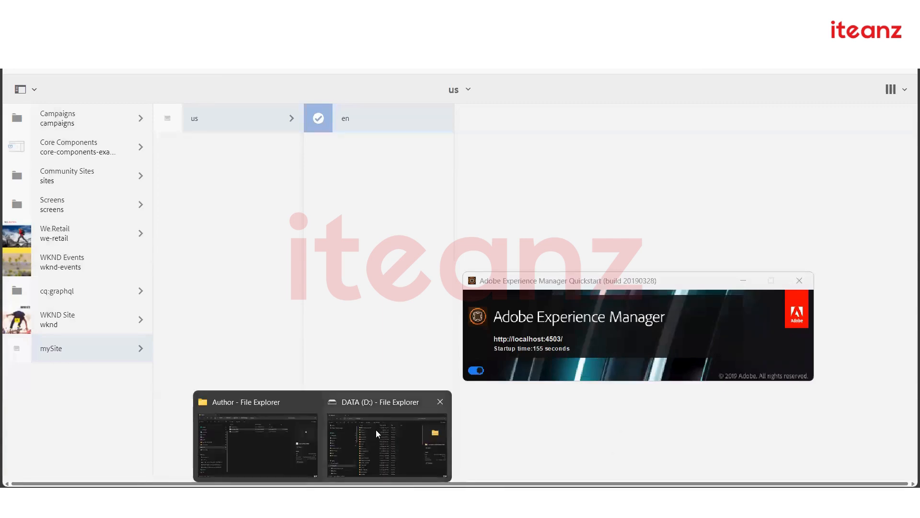
pyautogui.click(386, 252)
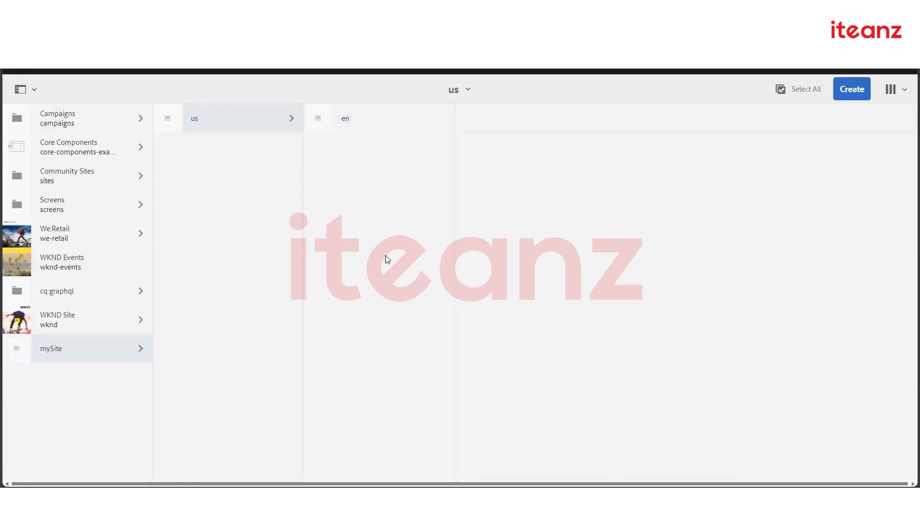
pyautogui.moveTo(322, 498)
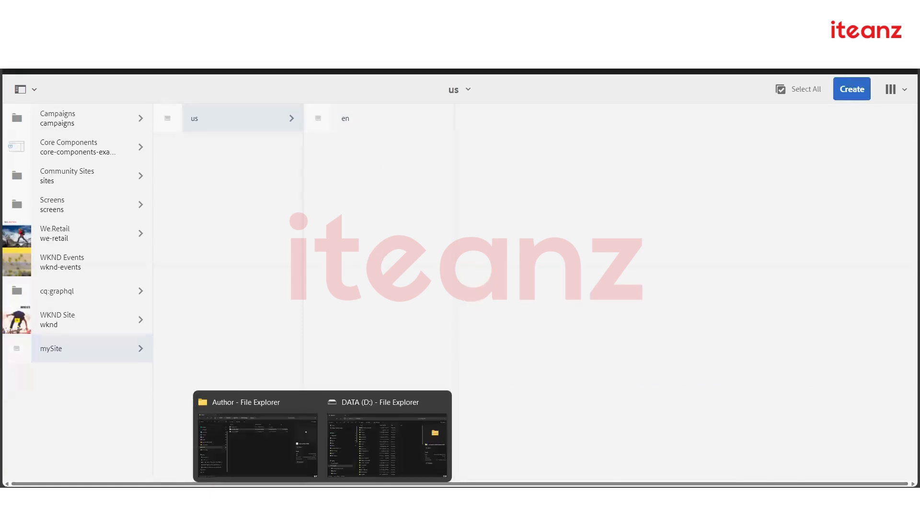
pyautogui.click(253, 448)
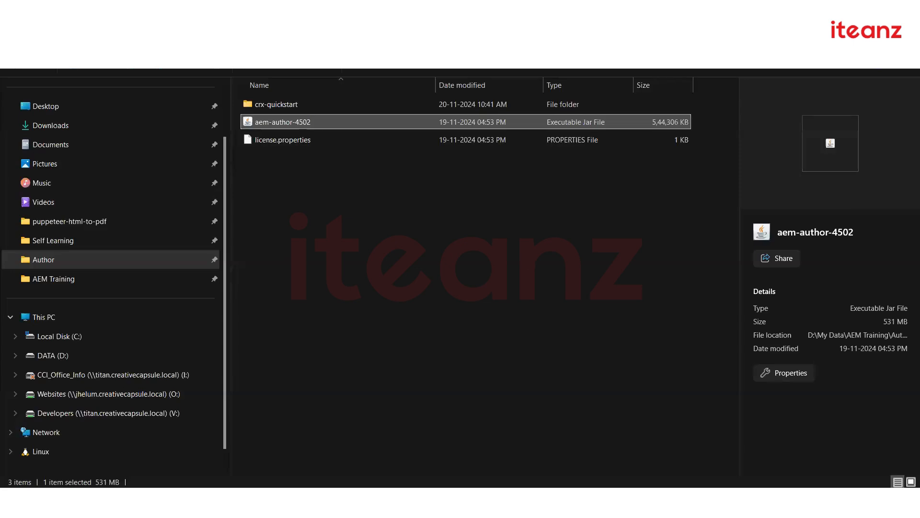
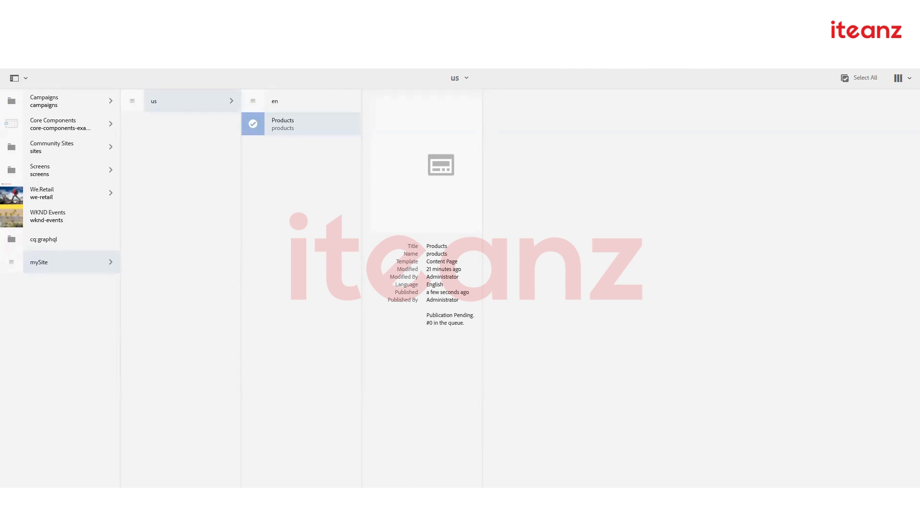
# Bring up the Command Prompt showing the mySite 0.0.1-SNAPSHOT Maven build finished with BUILD SUCCESS
pyautogui.hotkey('alt', 'Tab')
pyautogui.scroll(4, 360, 302)
pyautogui.scroll(-3, 360, 302)
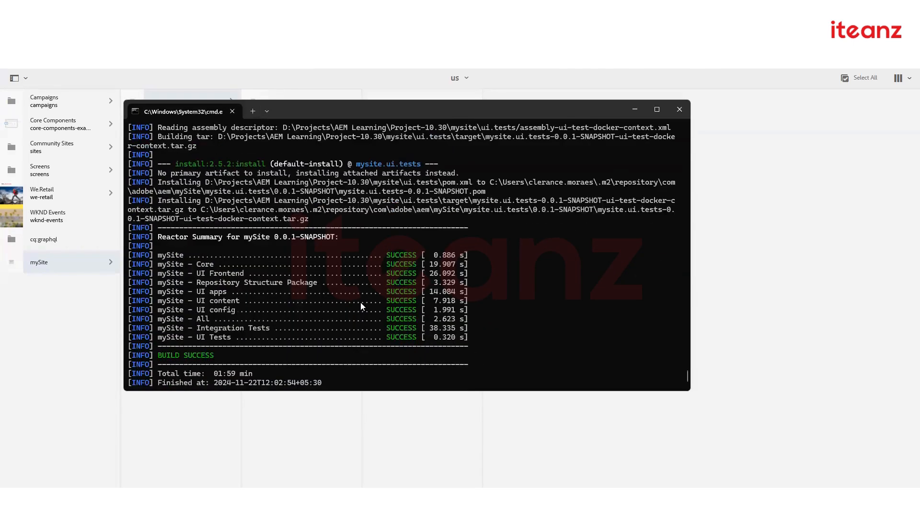
pyautogui.scroll(-1, 360, 302)
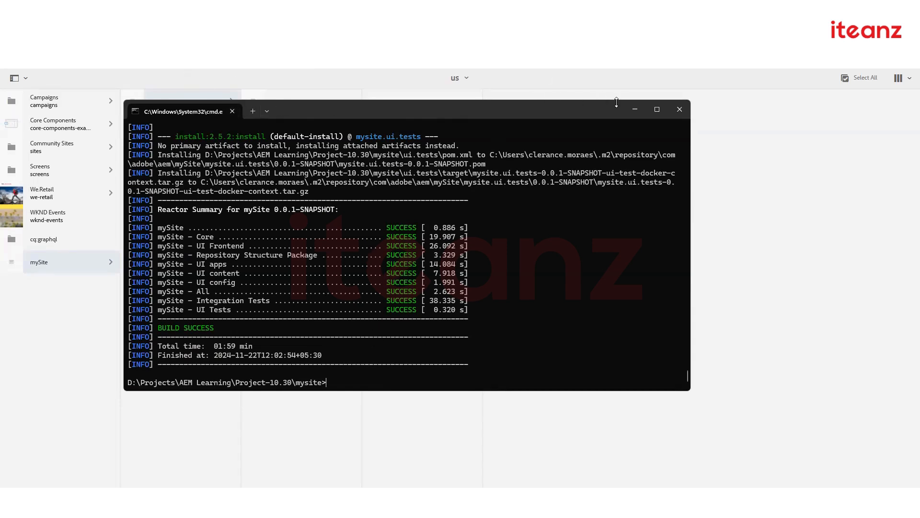
pyautogui.click(633, 110)
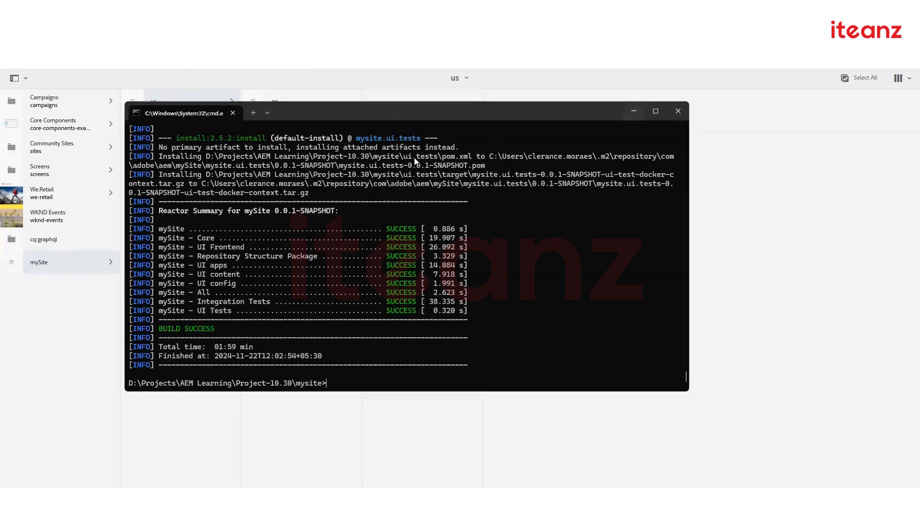